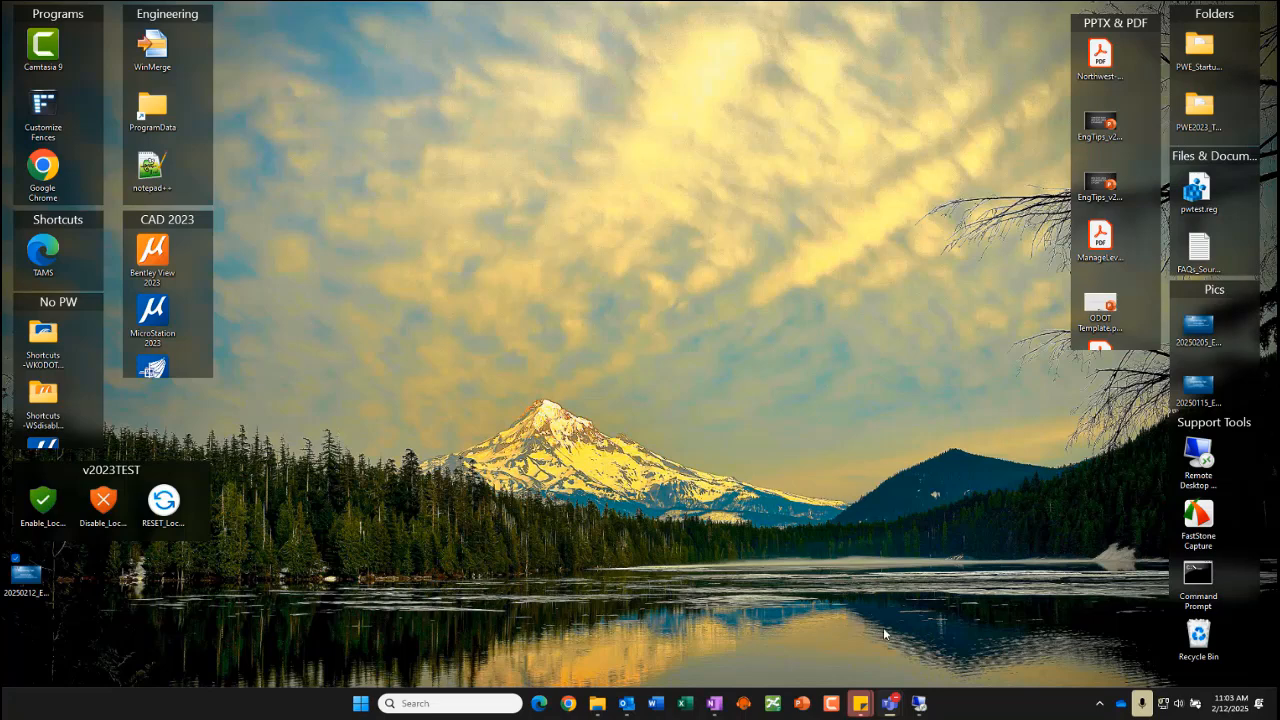
Switch to the Remote Desktop window and look at the account entry in the Windows 10 Start menu.
mouse_move(920, 705)
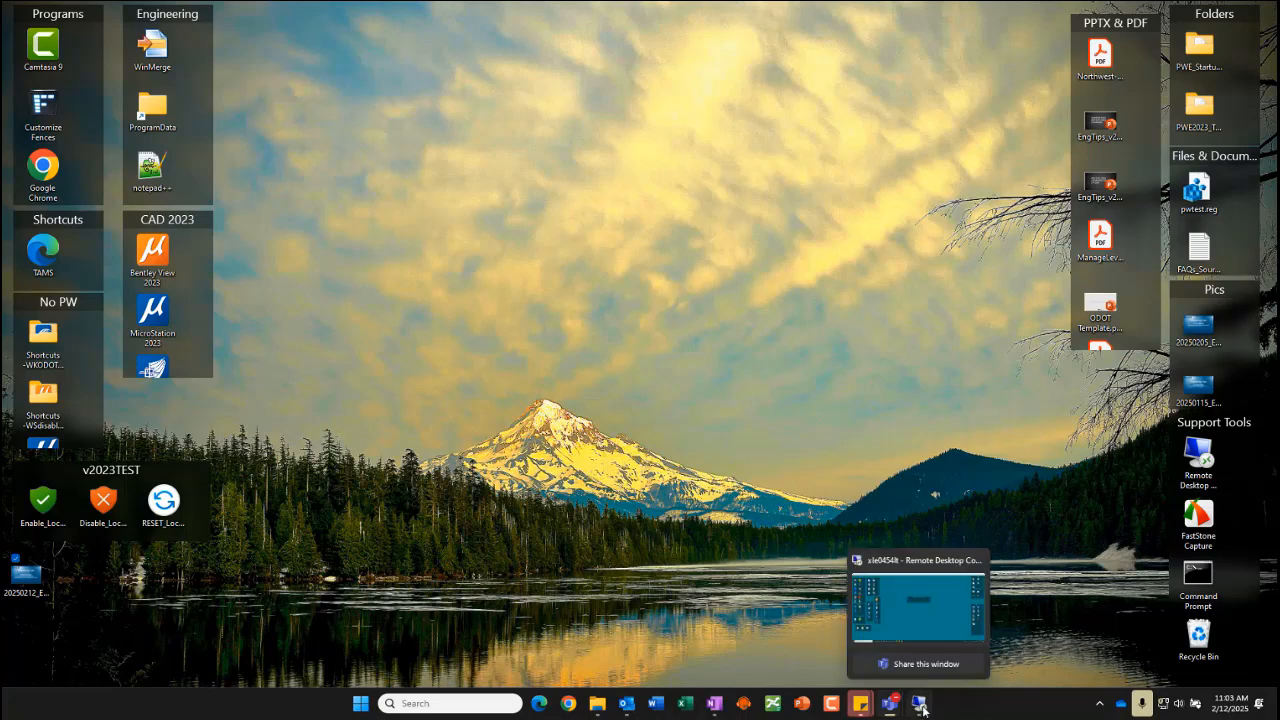
click(920, 705)
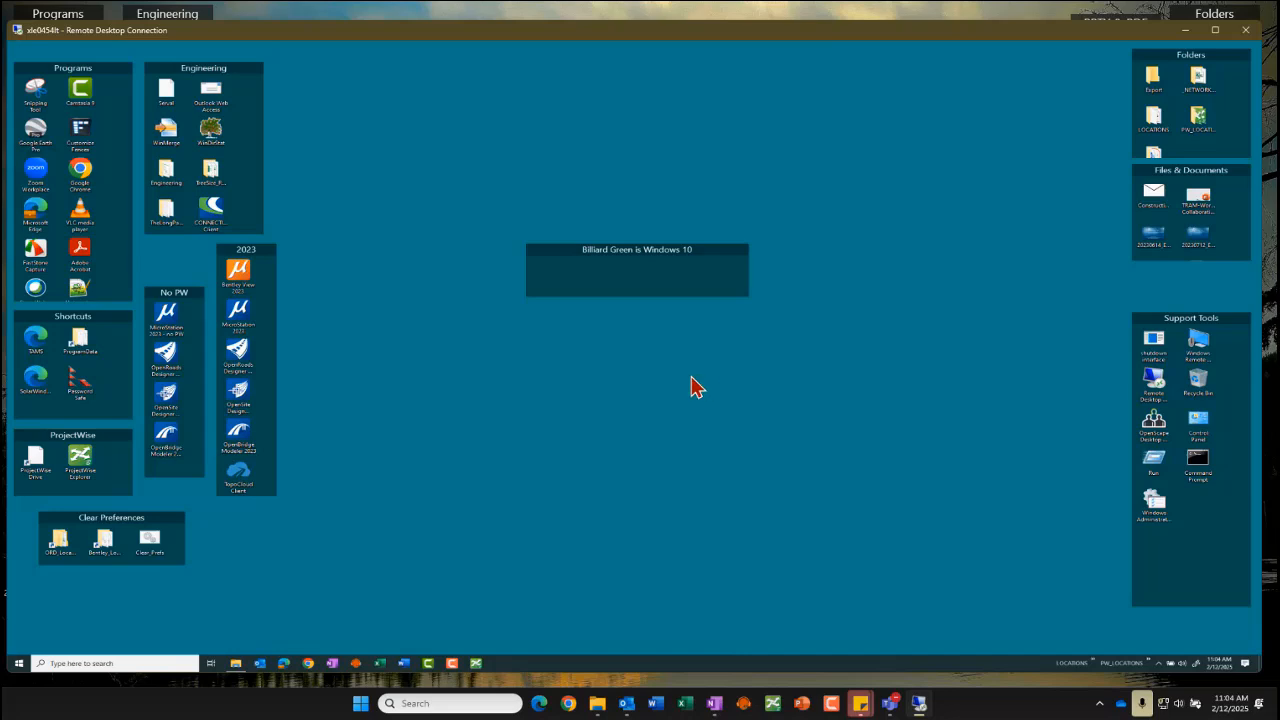
click(19, 664)
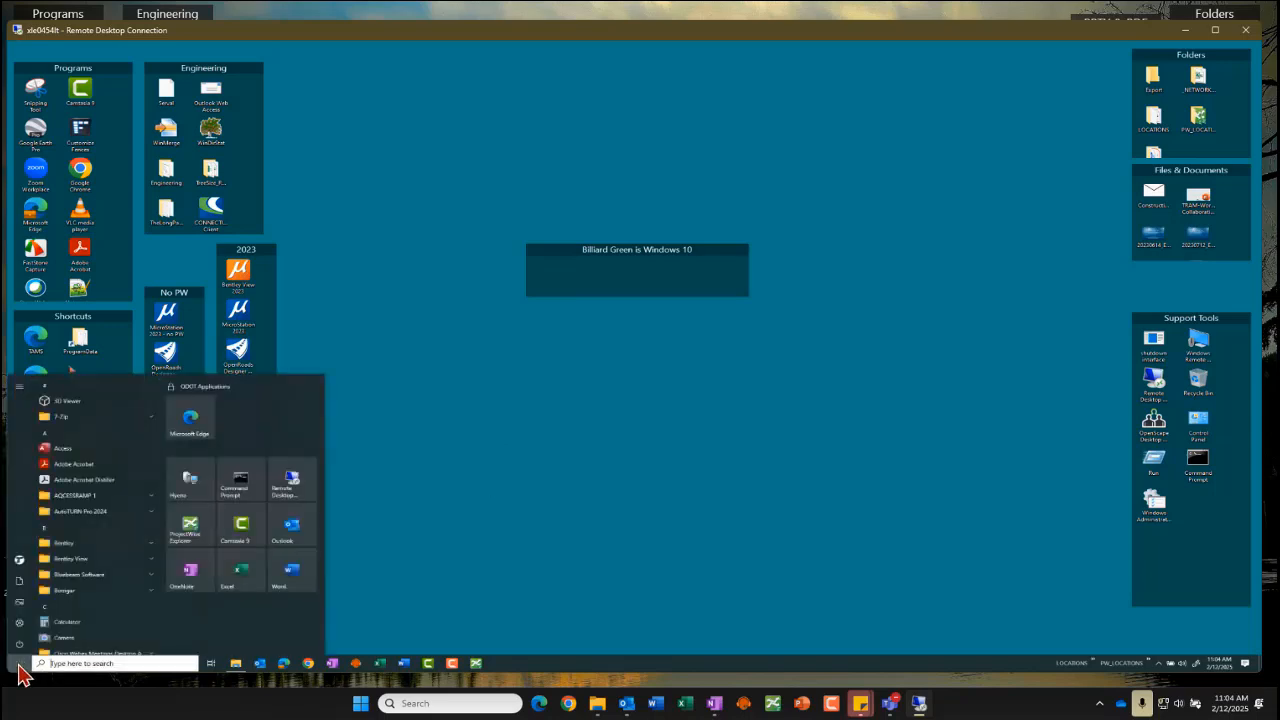
mouse_move(20, 562)
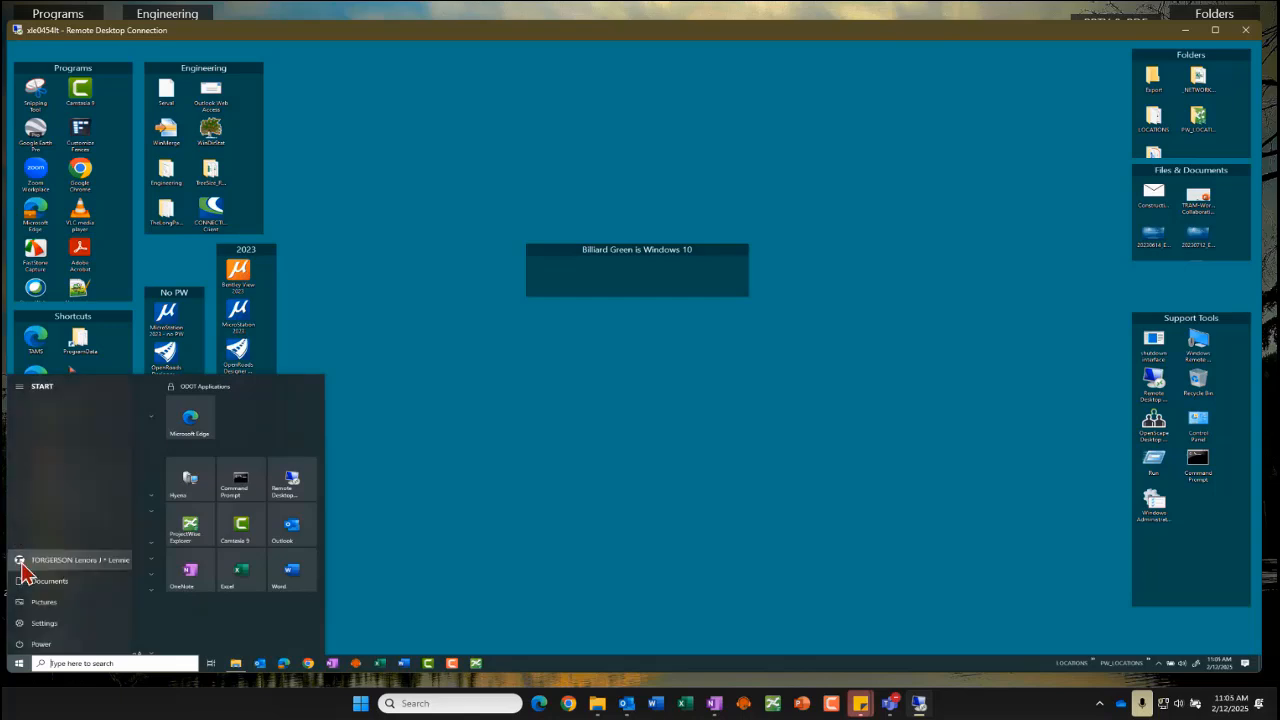
click(47, 562)
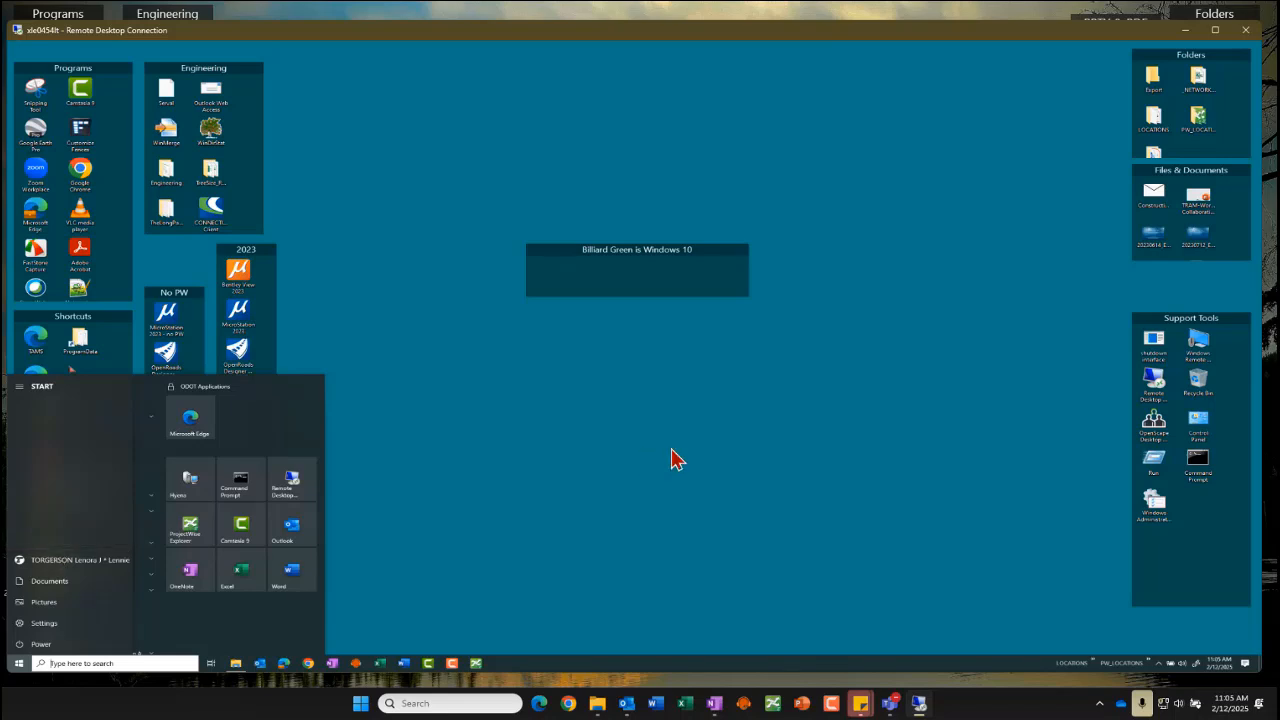
click(474, 567)
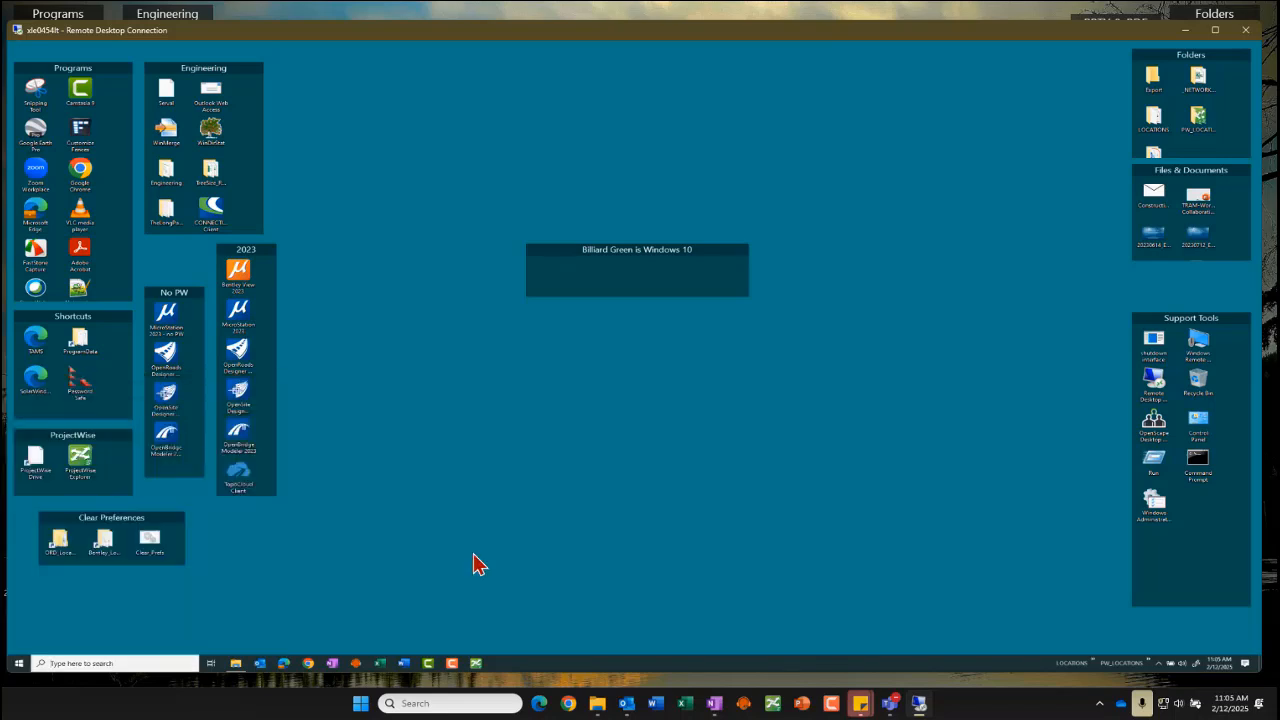
Look up the Switch user option for the signed-in account in the local Windows 11 Start menu.
click(361, 705)
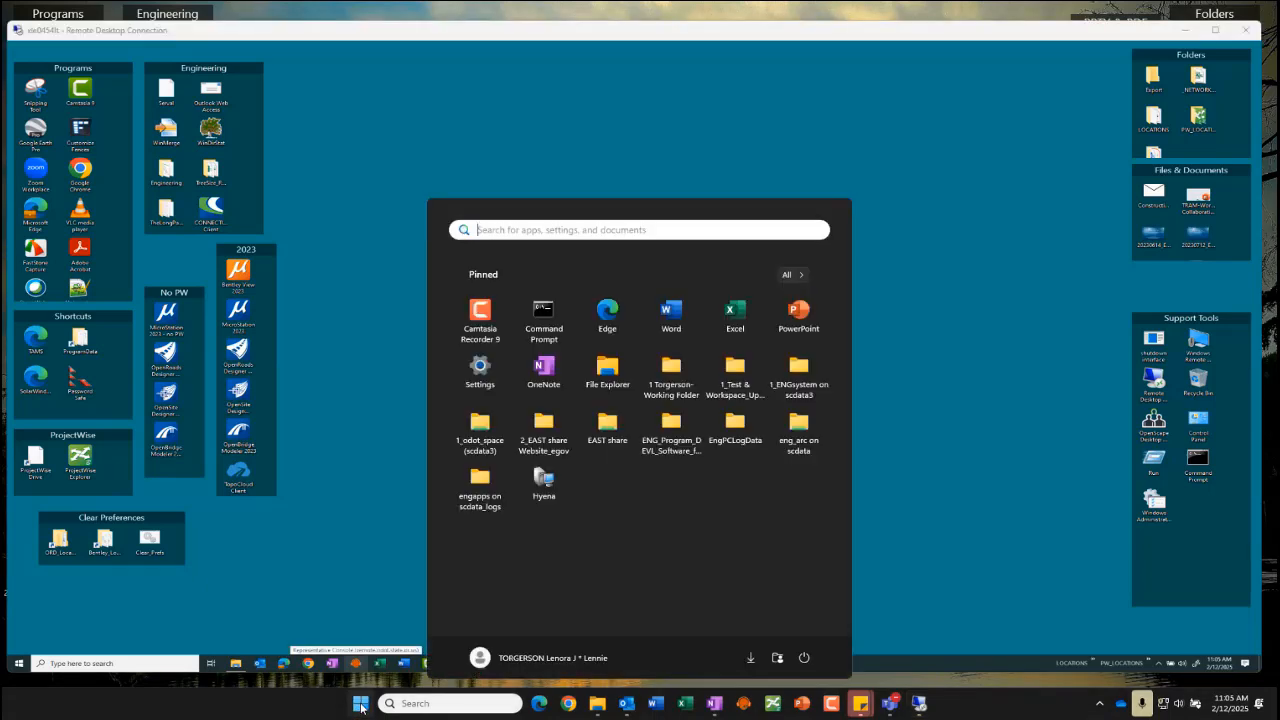
click(568, 660)
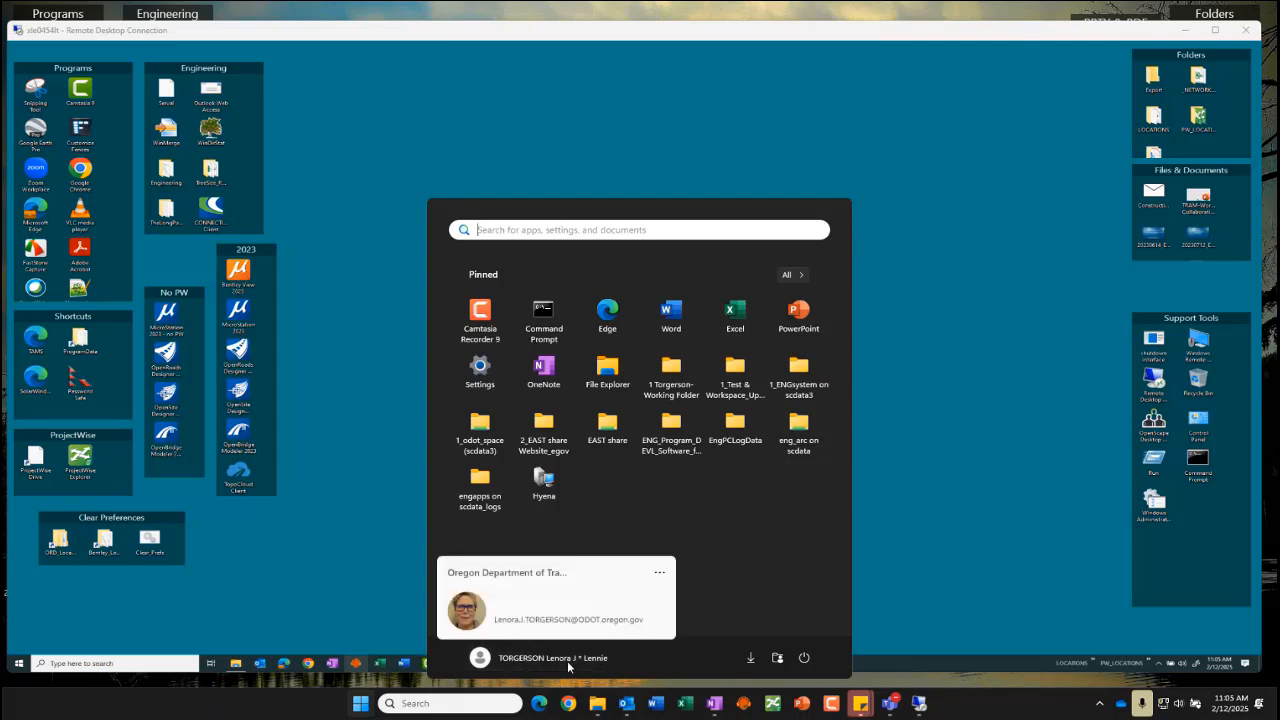
click(660, 574)
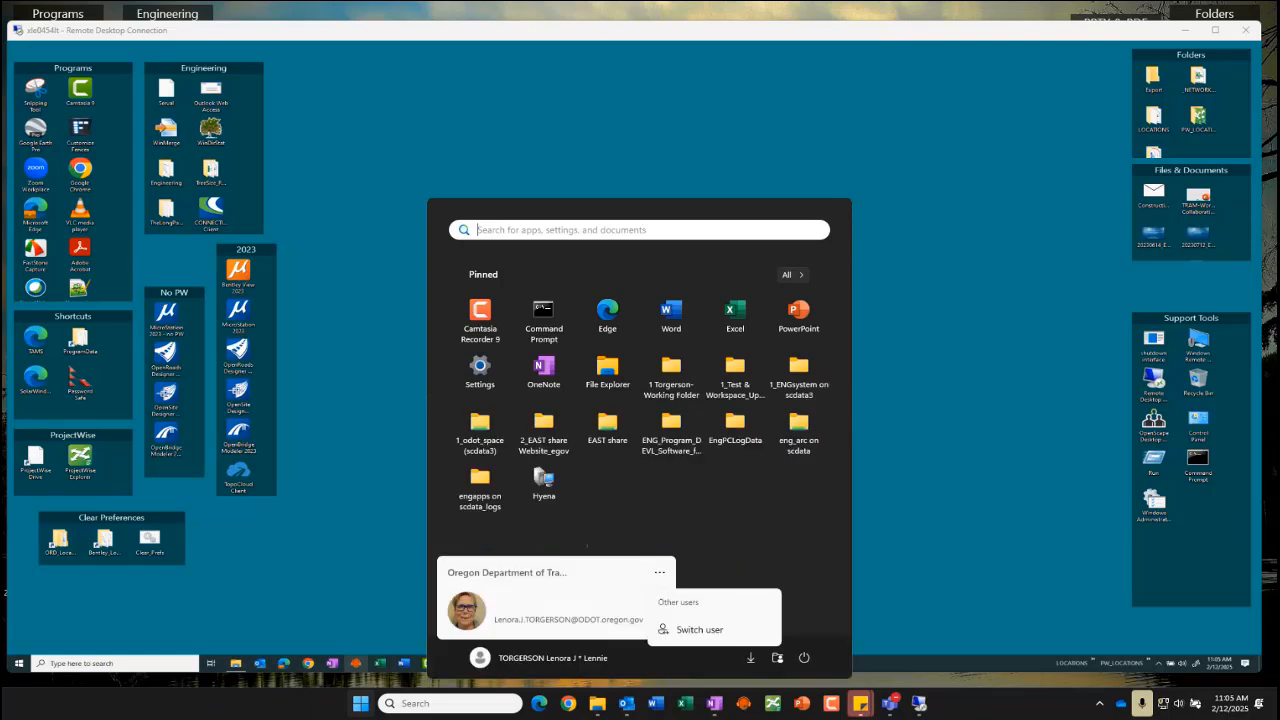
mouse_move(427, 546)
mouse_down()
mouse_move(677, 663)
mouse_move(805, 668)
mouse_up()
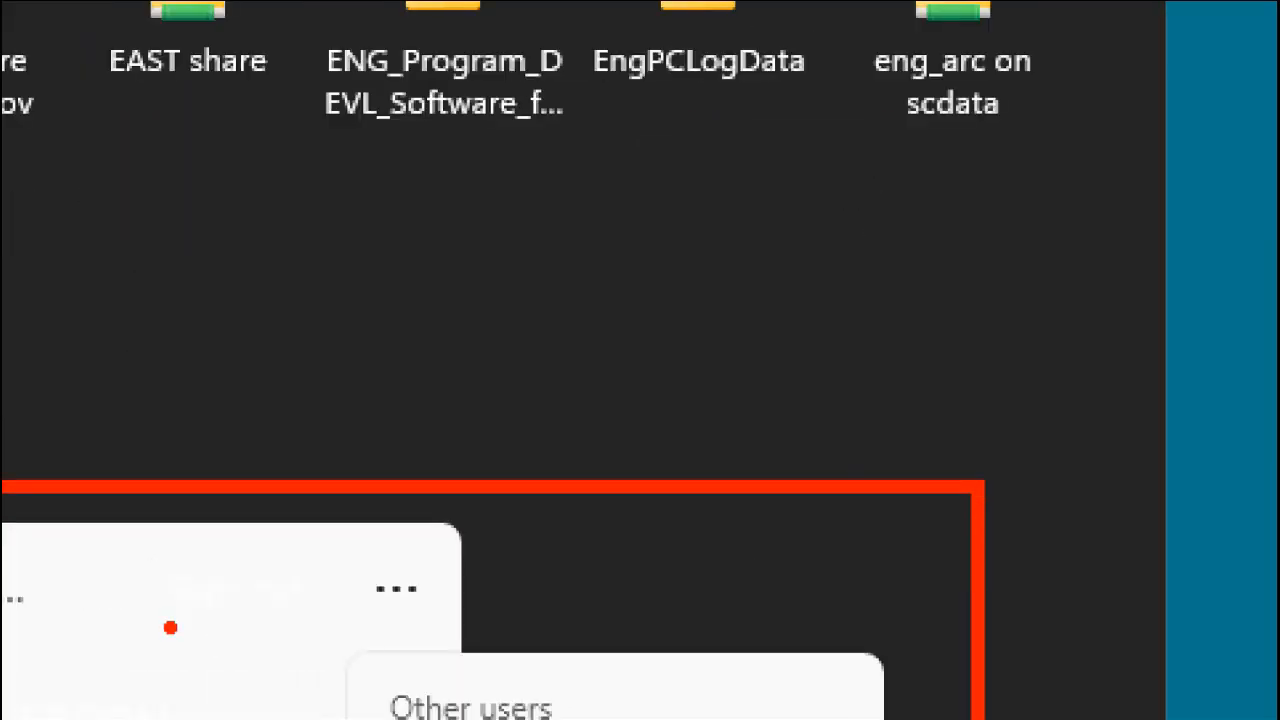
mouse_move(170, 627)
mouse_down()
mouse_move(246, 607)
mouse_move(322, 629)
mouse_up()
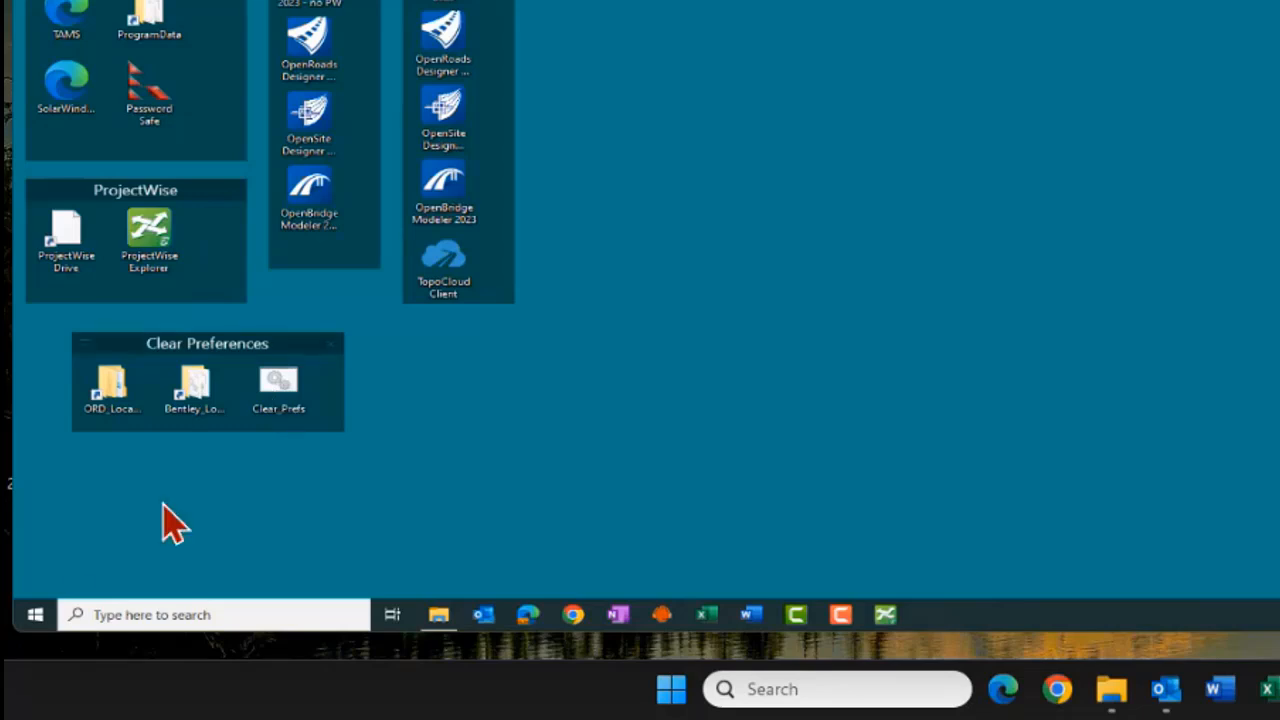
View the shut down and sign out choices in the remote Windows 10 desktop's Start context menu, then dismiss it.
right_click(44, 614)
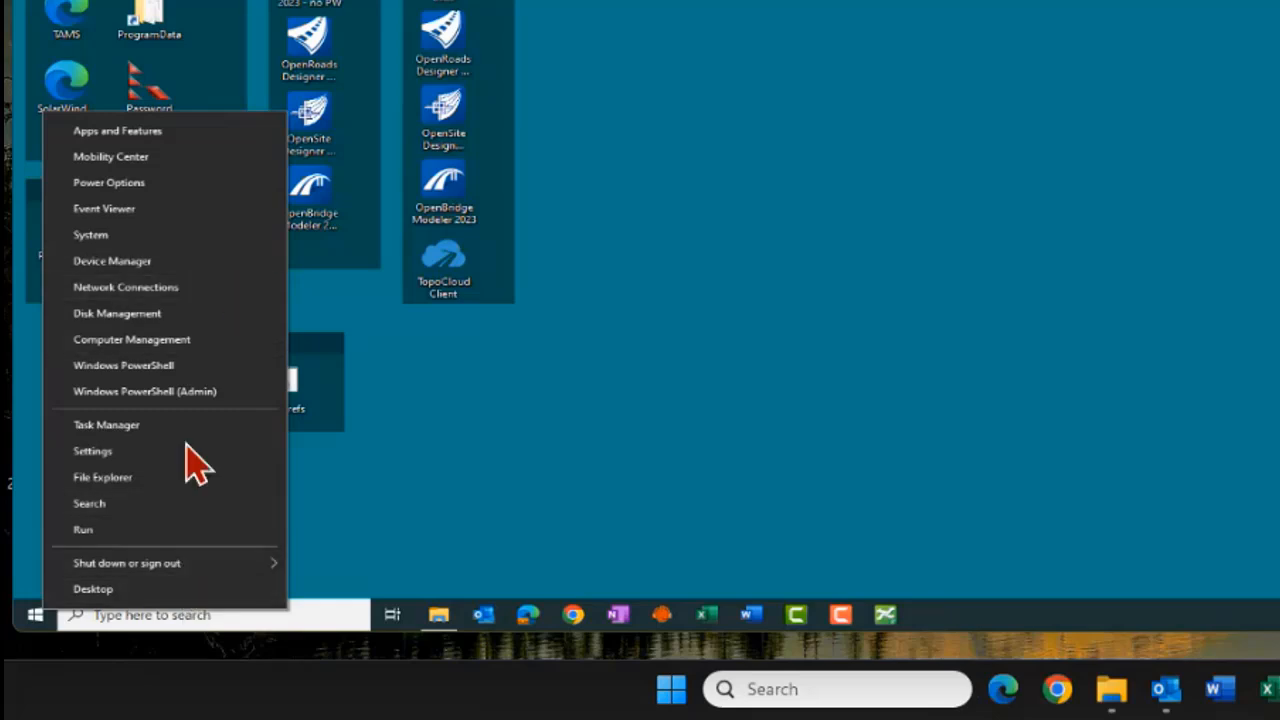
mouse_move(177, 573)
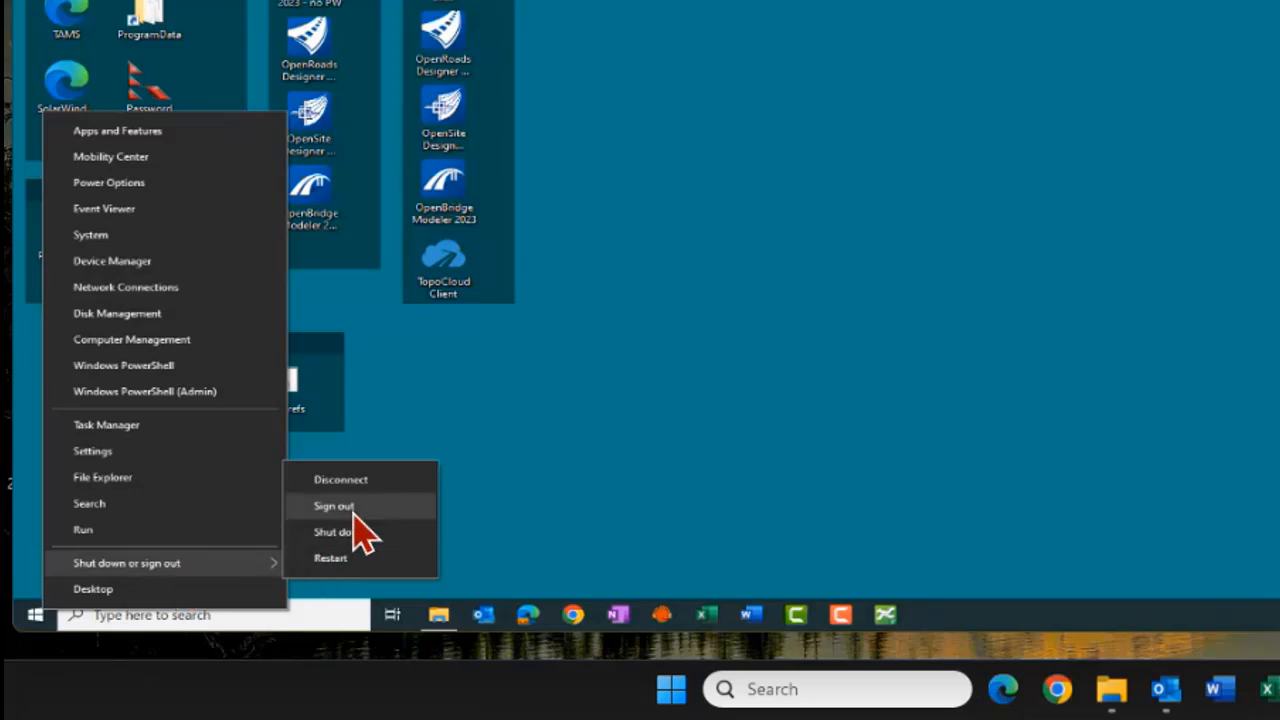
click(863, 355)
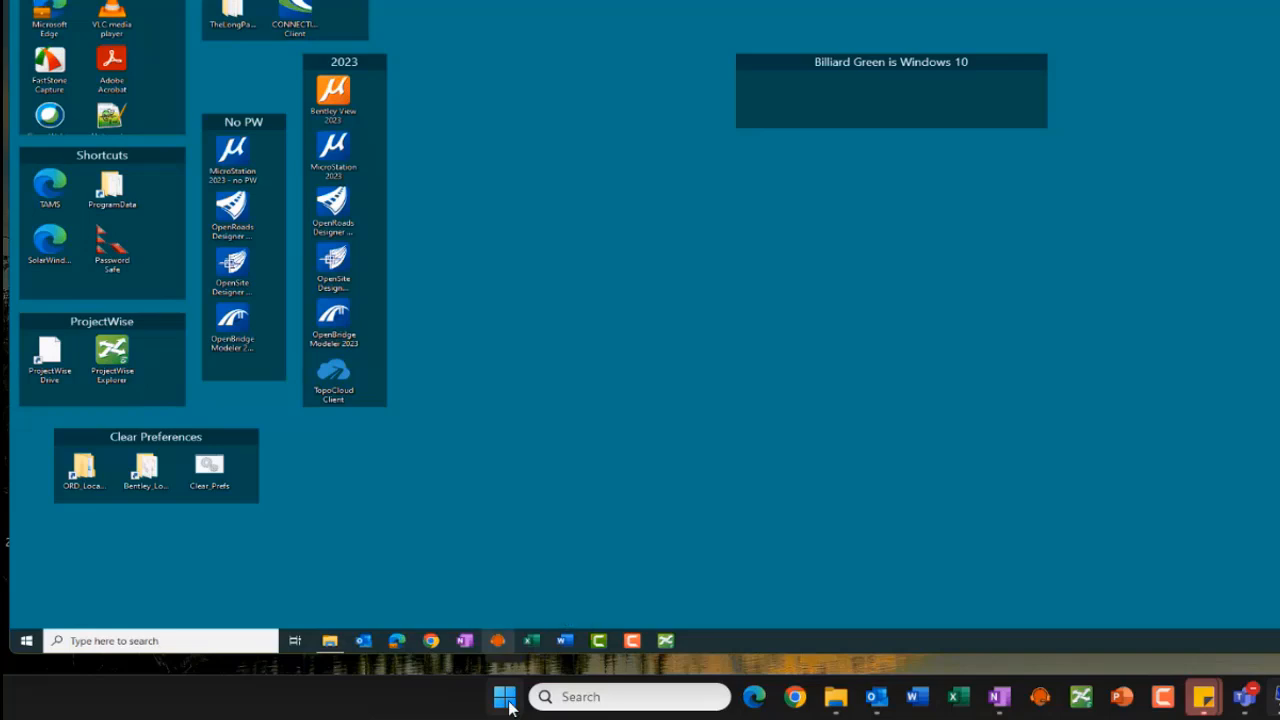
View the shut down and sign out choices for the local Windows 11 desktop, then dismiss them.
right_click(507, 704)
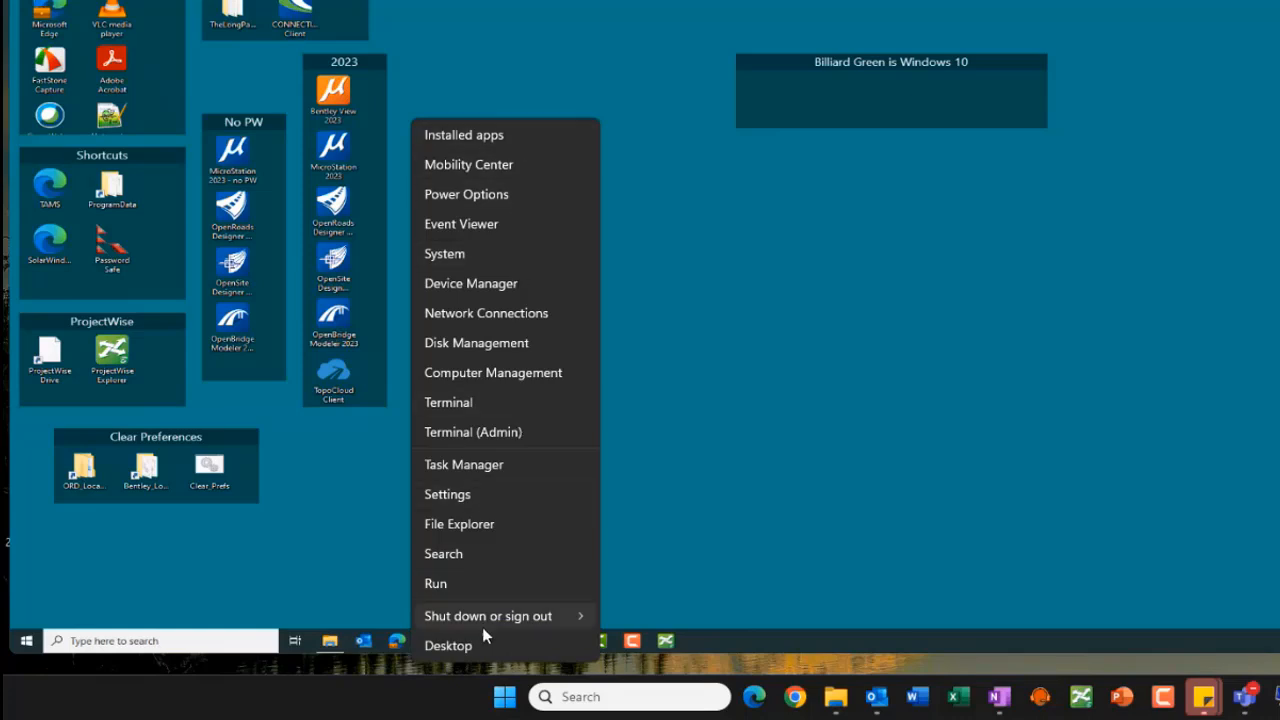
mouse_move(477, 618)
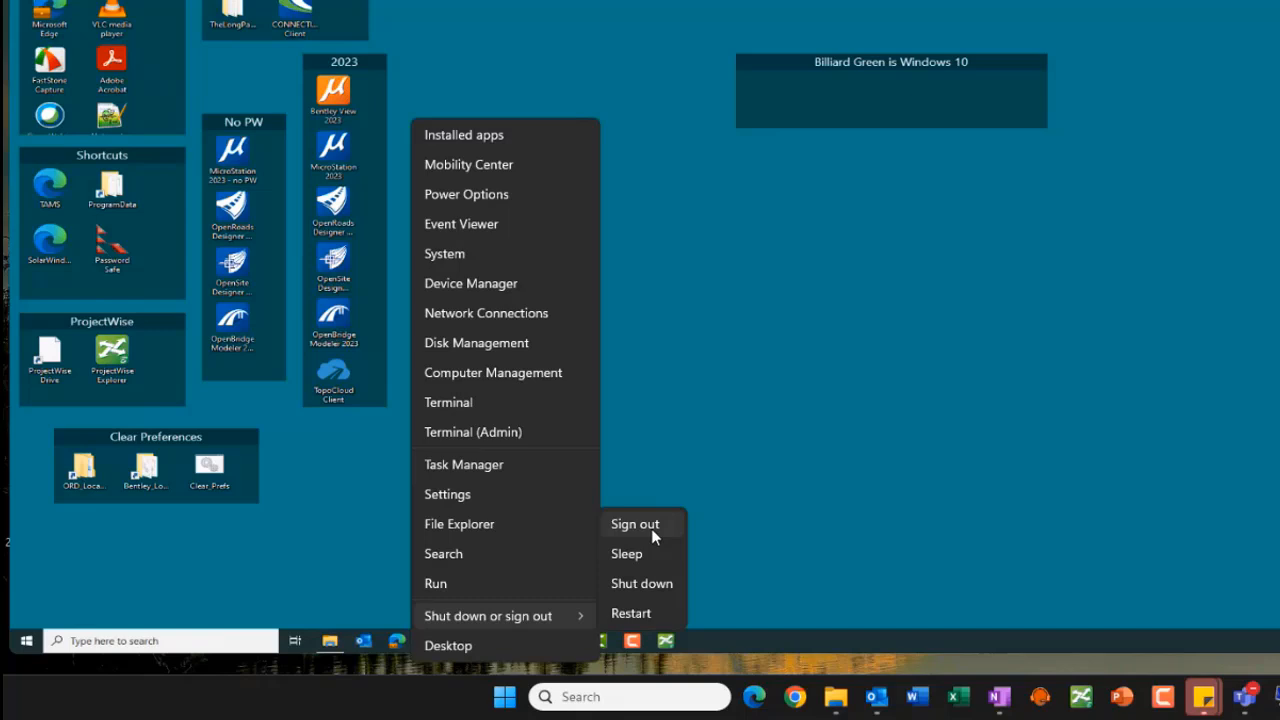
click(890, 293)
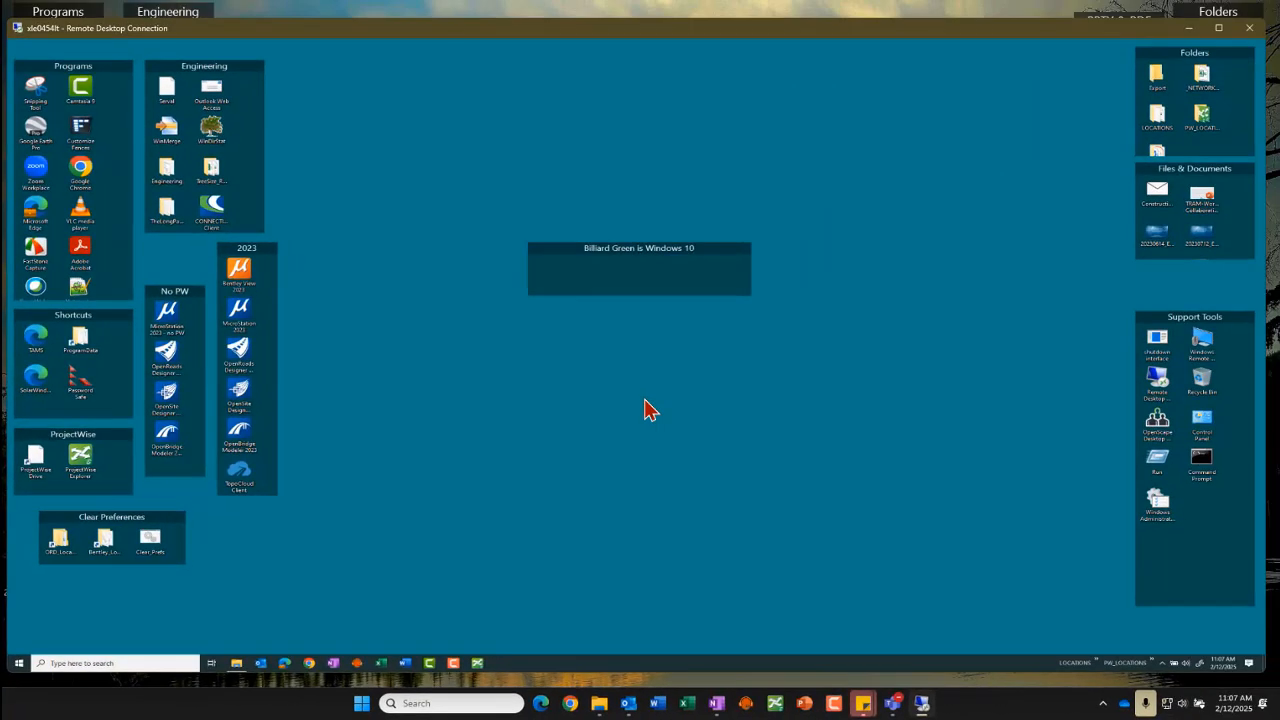
right_click(362, 705)
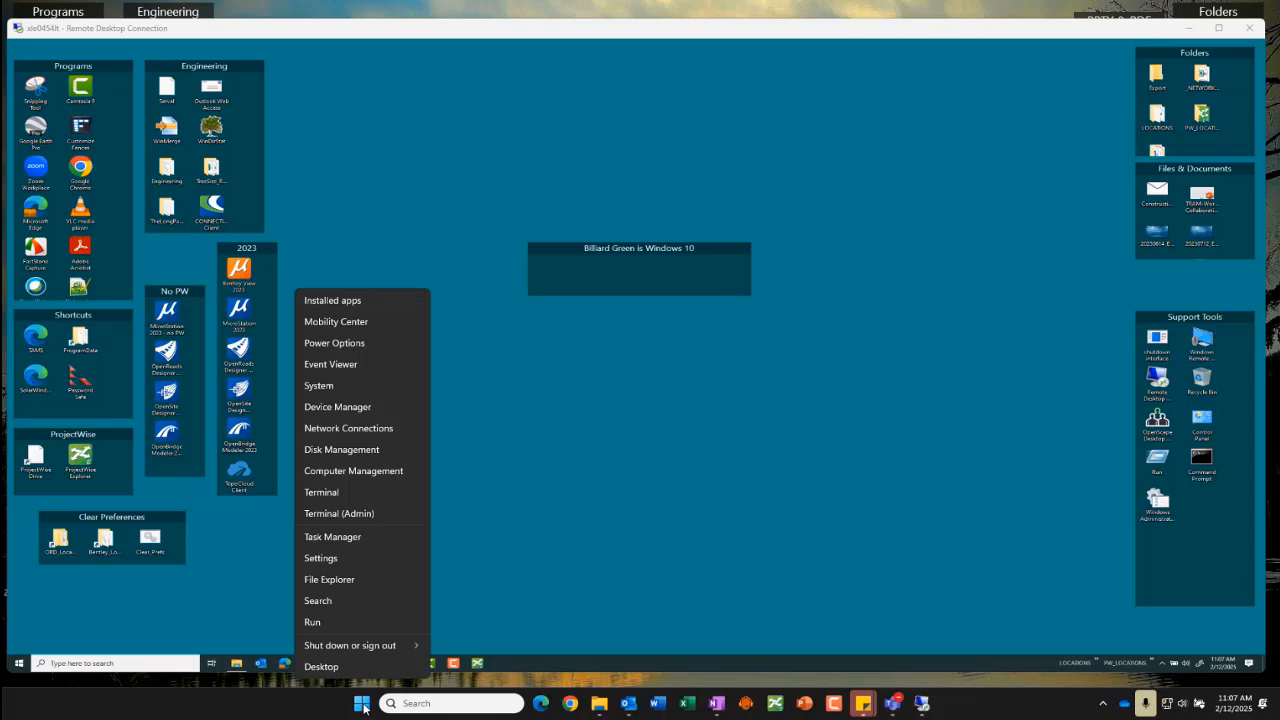
mouse_move(362, 646)
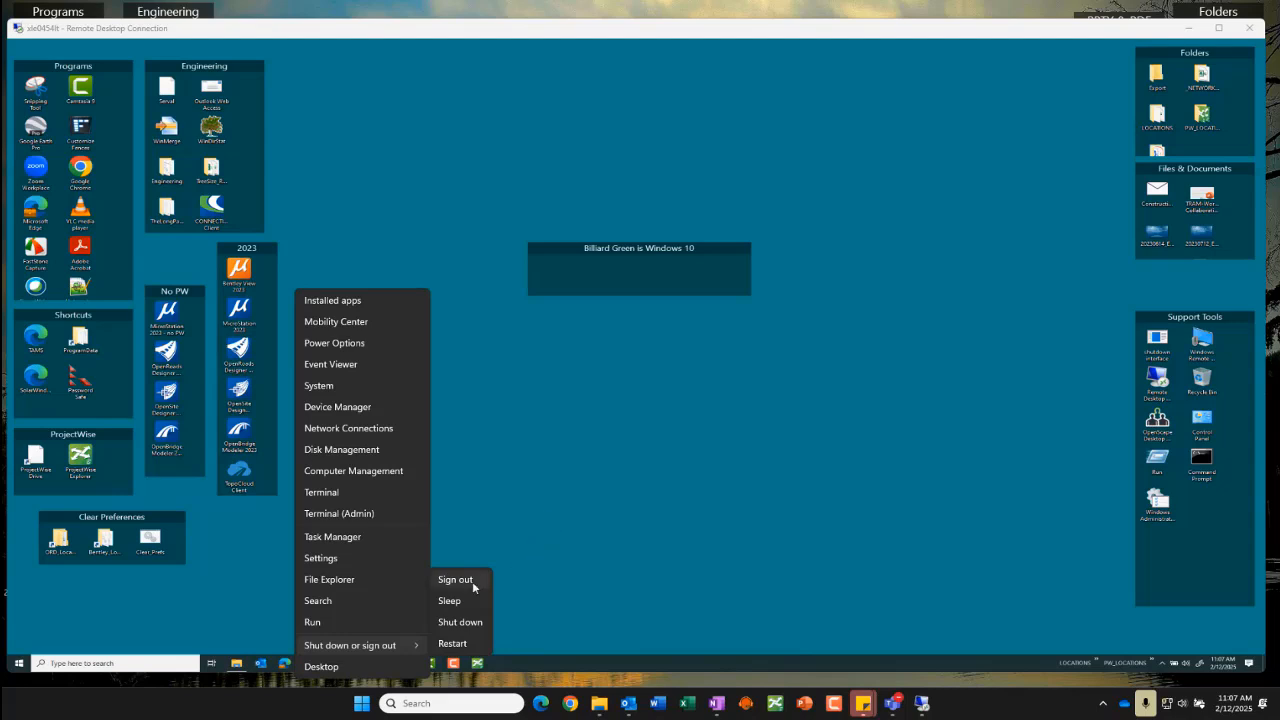
click(694, 507)
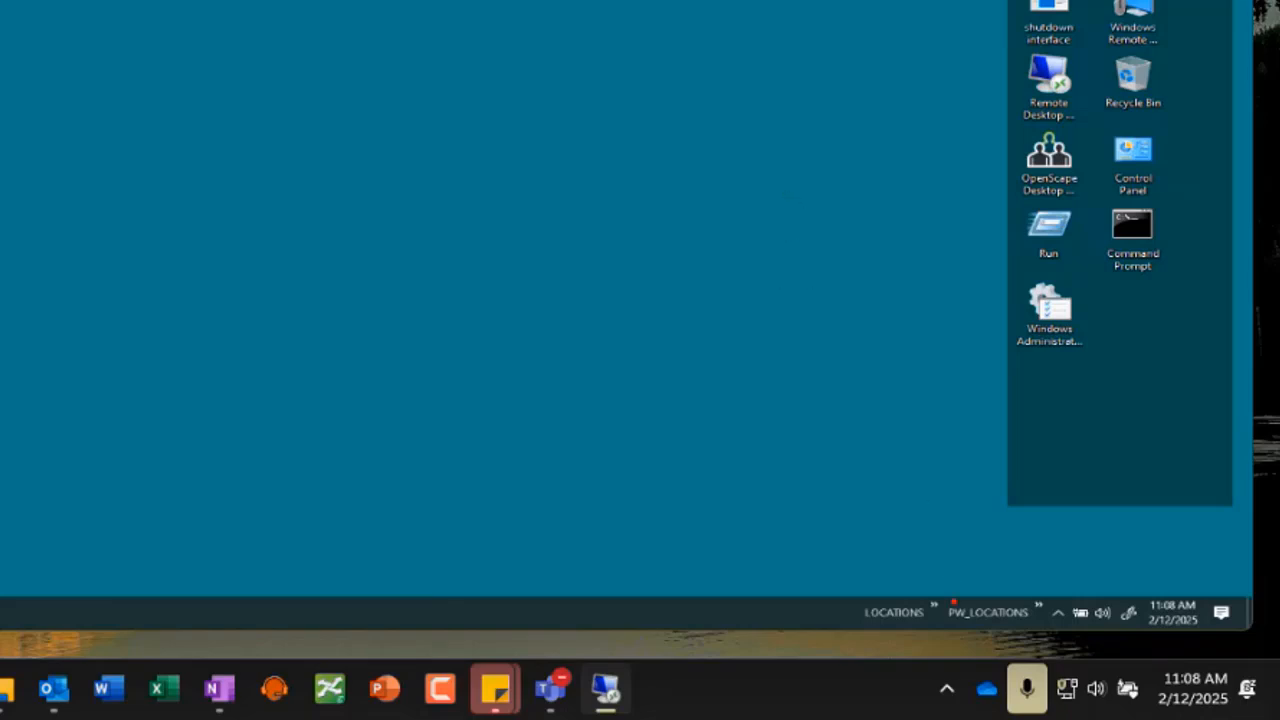
Examine the Windows 11 quick settings and the list of available sound output devices, then dismiss them.
mouse_move(1046, 582)
ctrl+mouse_down()
mouse_move(1140, 627)
mouse_move(1251, 630)
ctrl+mouse_up()
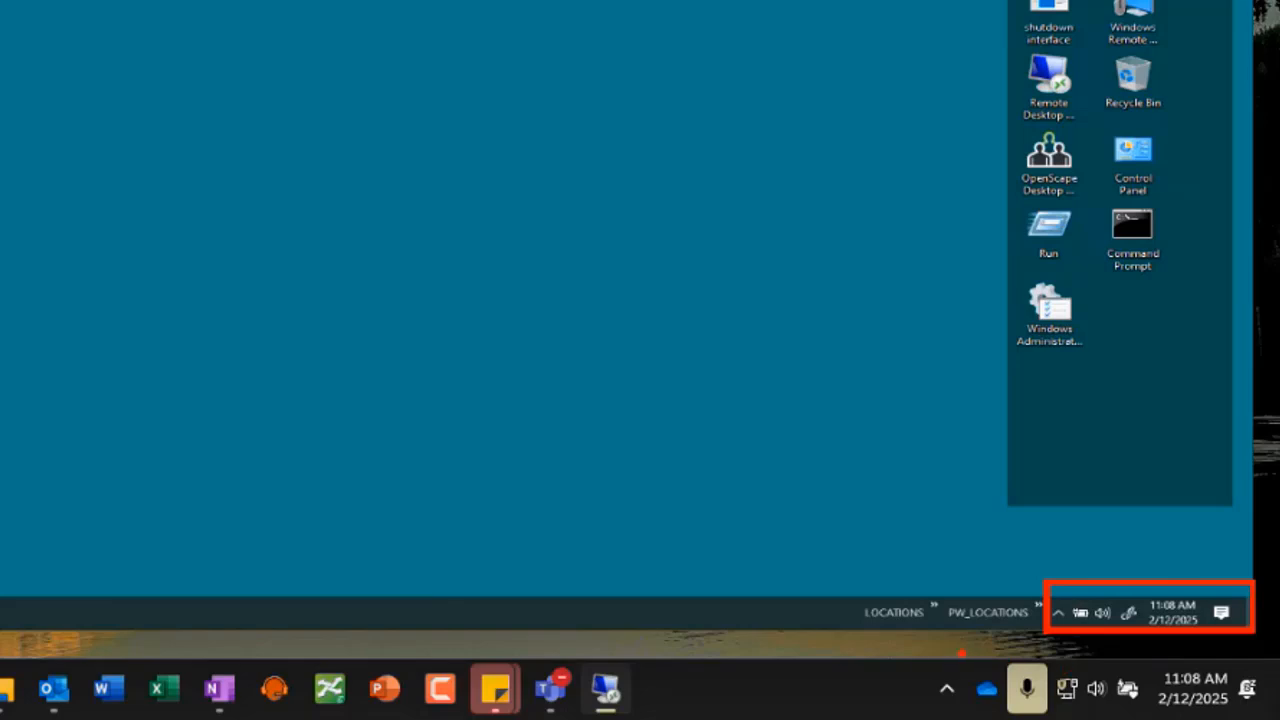
mouse_move(961, 653)
ctrl+mouse_down()
mouse_move(1040, 716)
mouse_move(1272, 716)
ctrl+mouse_up()
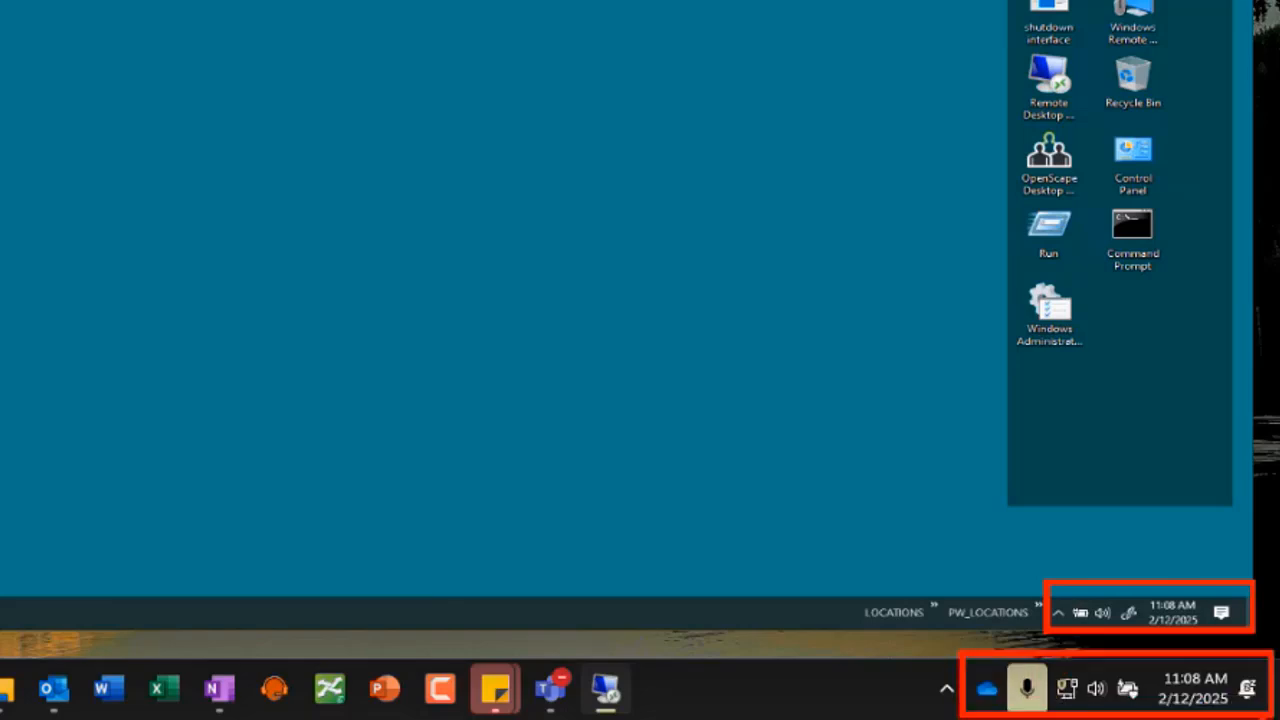
key(Escape)
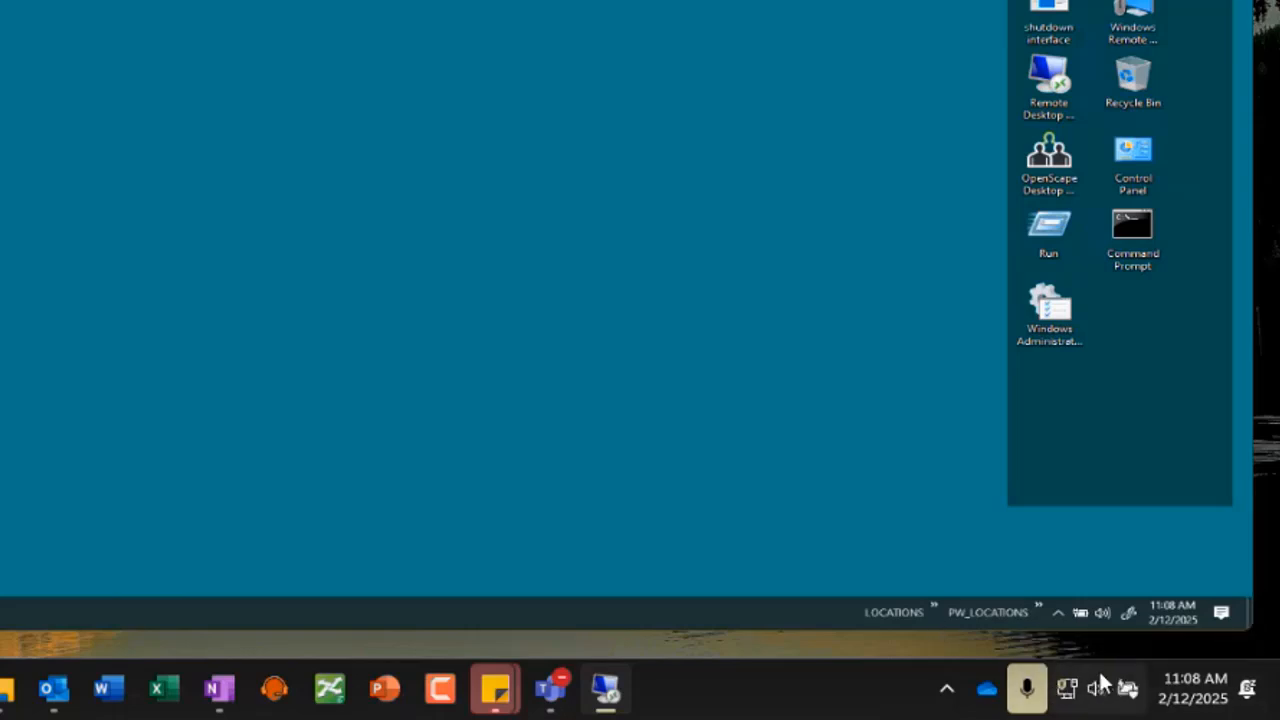
click(1100, 683)
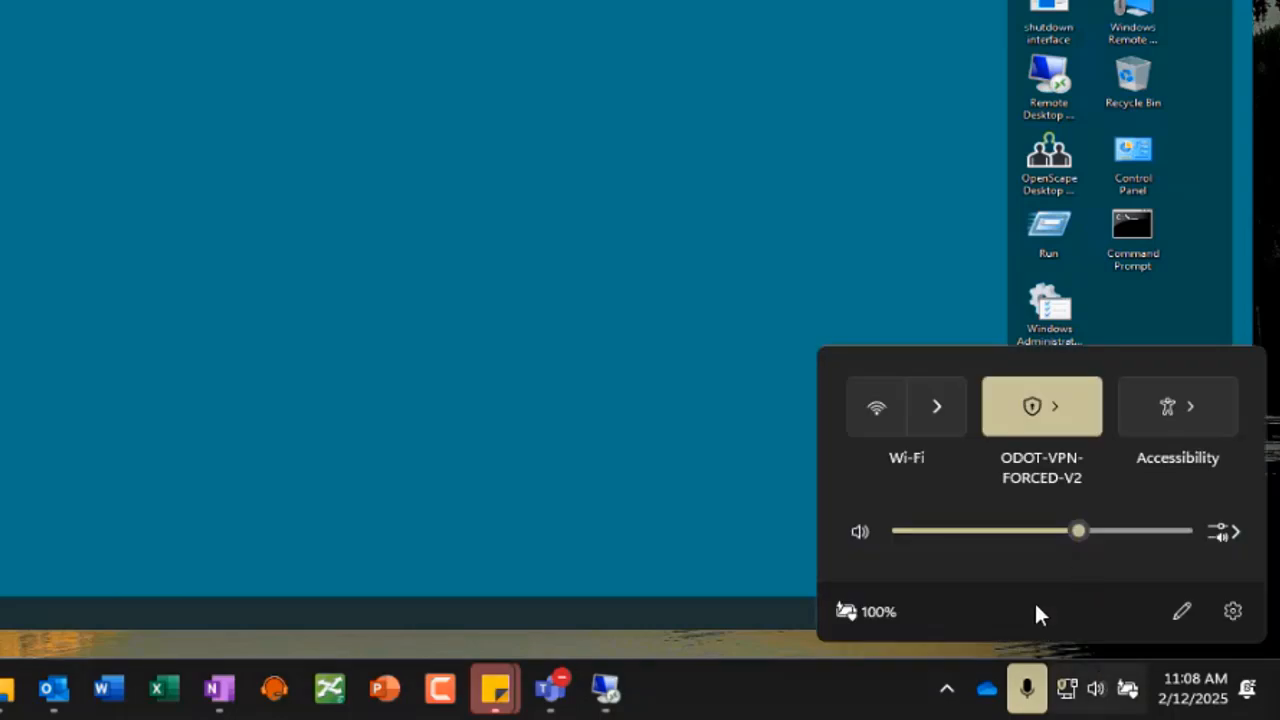
mouse_move(1080, 532)
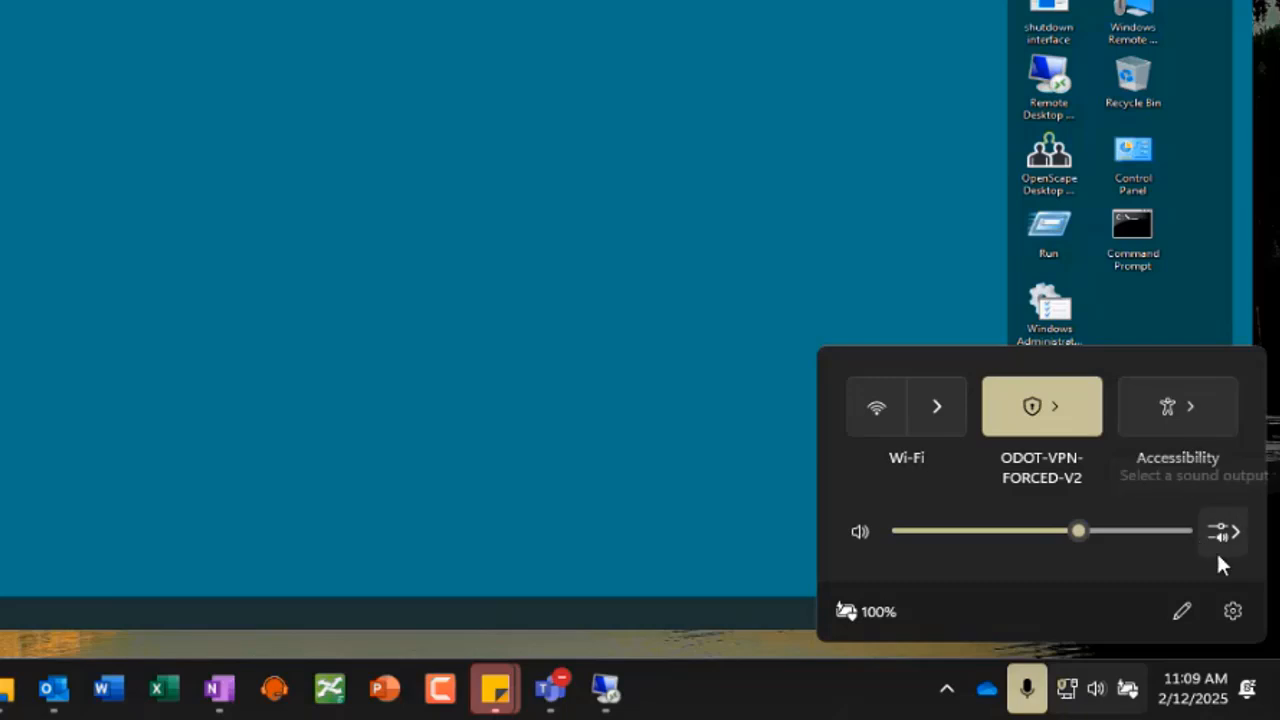
click(1235, 532)
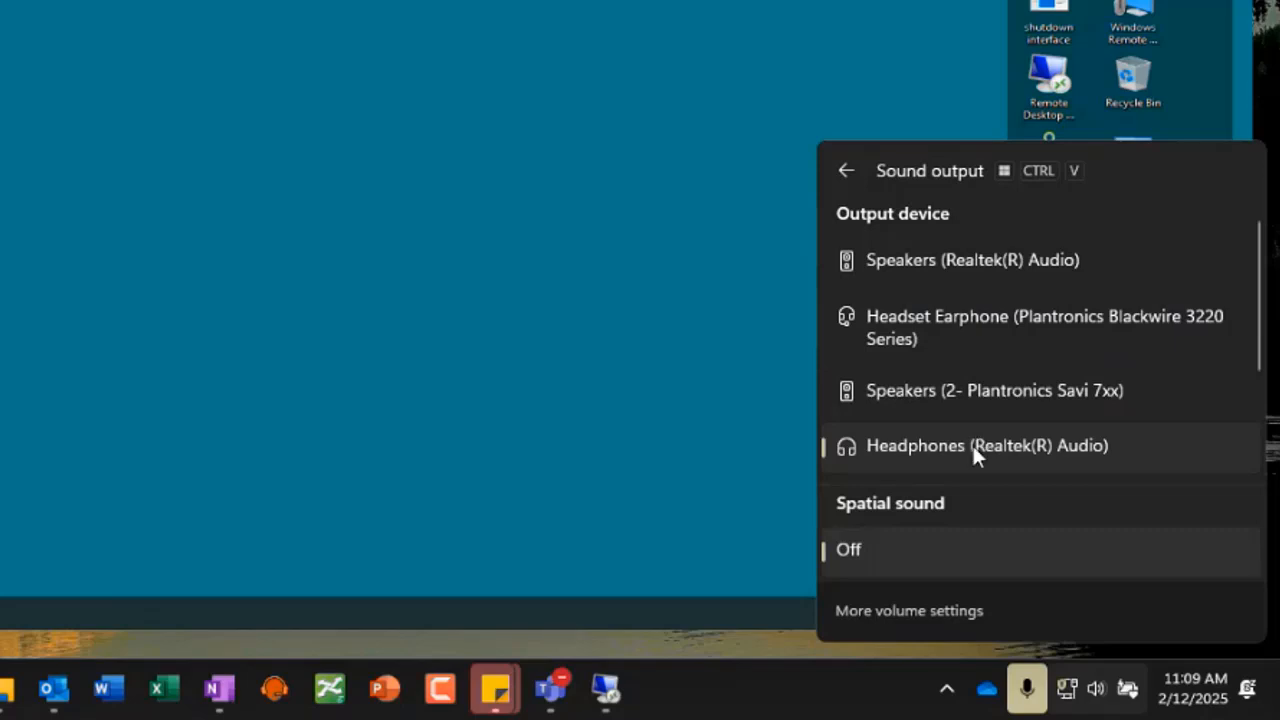
click(623, 211)
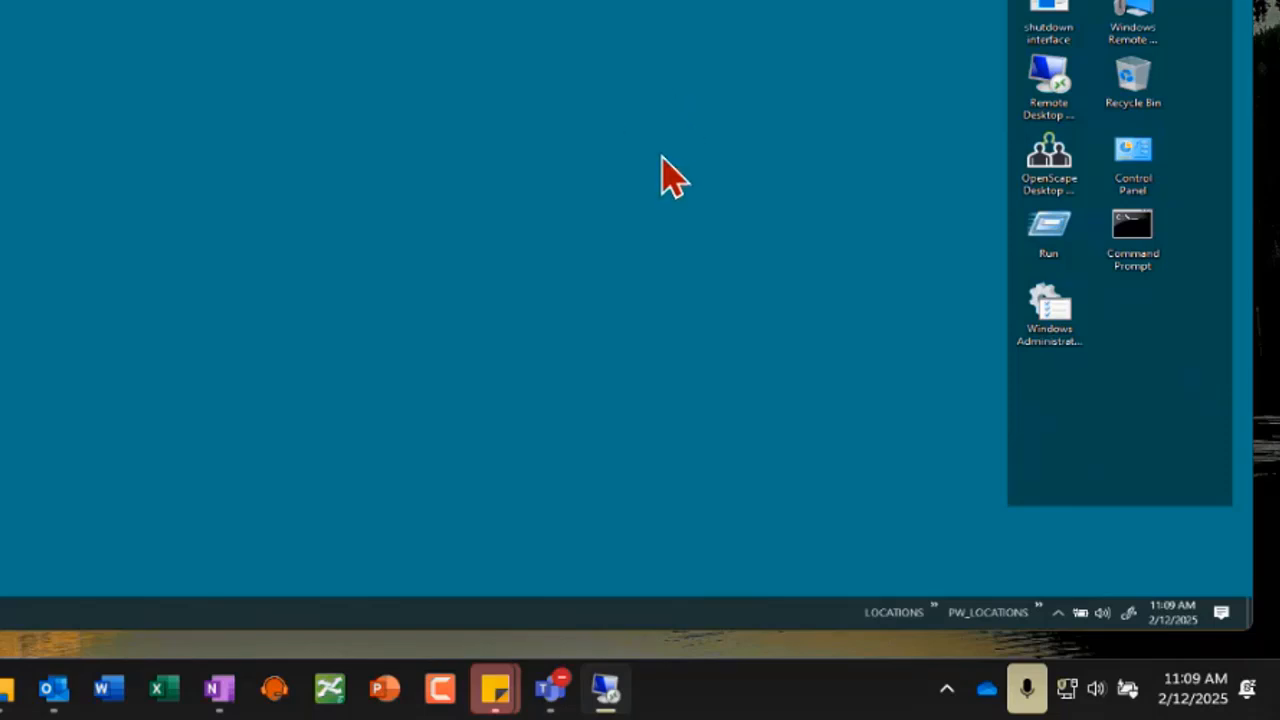
Open the local computer's full Sound settings page from the volume control in the notification area.
right_click(1097, 690)
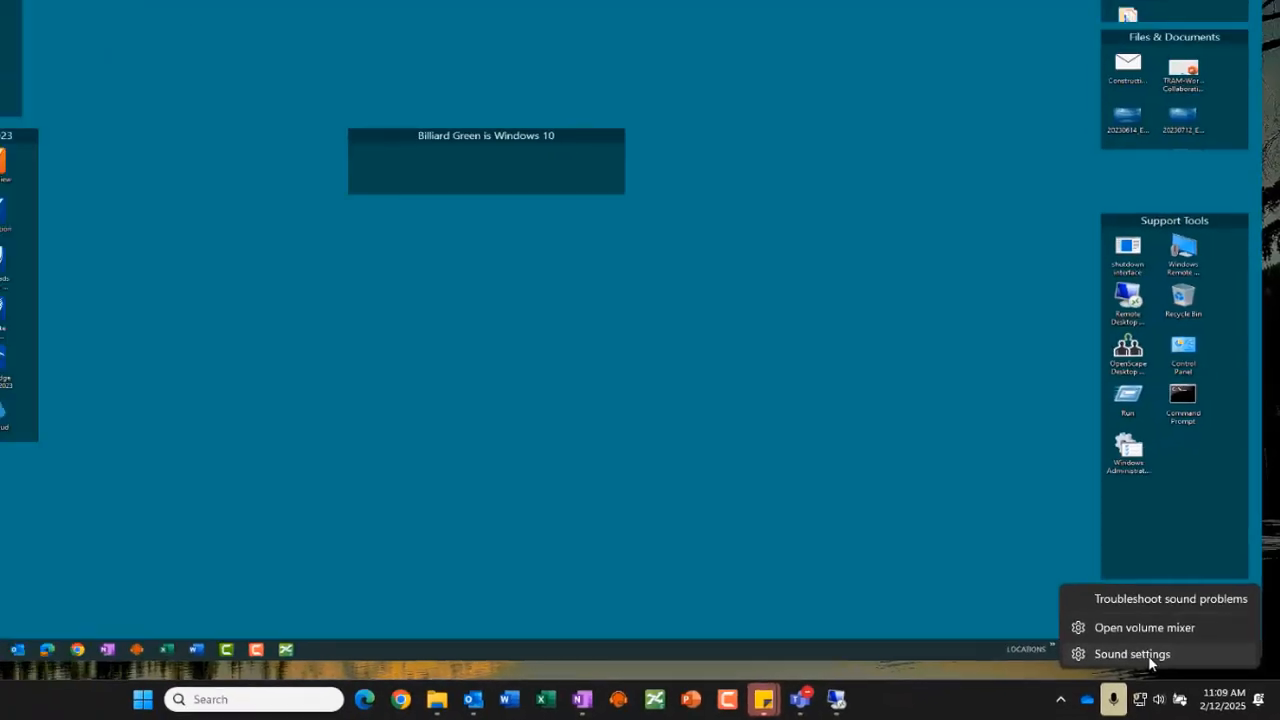
click(1140, 655)
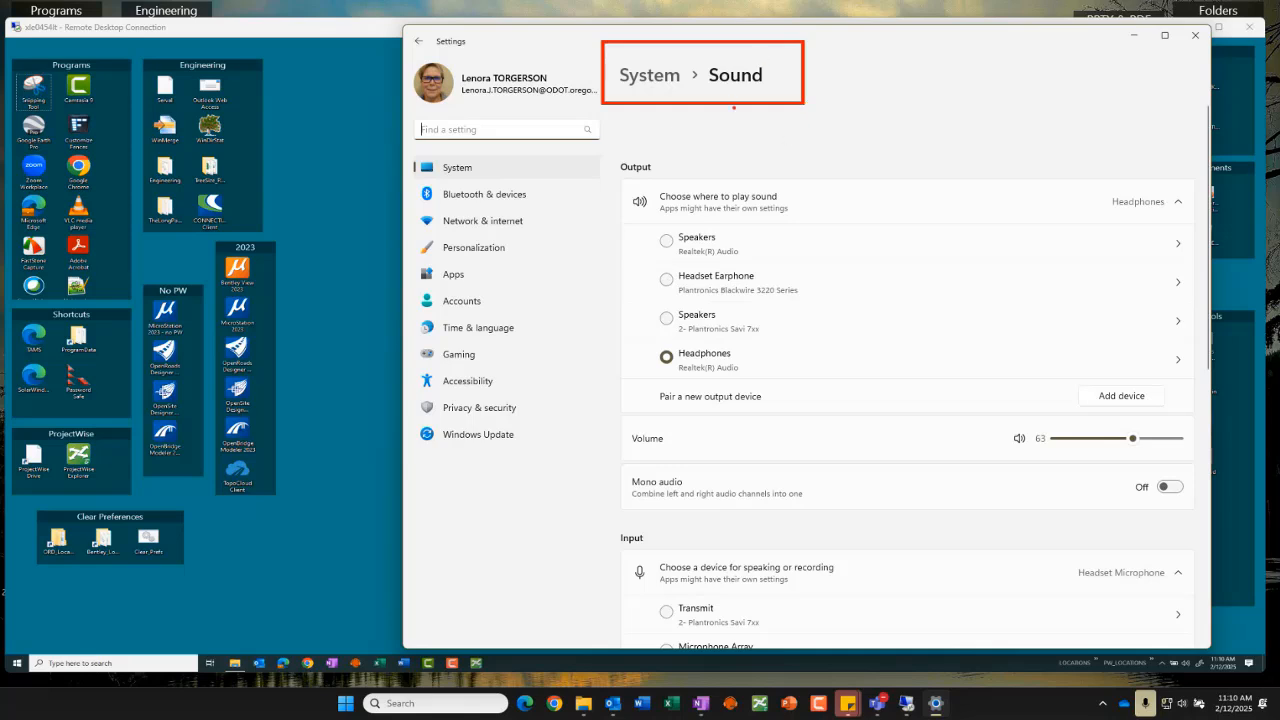
mouse_move(710, 88)
mouse_down()
mouse_move(772, 100)
mouse_move(737, 33)
mouse_move(690, 90)
mouse_move(772, 104)
mouse_up()
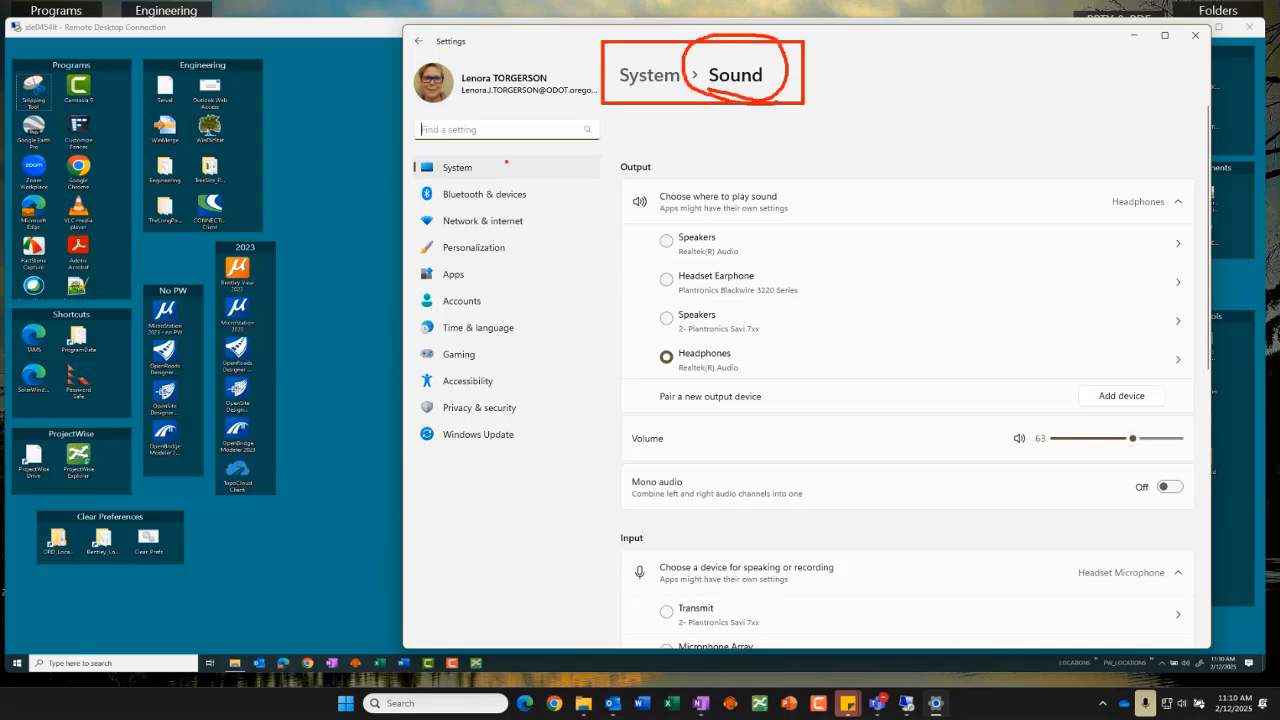
mouse_move(506, 155)
mouse_down()
mouse_move(531, 152)
mouse_move(562, 360)
mouse_move(501, 482)
mouse_up()
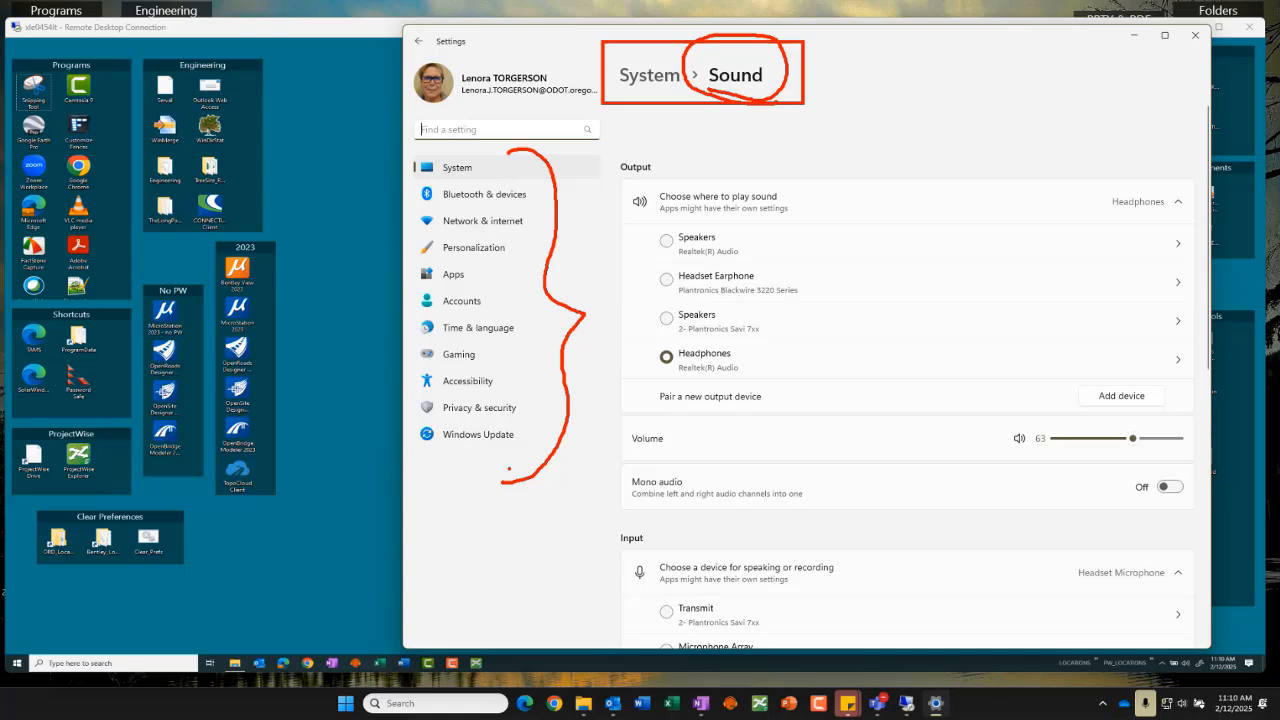
key(Escape)
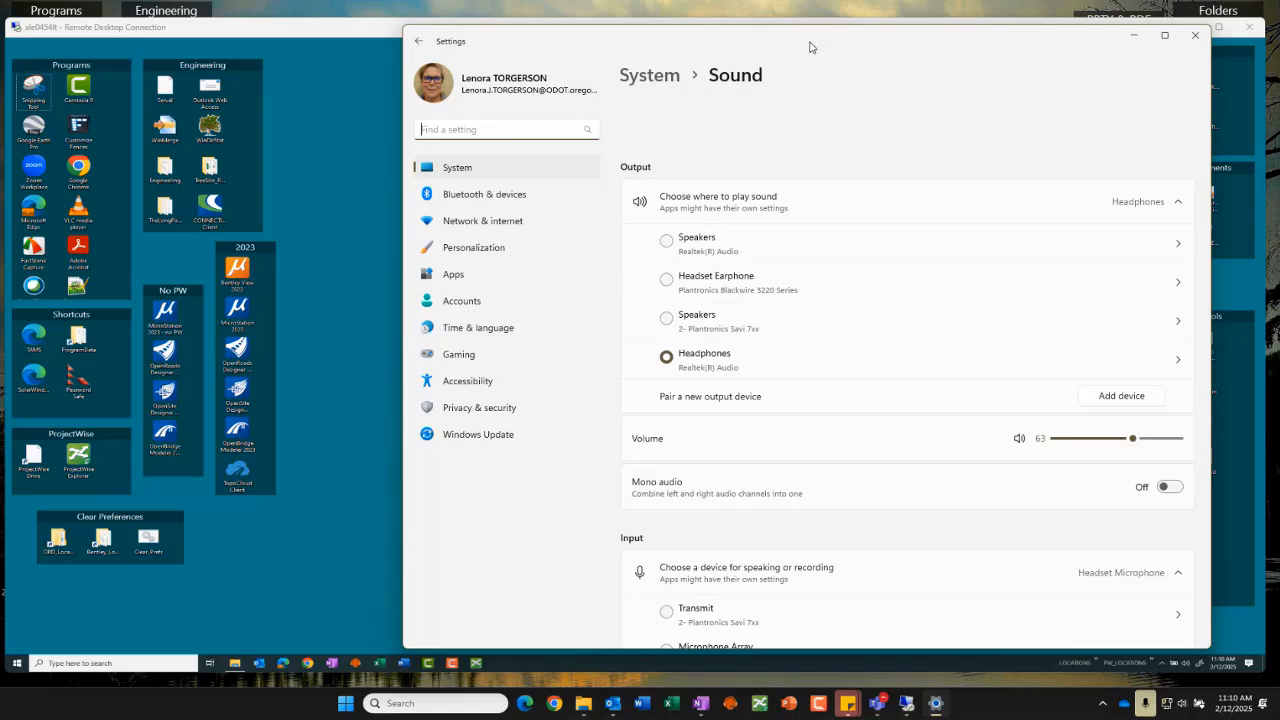
Go up to the System settings page and browse through its categories.
click(650, 76)
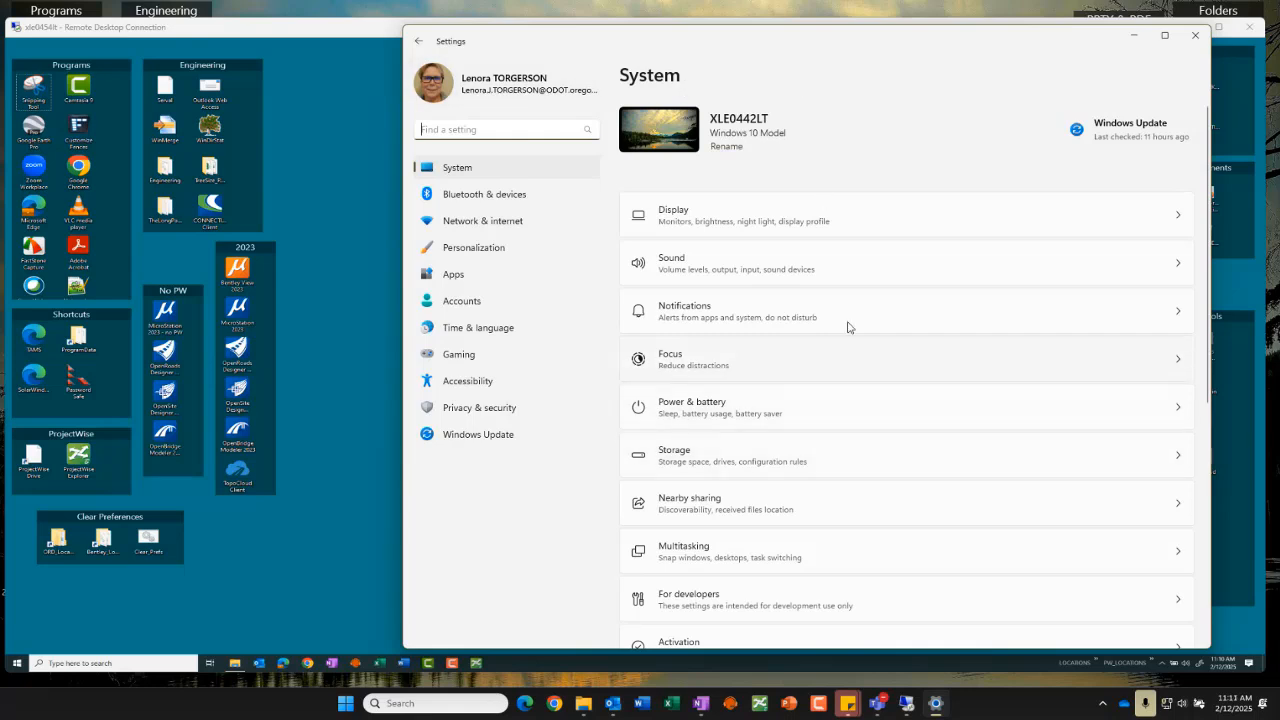
scroll(906, 191, down, 5)
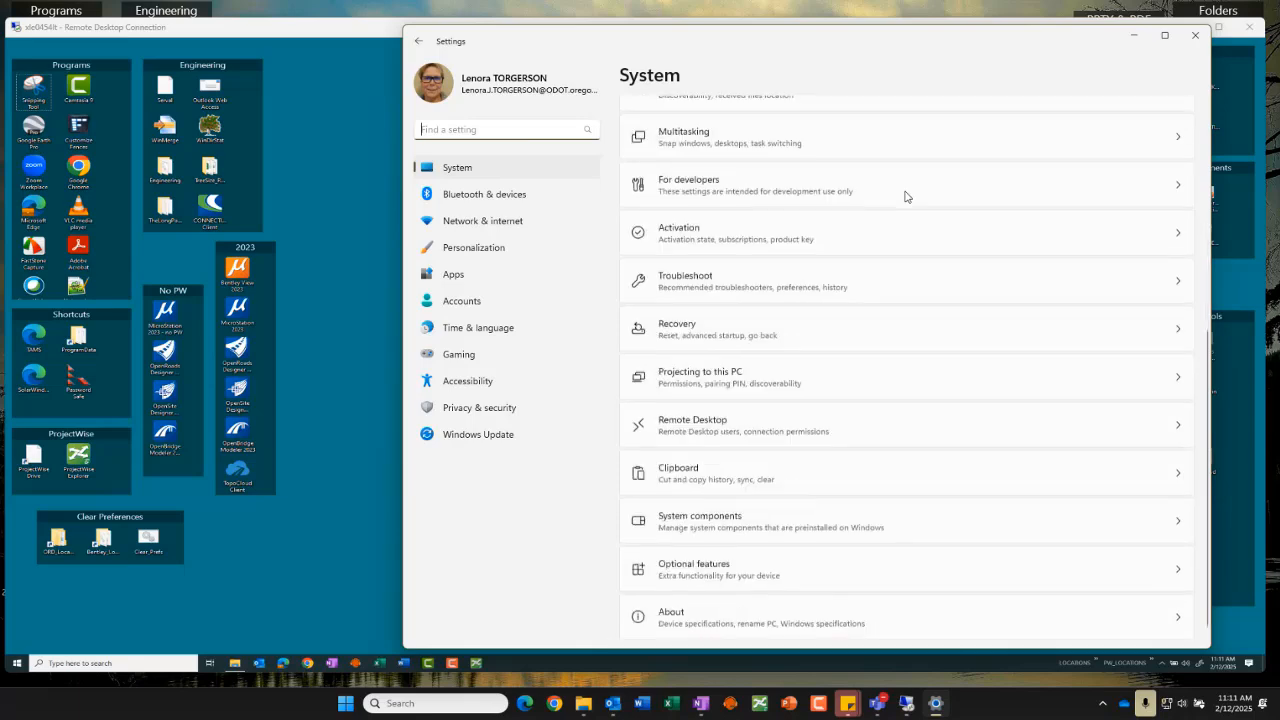
scroll(917, 392, up, 5)
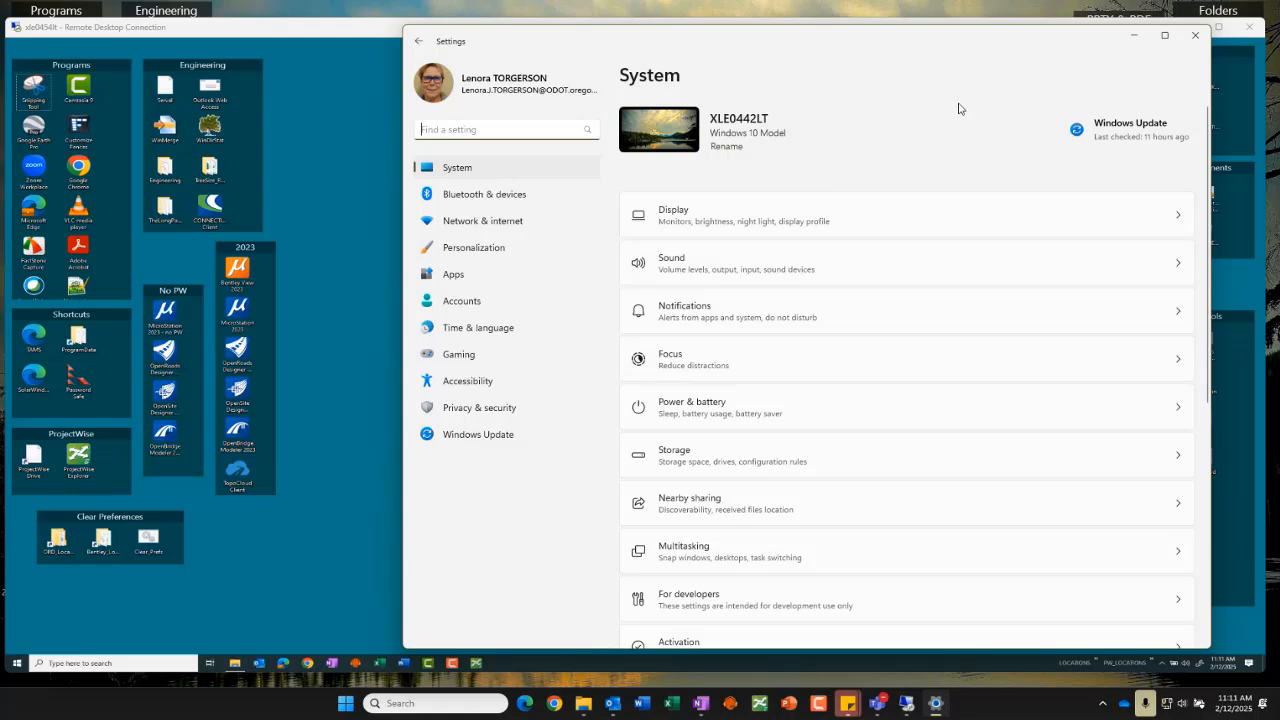
Close Settings and minimize the remote session, then open the Personalization settings of the local Windows 11 desktop.
click(1196, 38)
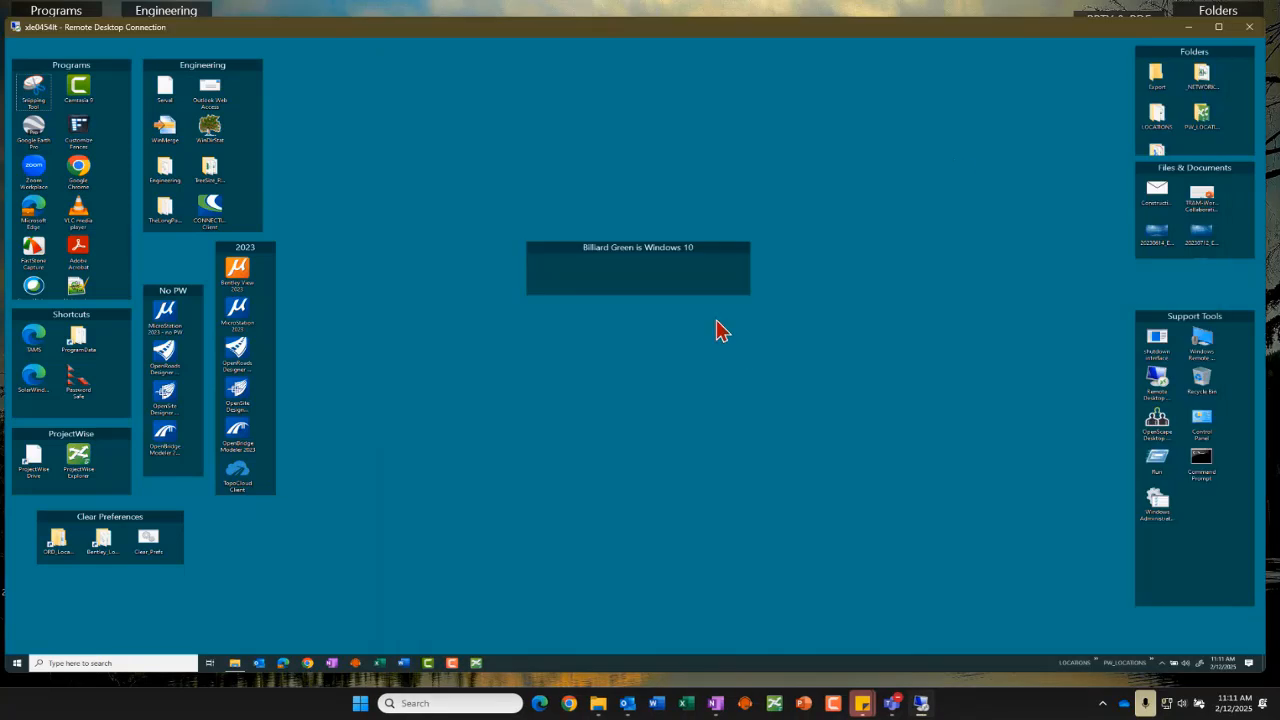
click(1188, 33)
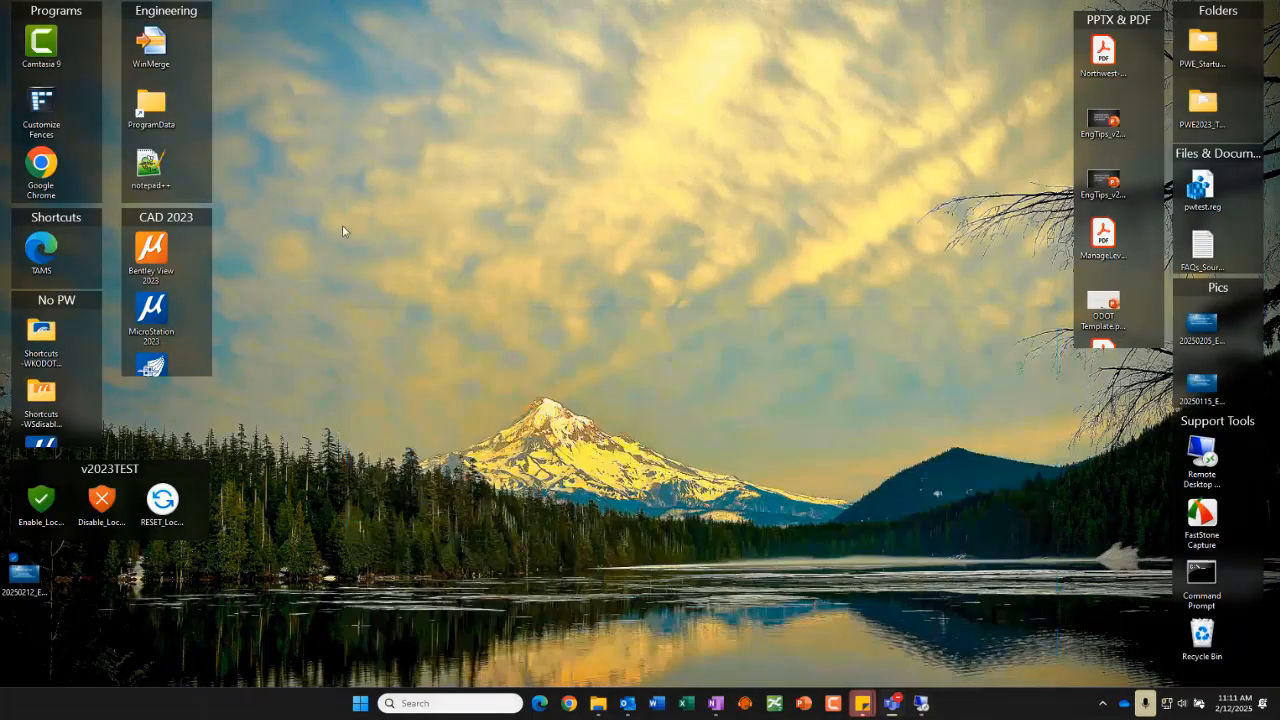
right_click(562, 176)
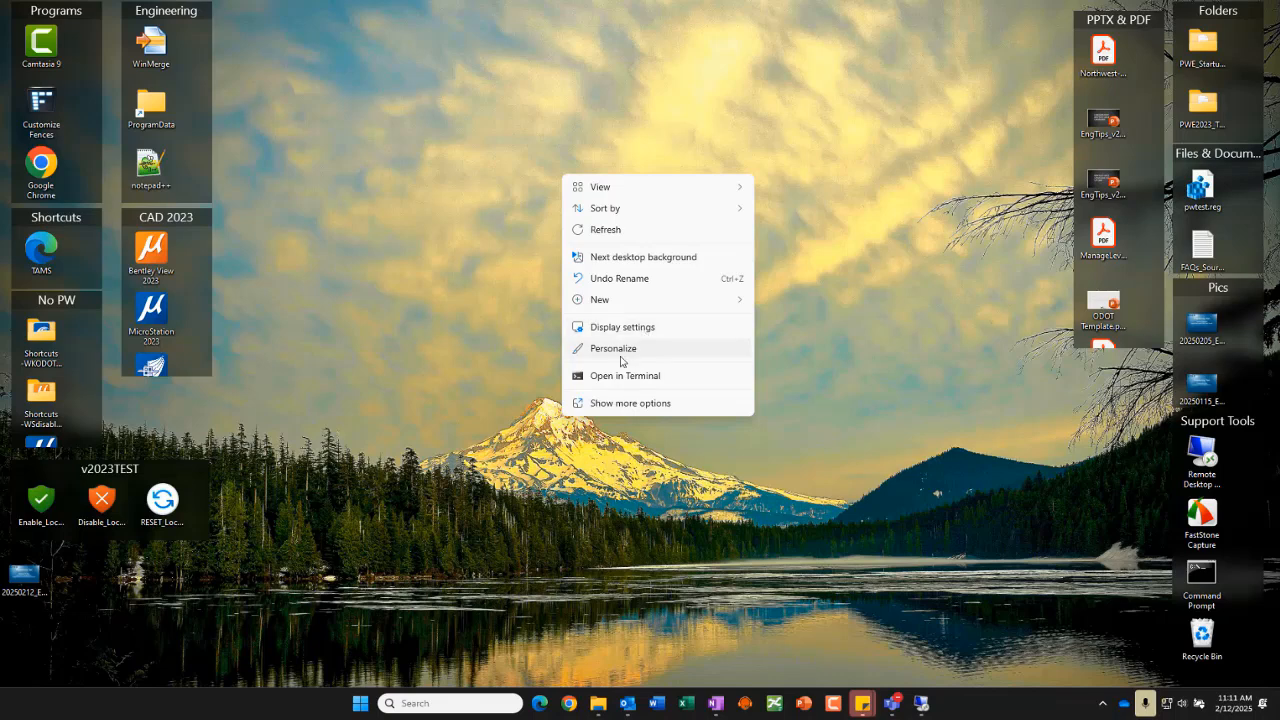
click(623, 349)
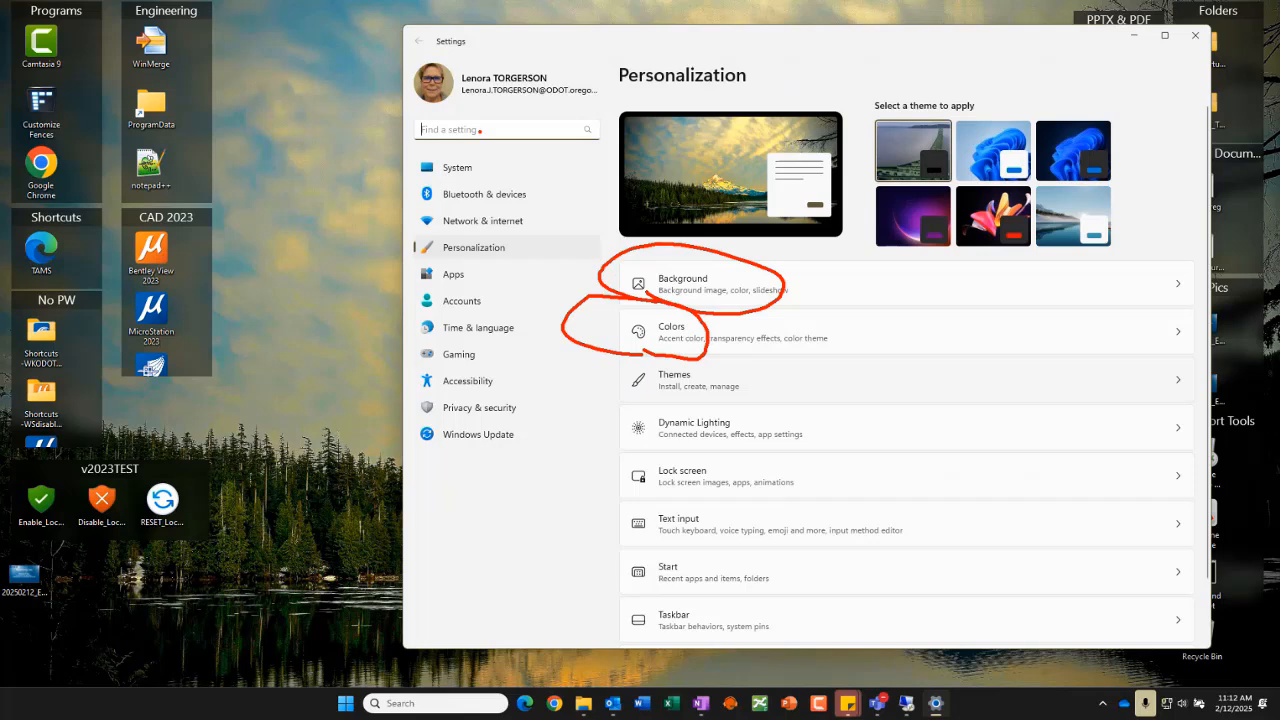
key(Escape)
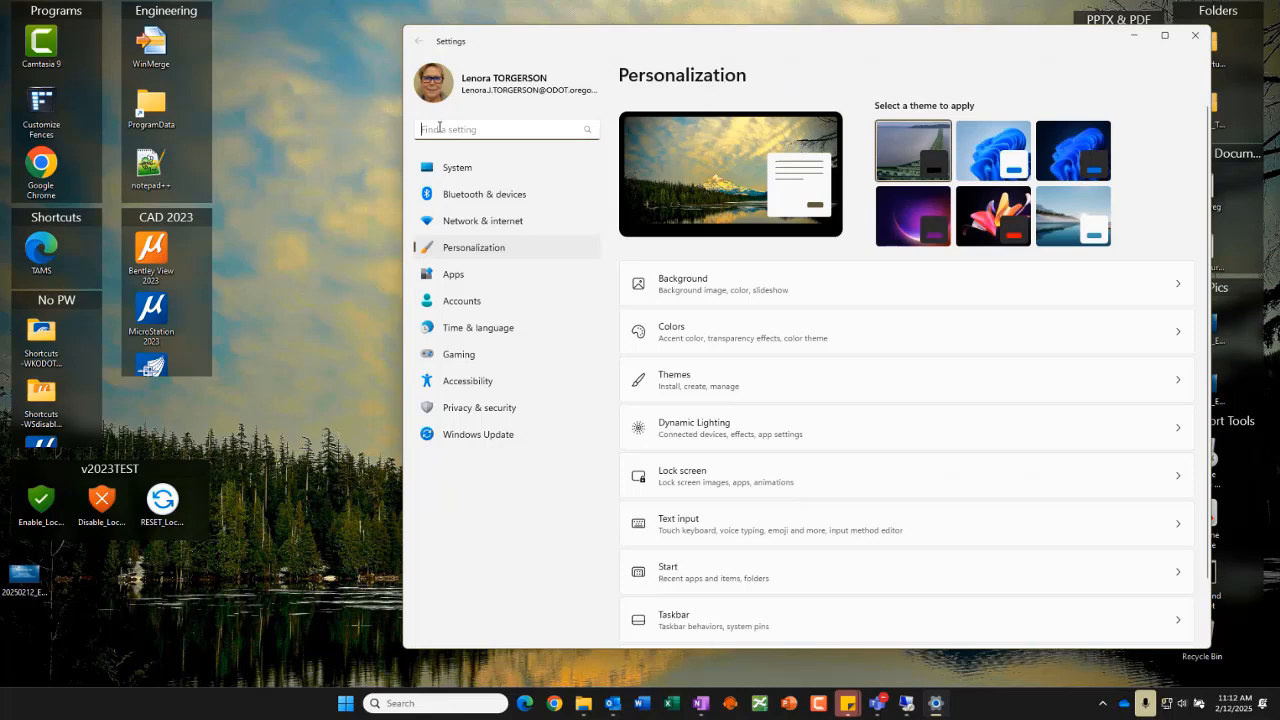
Search Settings for "resolu", open the display resolution setting to review it, then close Settings.
text(resolu)
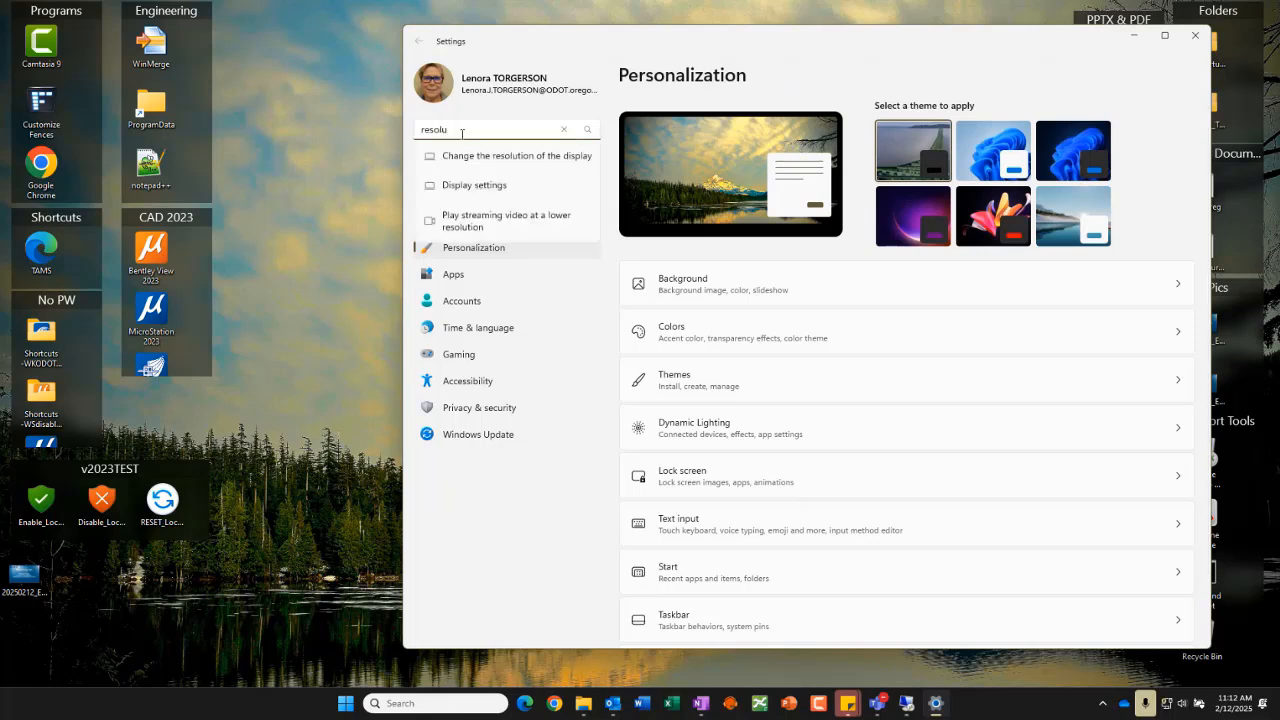
click(531, 161)
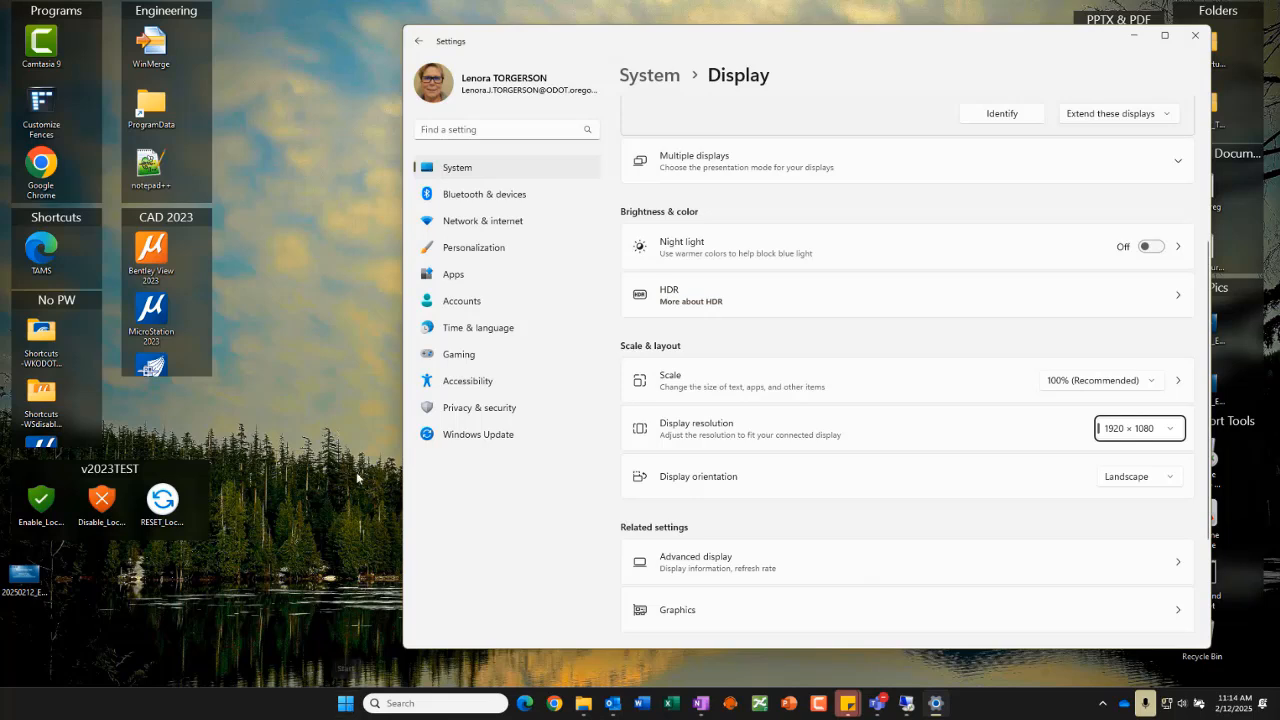
click(1197, 37)
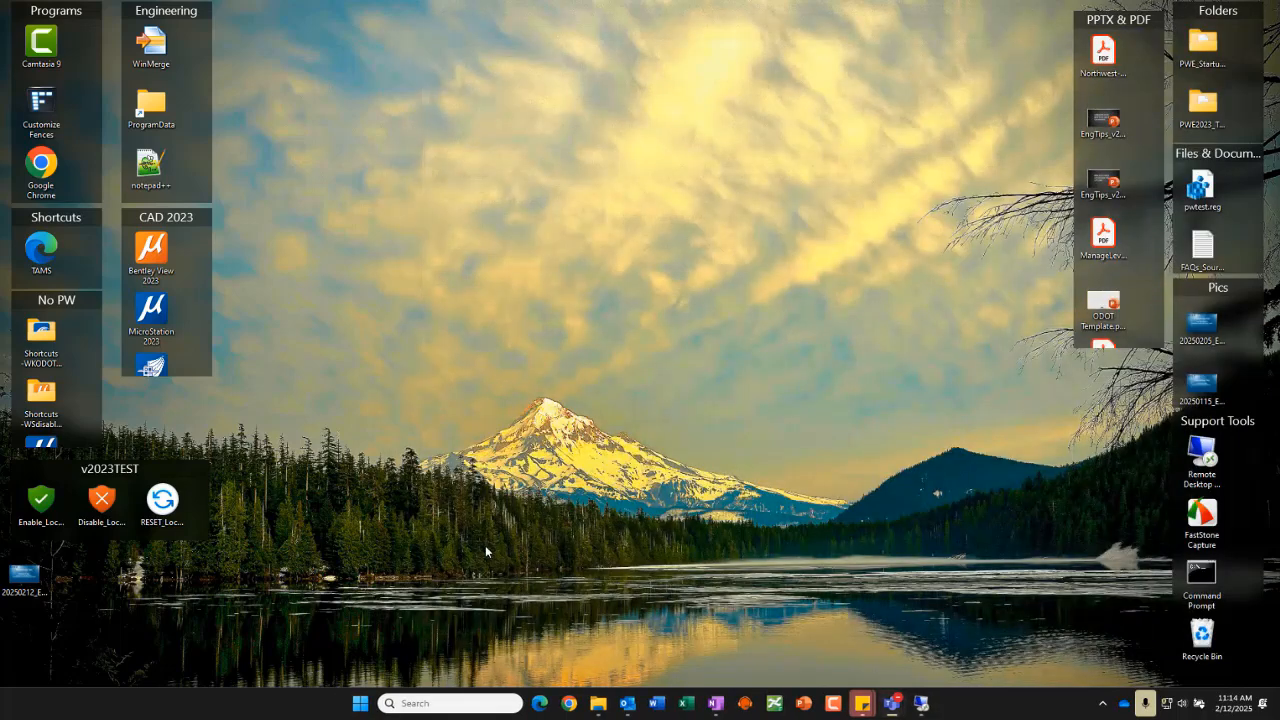
Return to the Windows 10 remote session and examine its Start menu's app list and tiles.
click(921, 703)
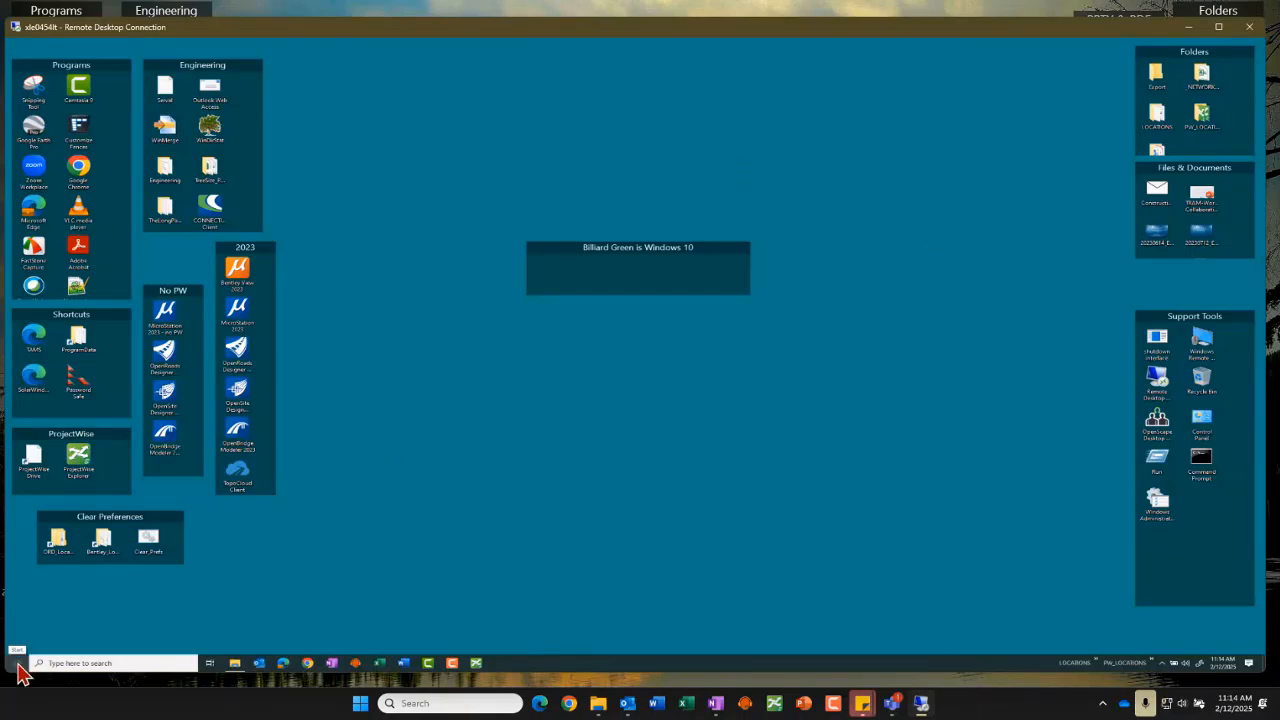
click(17, 663)
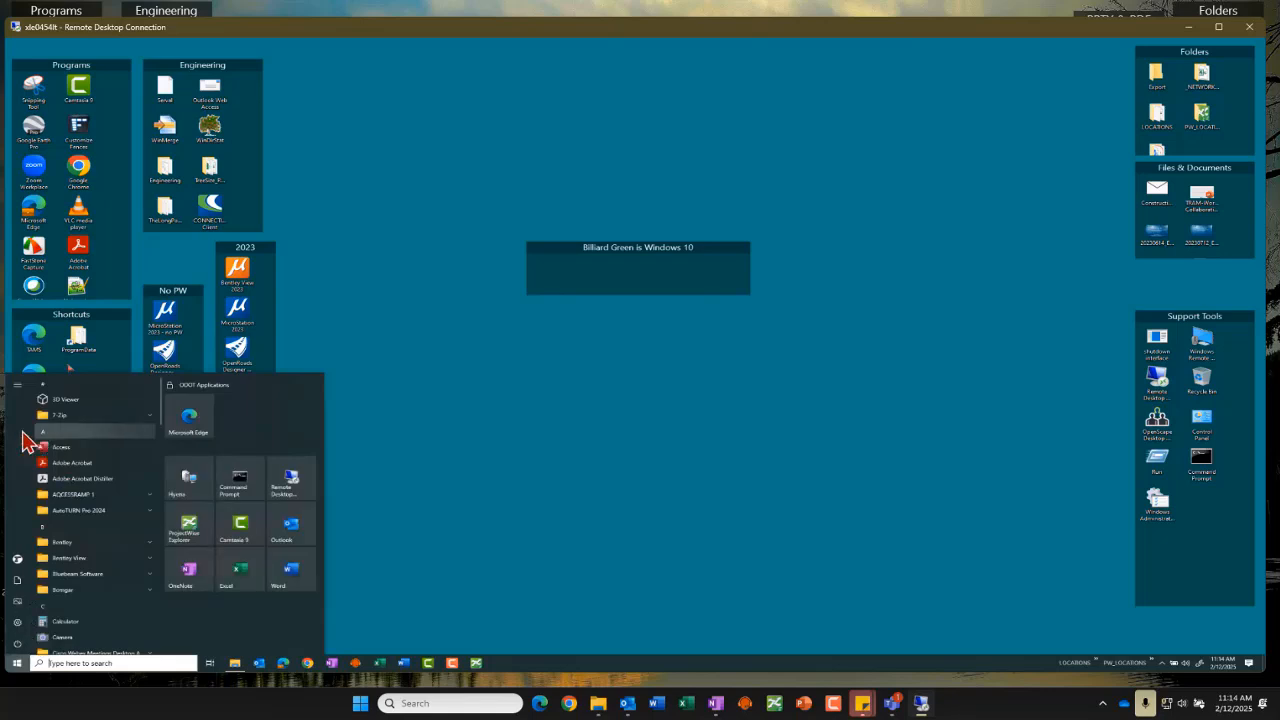
mouse_move(29, 543)
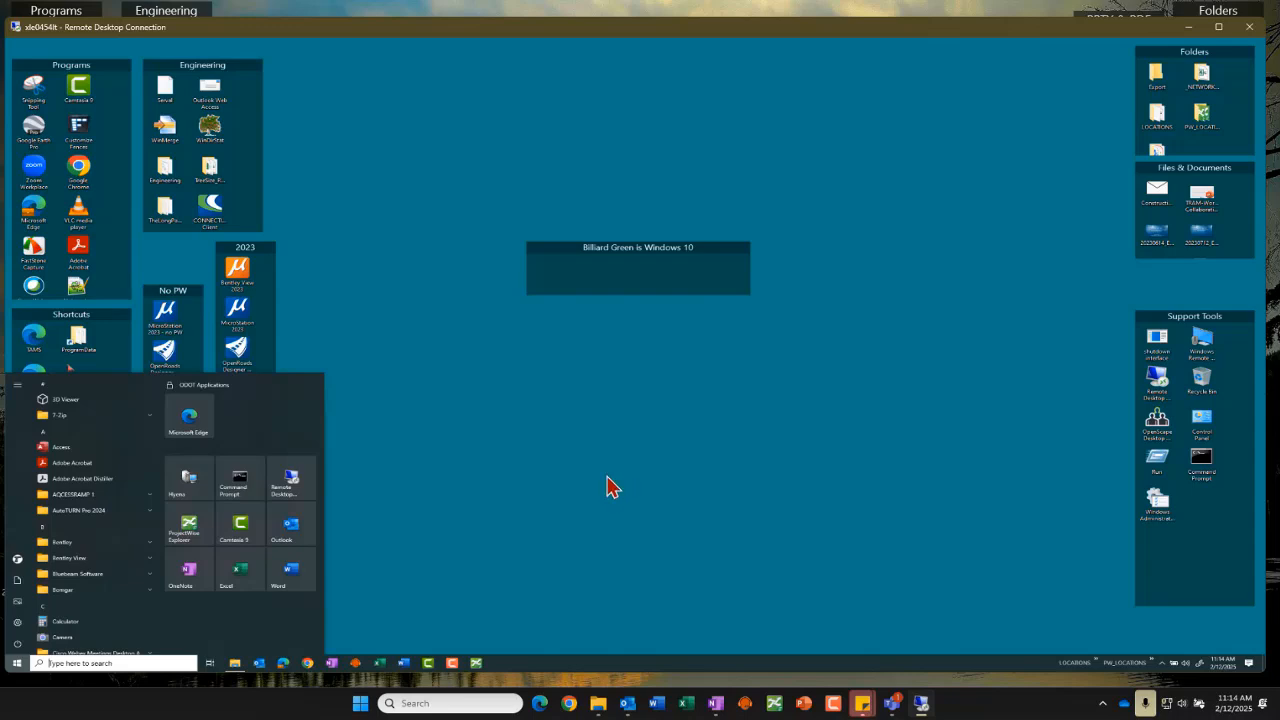
click(316, 714)
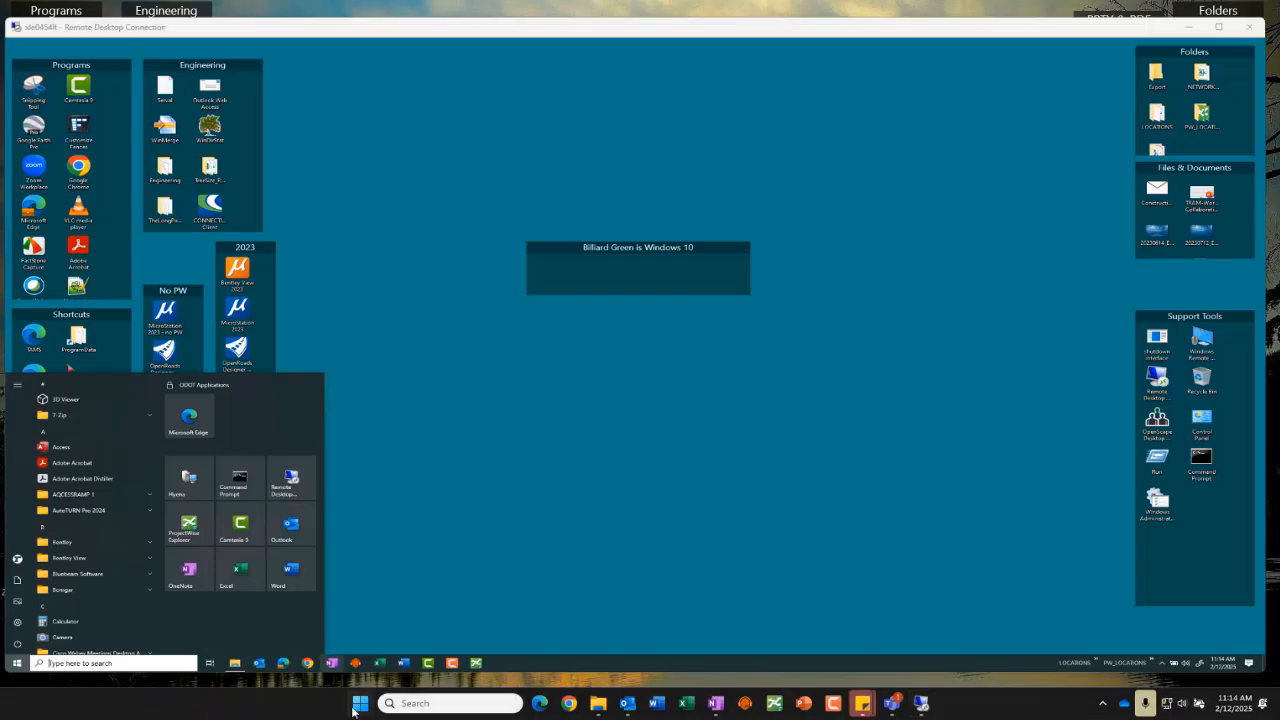
Browse the full app list in the Windows 11 Start menu, then view the Start button's system tools menu and dismiss it.
click(357, 707)
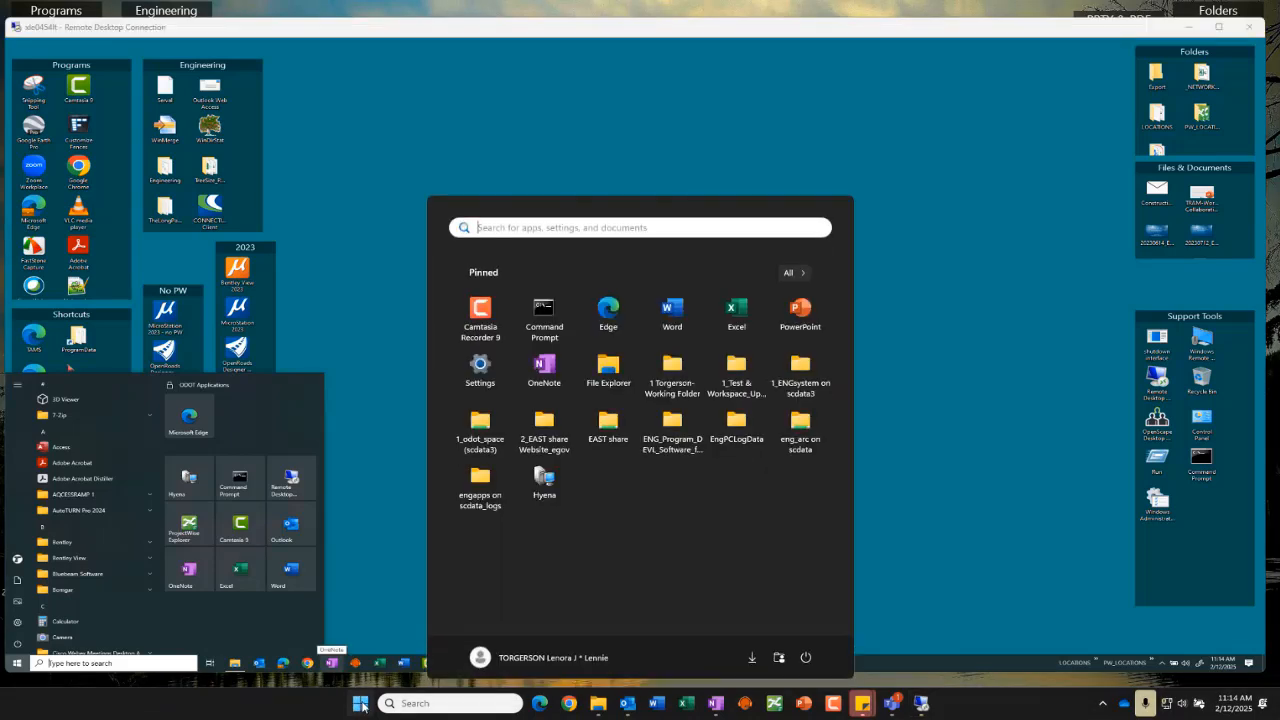
click(802, 274)
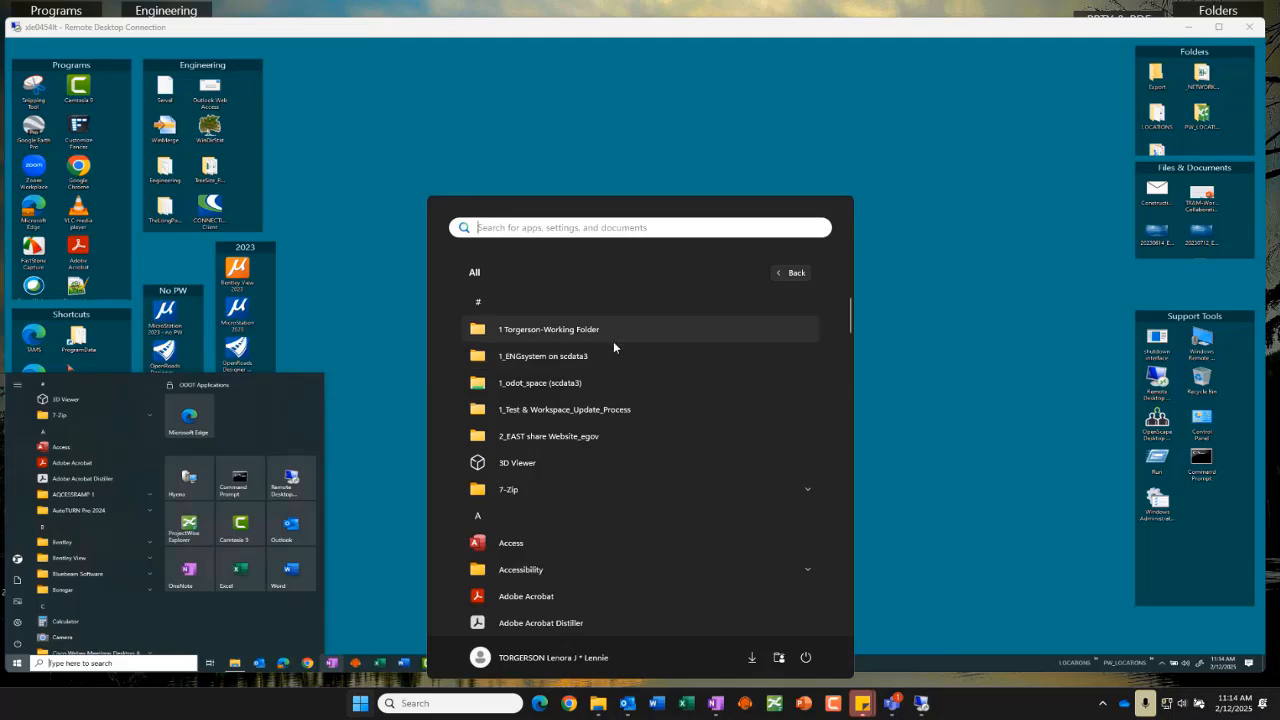
scroll(615, 500, down, 3)
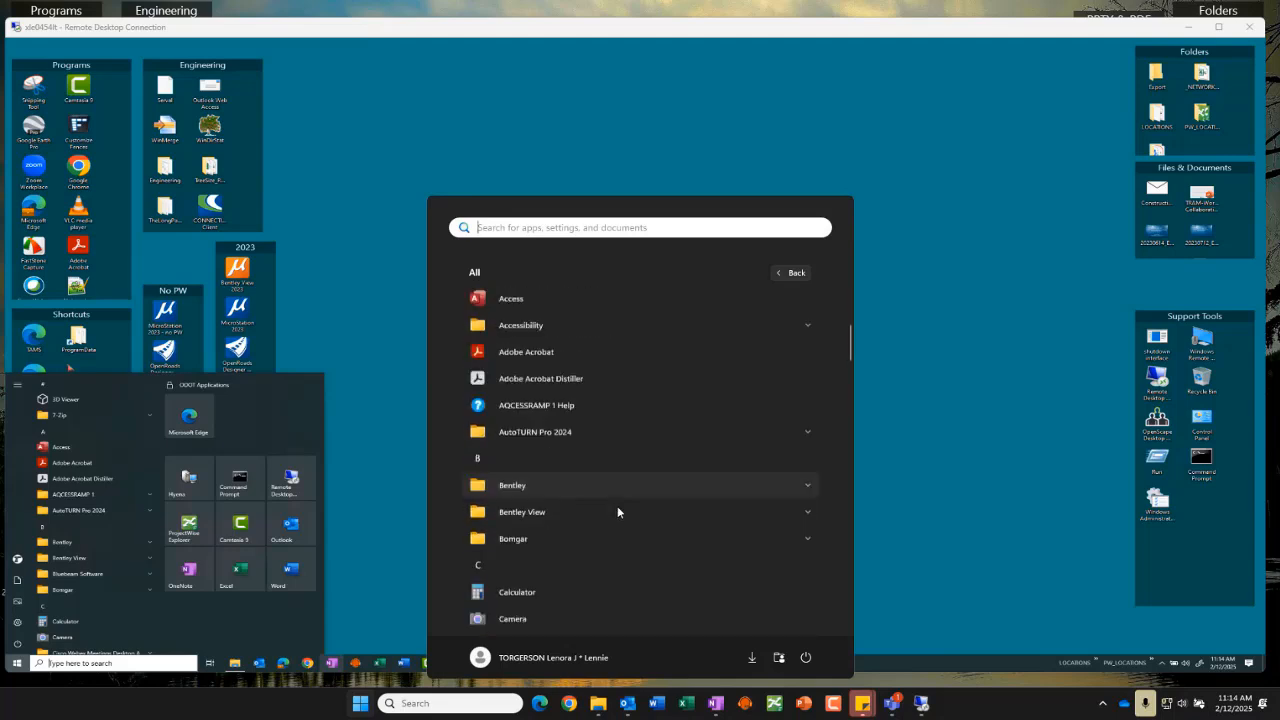
scroll(617, 505, down, 1)
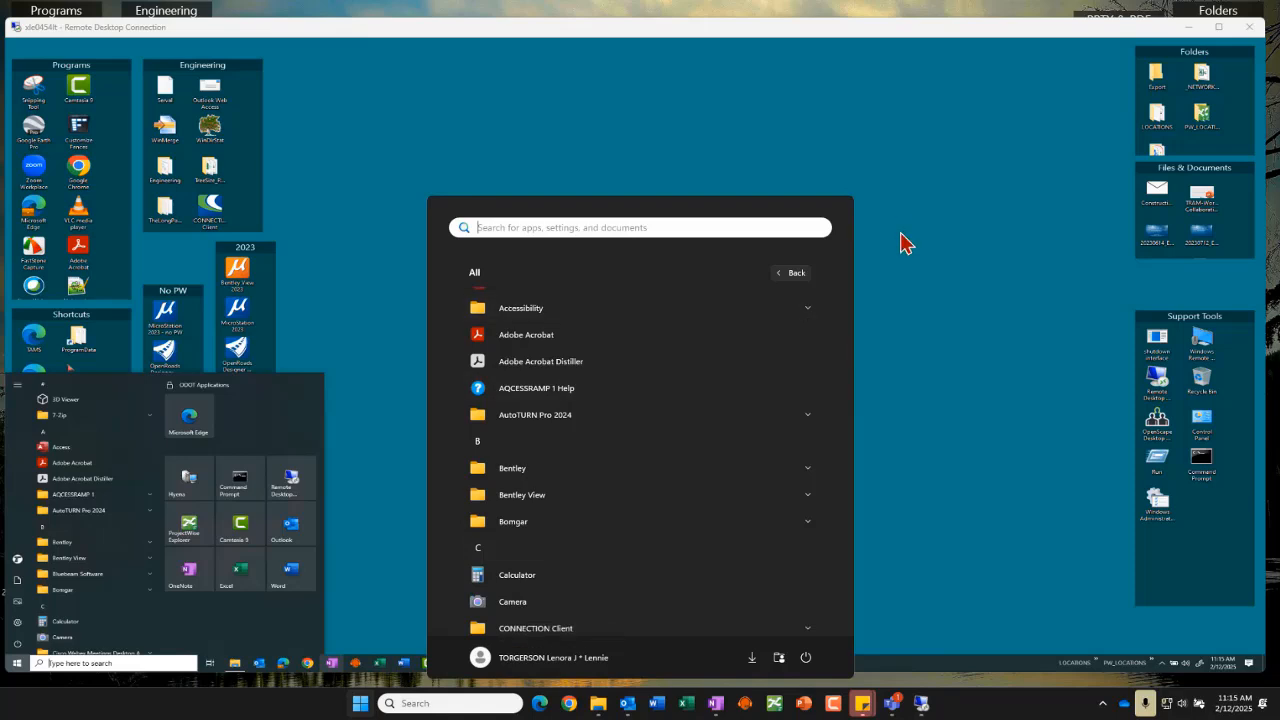
click(996, 326)
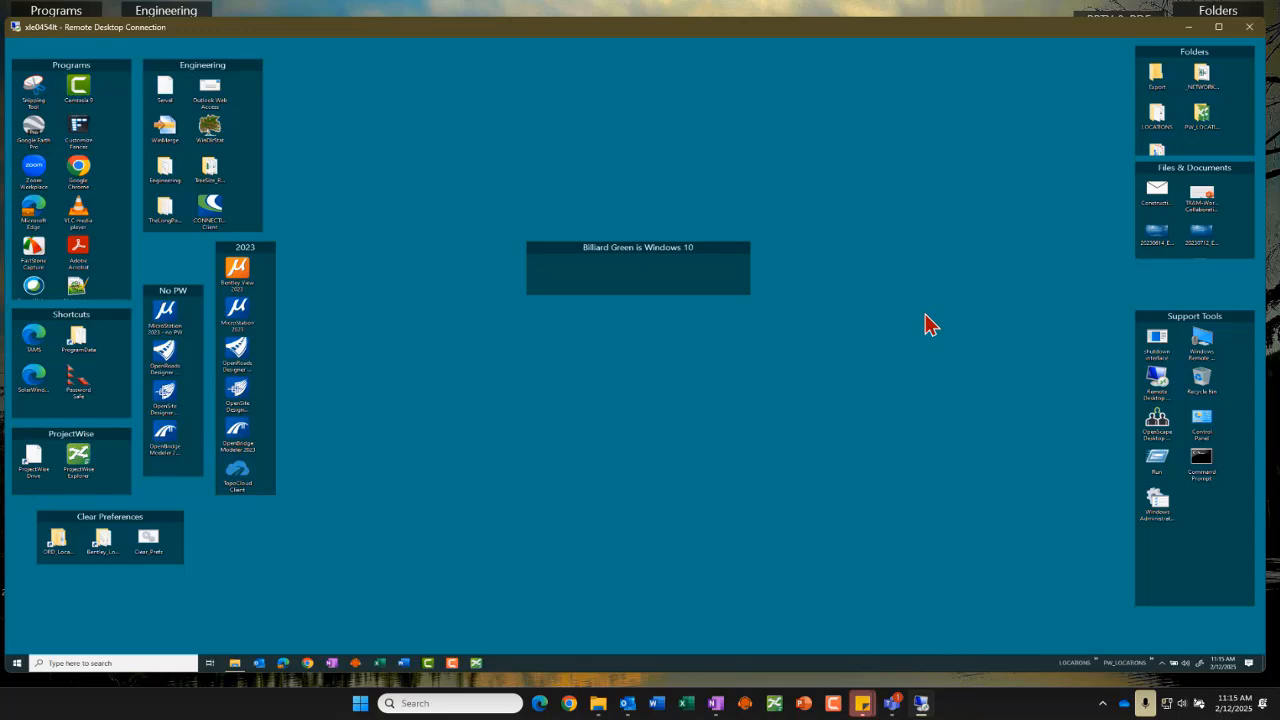
right_click(364, 708)
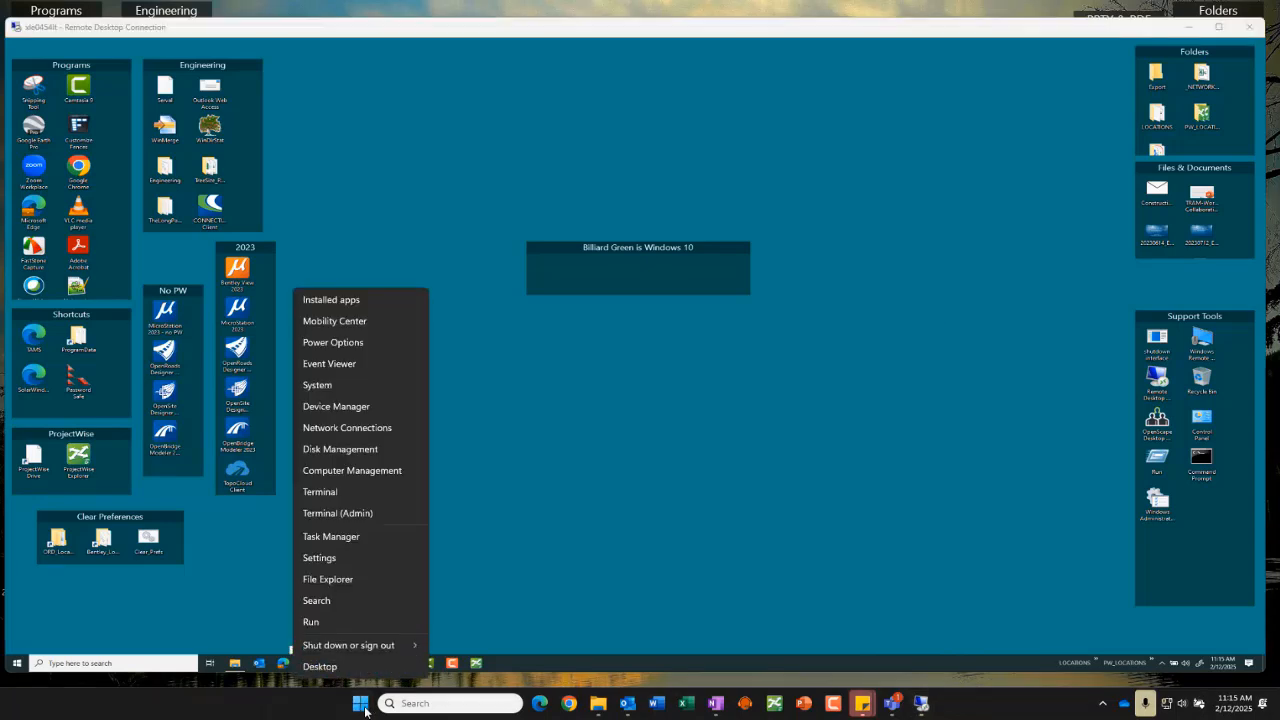
click(776, 492)
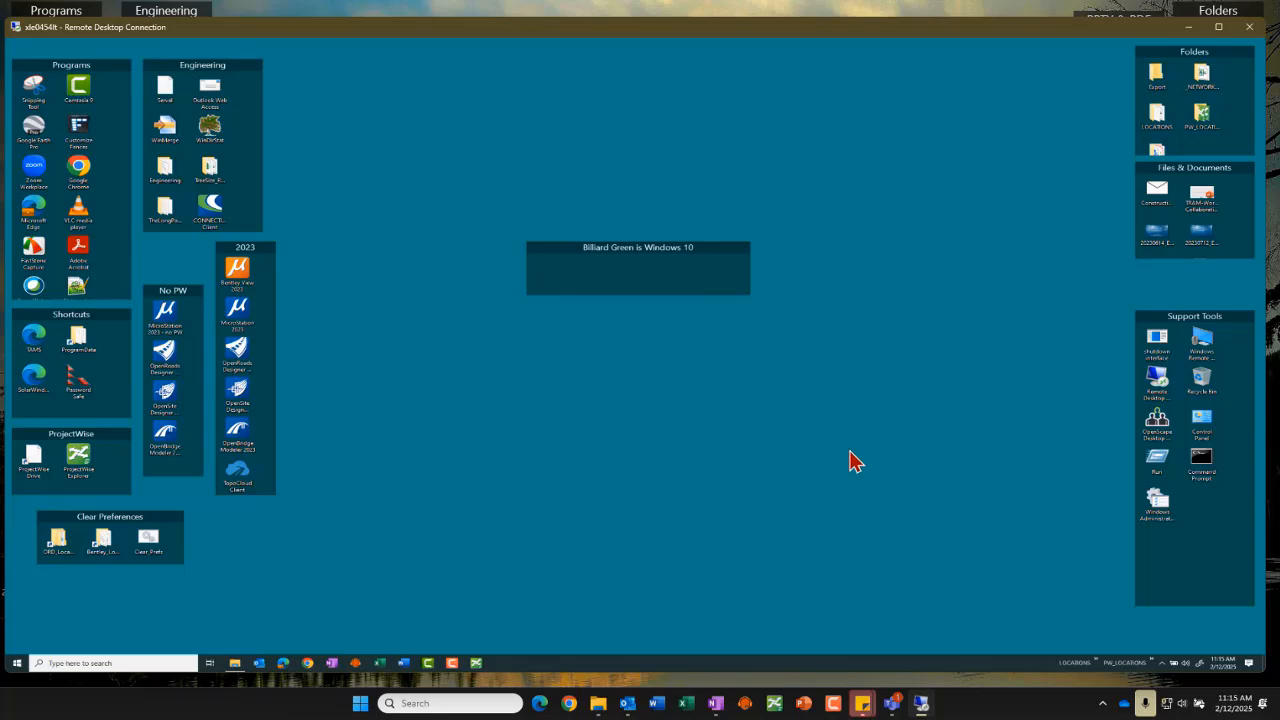
Bring up the USR folder window in the Windows 10 session and turn off Smart sizing for the remote connection.
mouse_move(236, 670)
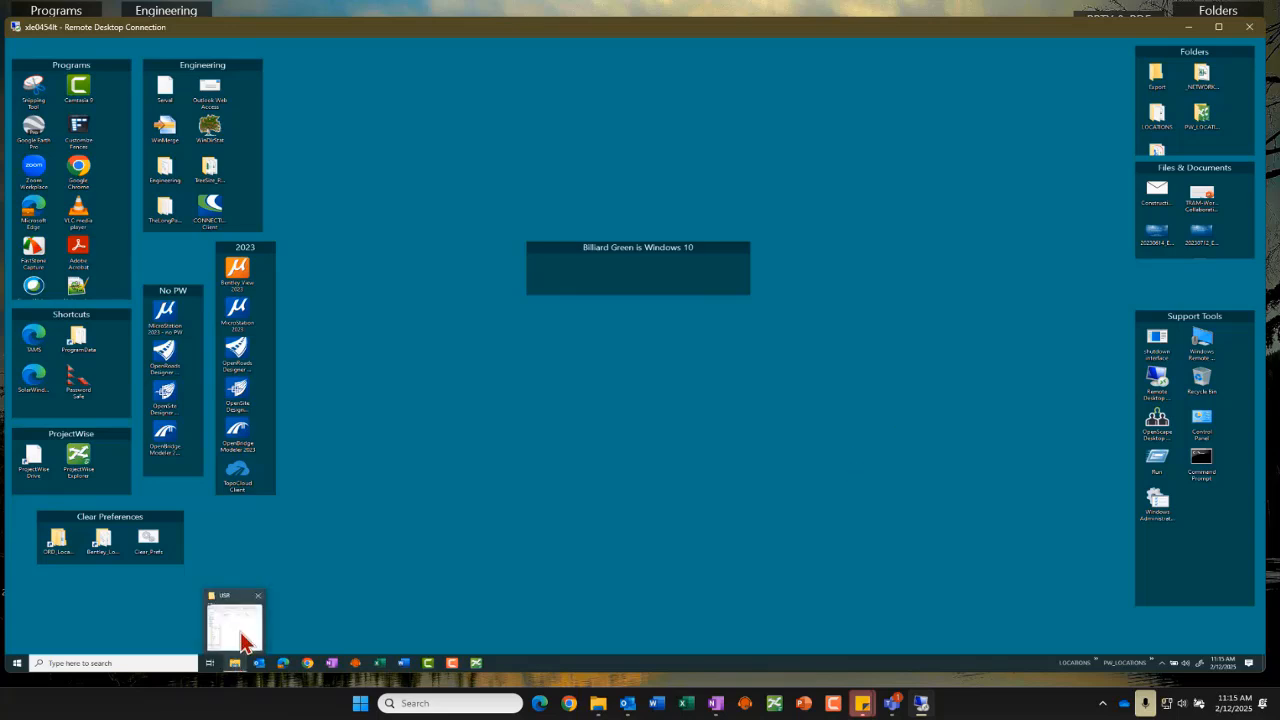
click(240, 630)
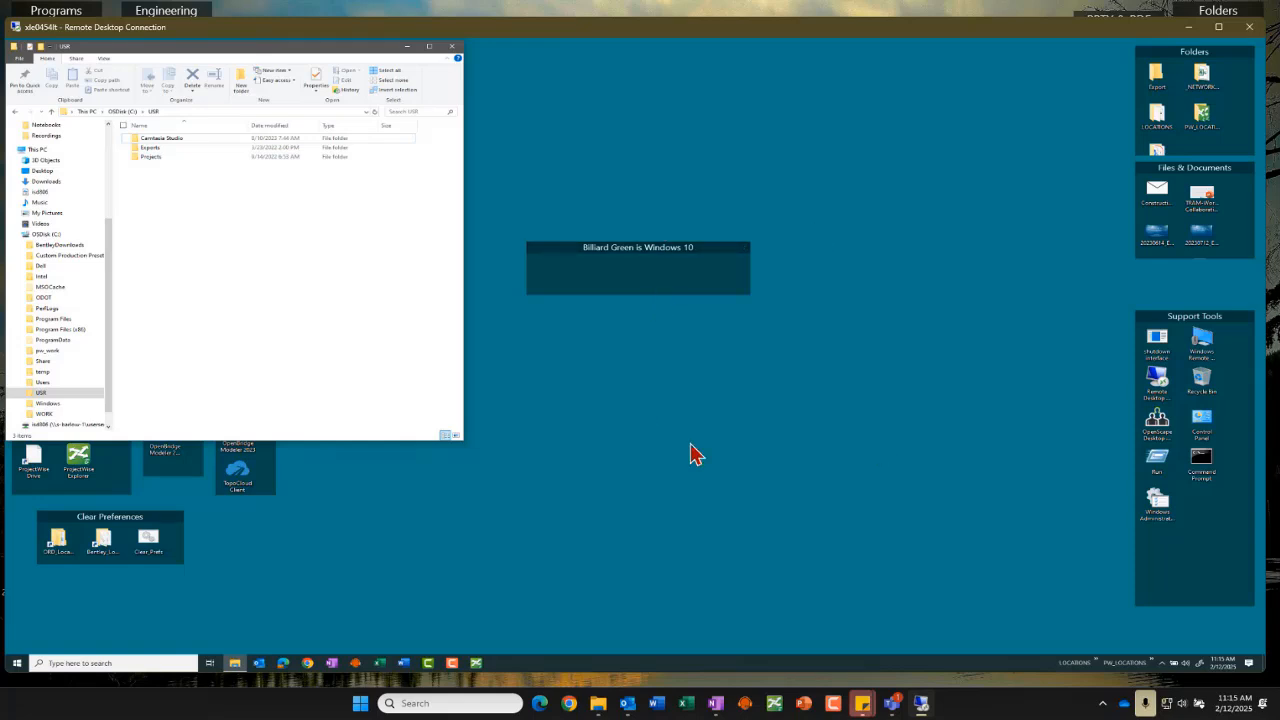
right_click(764, 33)
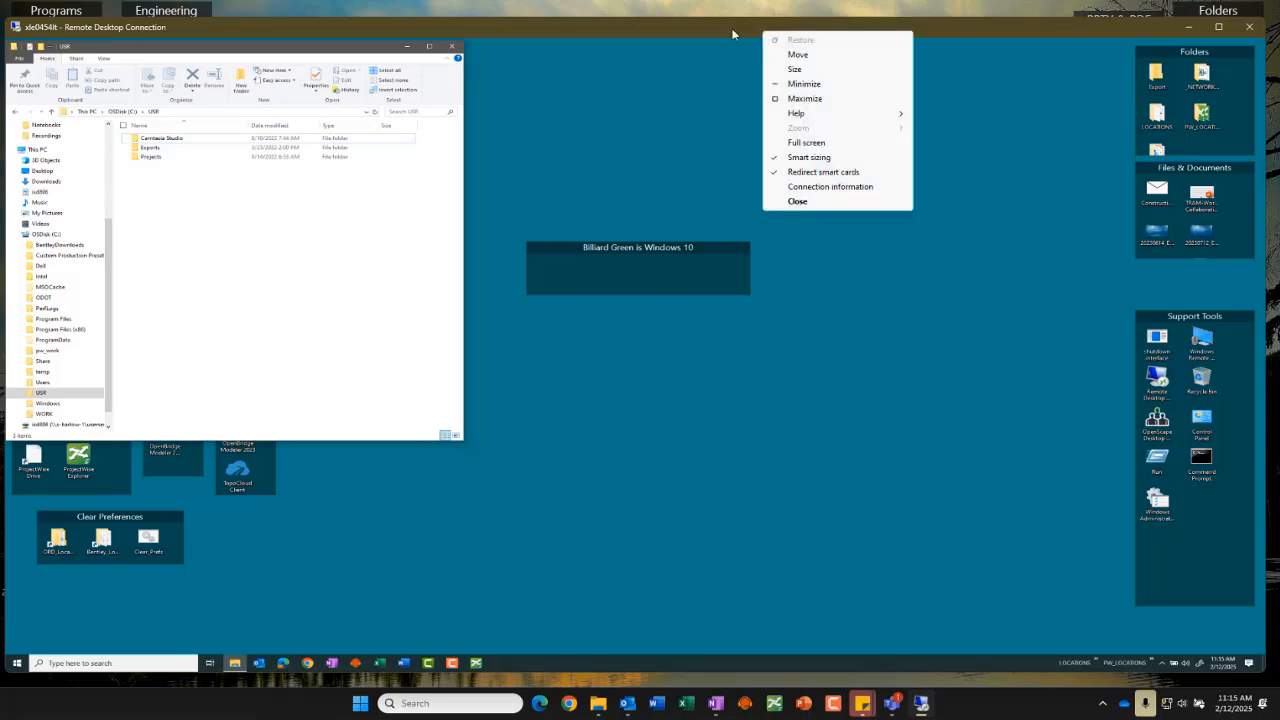
click(808, 157)
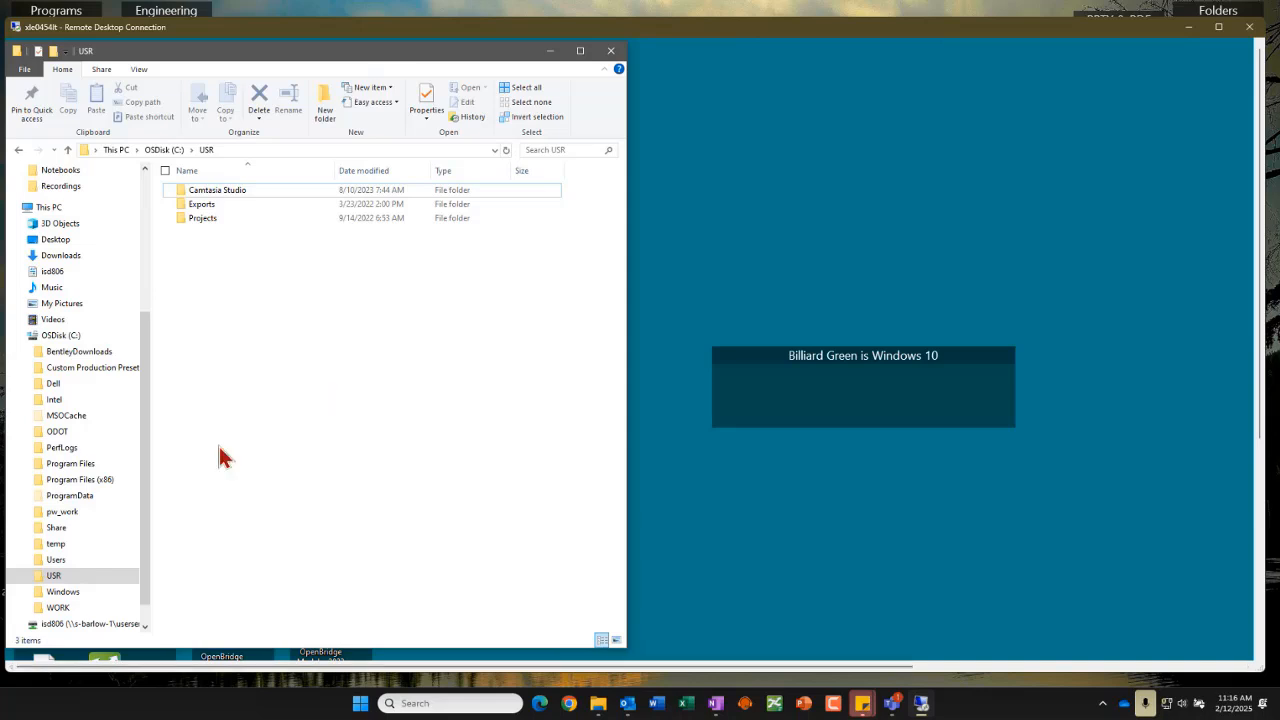
click(350, 57)
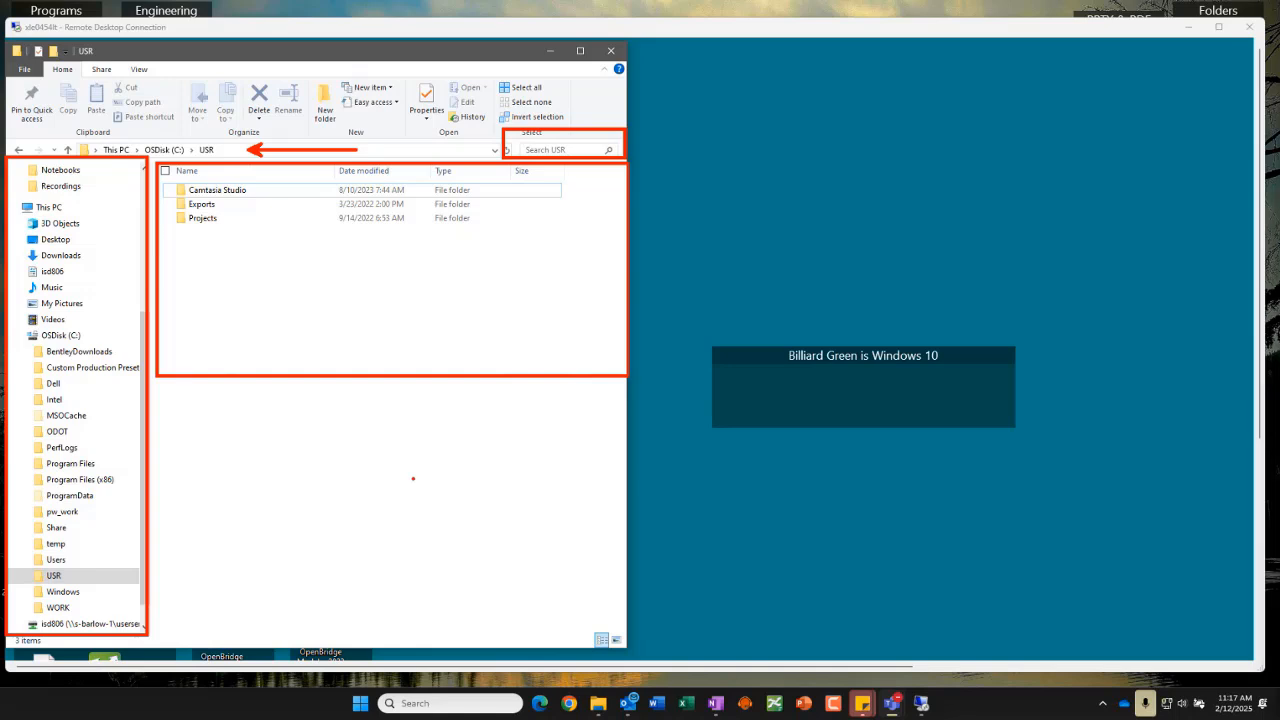
key(Escape)
Examine the Quick access and OneDrive groups in the folder tree, outlining them and circling the pins, then clear the markup.
click(149, 330)
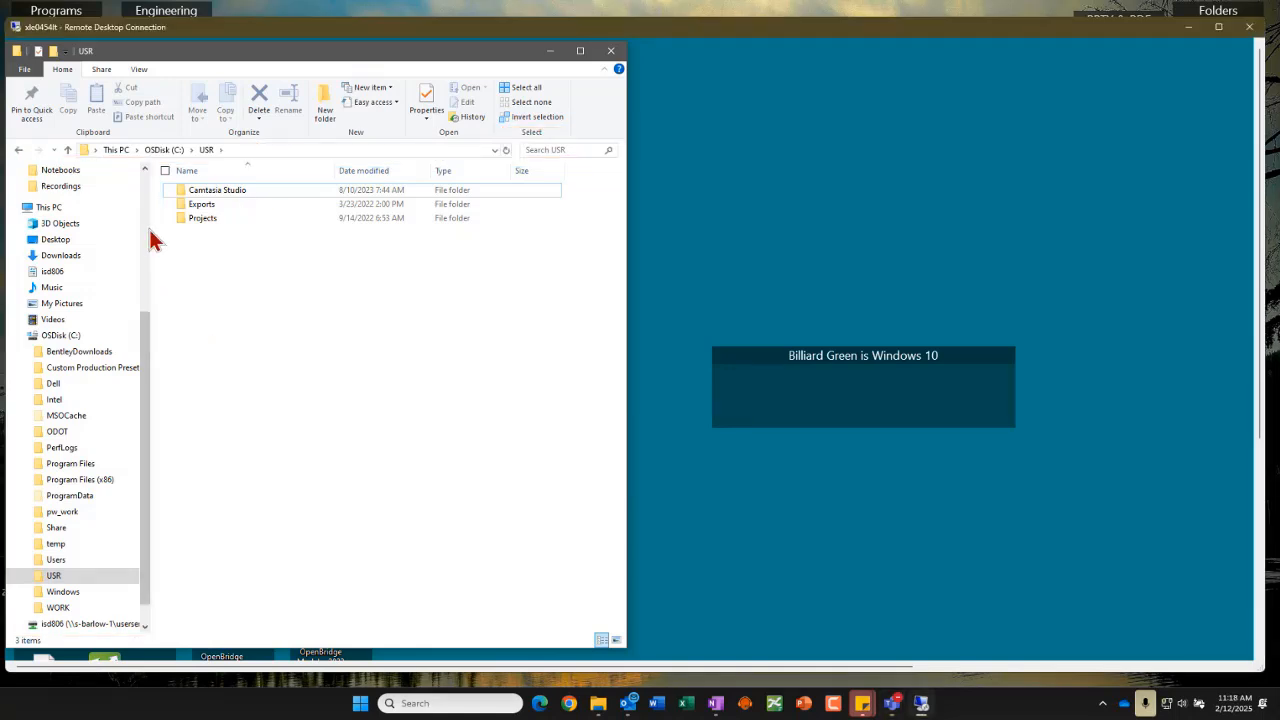
drag(144, 323, 135, 180)
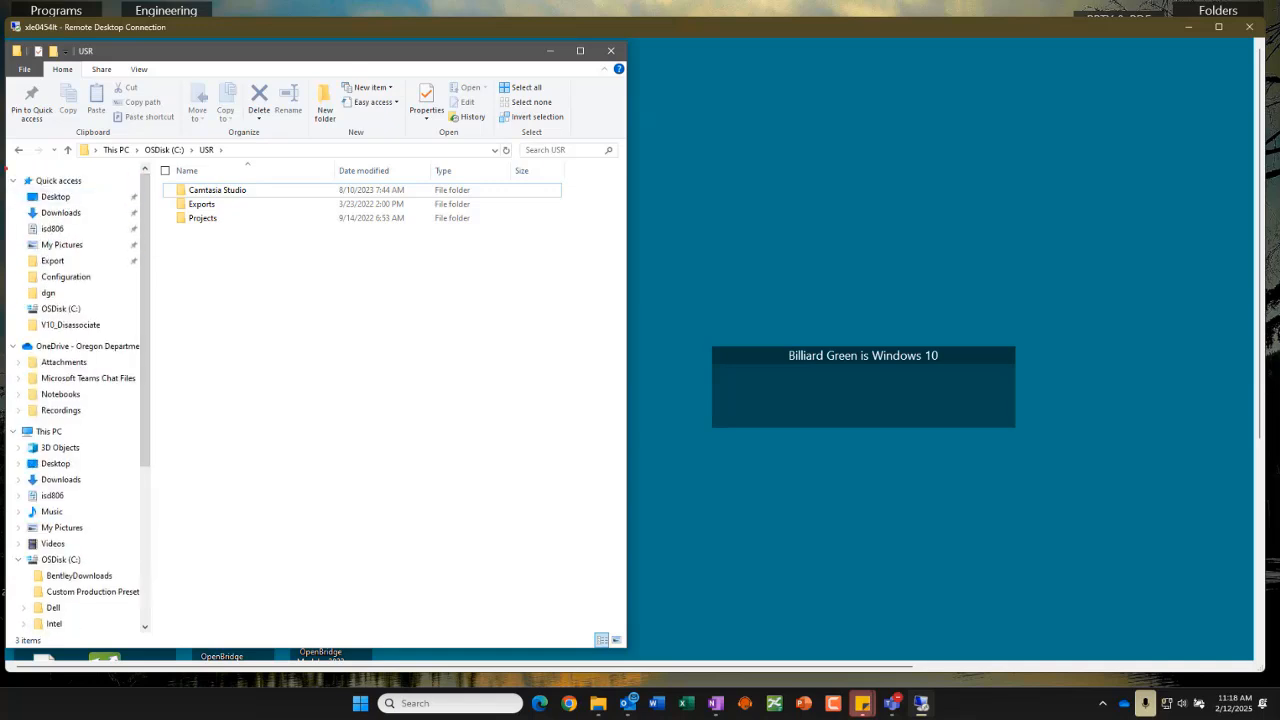
ctrl+drag(7, 166, 161, 416)
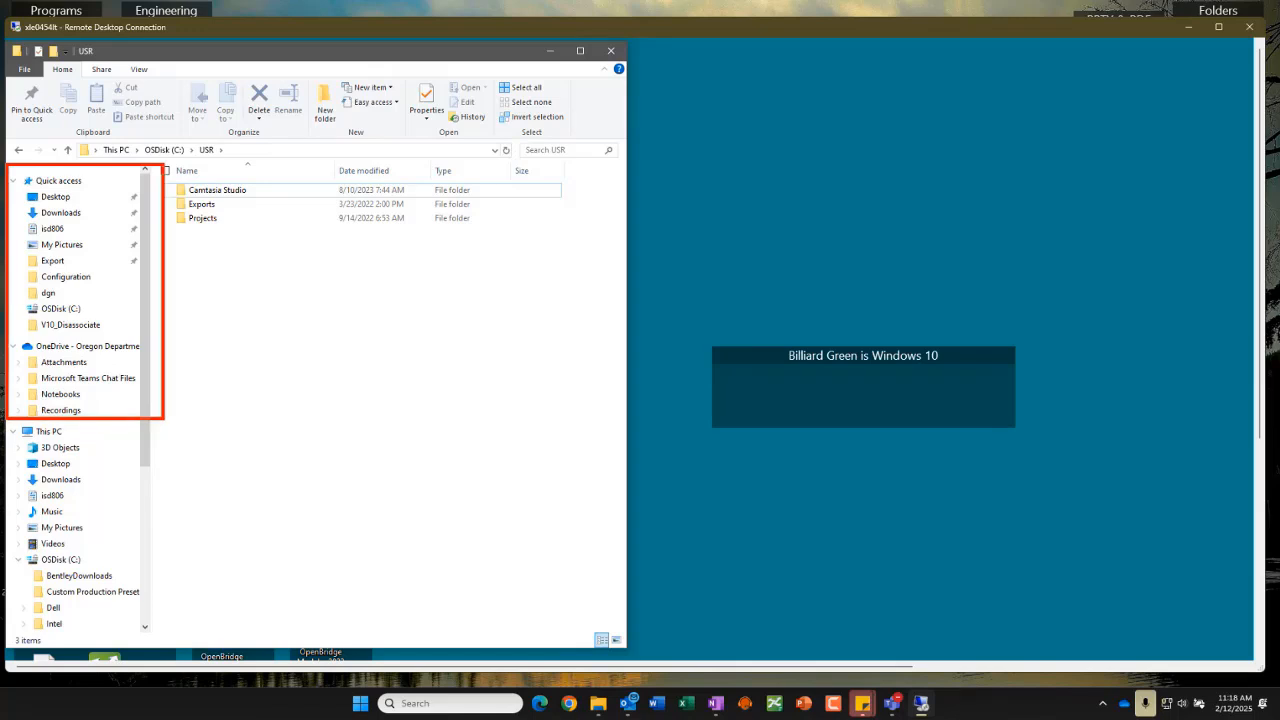
mouse_move(118, 181)
mouse_down()
mouse_move(132, 282)
mouse_move(137, 180)
mouse_up()
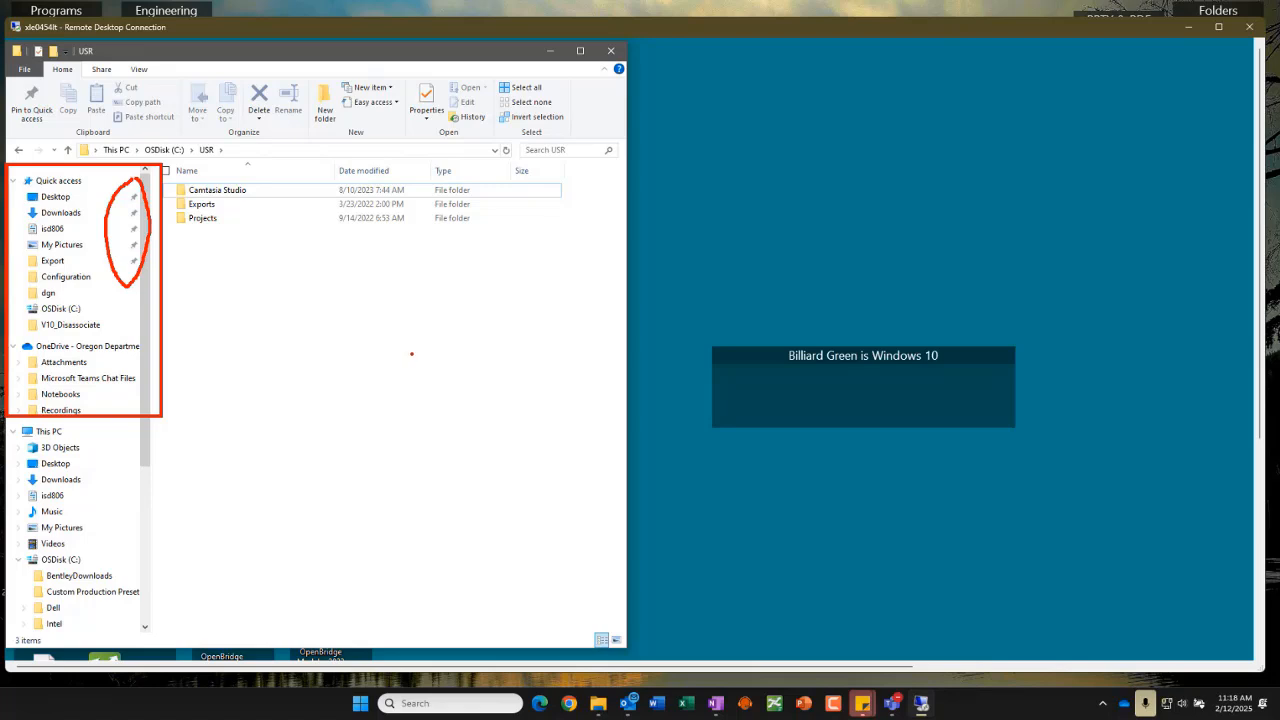
key(Escape)
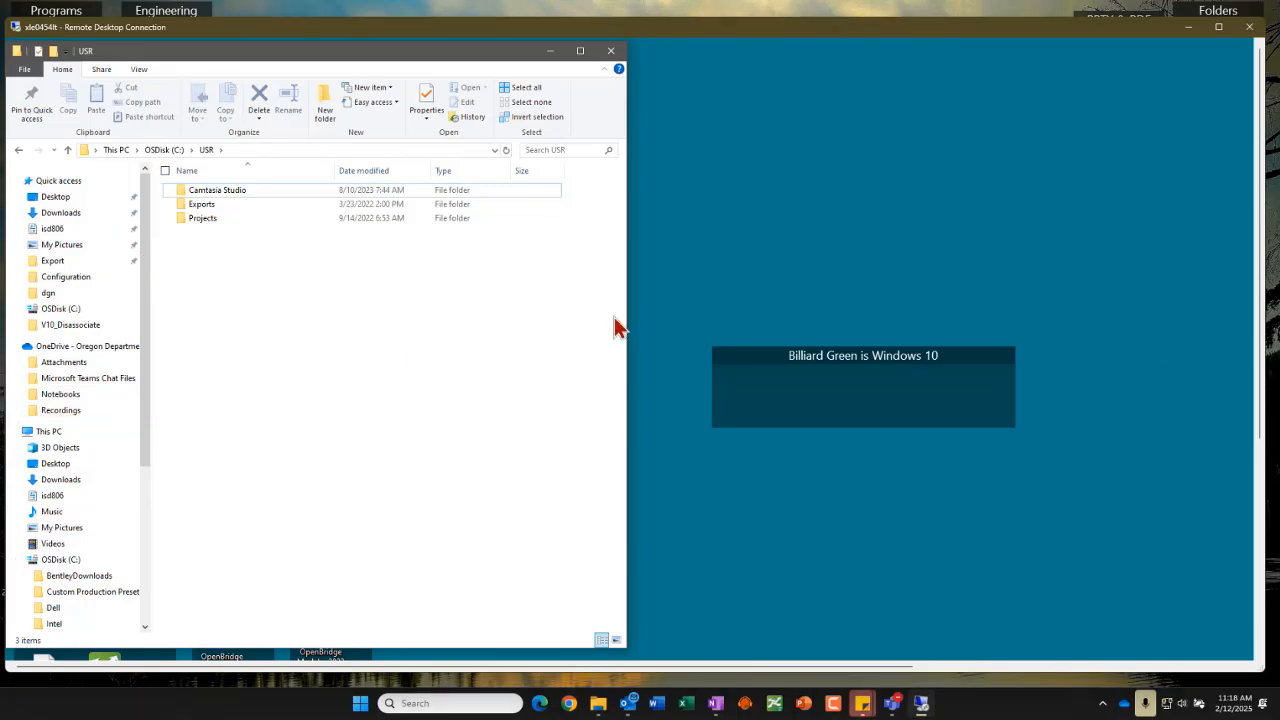
Open the EAST share folder from the LOCATIONS shortcuts on the Windows 10 taskbar and bring its window fully into view.
drag(1261, 175, 1270, 400)
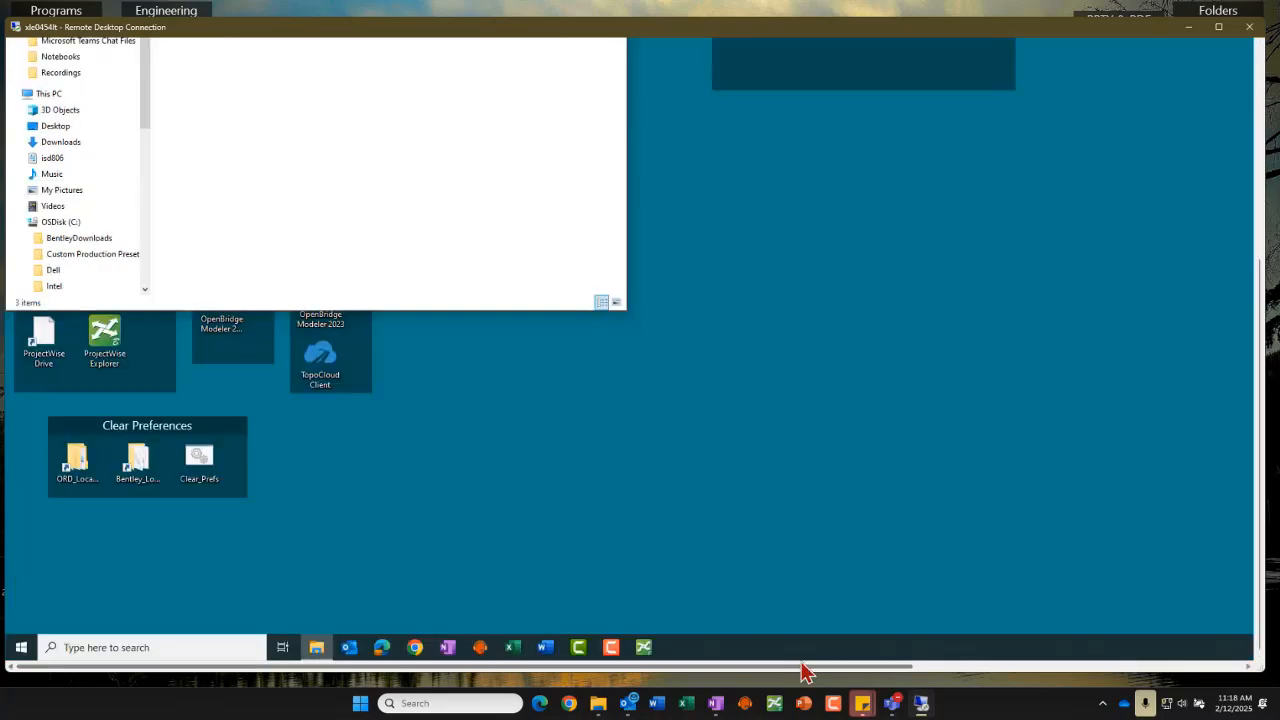
drag(804, 668, 1130, 672)
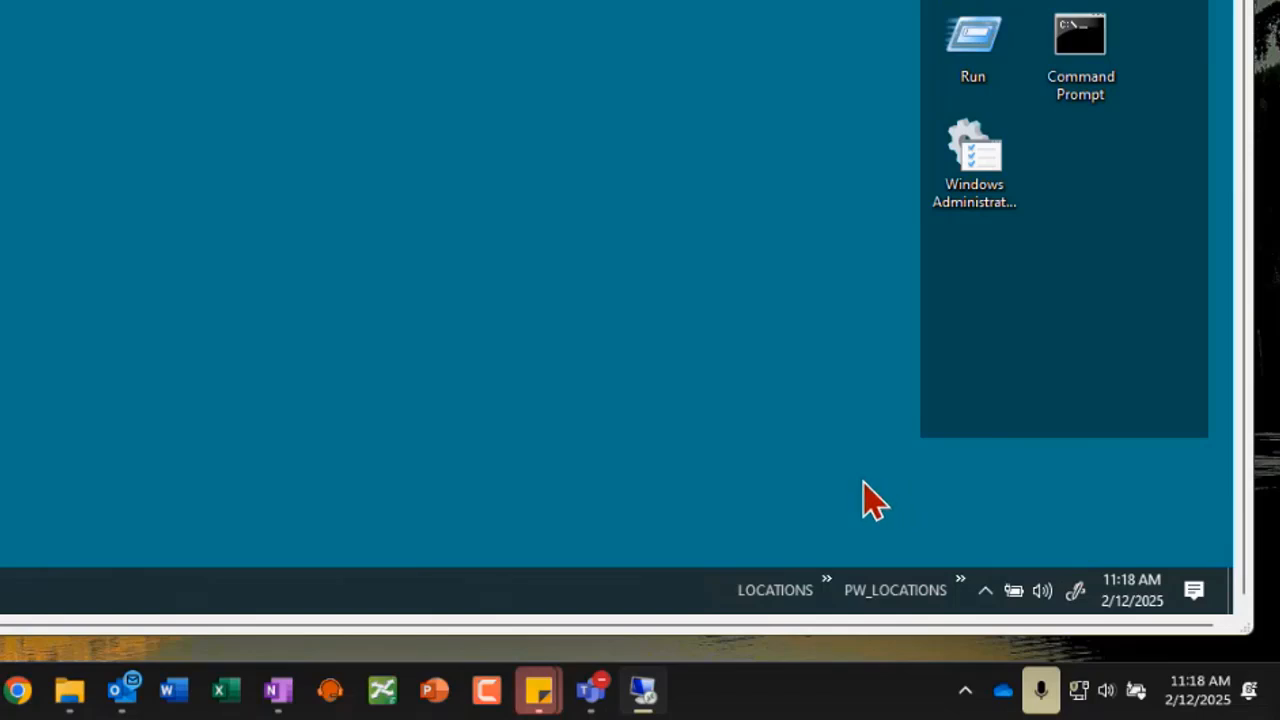
click(828, 582)
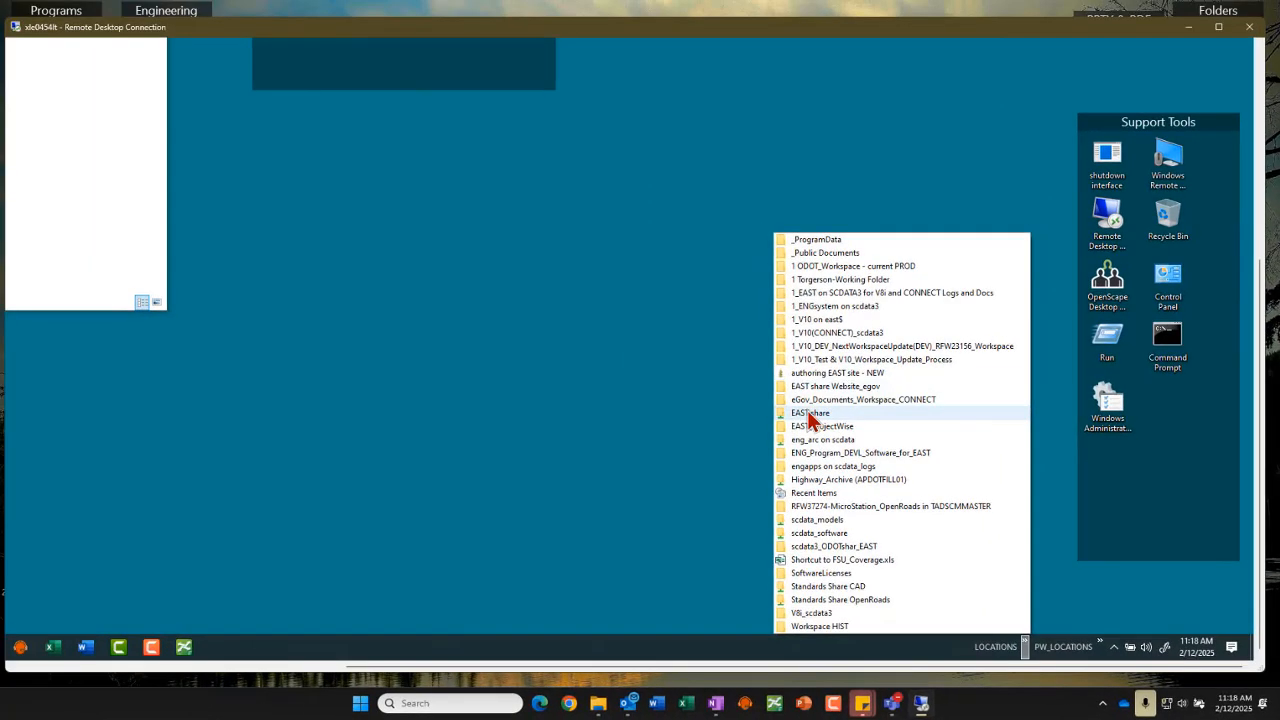
drag(452, 176, 441, 154)
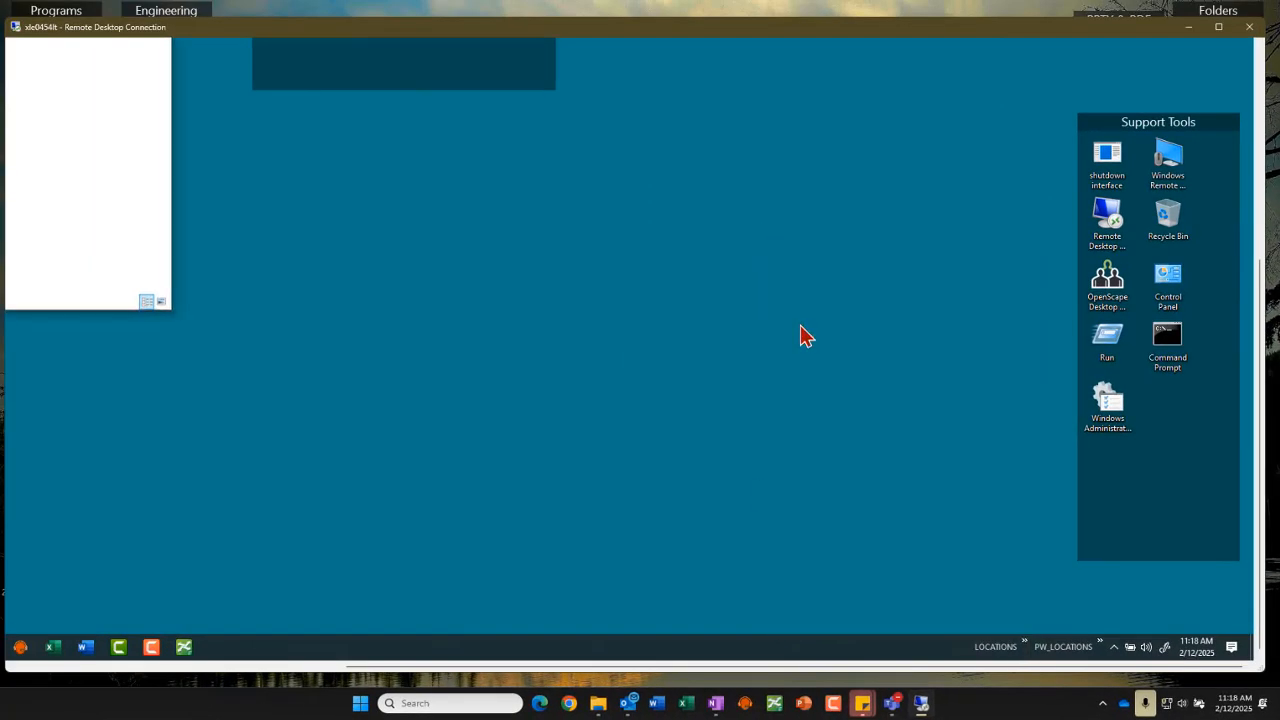
drag(884, 671, 554, 669)
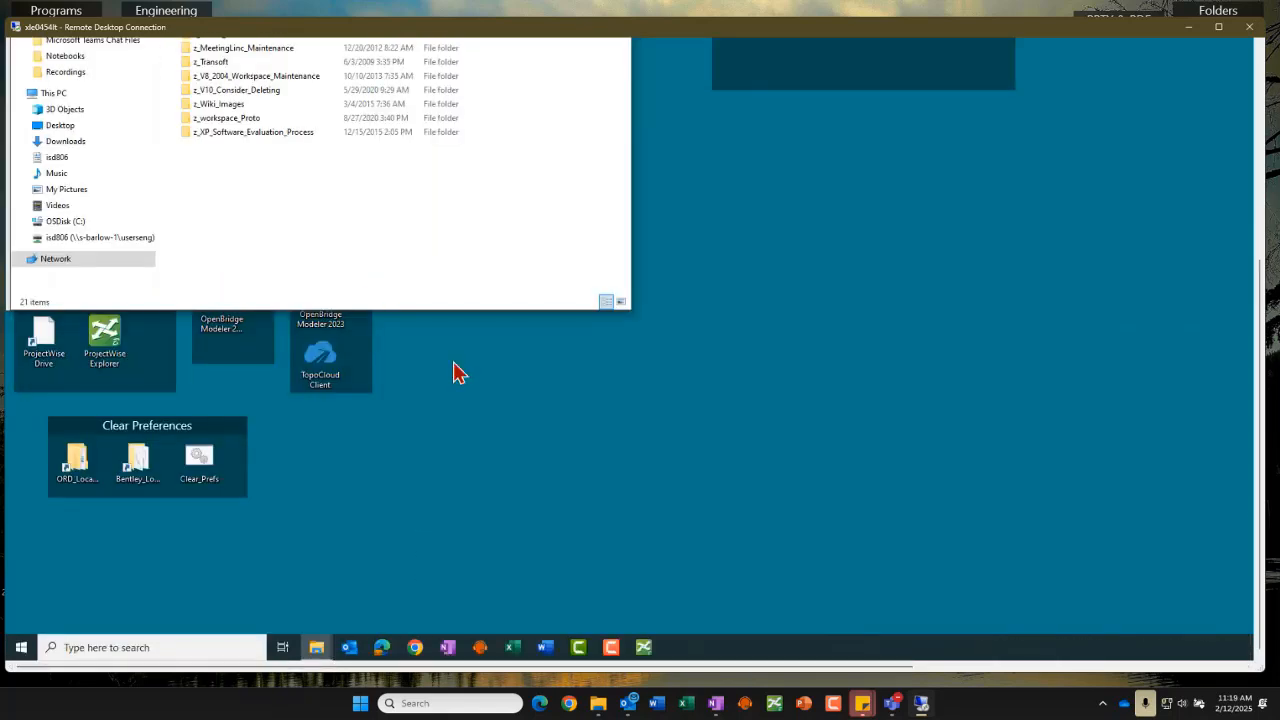
drag(1259, 270, 1264, 60)
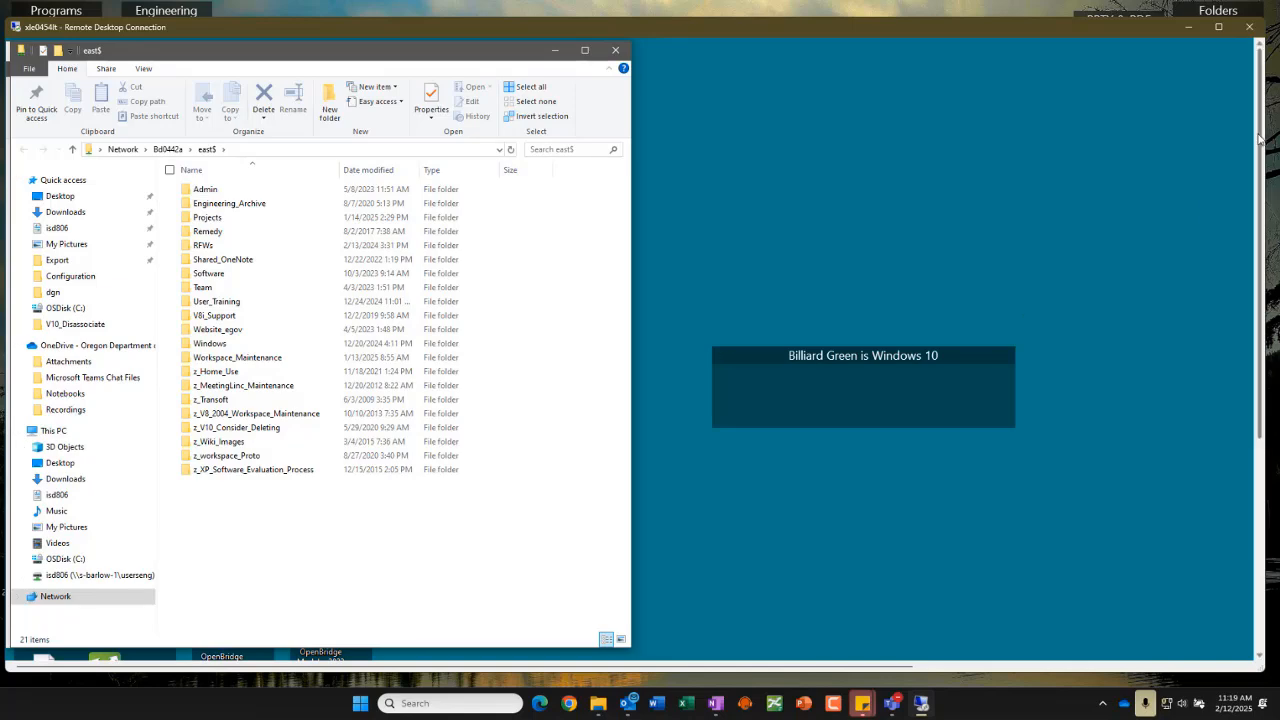
View the PW_LOCATIONS shortcut list on the Windows 10 taskbar, dismiss it and return to the east$ folder window.
drag(1259, 143, 1262, 410)
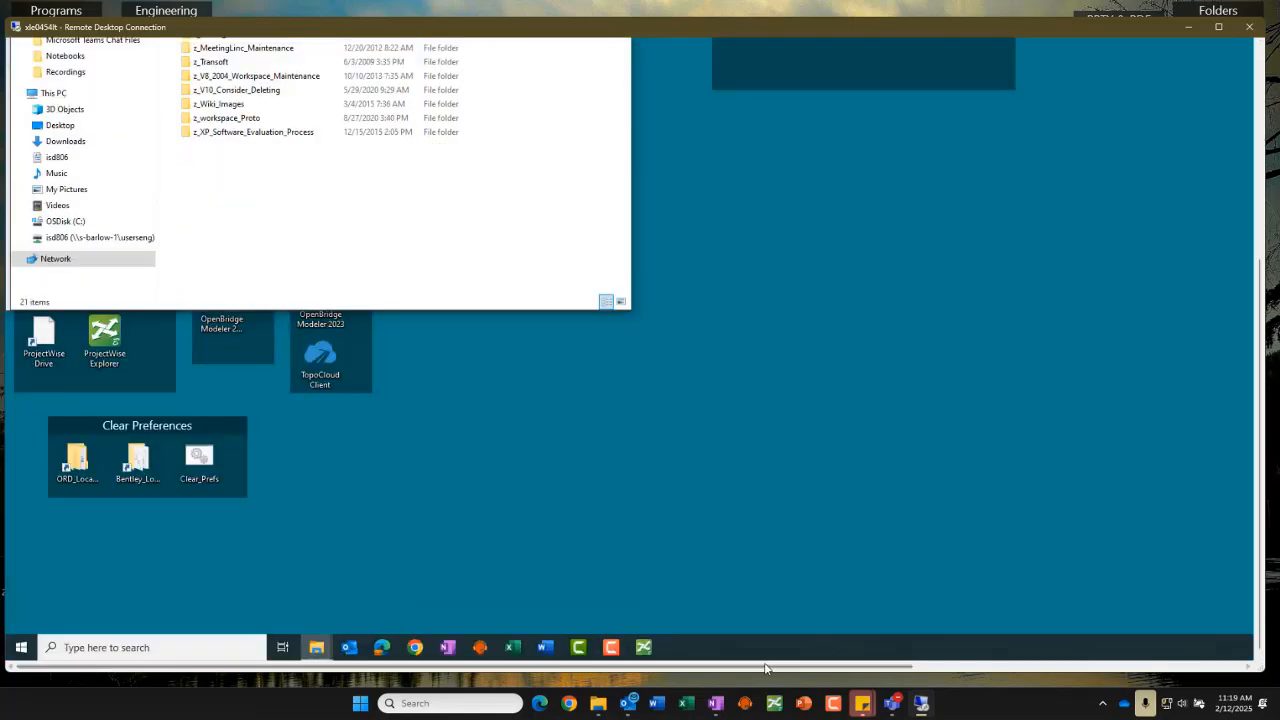
drag(765, 665, 1018, 665)
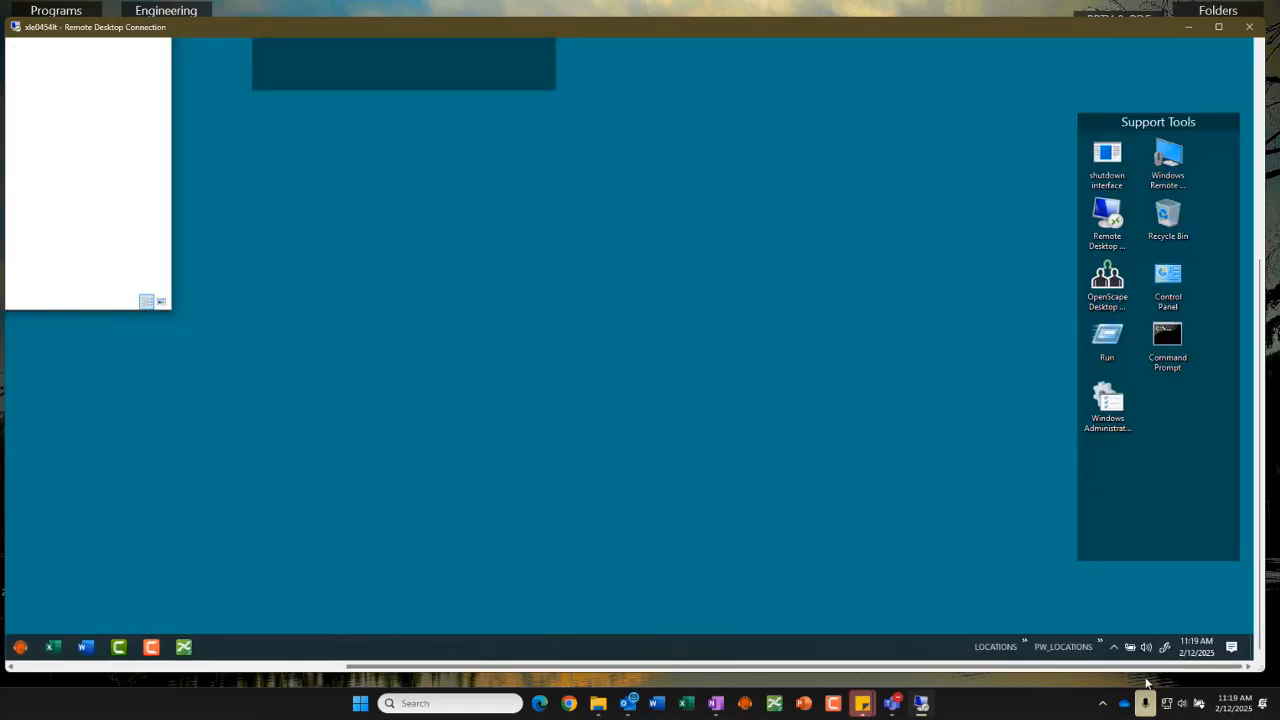
click(1100, 642)
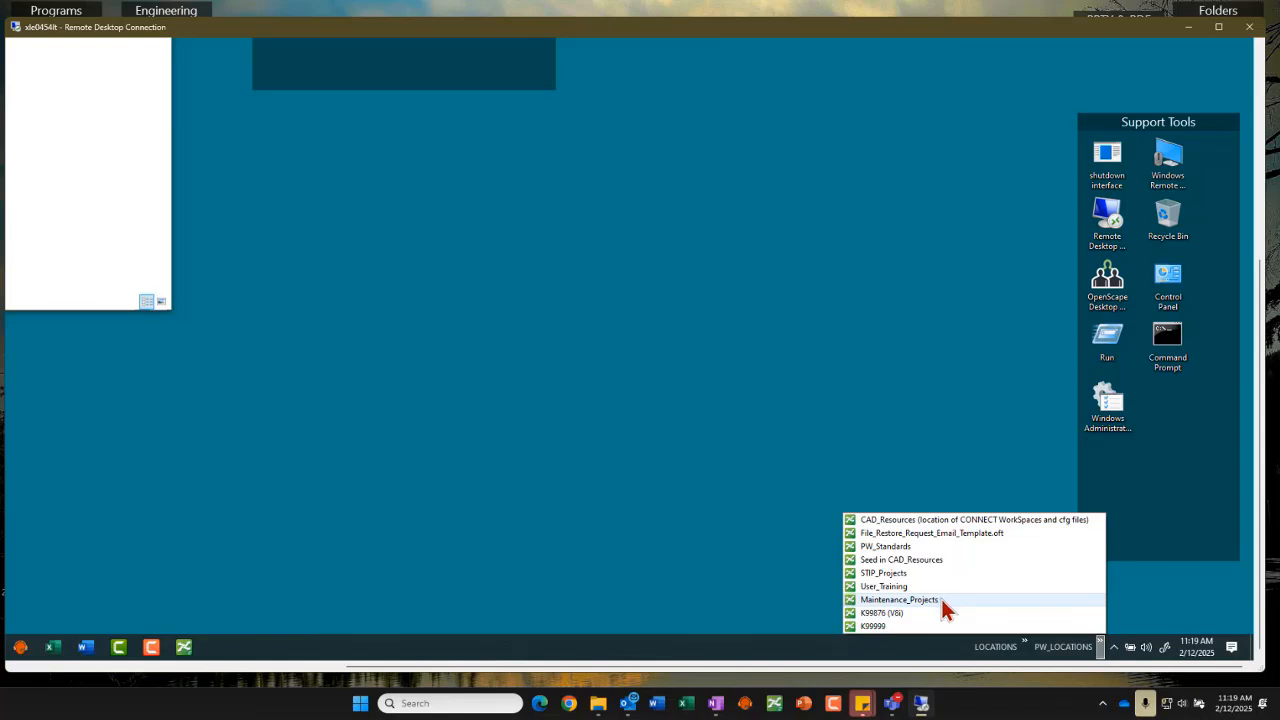
click(925, 398)
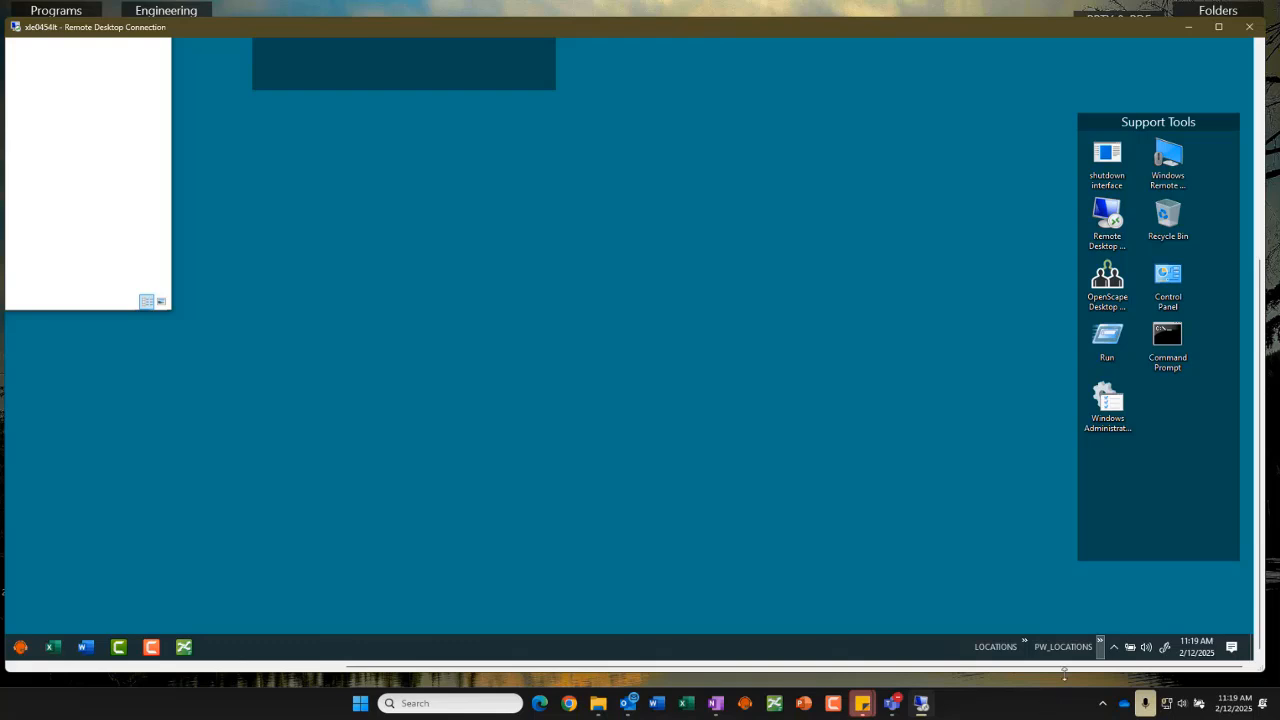
scroll(1056, 668, left, 5)
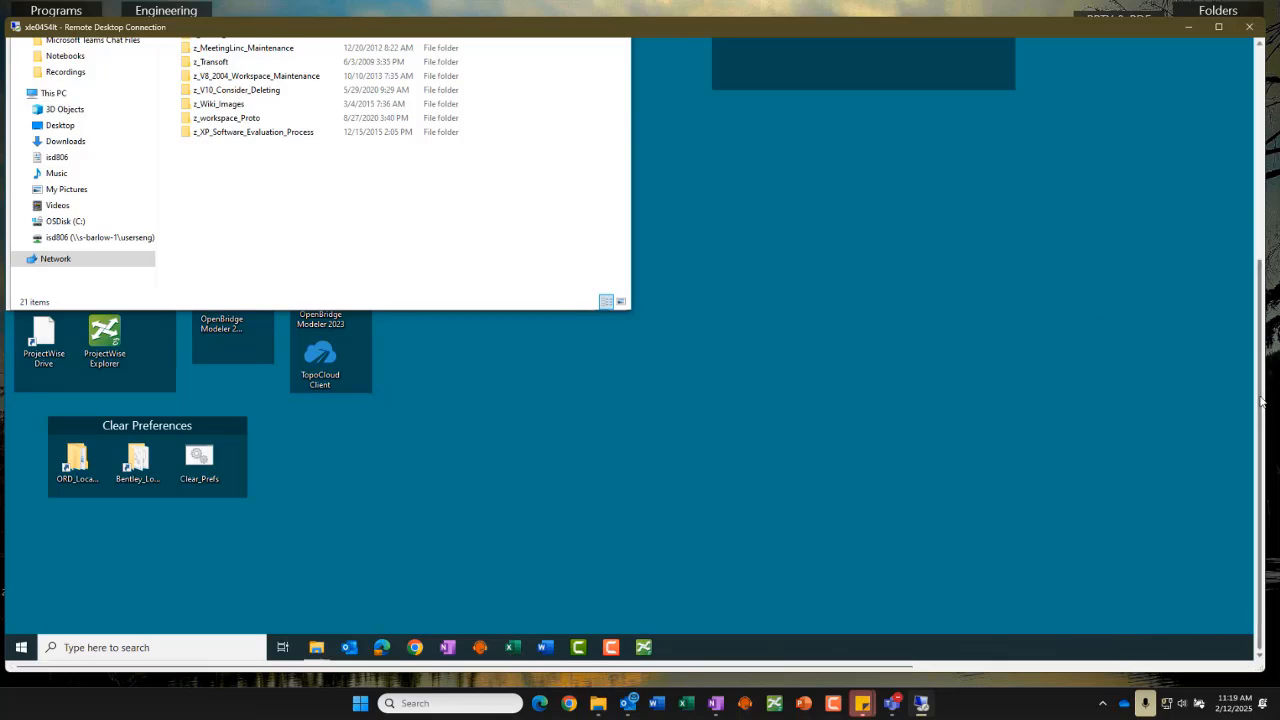
drag(1261, 398, 1229, 190)
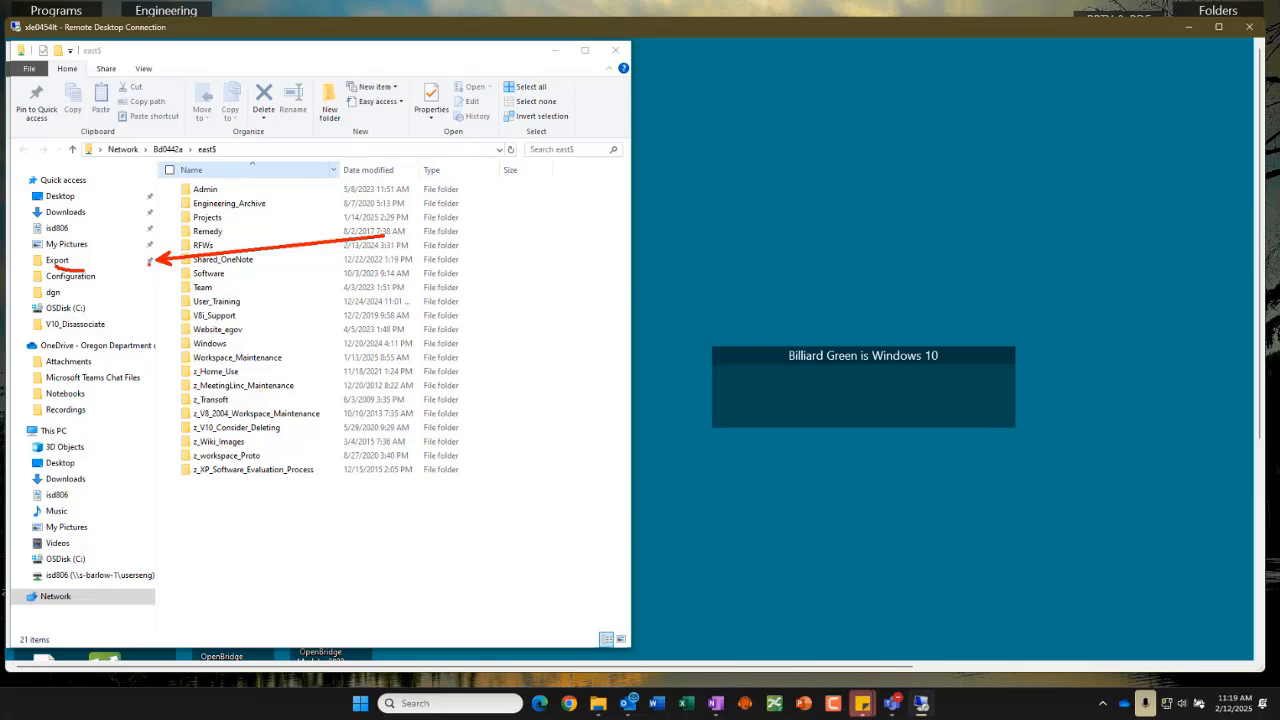
Open the pinned Export folder in the Windows 10 window and reveal its full path as text.
click(77, 262)
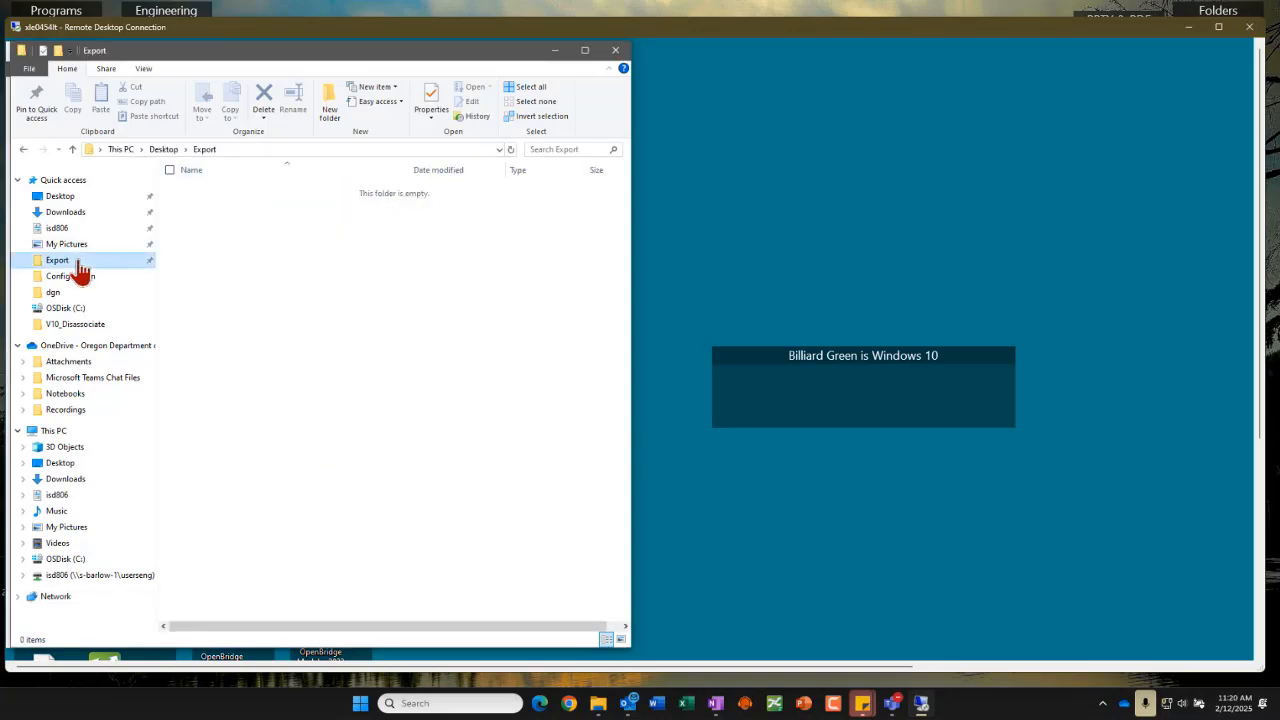
click(256, 150)
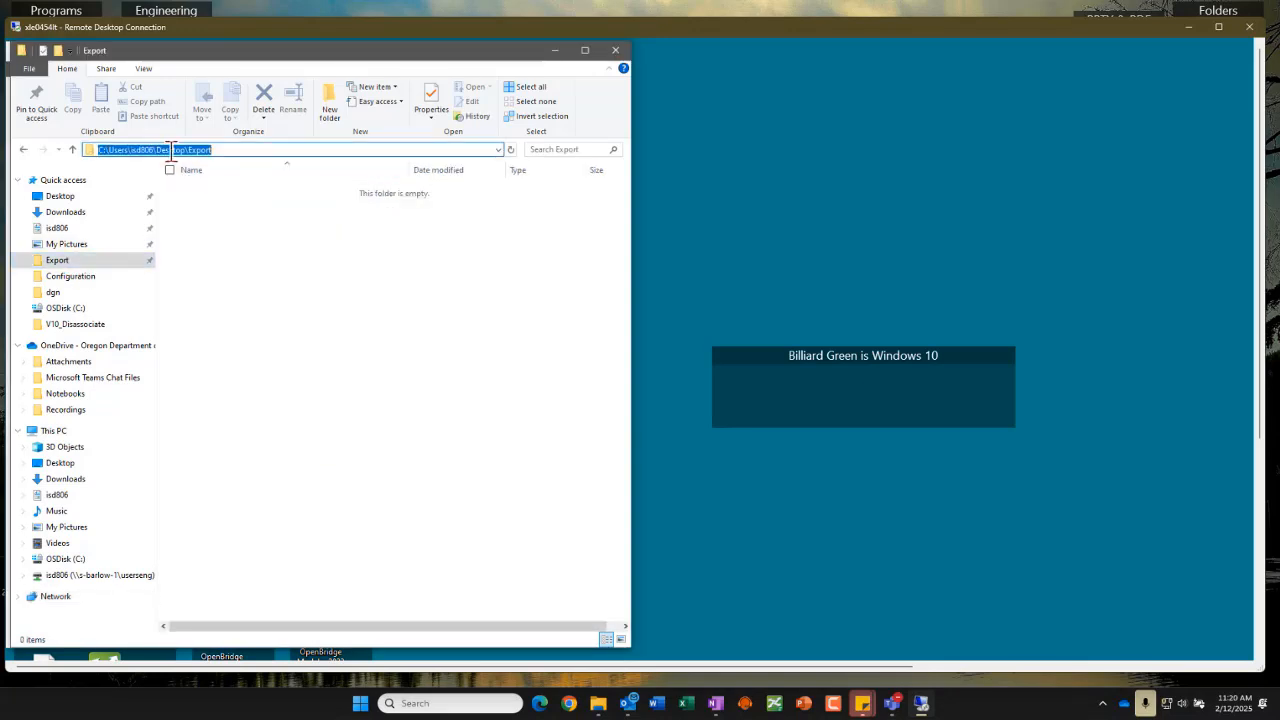
click(428, 410)
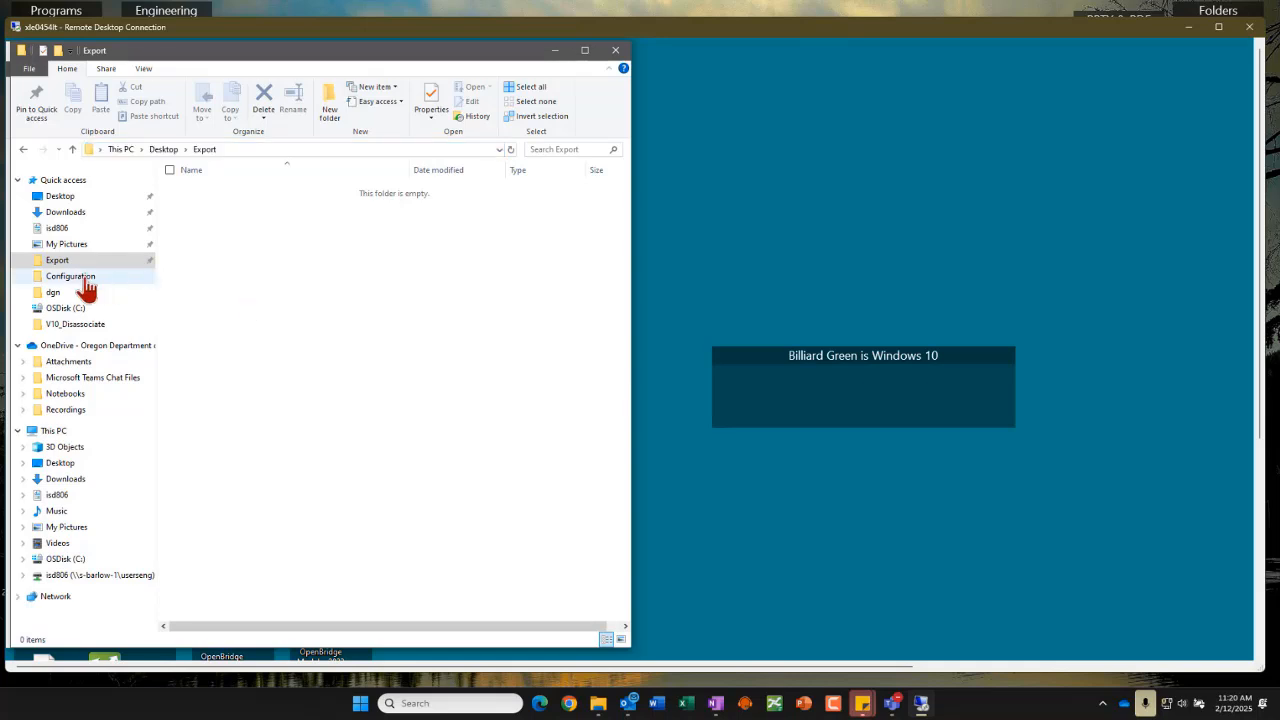
Open the dgn folder in the Windows 10 window sorted by name, and open dgn in the Windows 11 File Explorer window too.
click(55, 295)
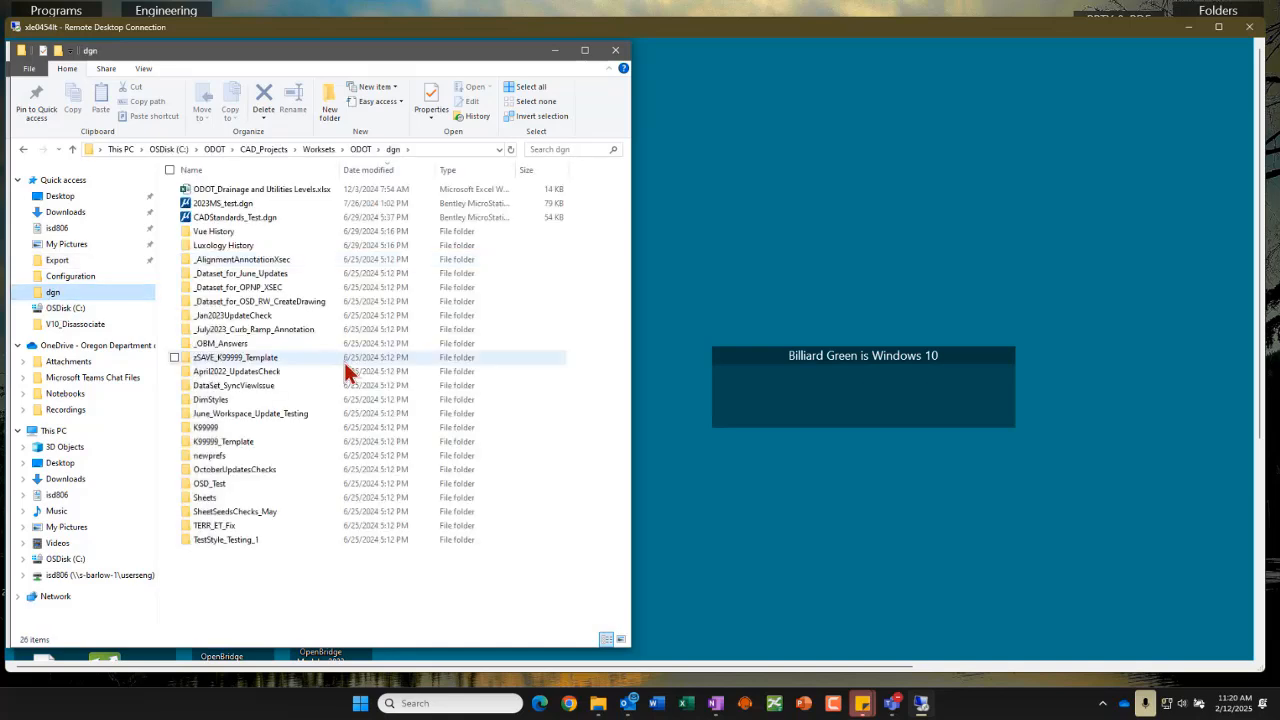
click(318, 171)
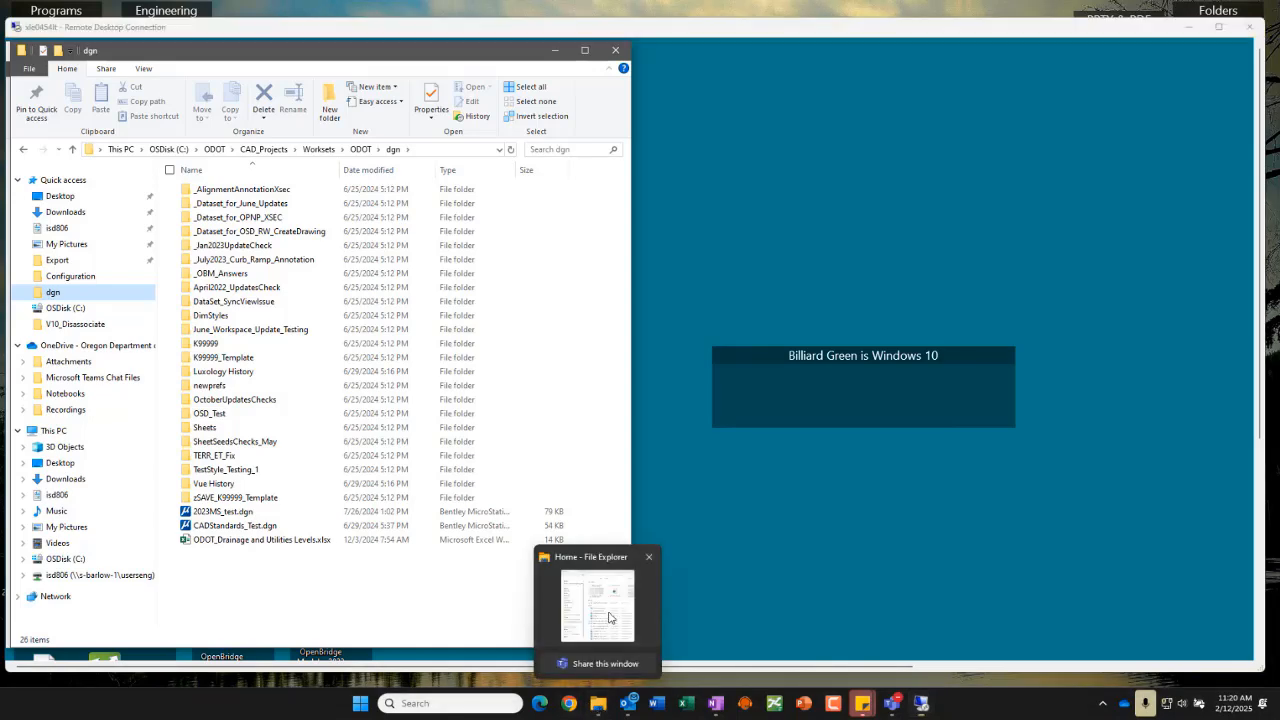
click(599, 708)
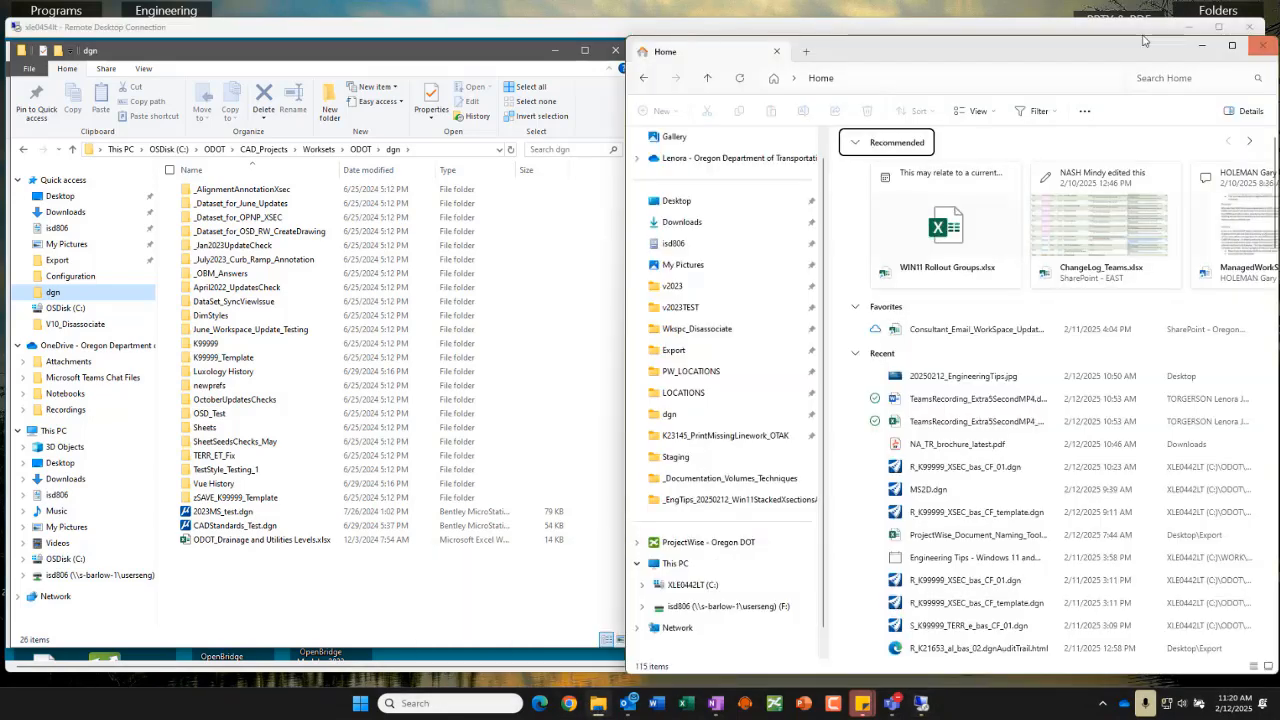
drag(1026, 54, 1026, 52)
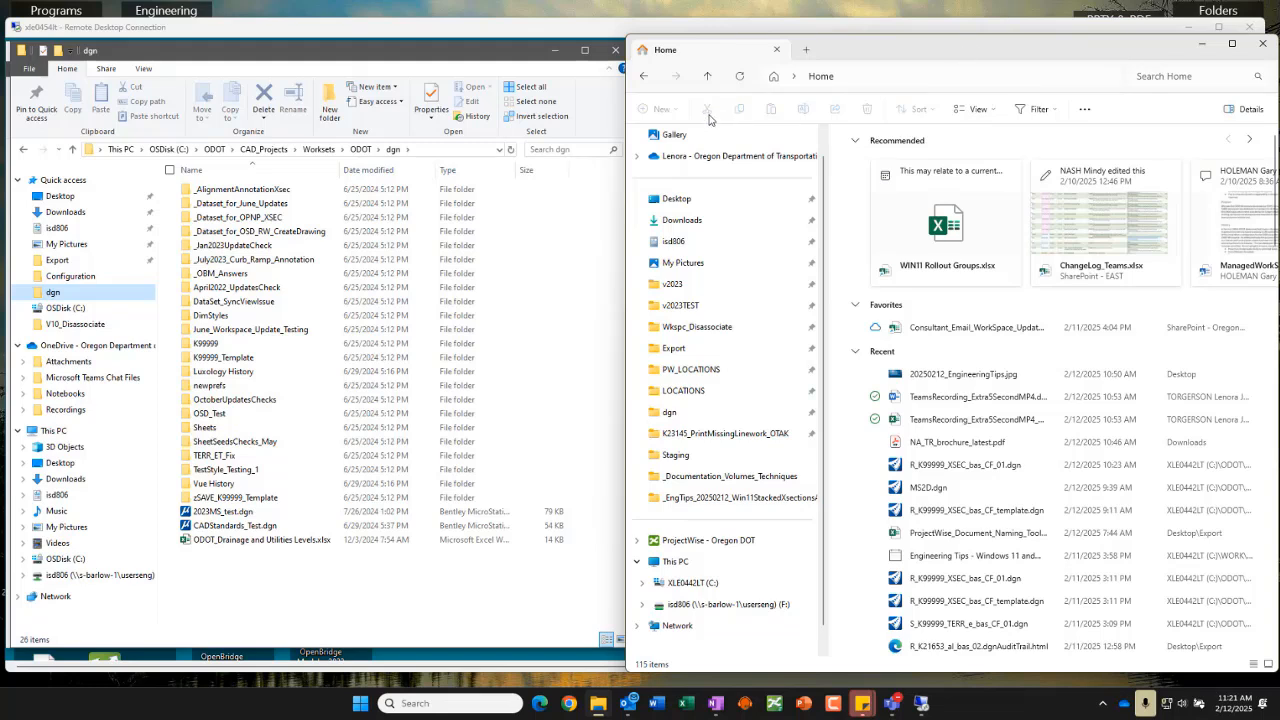
click(686, 413)
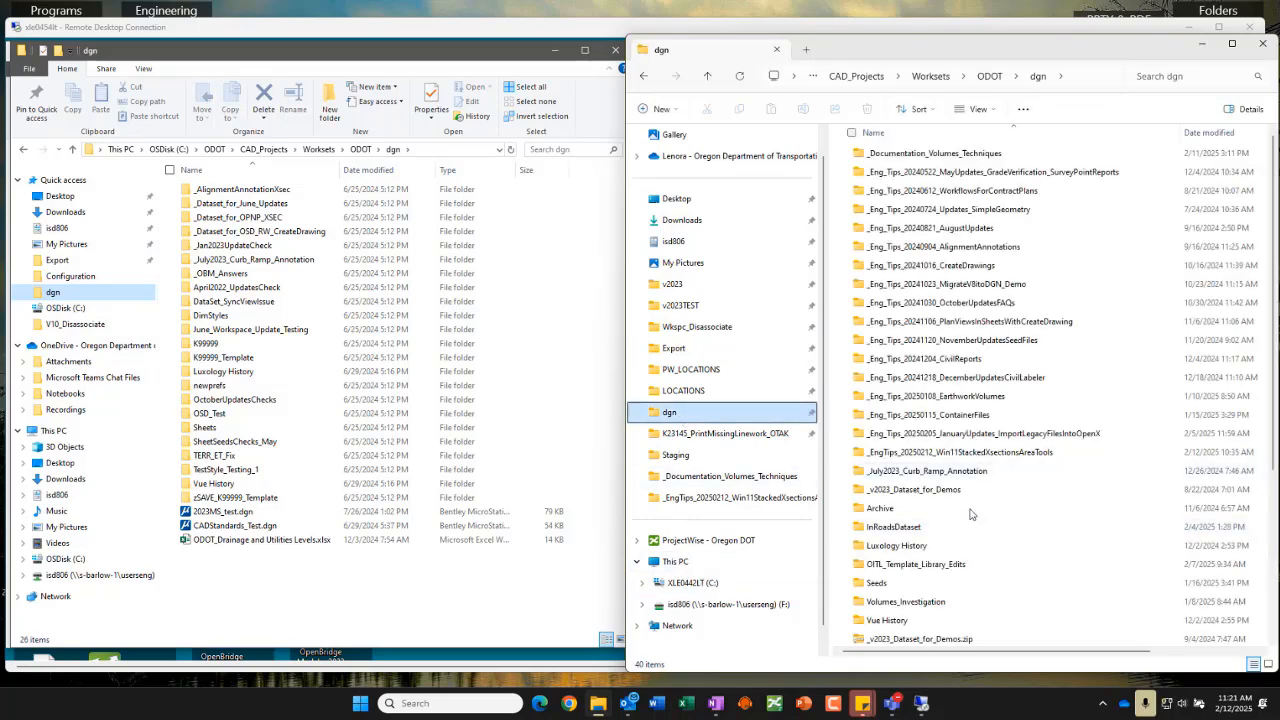
View the short context menu of cell.dgn in the Windows 11 dgn folder, then its extended options including the Send to destinations.
click(930, 474)
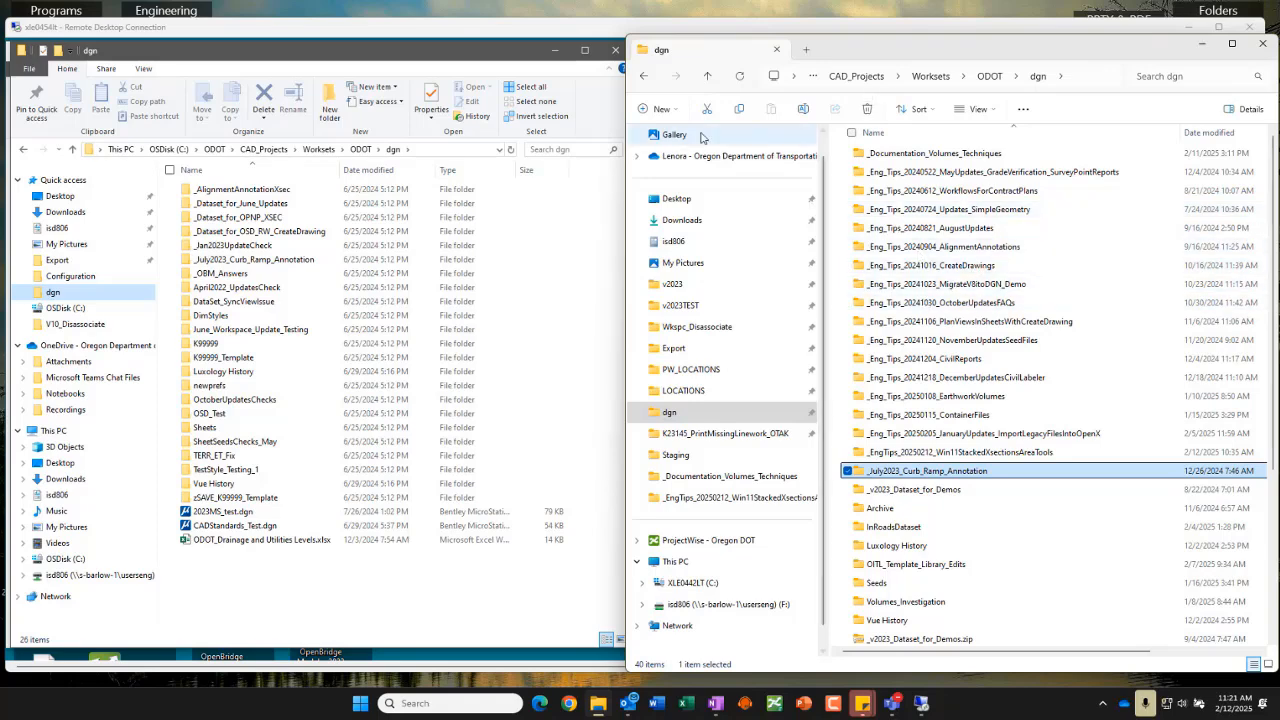
scroll(875, 450, down, 3)
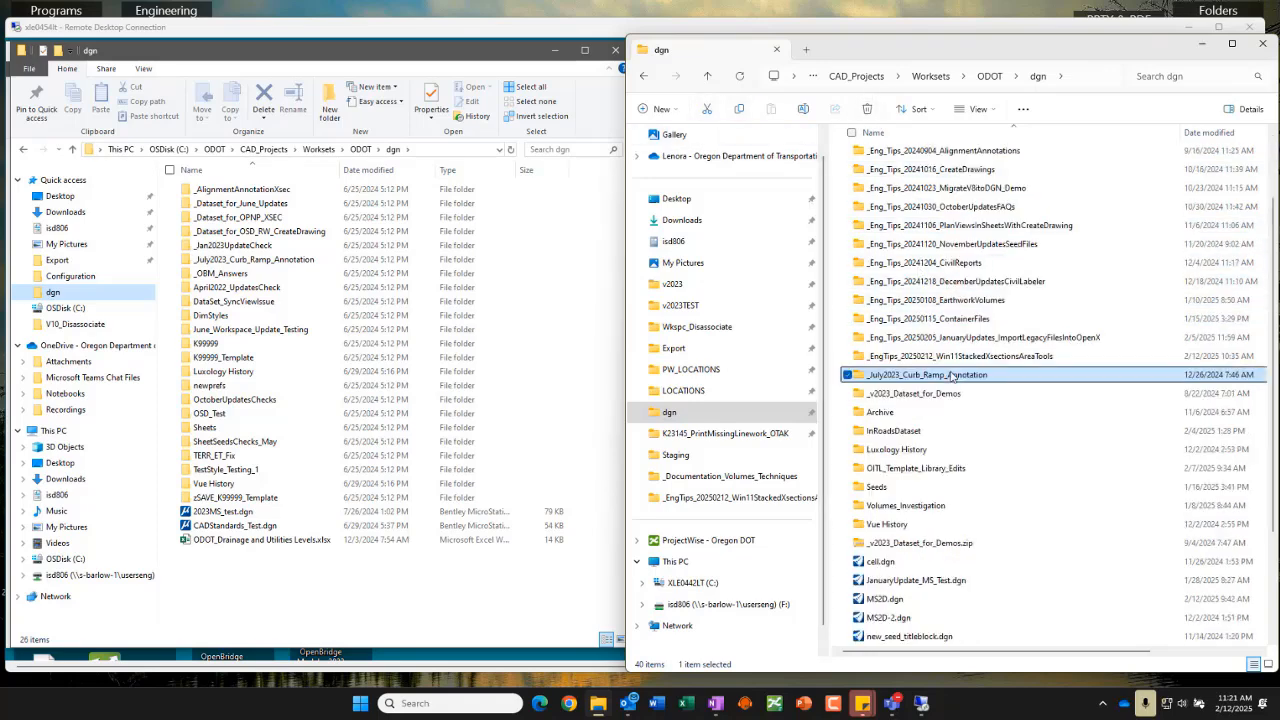
click(873, 507)
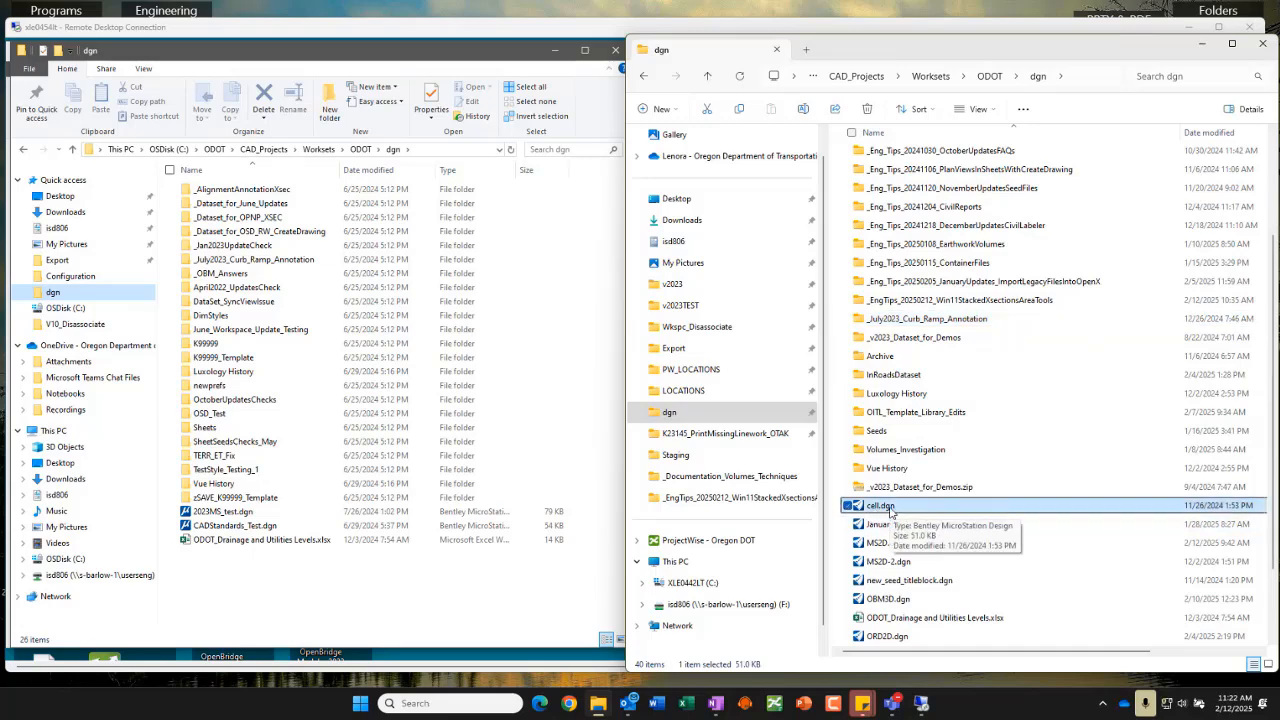
right_click(891, 510)
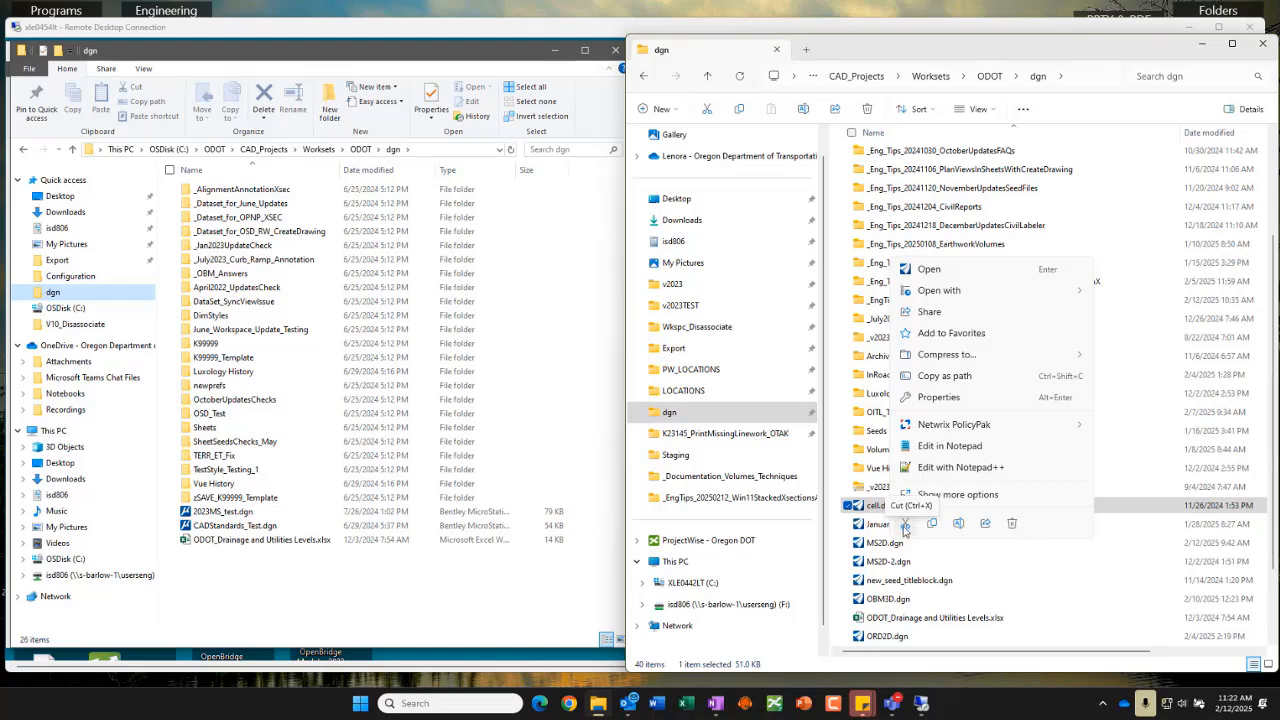
click(980, 496)
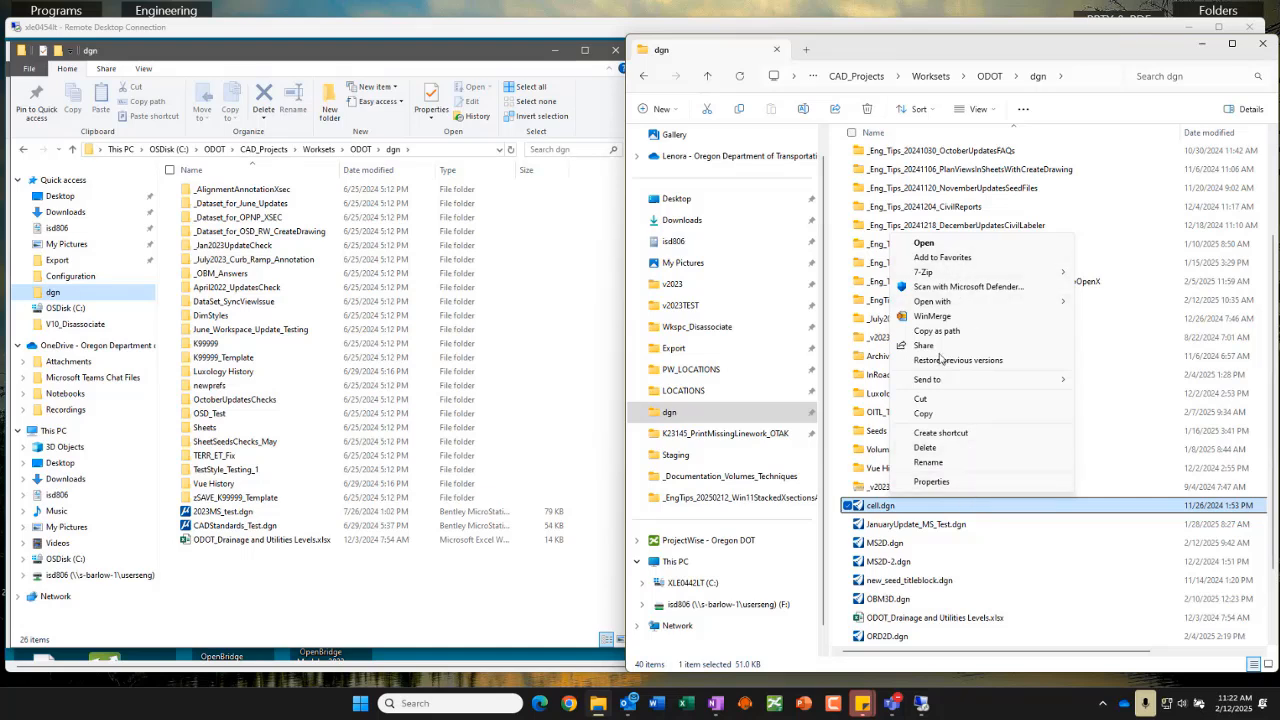
mouse_move(946, 378)
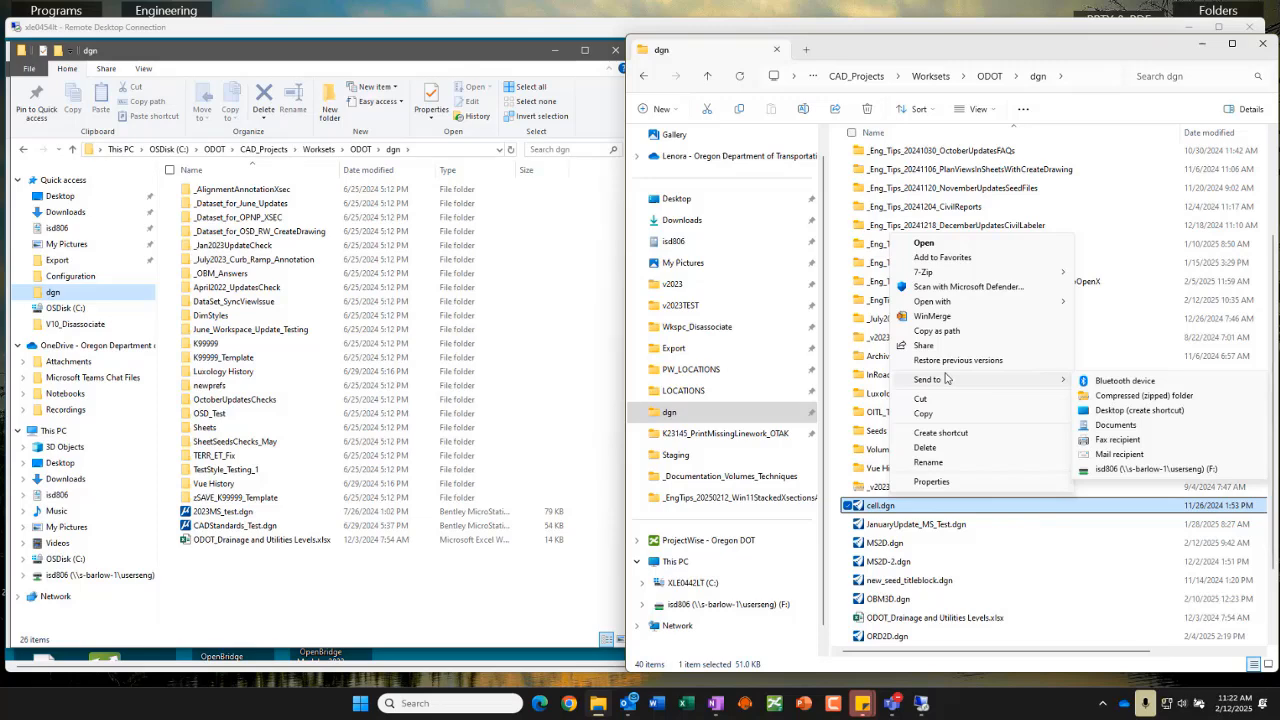
Return to the Windows 10 window and view the context menus of 2023MS_test.dgn and the _AlignmentAnnotationXsec folder for comparison.
click(492, 30)
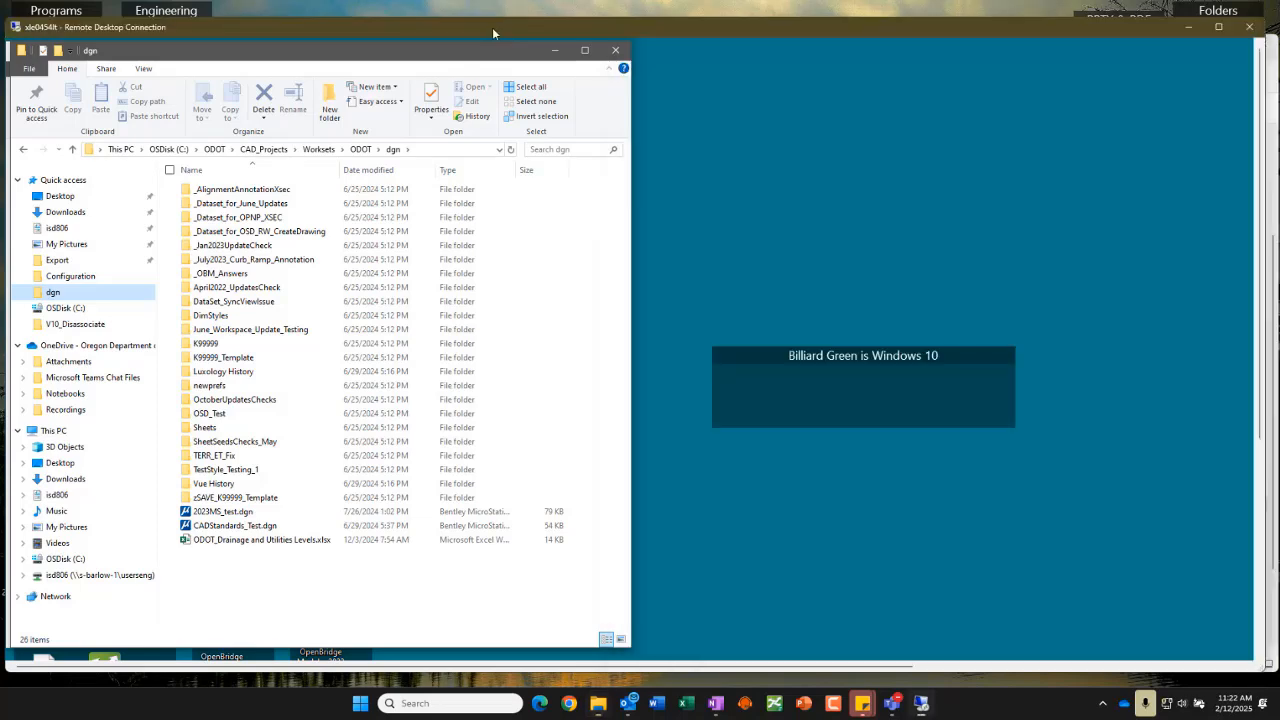
right_click(224, 516)
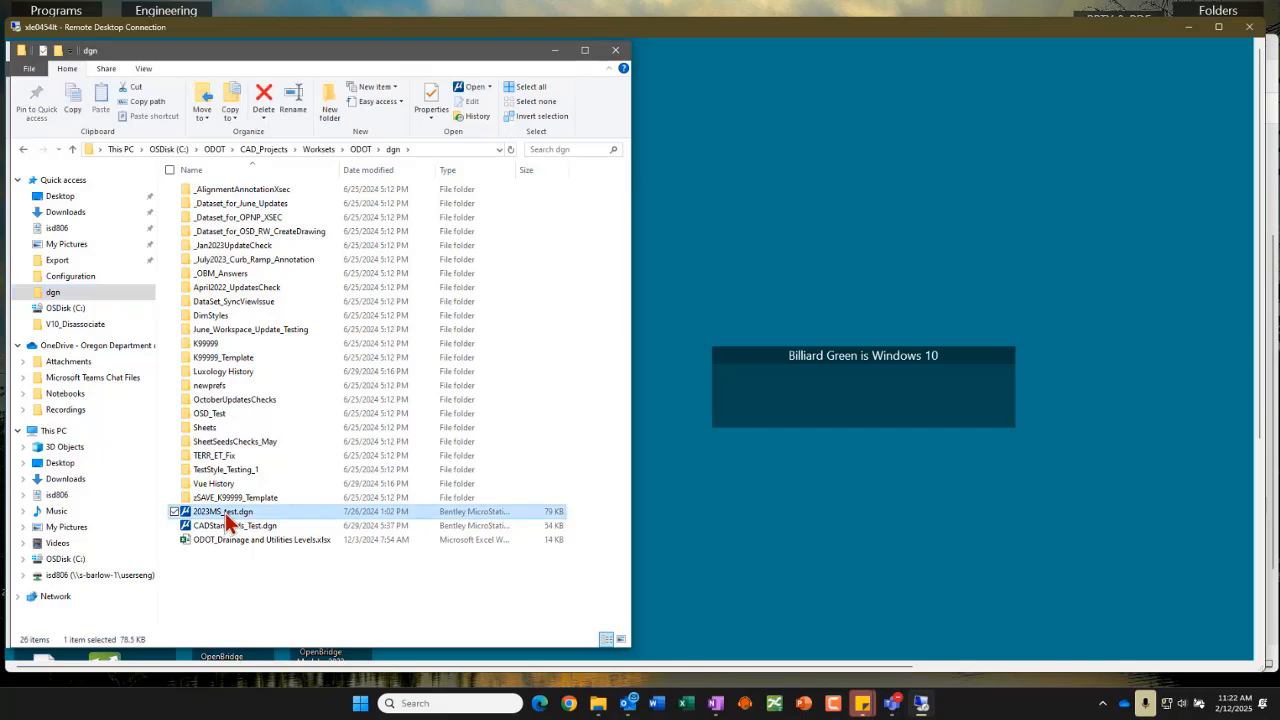
right_click(261, 197)
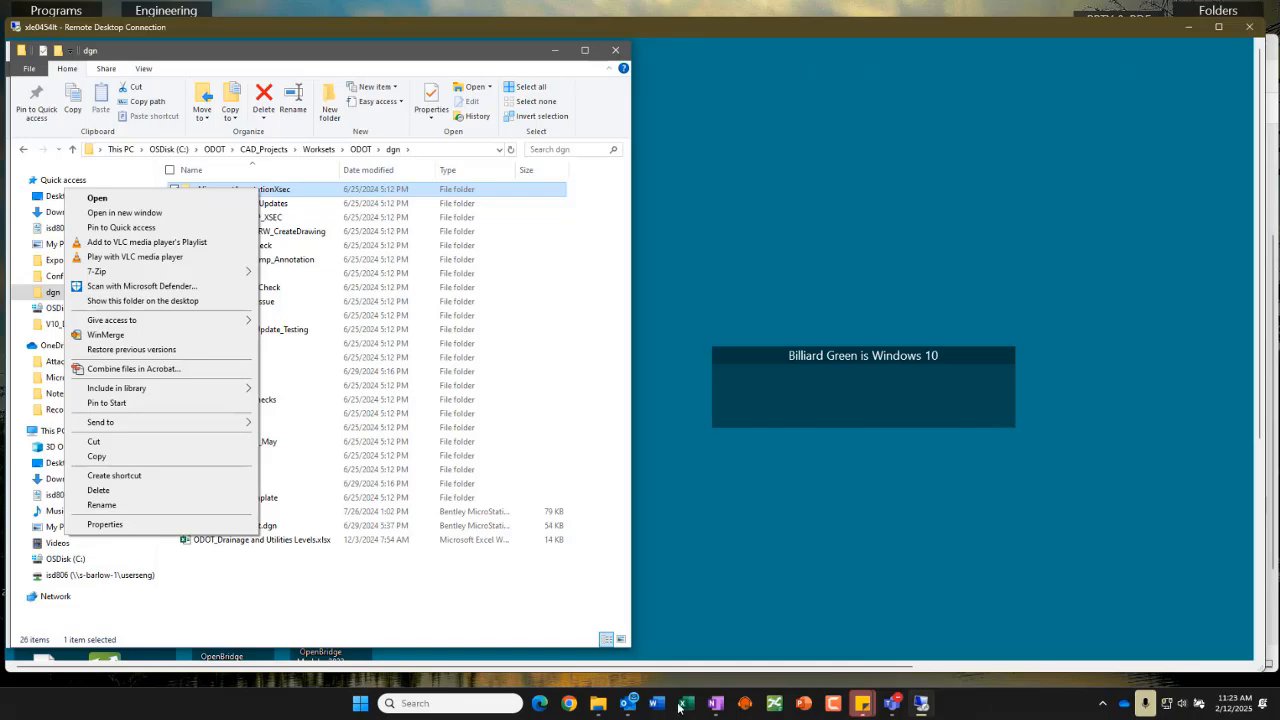
View the extended context menu of the _Eng_Tips_20250108_EarthworkVolumes folder in the Windows 11 window and dismiss it.
click(598, 703)
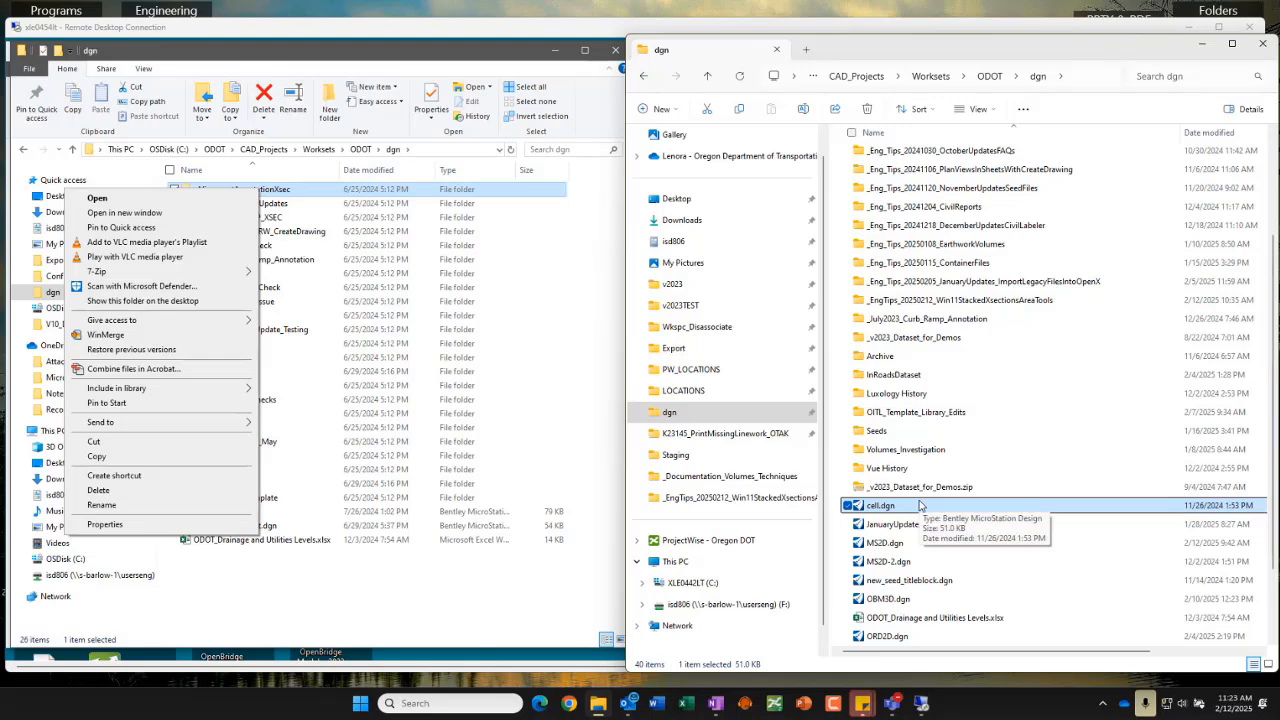
right_click(893, 250)
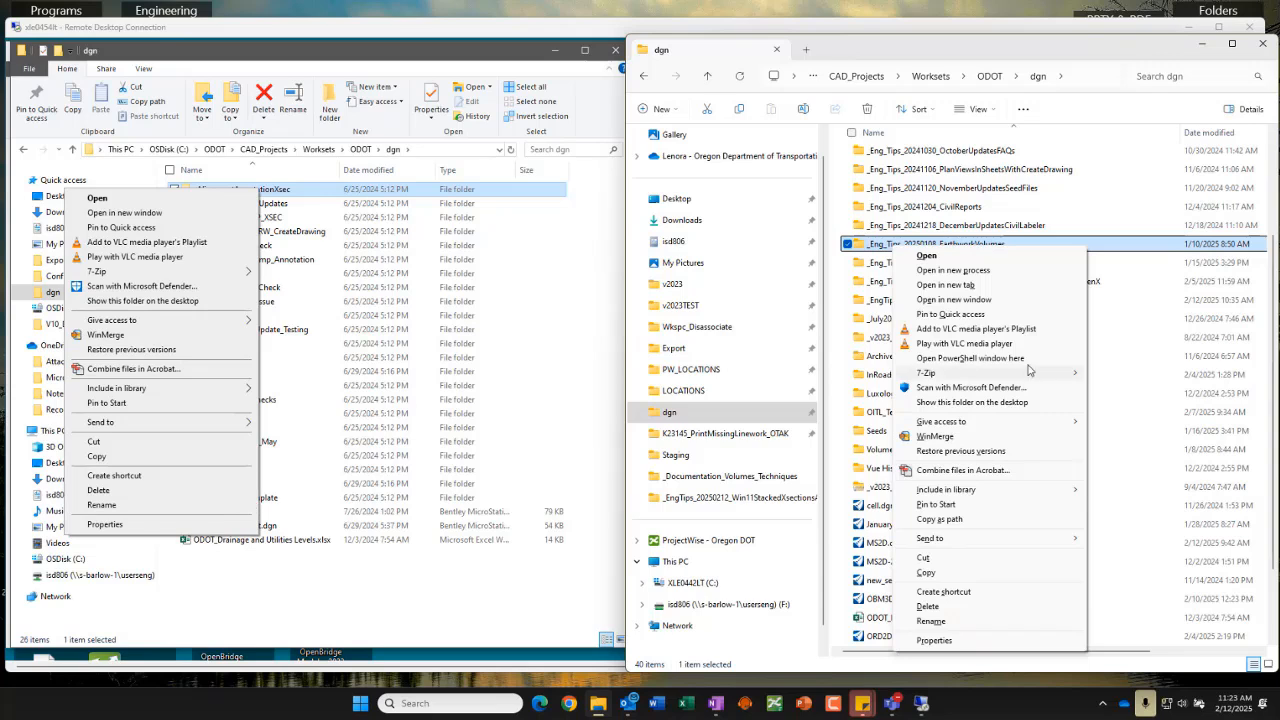
mouse_move(1012, 424)
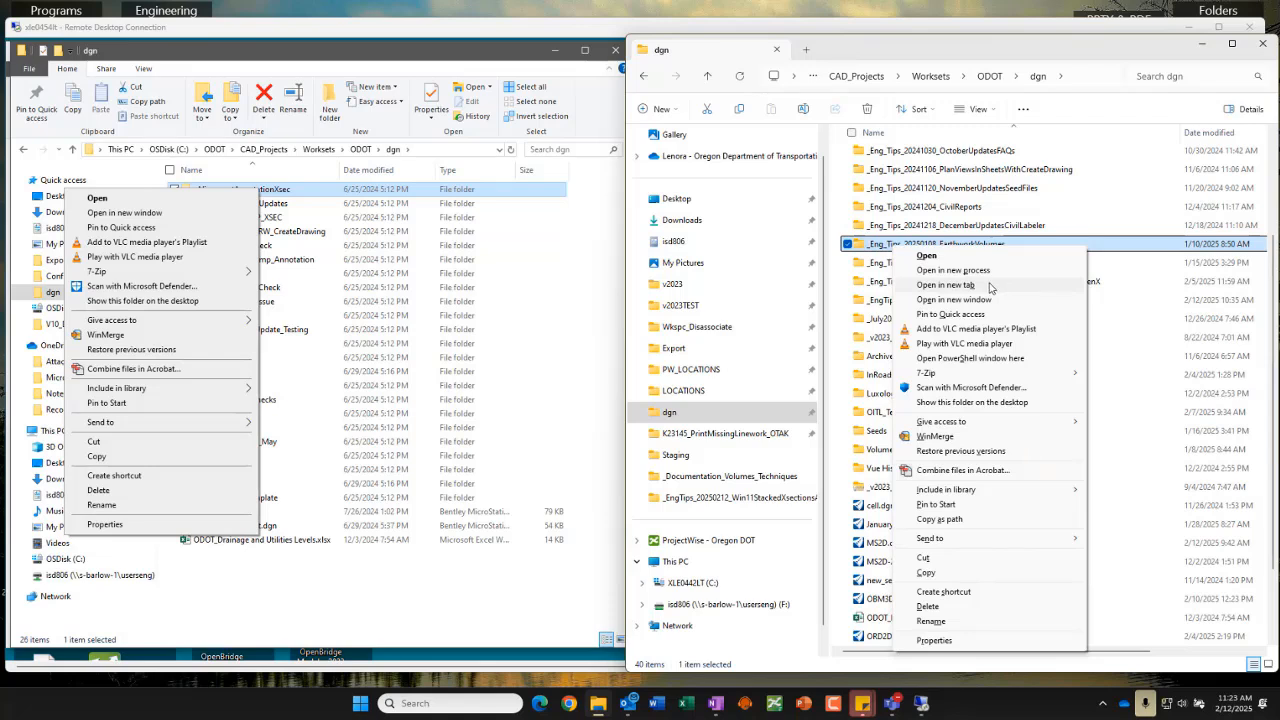
click(908, 50)
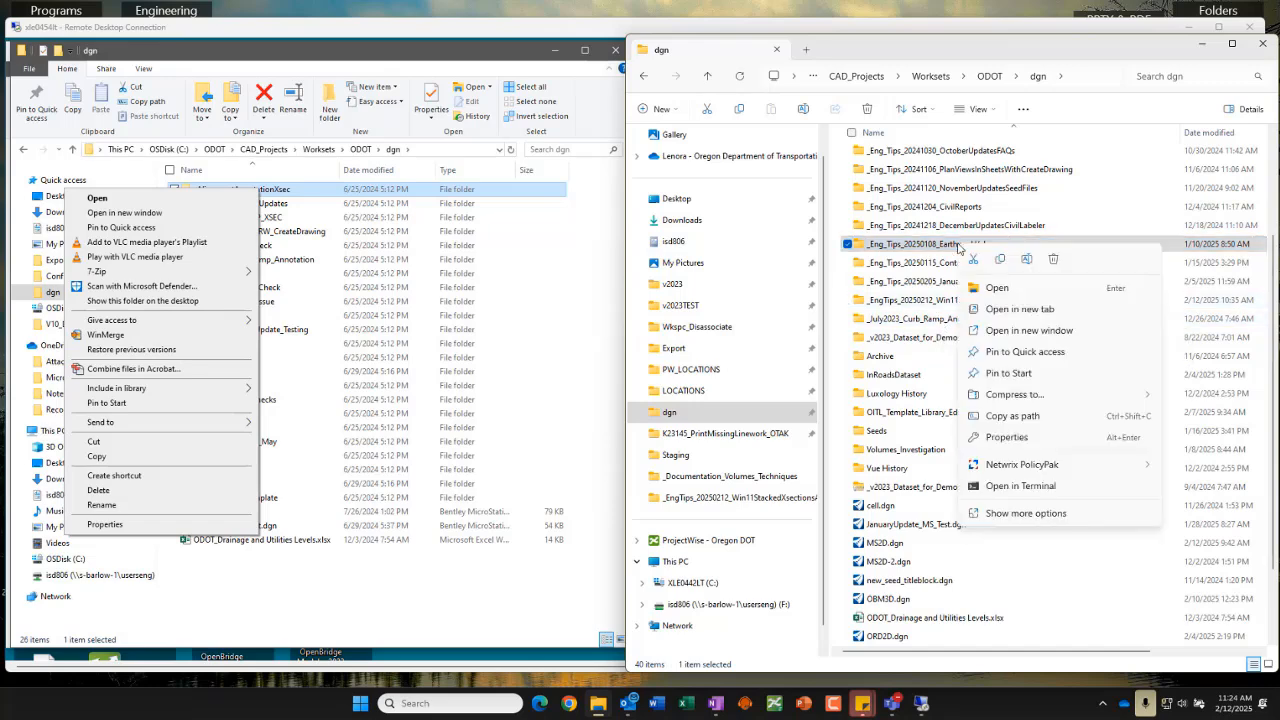
Open the _Eng_Tips_20250108_EarthworkVolumes folder in a new tab, then switch to the dgn tab and back.
right_click(958, 245)
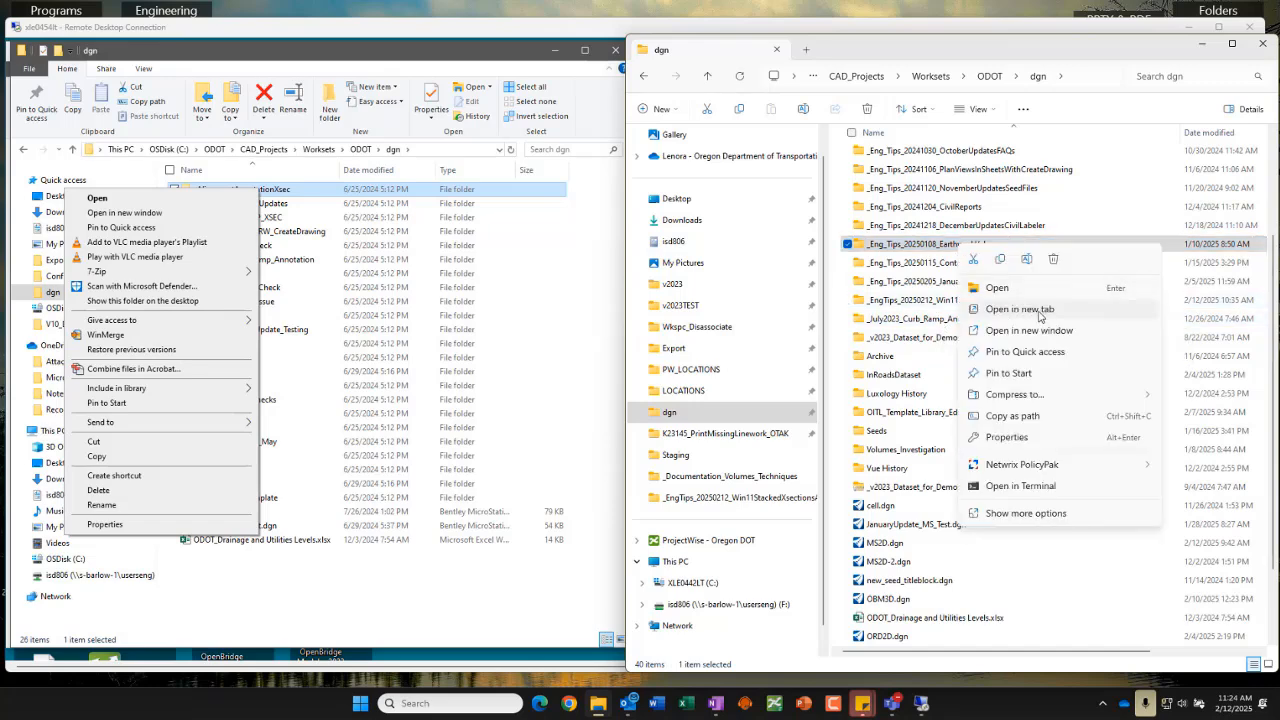
click(1039, 315)
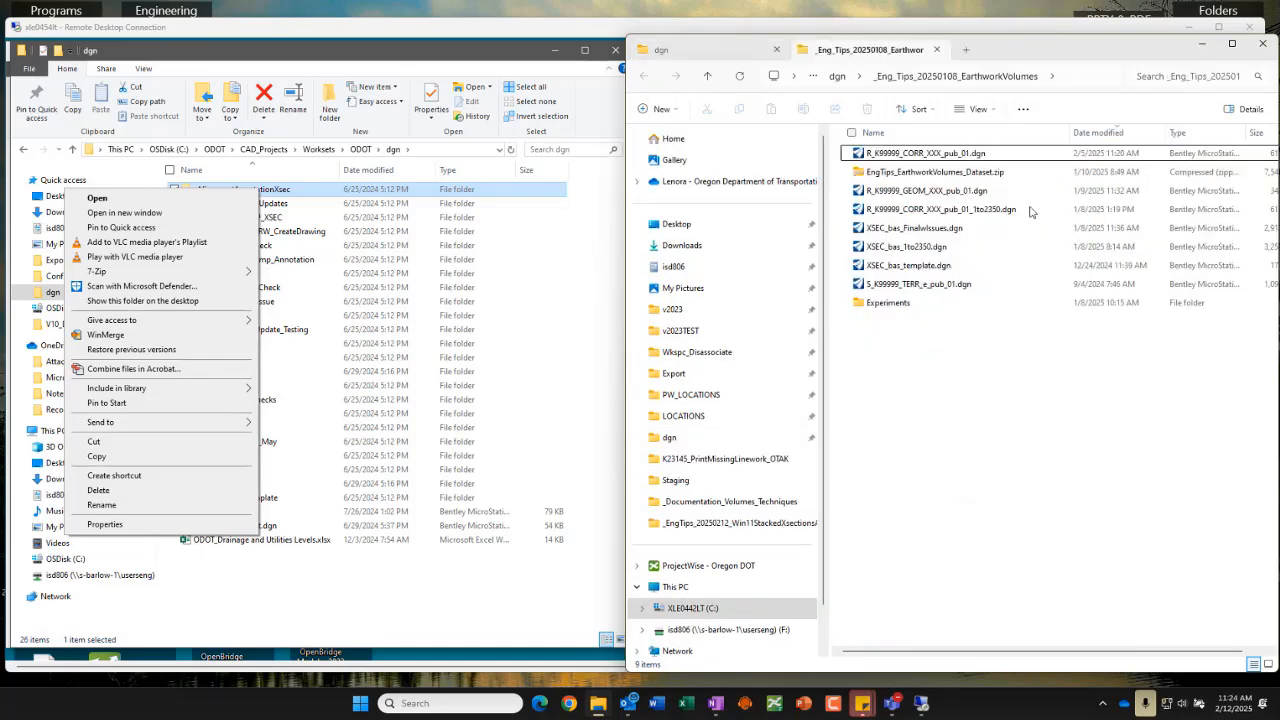
click(704, 50)
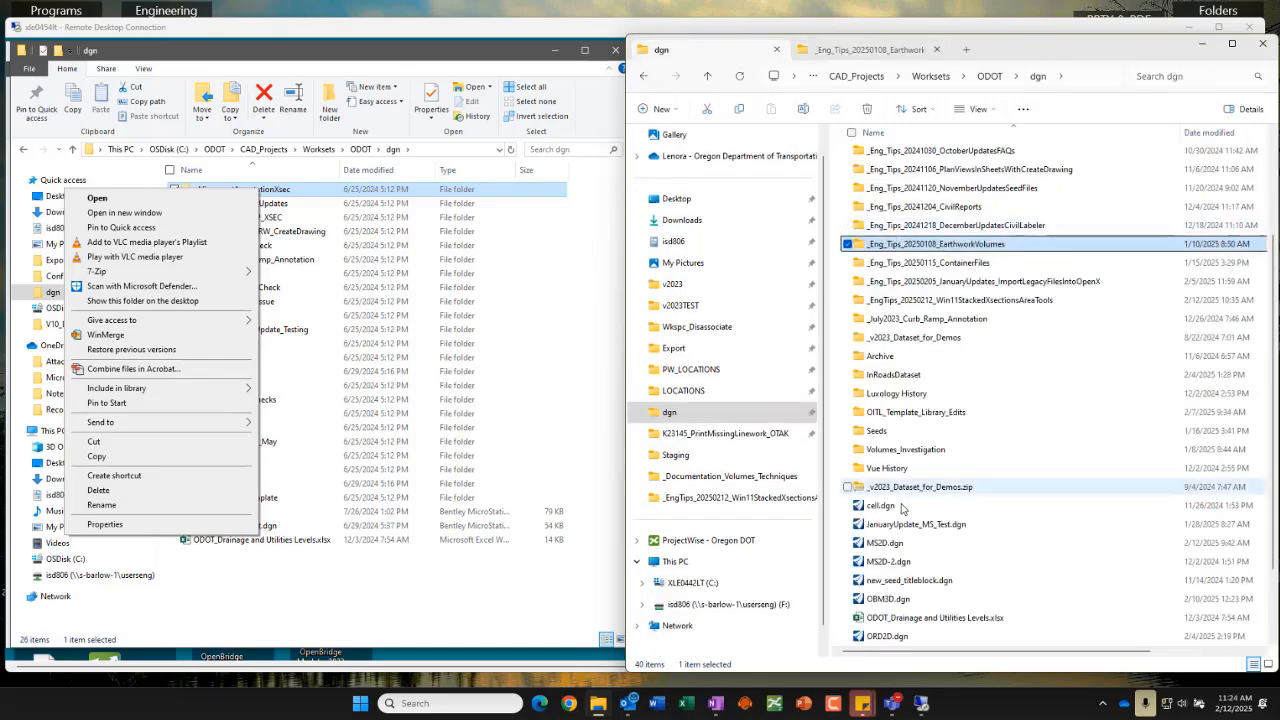
click(890, 55)
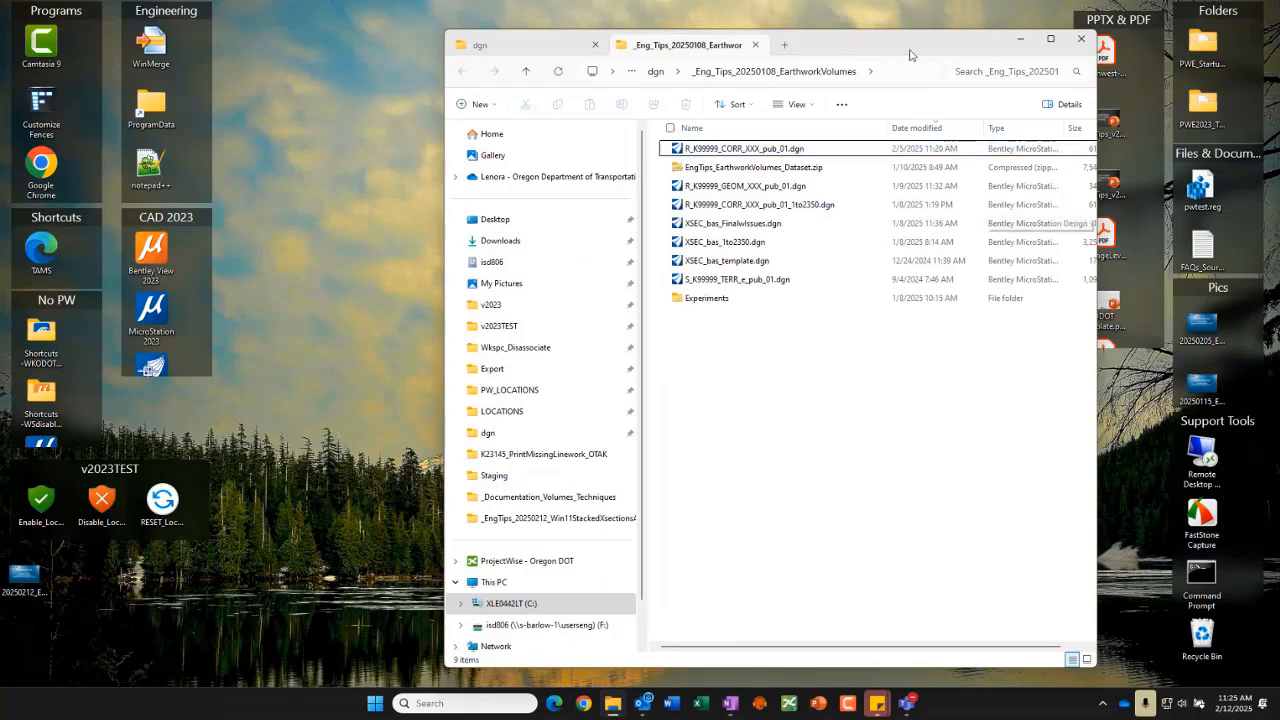
Bring the File Explorer window to the screen's upper edge to show the snap layouts, then move it away without snapping.
drag(905, 46, 816, 52)
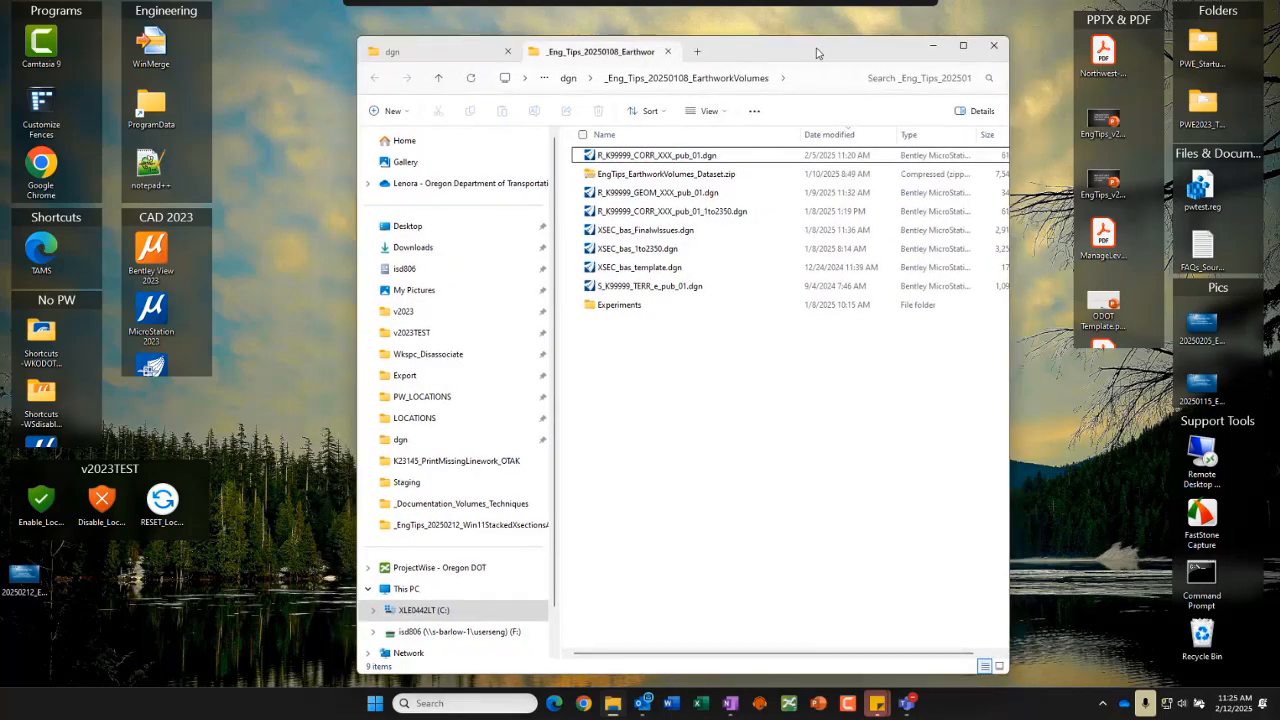
drag(816, 52, 789, 10)
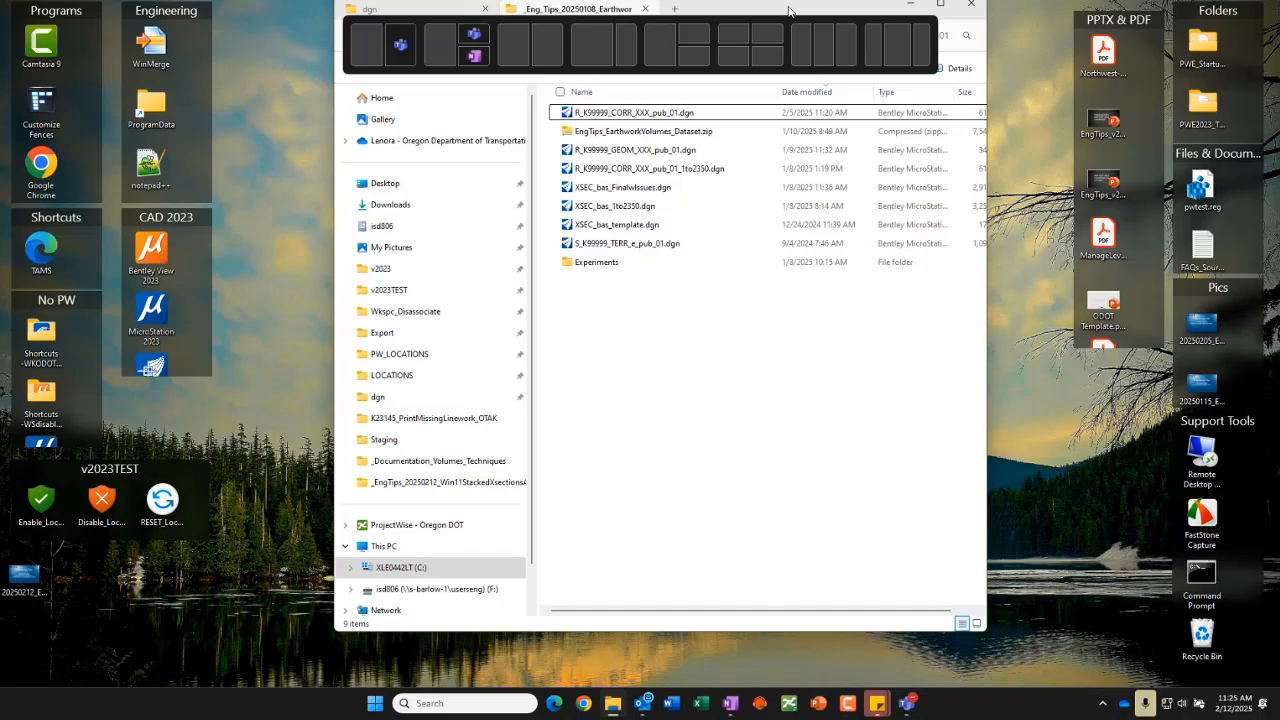
drag(789, 10, 789, 11)
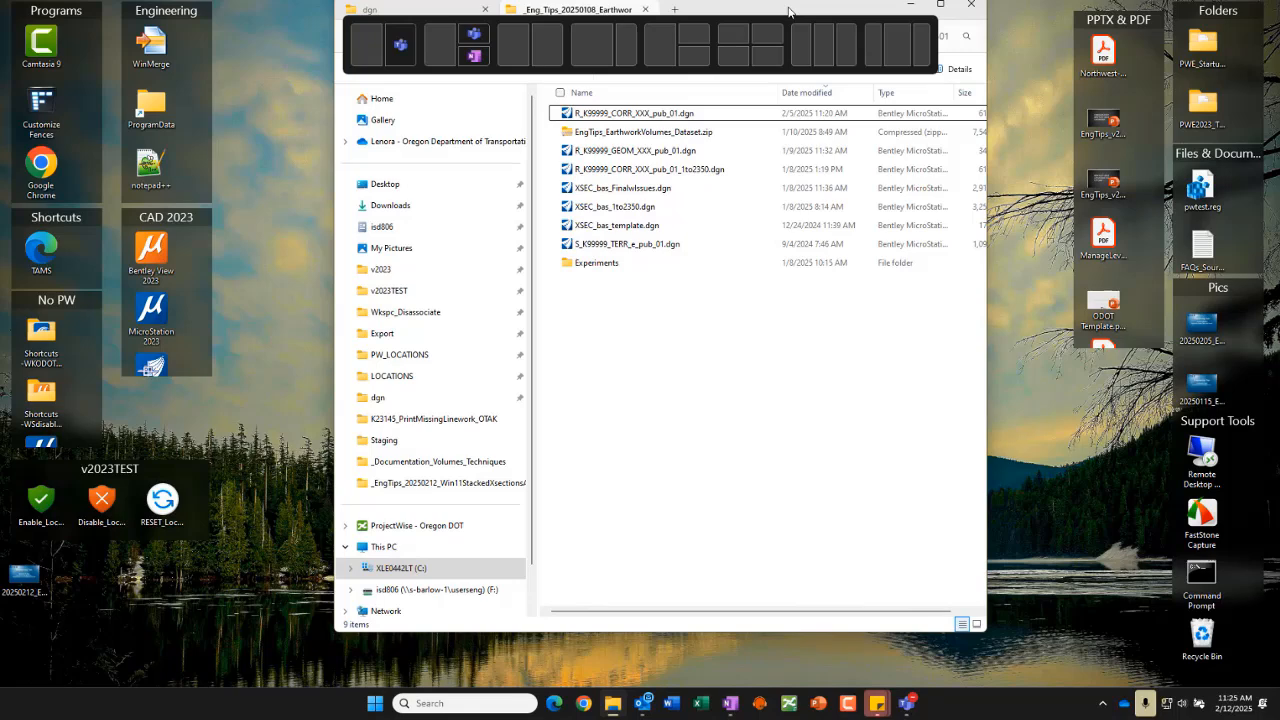
drag(789, 10, 876, 77)
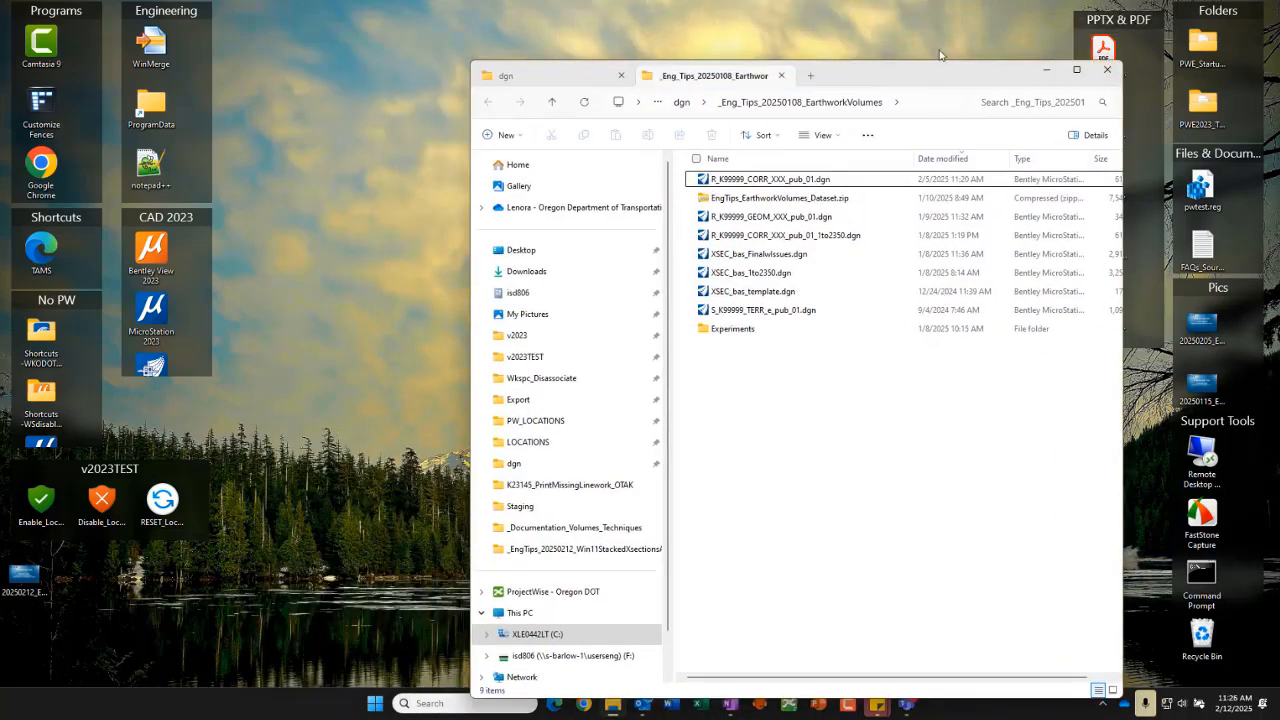
Reposition the File Explorer window toward the middle of the desktop, and maximize and restore it.
drag(934, 62, 842, 94)
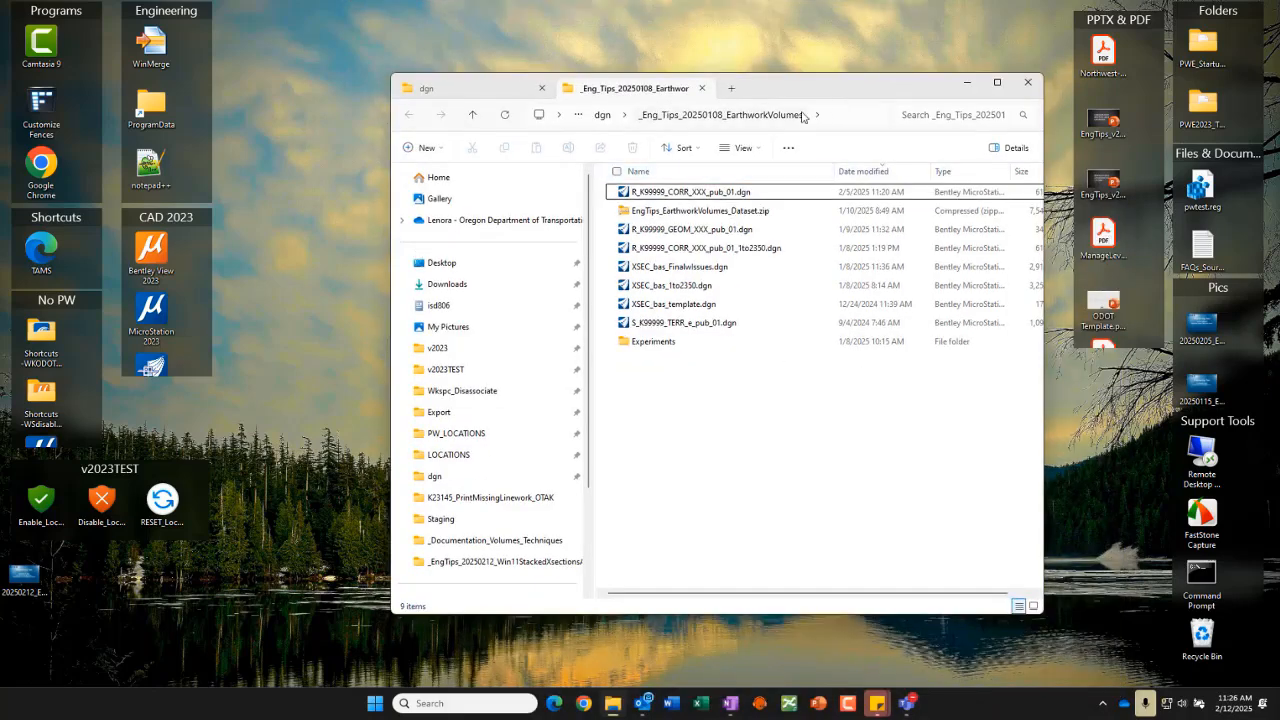
drag(803, 87, 706, 89)
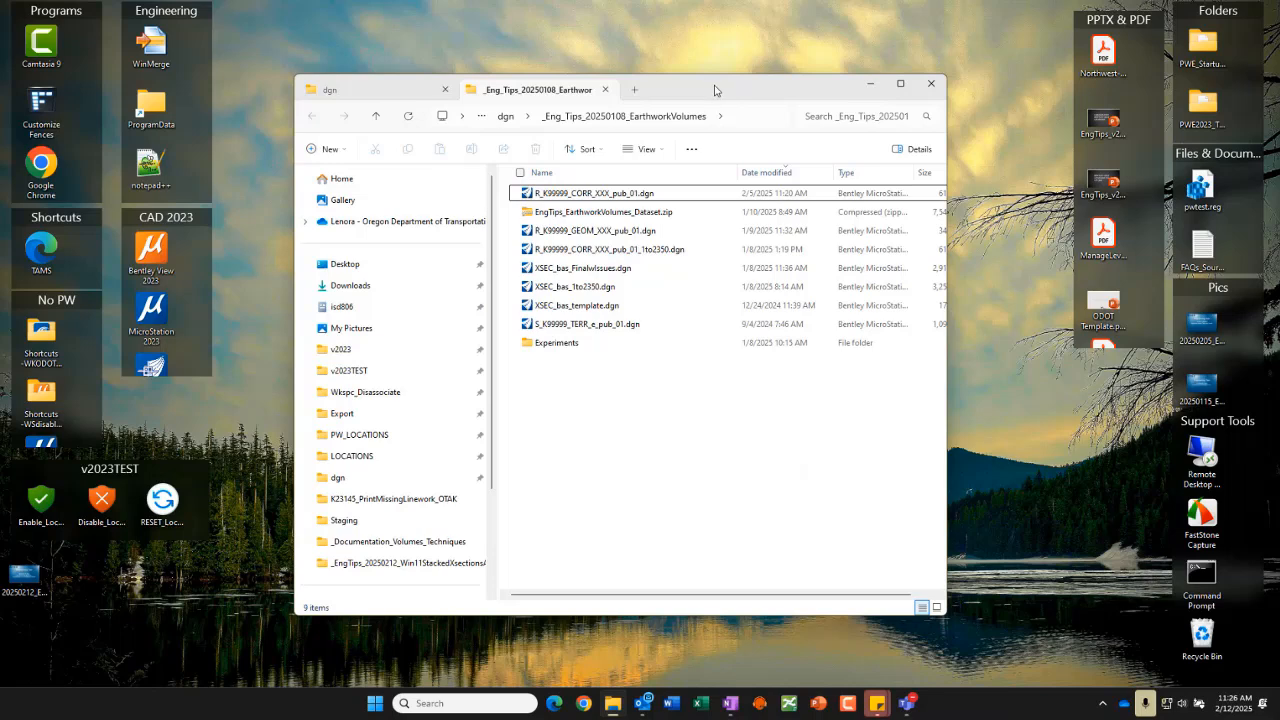
drag(885, 66, 916, 100)
click(901, 85)
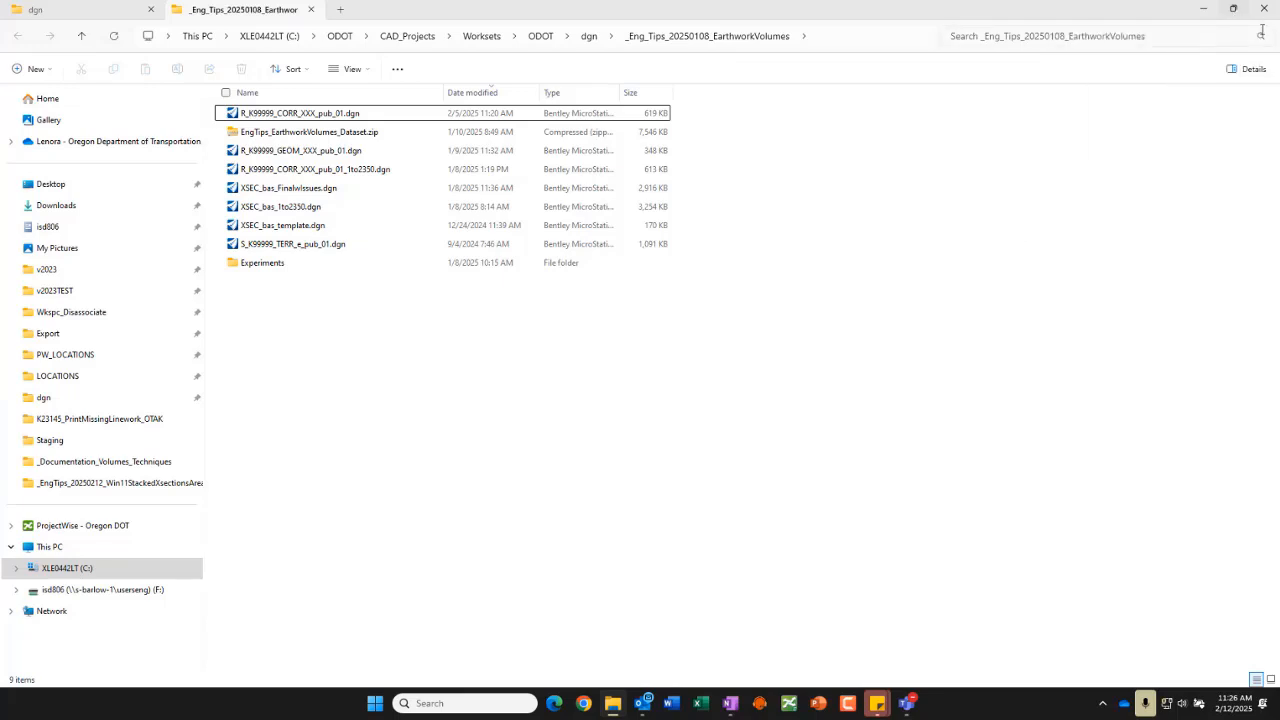
click(1233, 8)
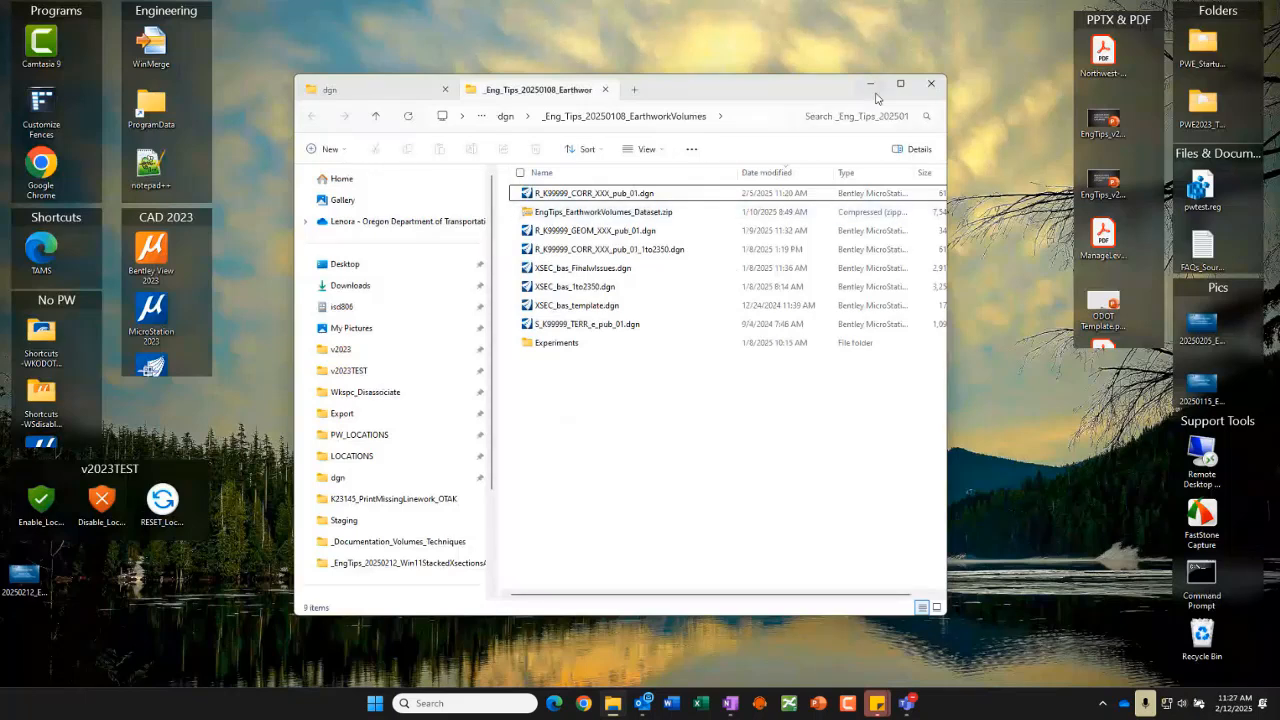
Show the snap layouts again at the screen's upper edge with the File Explorer window and return it unsnapped.
mouse_move(900, 85)
drag(720, 89, 740, 9)
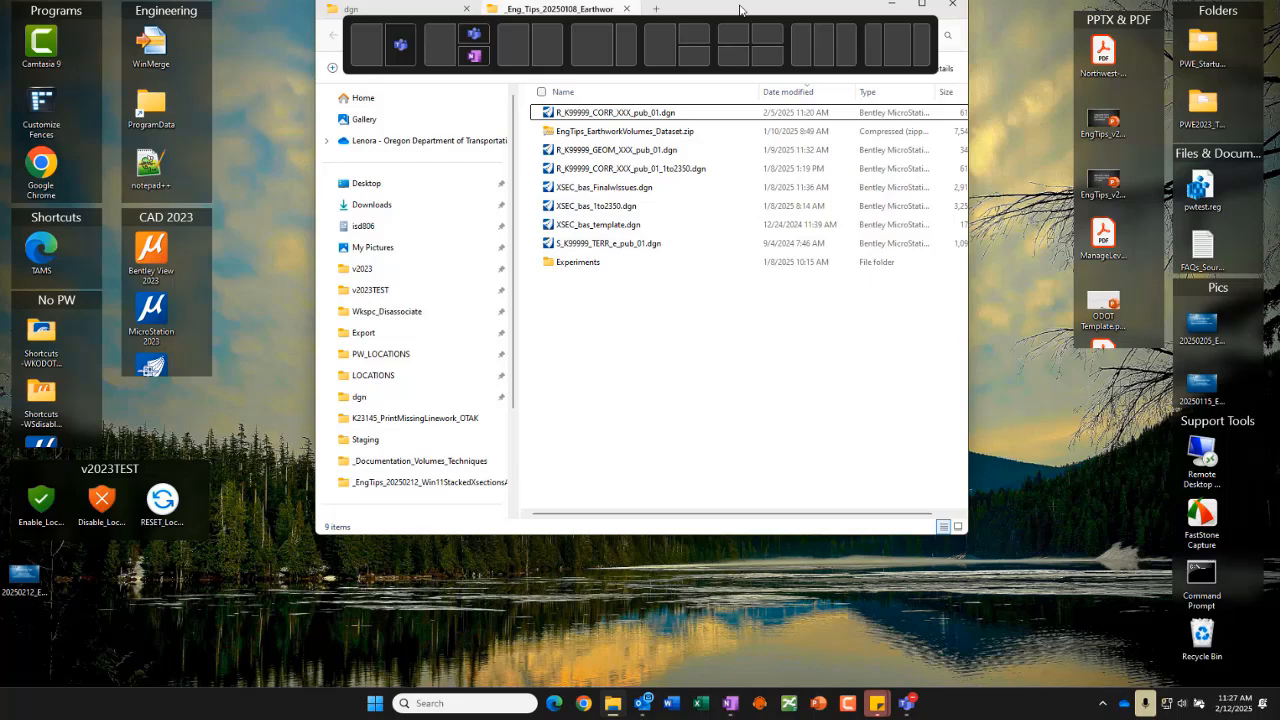
drag(740, 9, 751, 89)
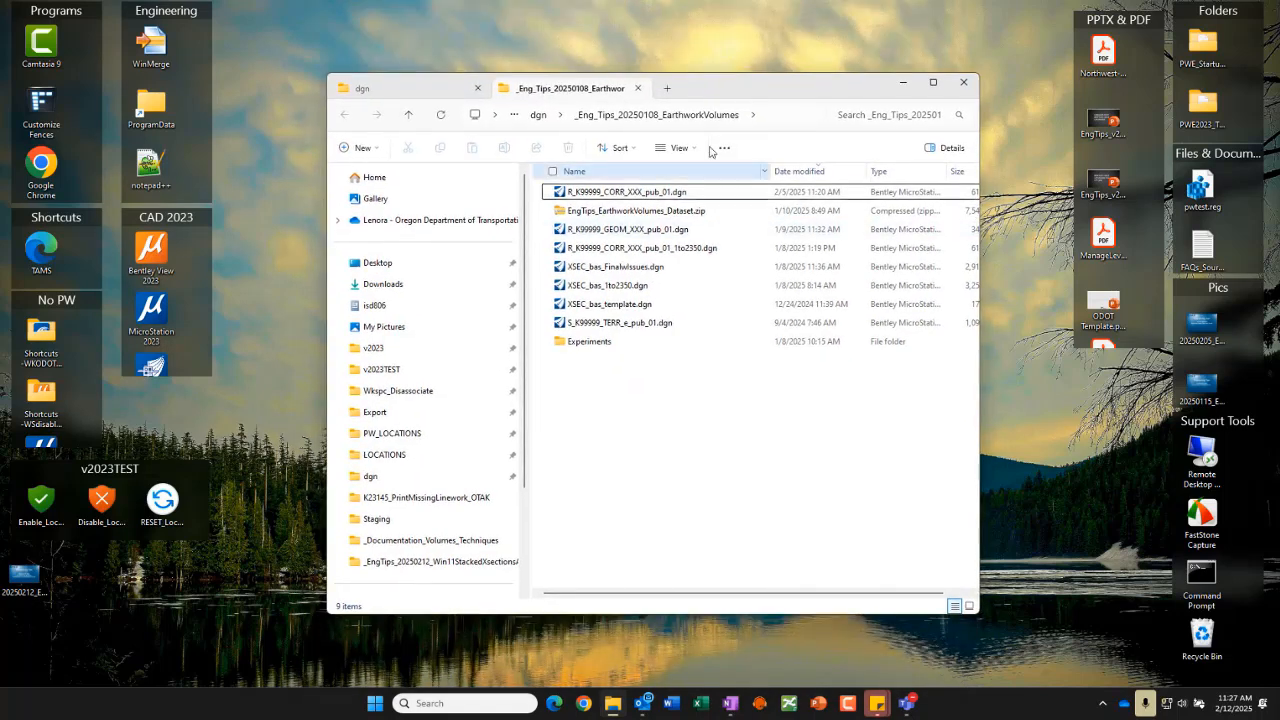
Open the recent workbook ProjectWise_Document_Naming_Tool_Search in Excel, plus an Edge window and a blank Word document.
right_click(703, 704)
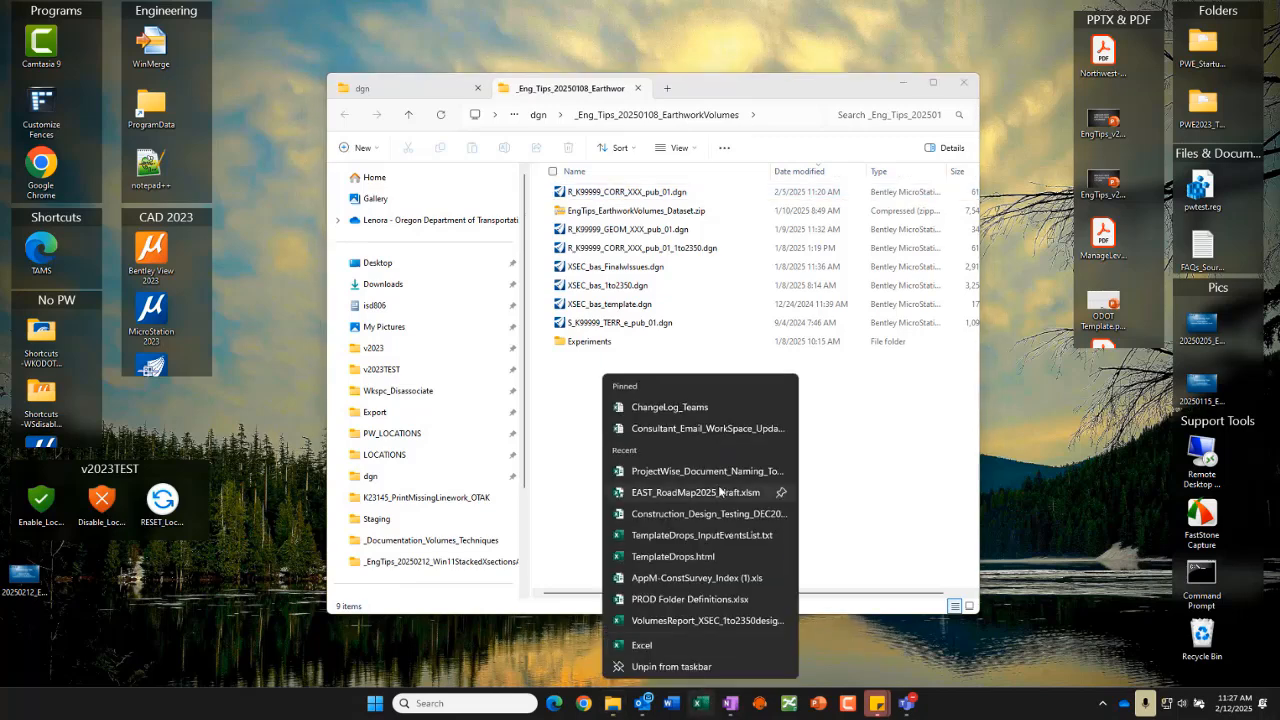
click(664, 476)
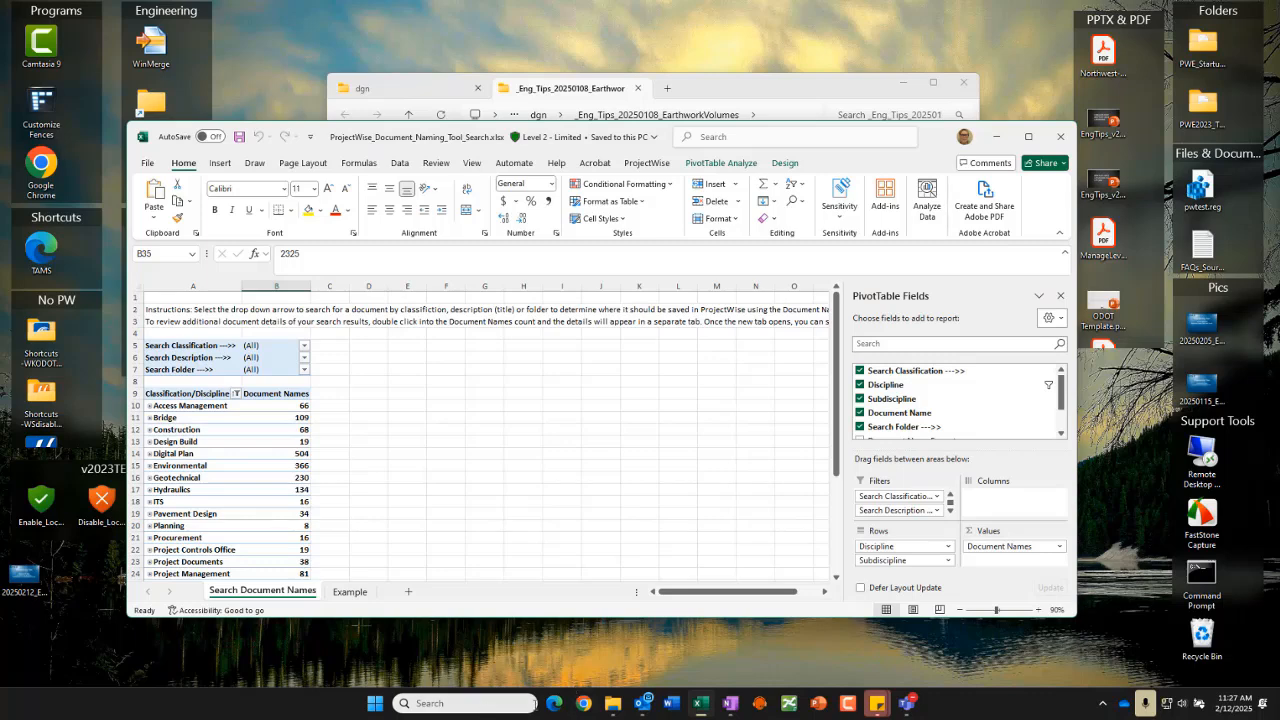
click(555, 703)
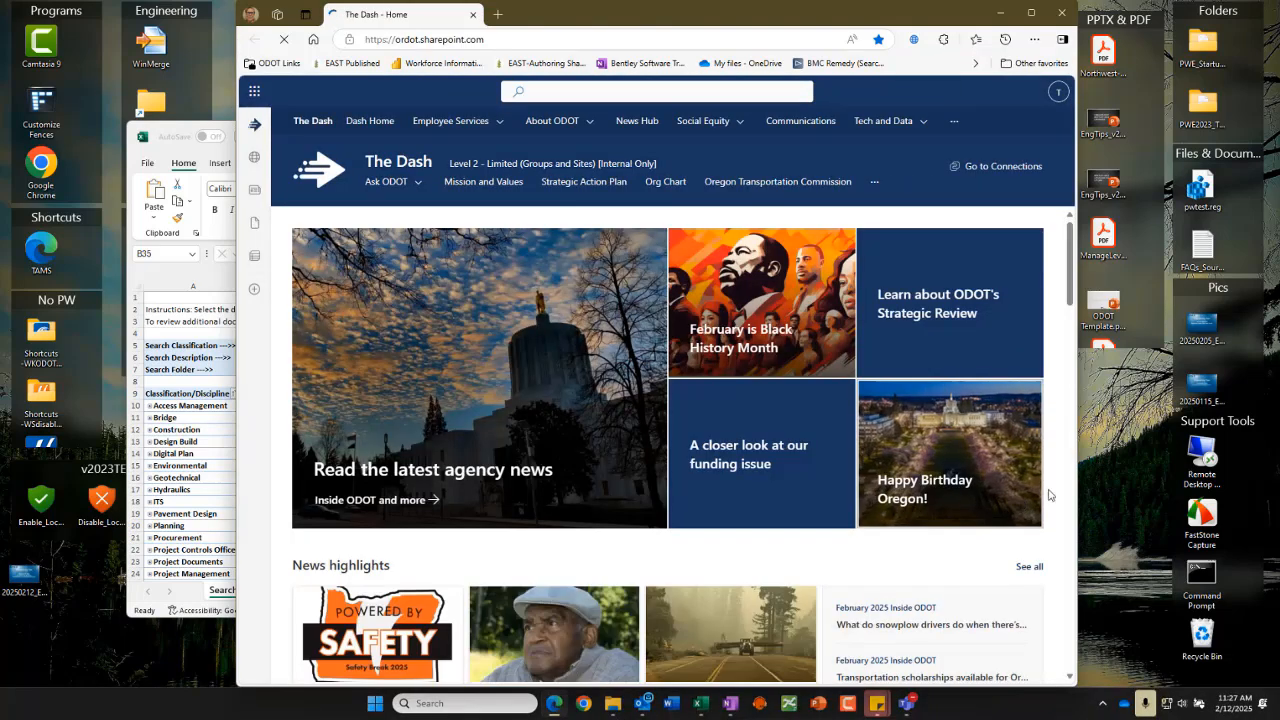
click(671, 703)
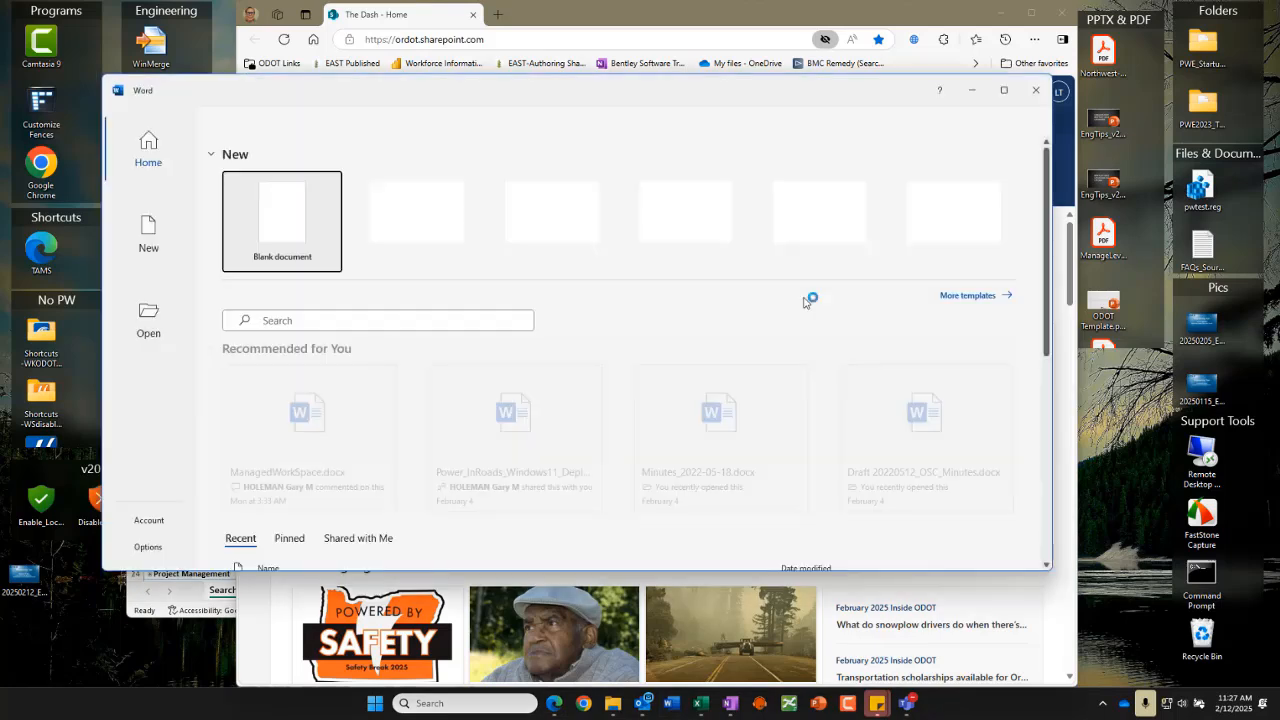
click(272, 211)
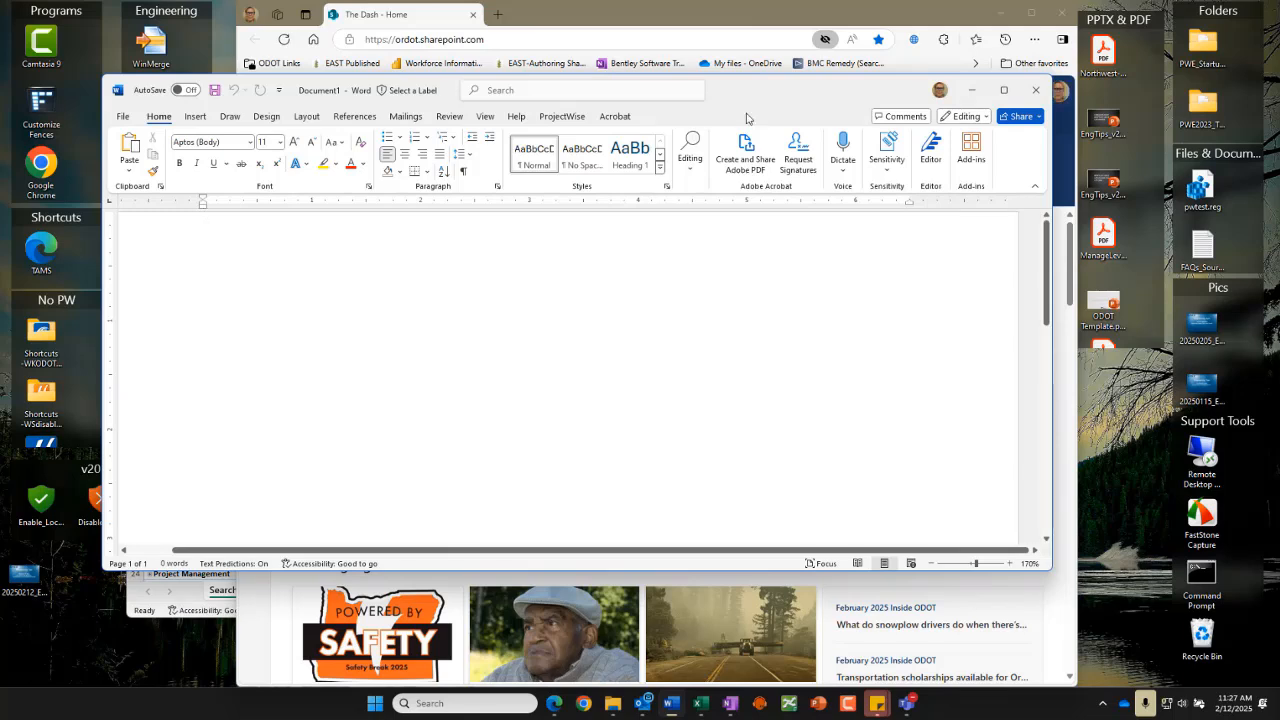
Snap Word and Edge side by side in halves using the suggested two-window layout, and unsnap both windows.
mouse_move(1005, 93)
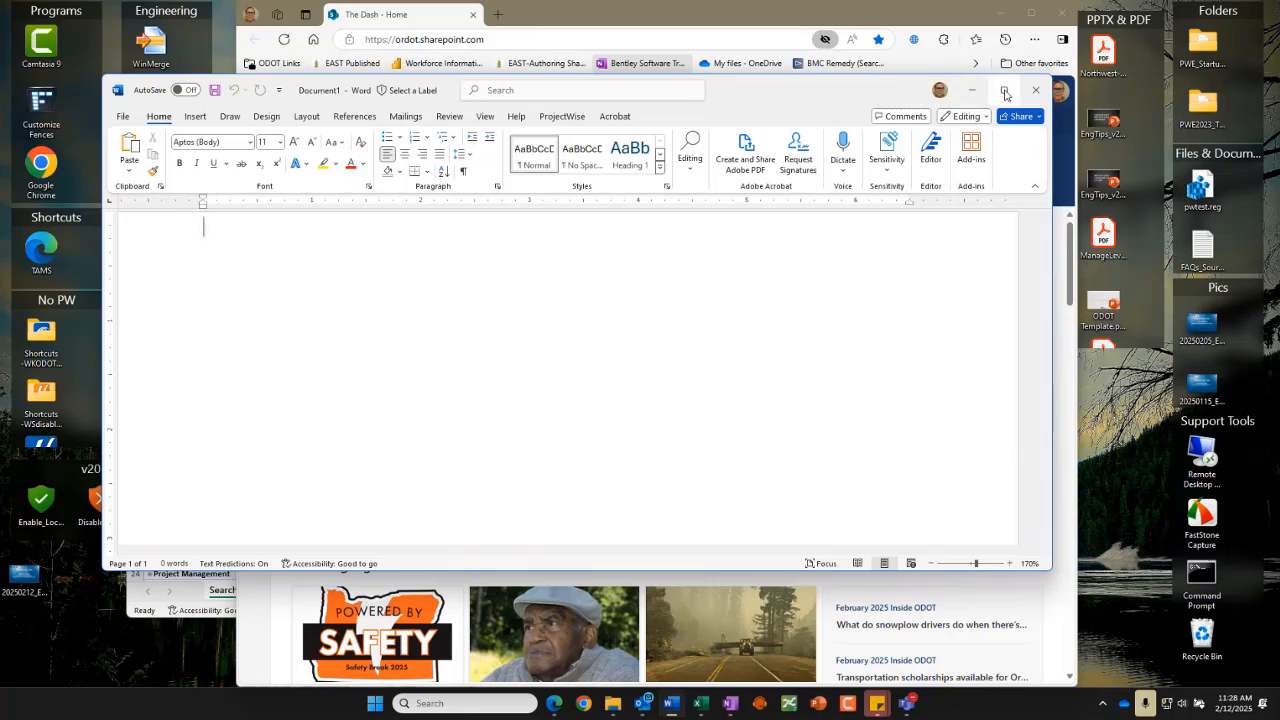
mouse_move(1004, 91)
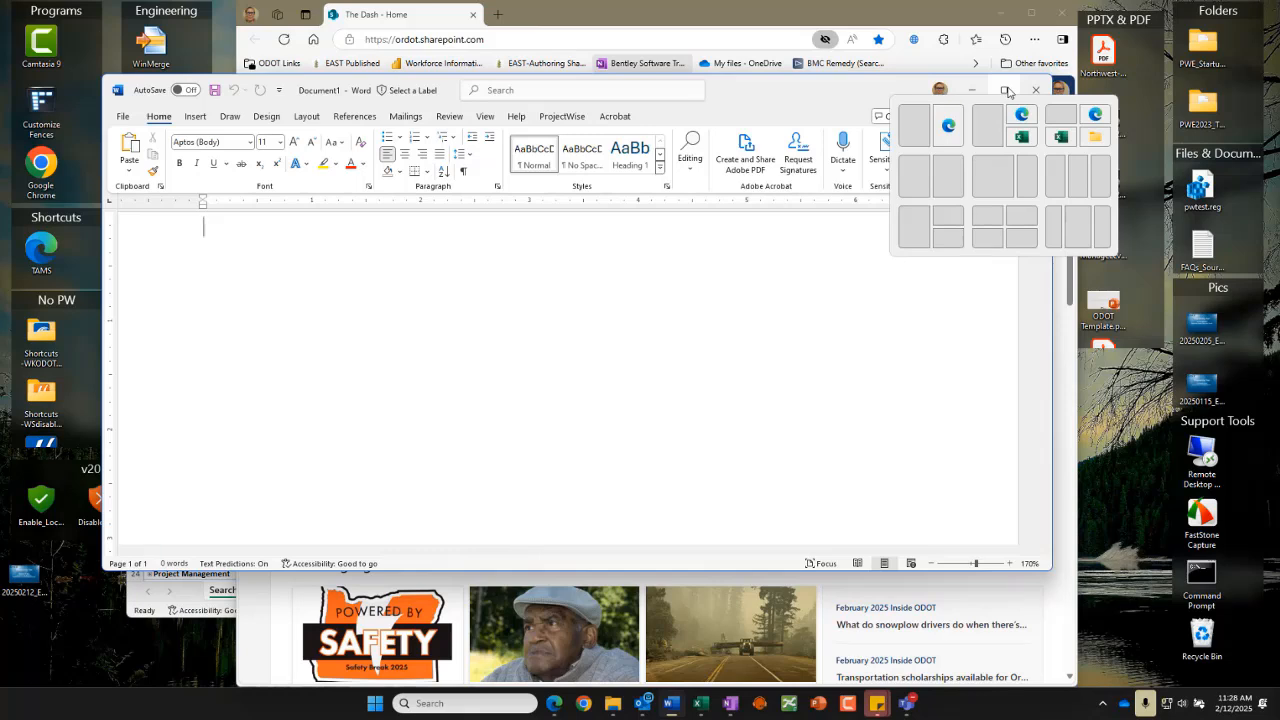
click(915, 131)
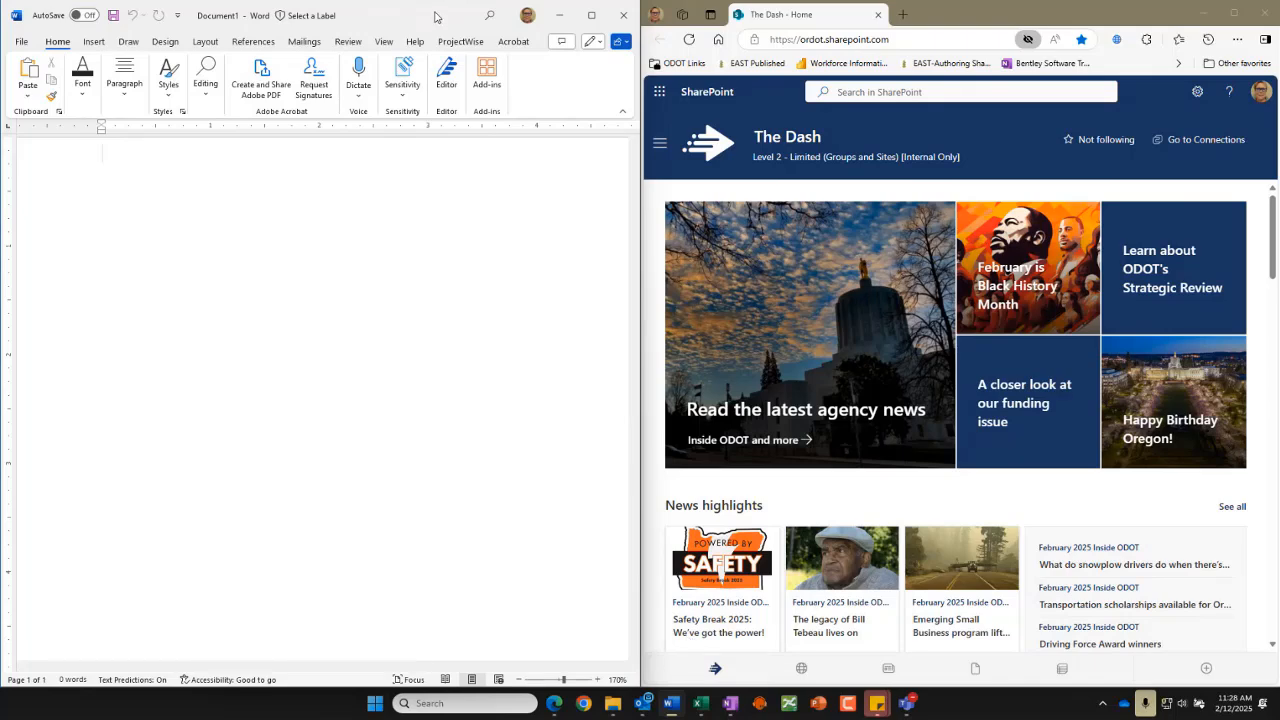
drag(434, 18, 852, 95)
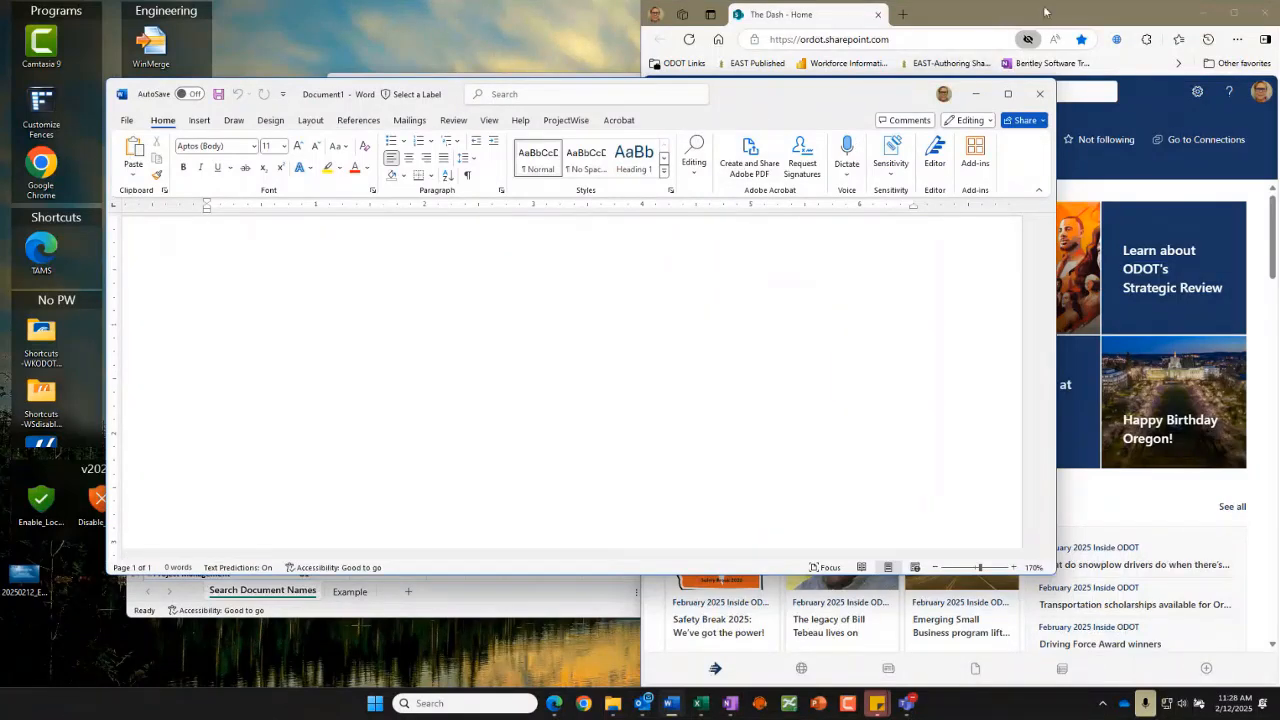
drag(1044, 11, 870, 46)
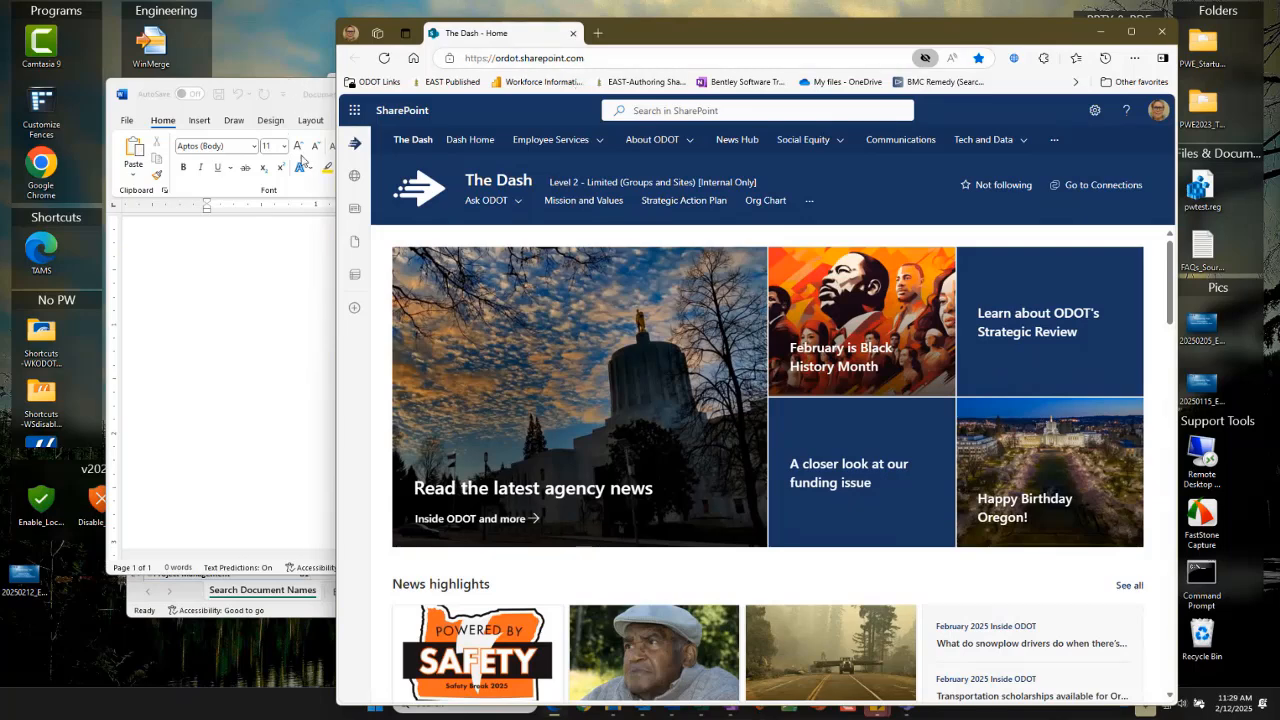
Snap the Word window to the left half of the screen and fill the other half with the ProjectWise_Document_Naming_Tool_Search workbook.
click(307, 194)
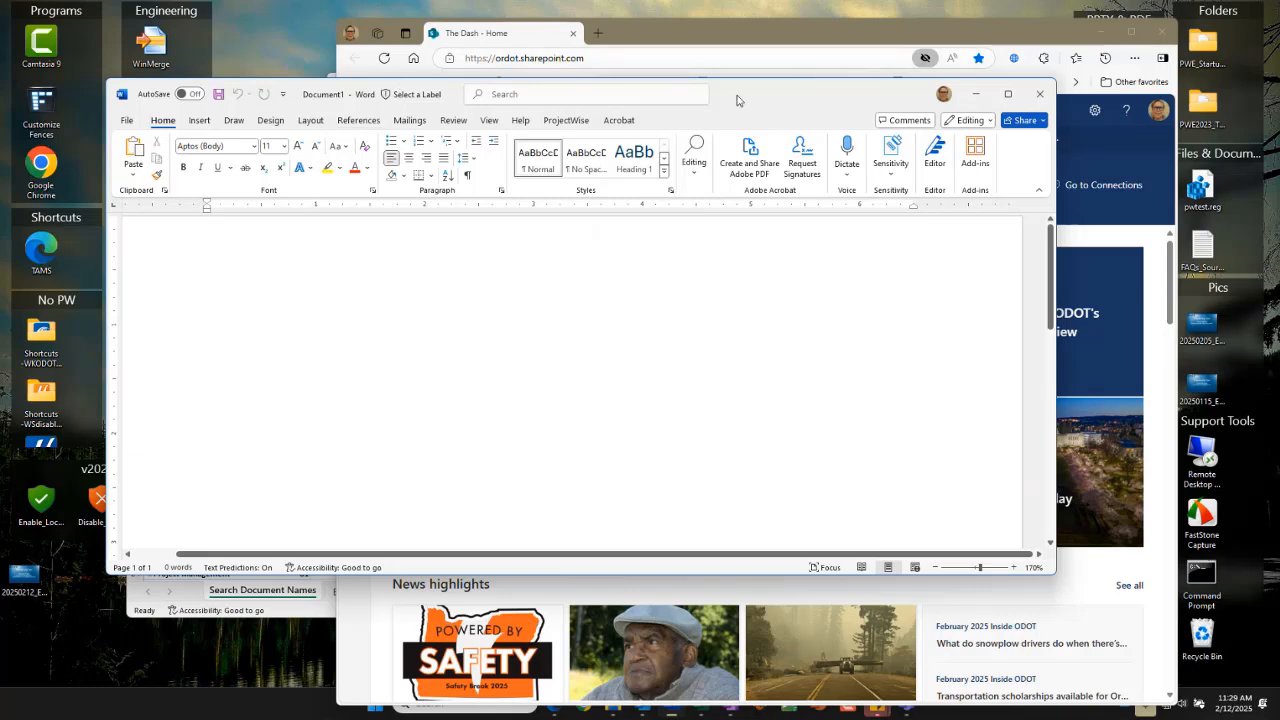
drag(762, 114, 517, 60)
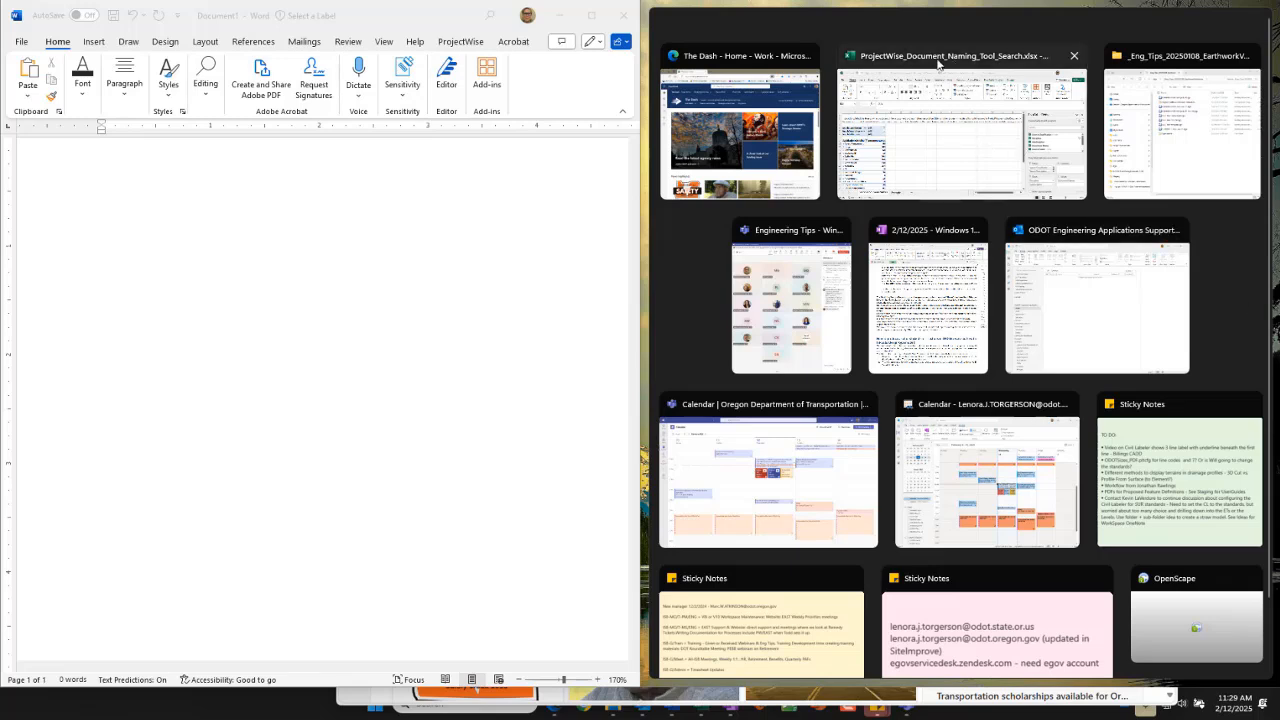
click(959, 143)
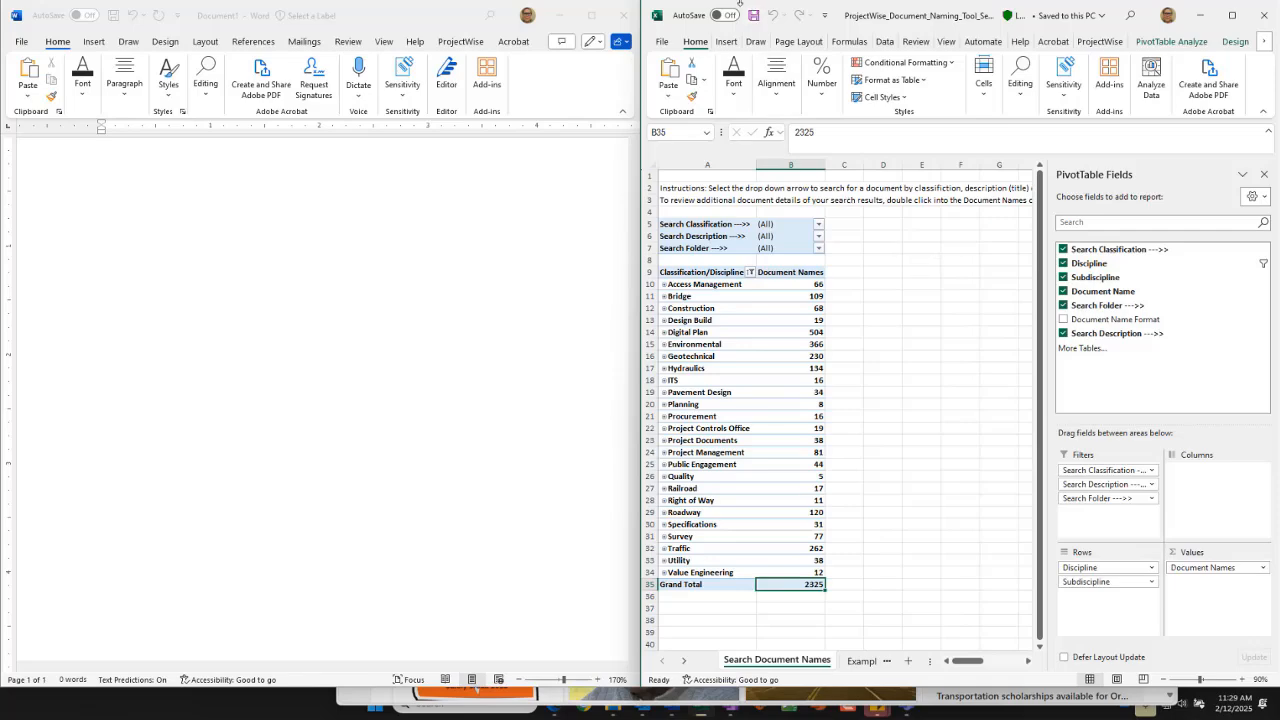
Maximize and restore the Excel window, and unsnap the Word window so it floats over the other windows.
click(1232, 15)
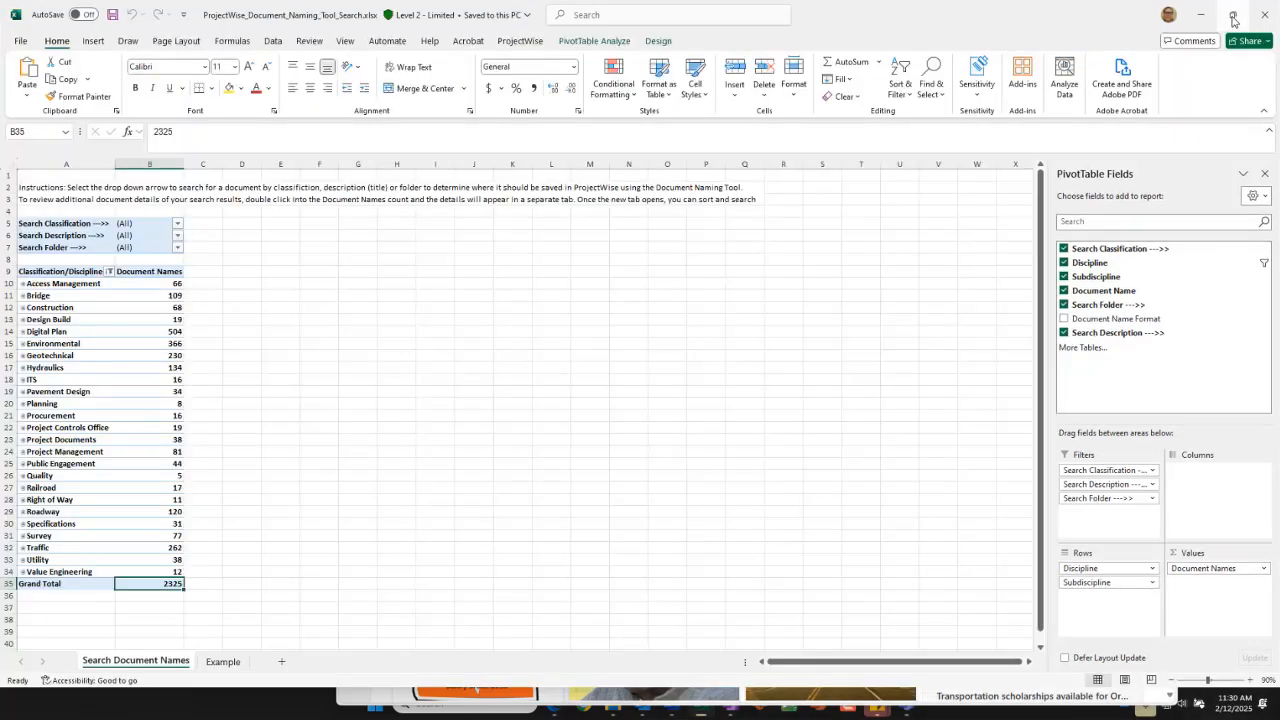
click(1232, 15)
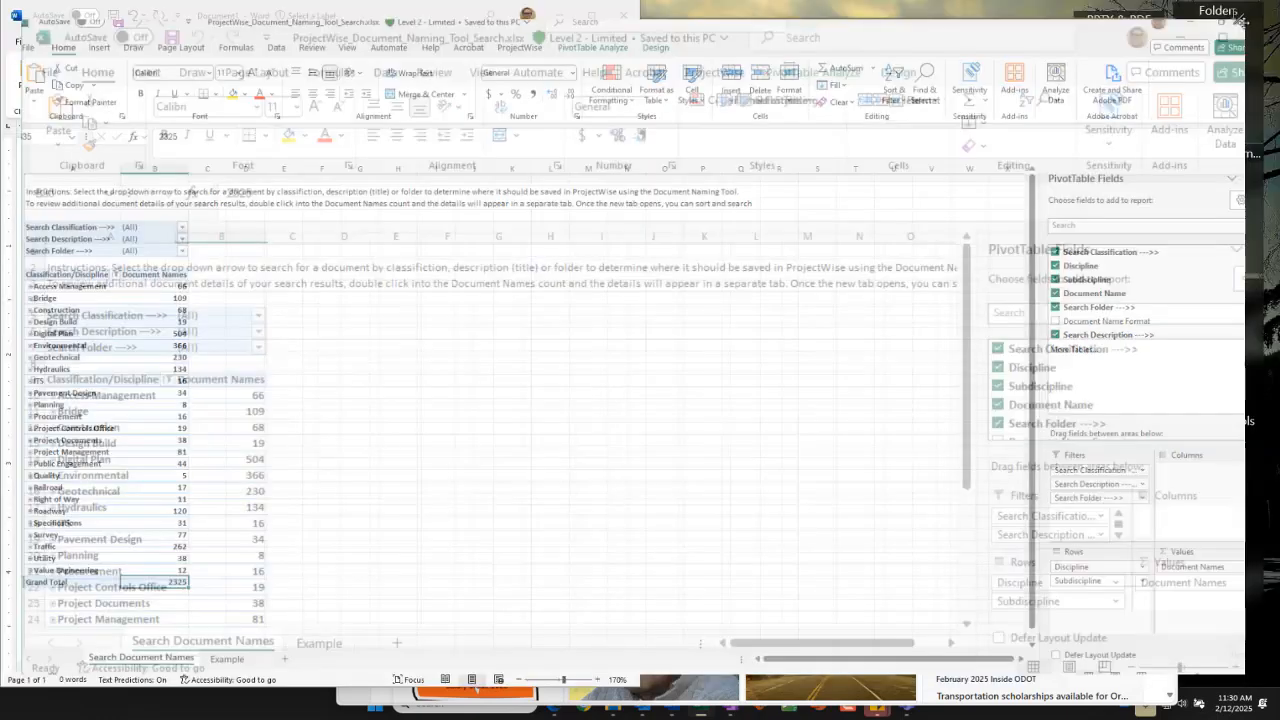
mouse_move(1030, 137)
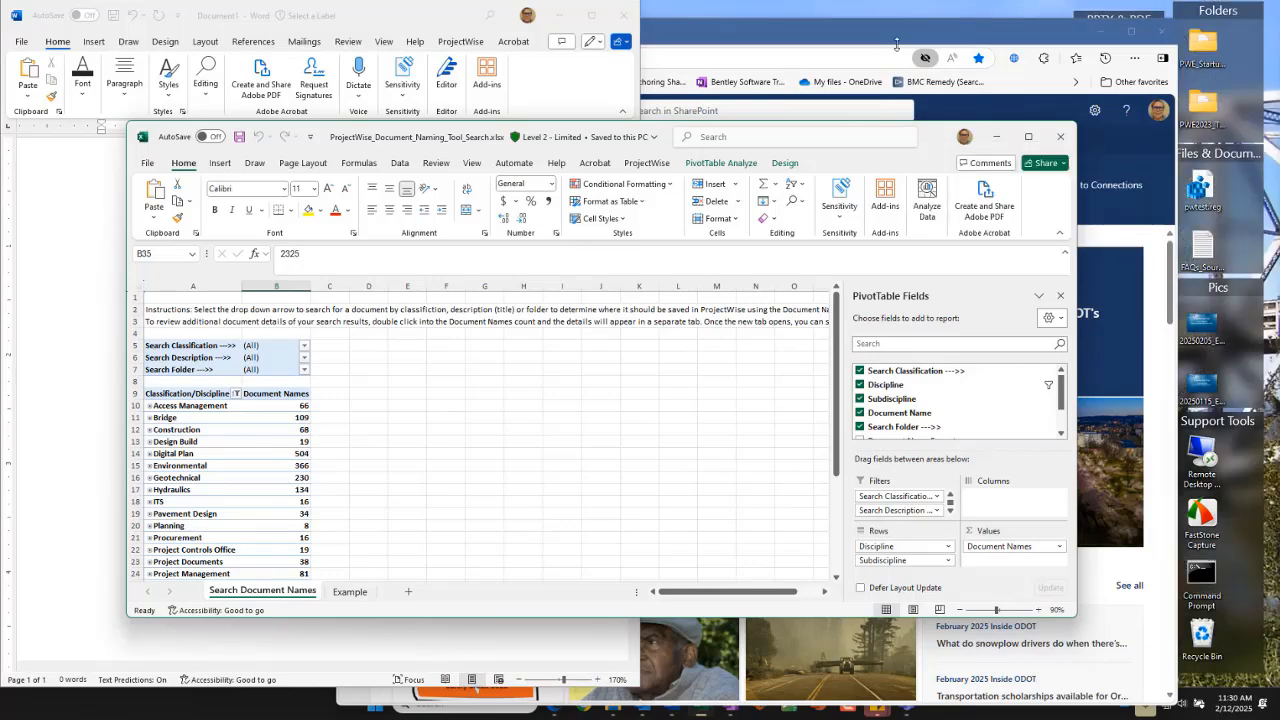
click(430, 16)
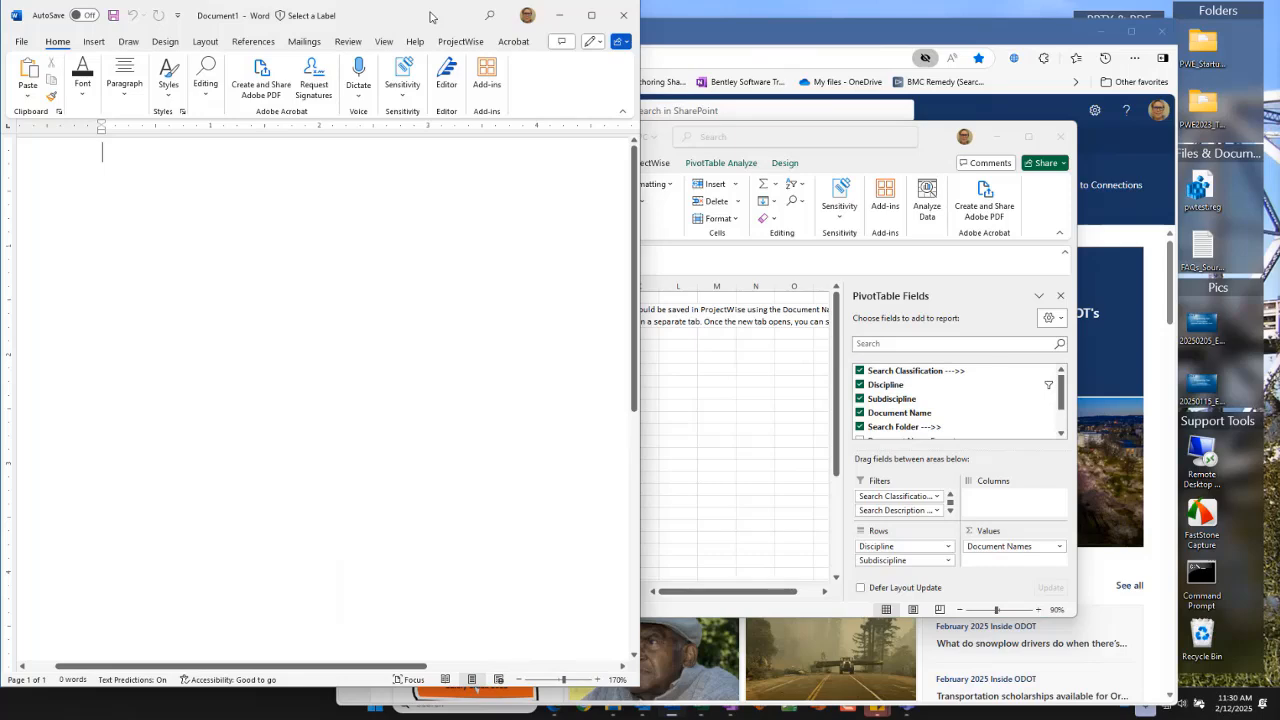
drag(430, 16, 330, 58)
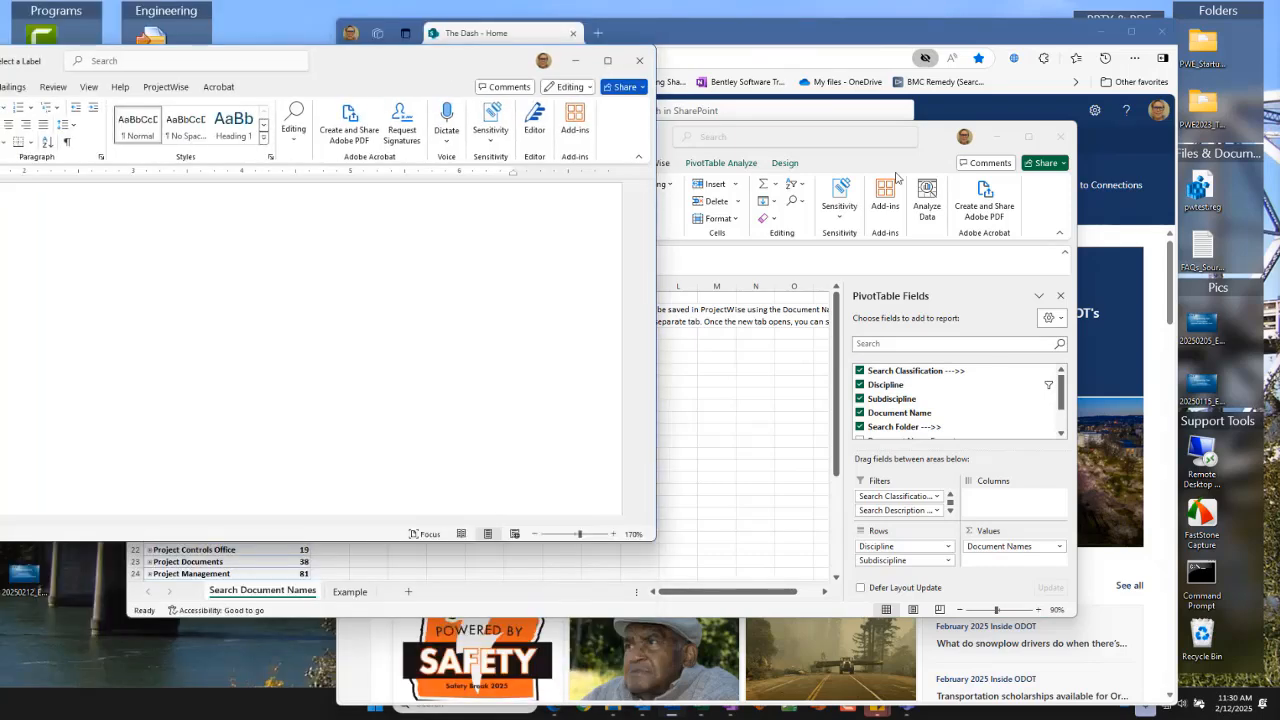
drag(447, 64, 840, 78)
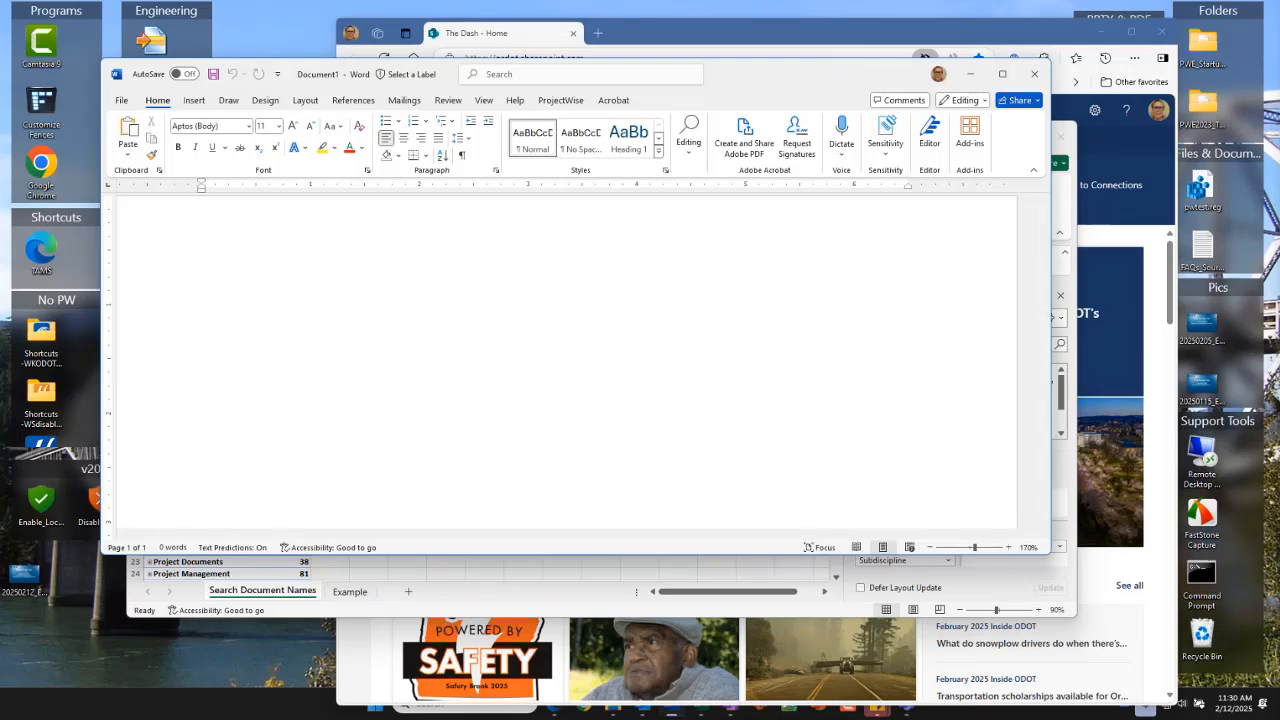
Show the desktop and bring back File Explorer at the _EngTips_20250212_Win11StackedXsectionsAreaTools folder.
key(super+d)
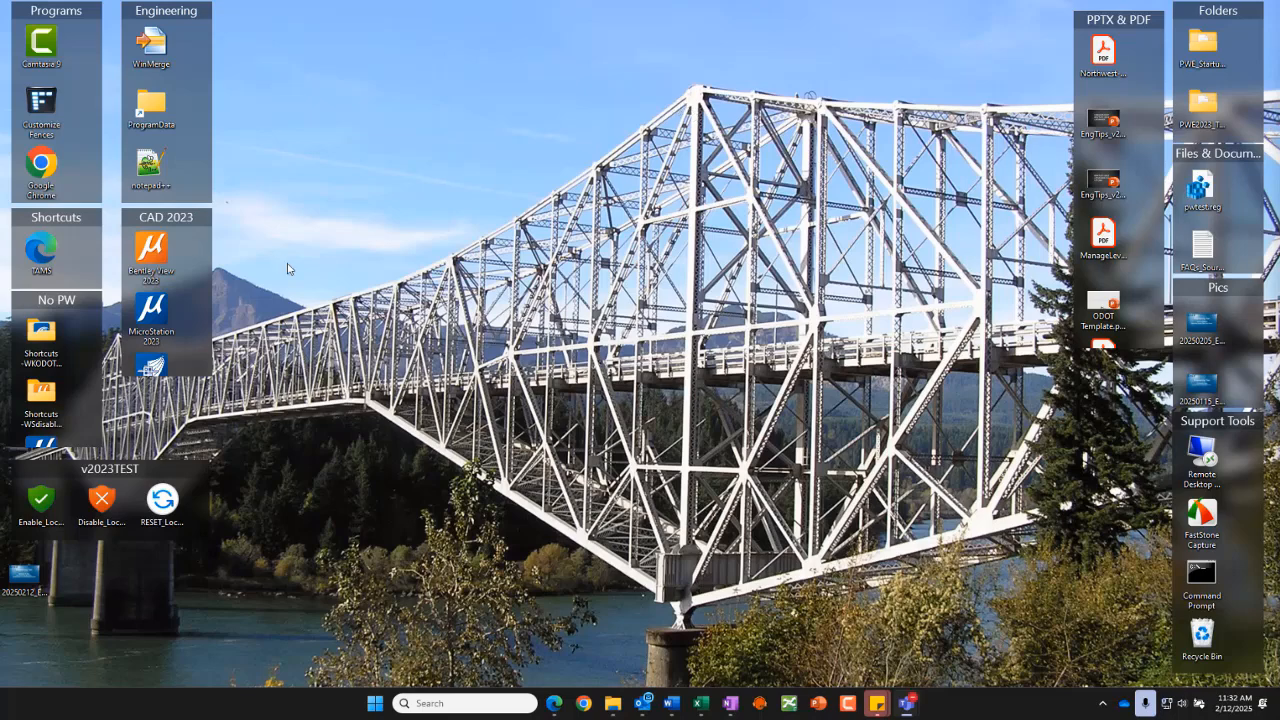
scroll(46, 390, down, 2)
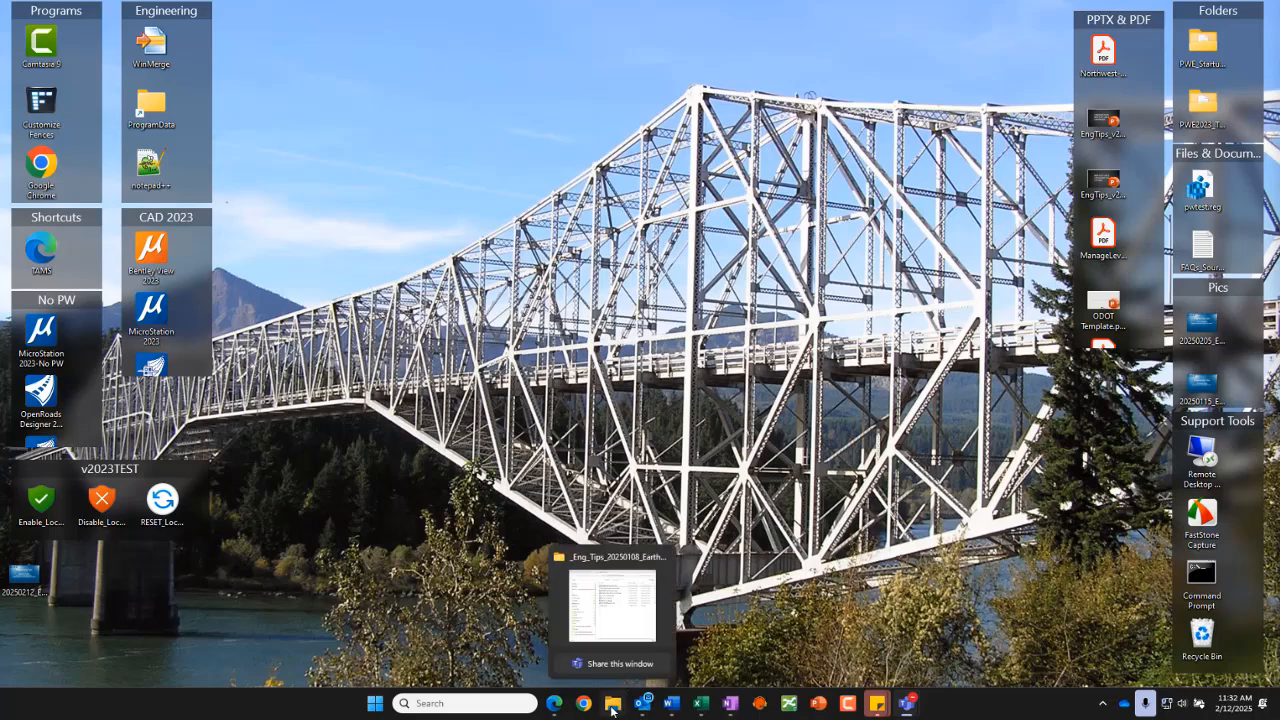
click(615, 600)
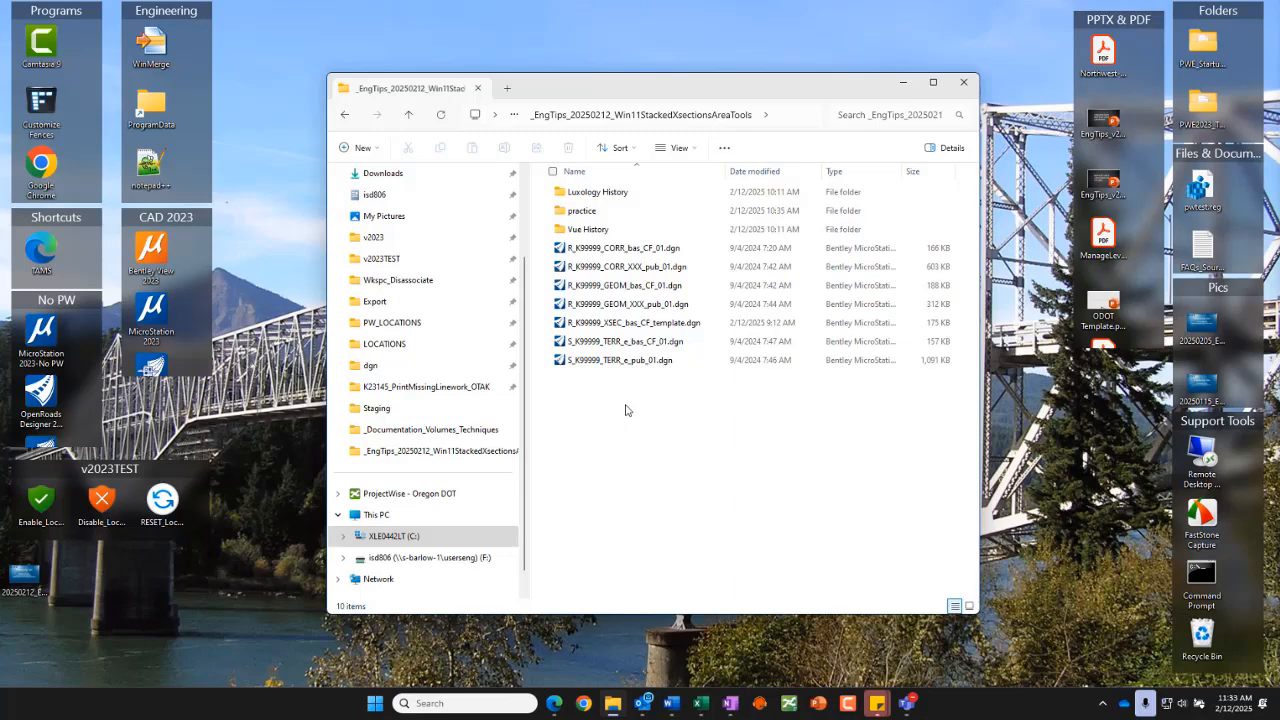
Duplicate R_K99999_XSEC_bas_CF_template.dgn within the same folder.
click(636, 327)
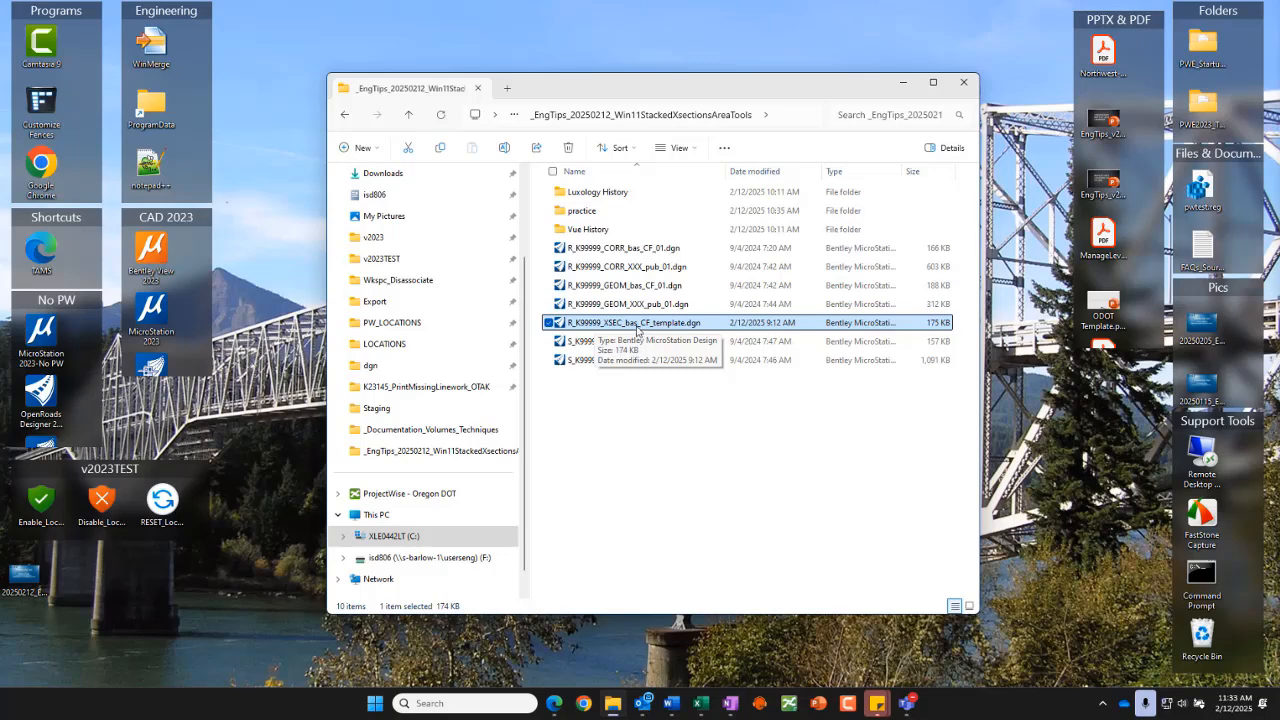
right_click(638, 330)
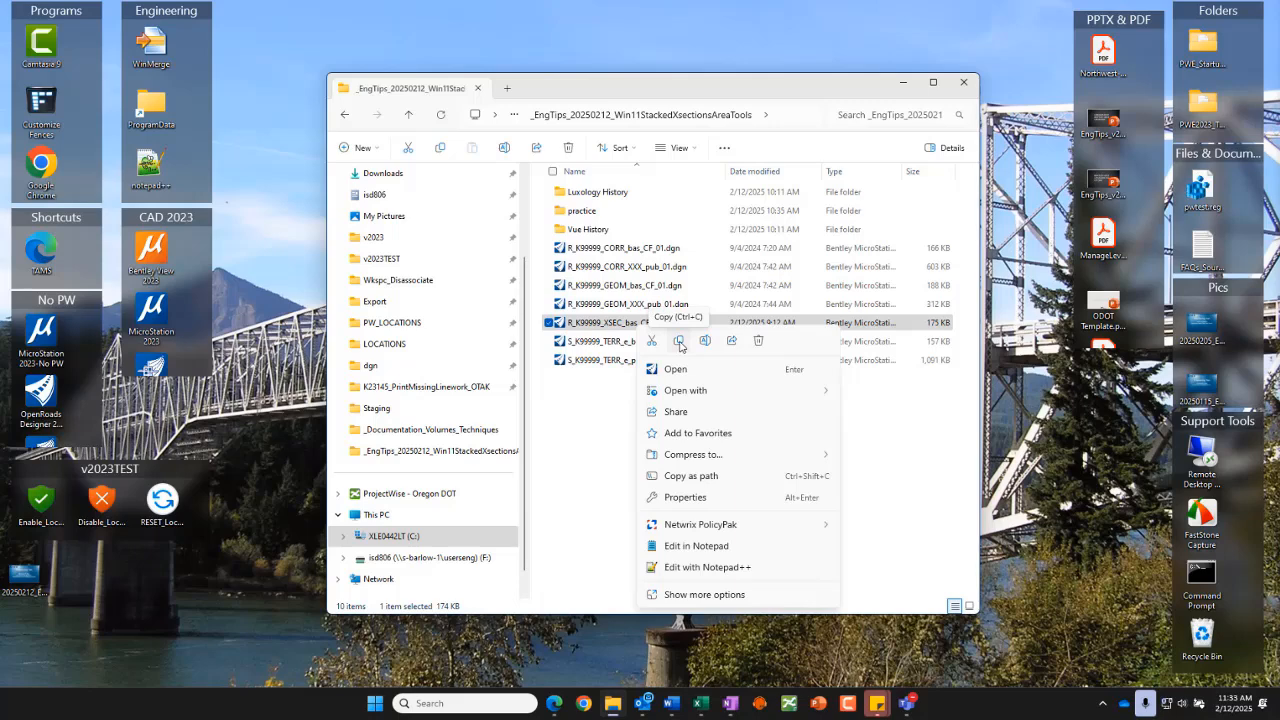
click(679, 342)
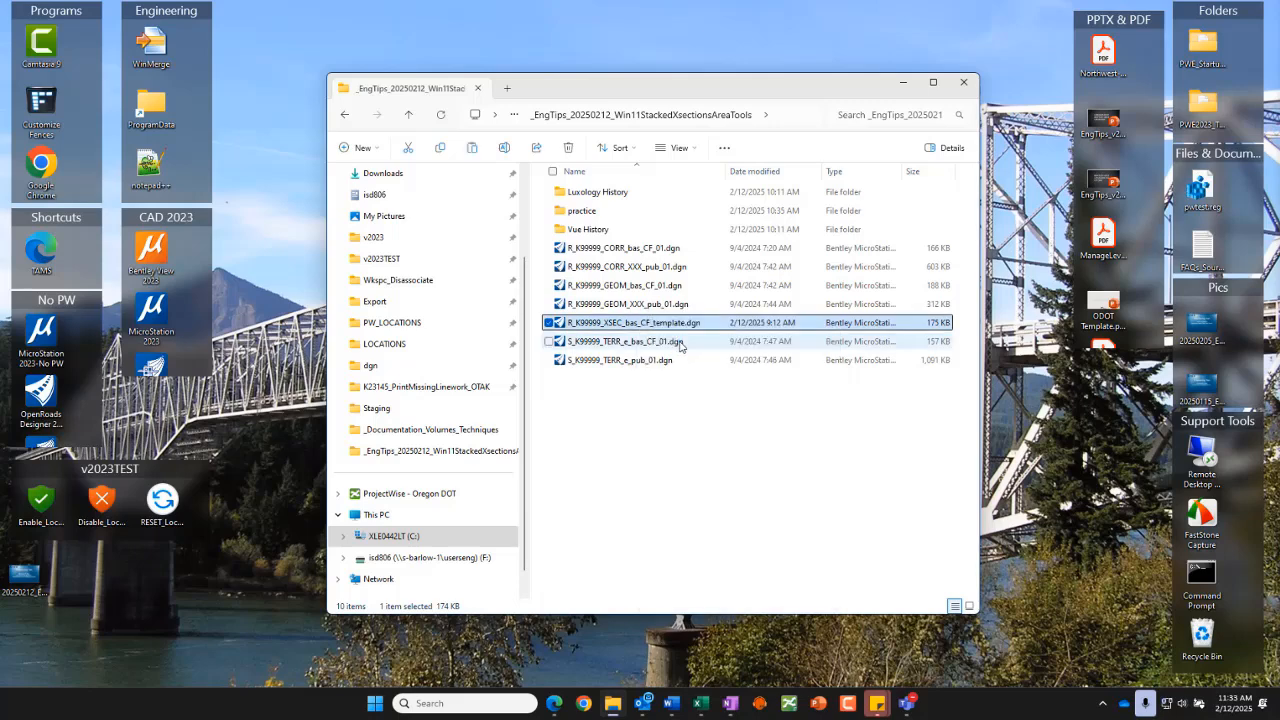
right_click(686, 437)
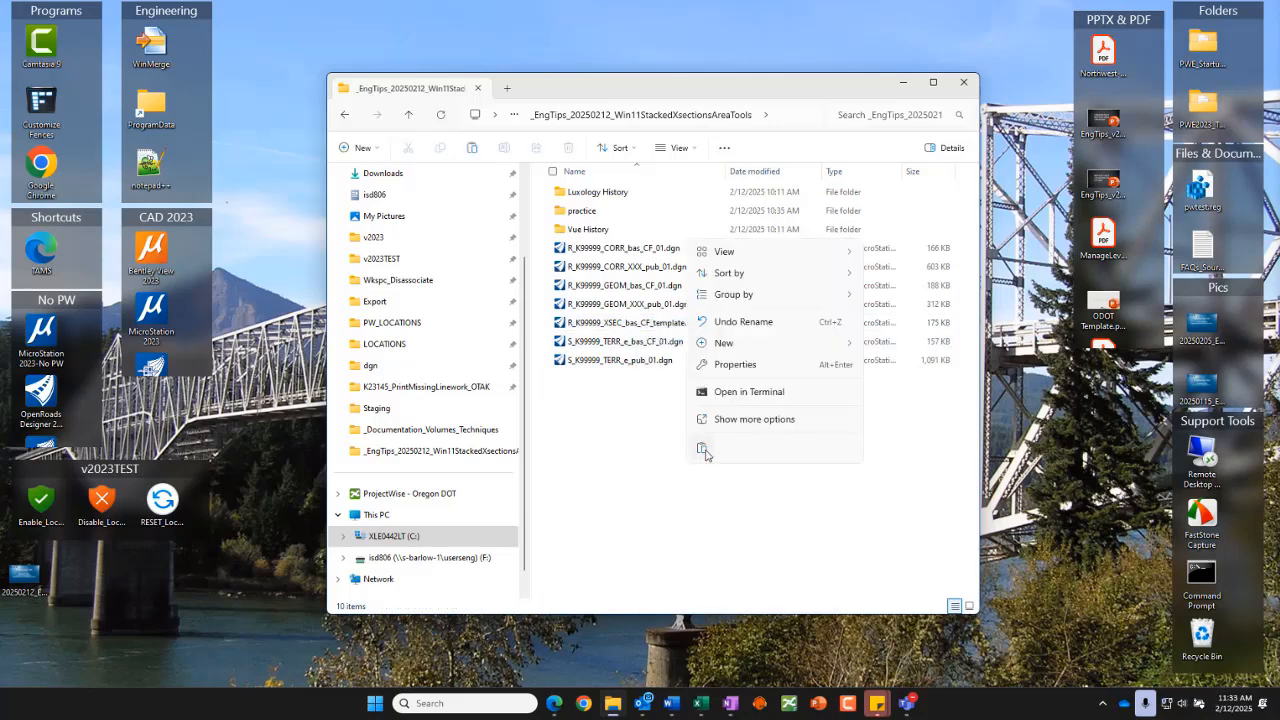
click(704, 451)
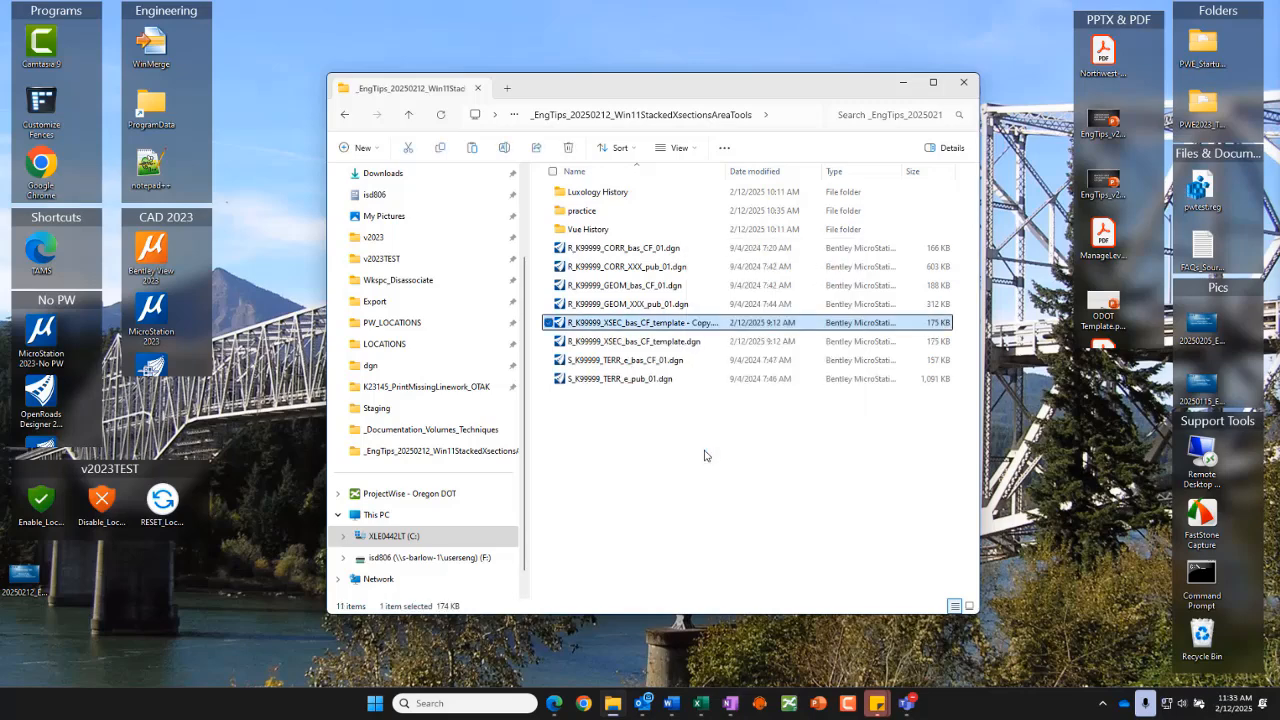
Rename the copied template file as R_K99999_XSEC_bas_CF_01.dgn.
right_click(688, 328)
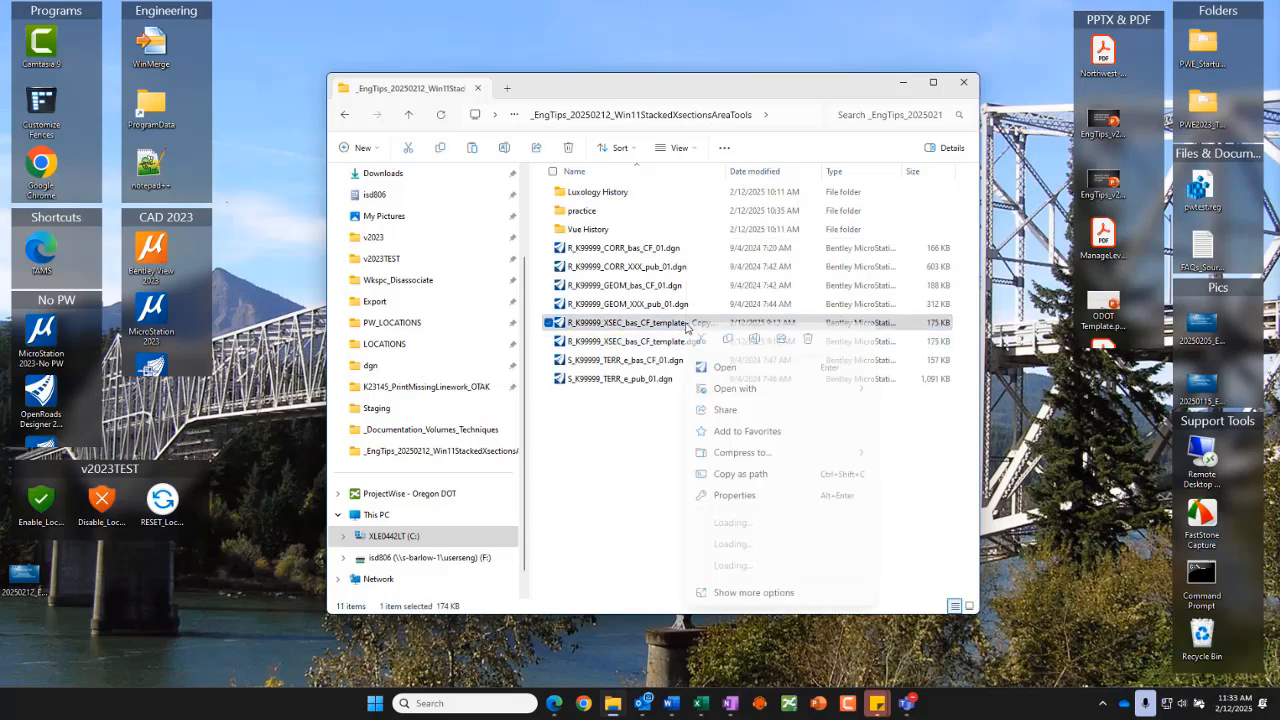
click(755, 341)
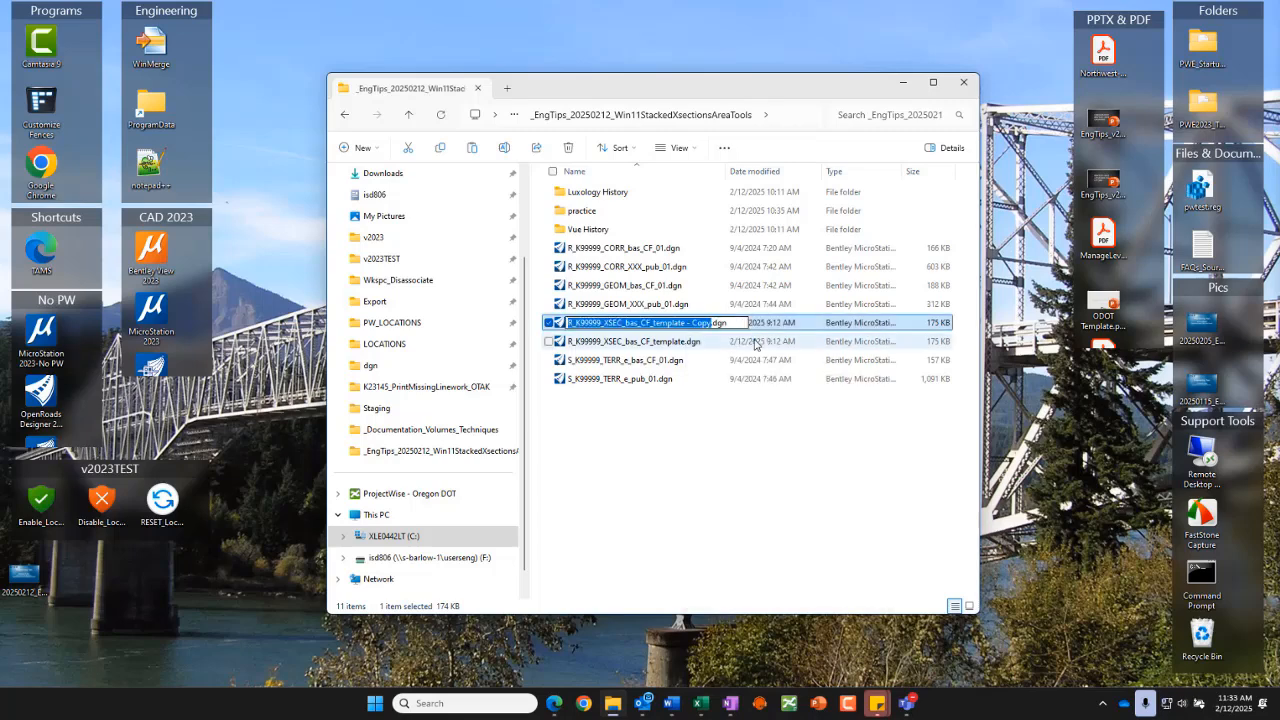
key(Right)
key(BackSpace)
key(BackSpace)
key(BackSpace)
key(BackSpace)
key(BackSpace)
key(BackSpace)
key(BackSpace)
key(BackSpace)
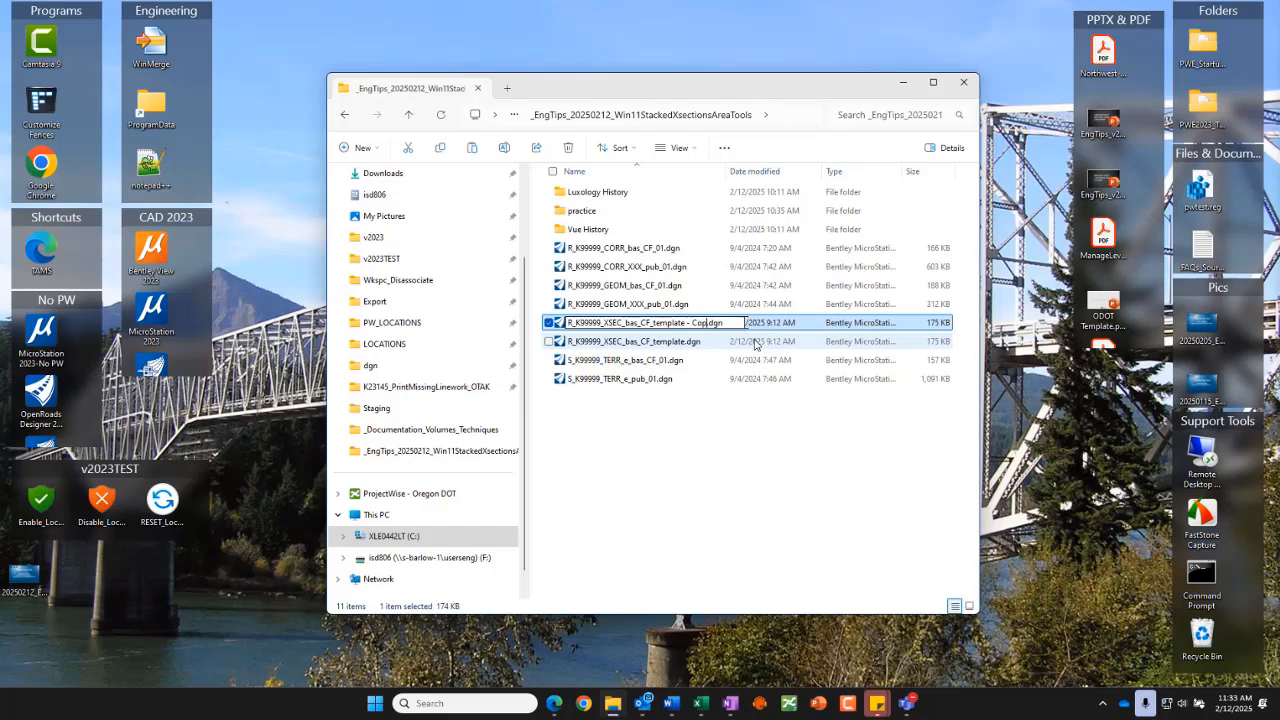
key(BackSpace)
key(BackSpace)
key(BackSpace)
key(BackSpace)
key(BackSpace)
key(BackSpace)
key(BackSpace)
text(01)
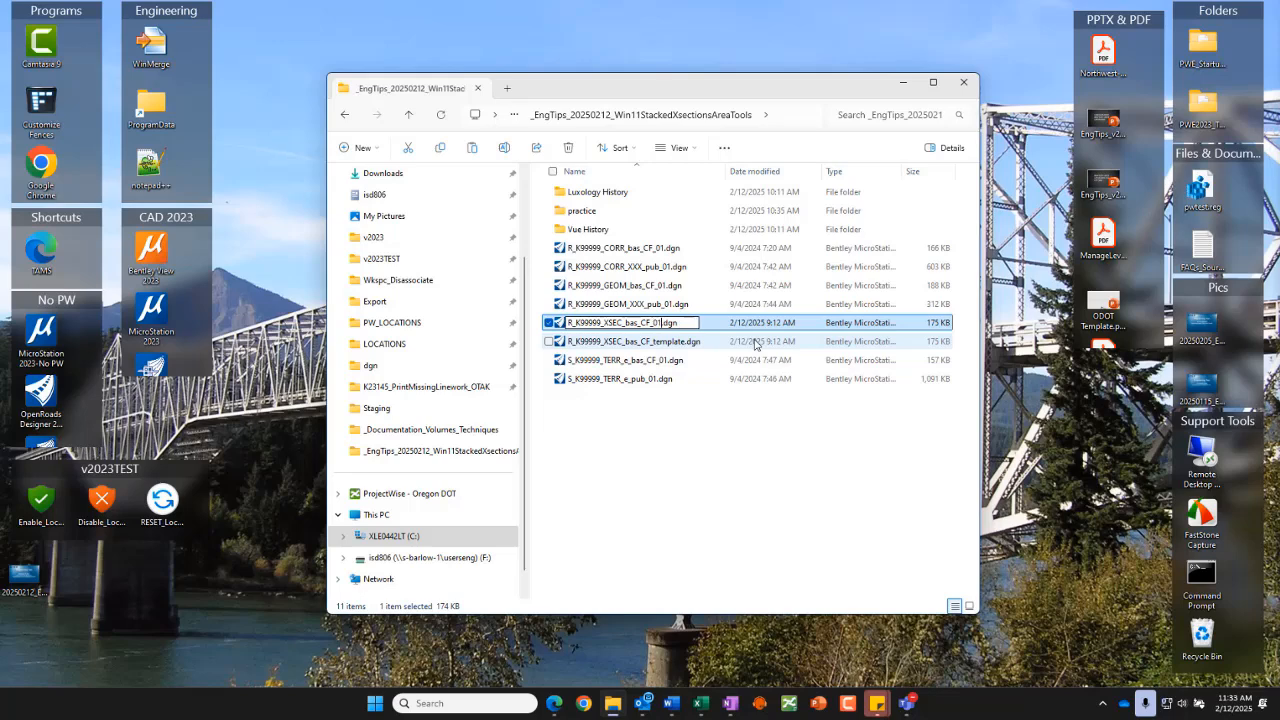
key(Return)
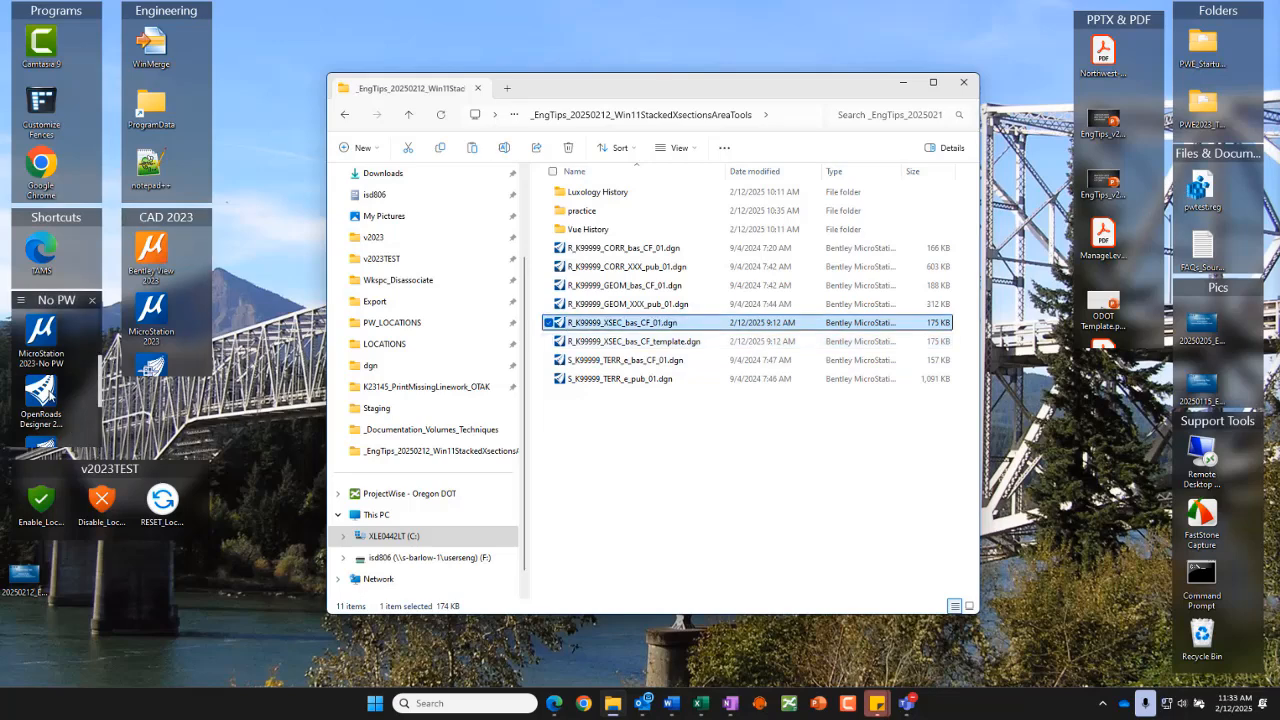
Launch OpenRoads Designer 2023 and open R_K99999_XSEC_bas_CF_01.dgn from the _EngTips_20250212_Win11StackedXsectionsAreaTools folder.
double_click(41, 396)
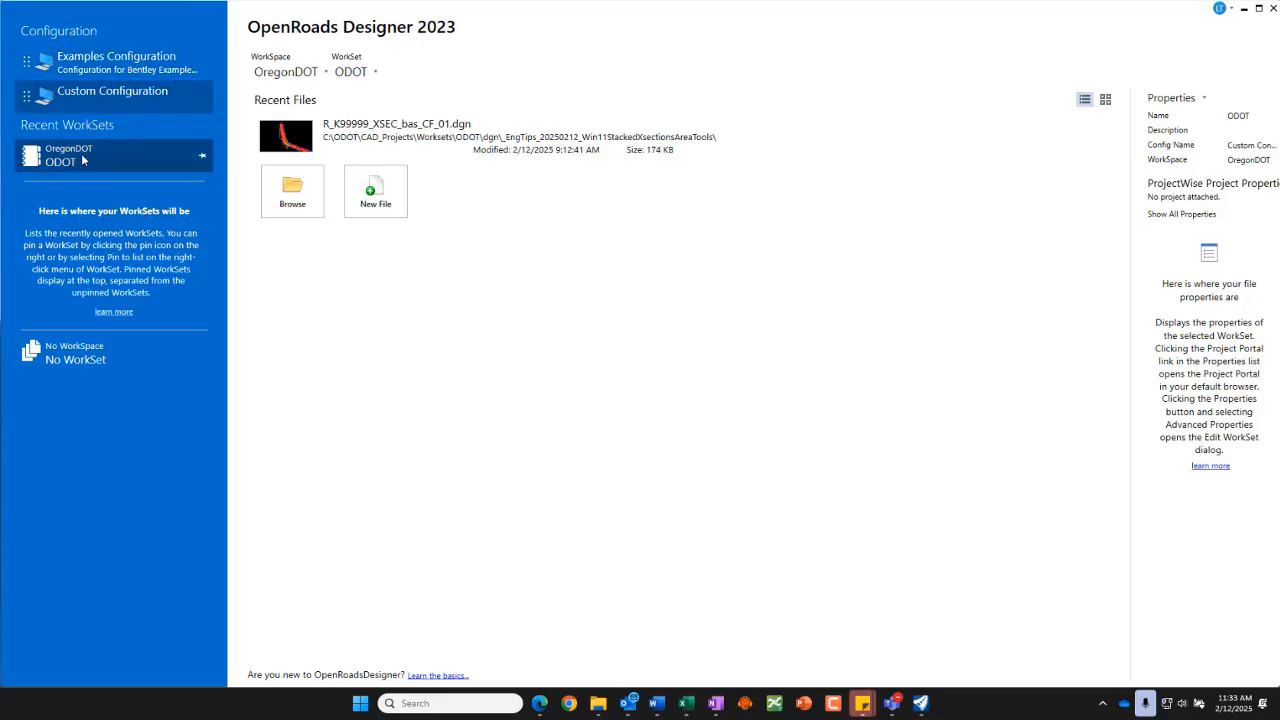
click(295, 193)
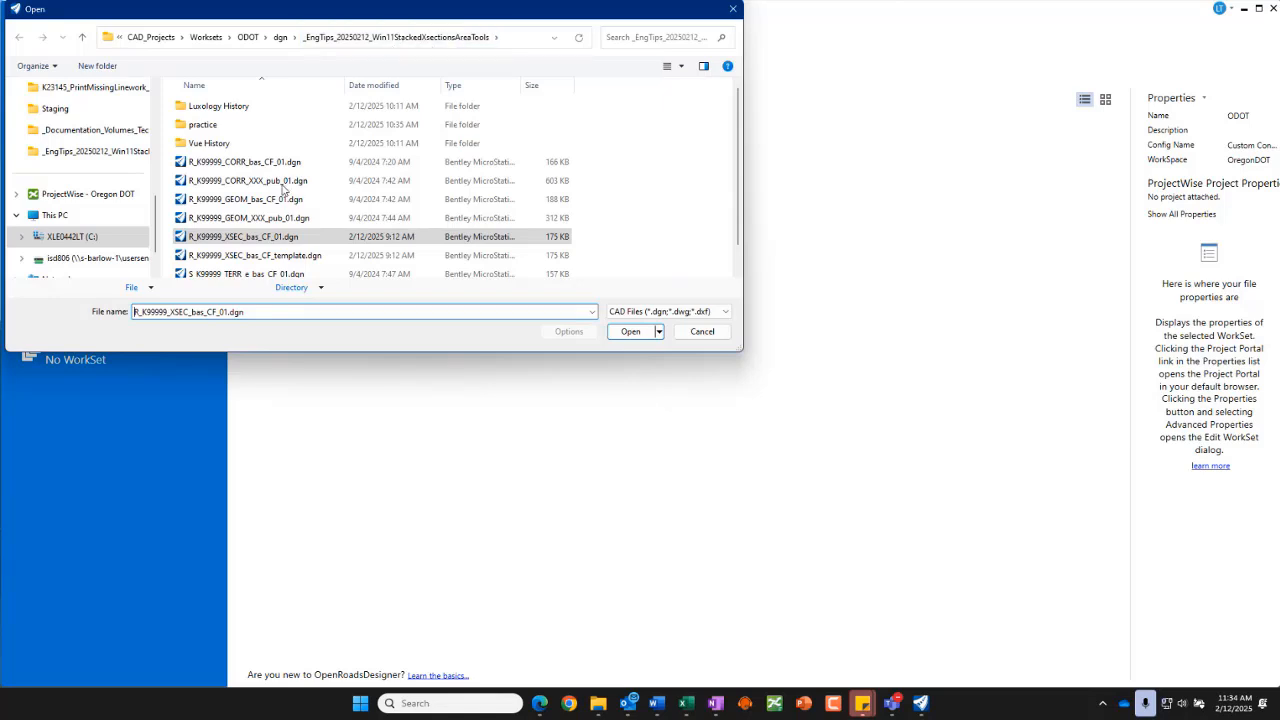
click(233, 238)
click(637, 333)
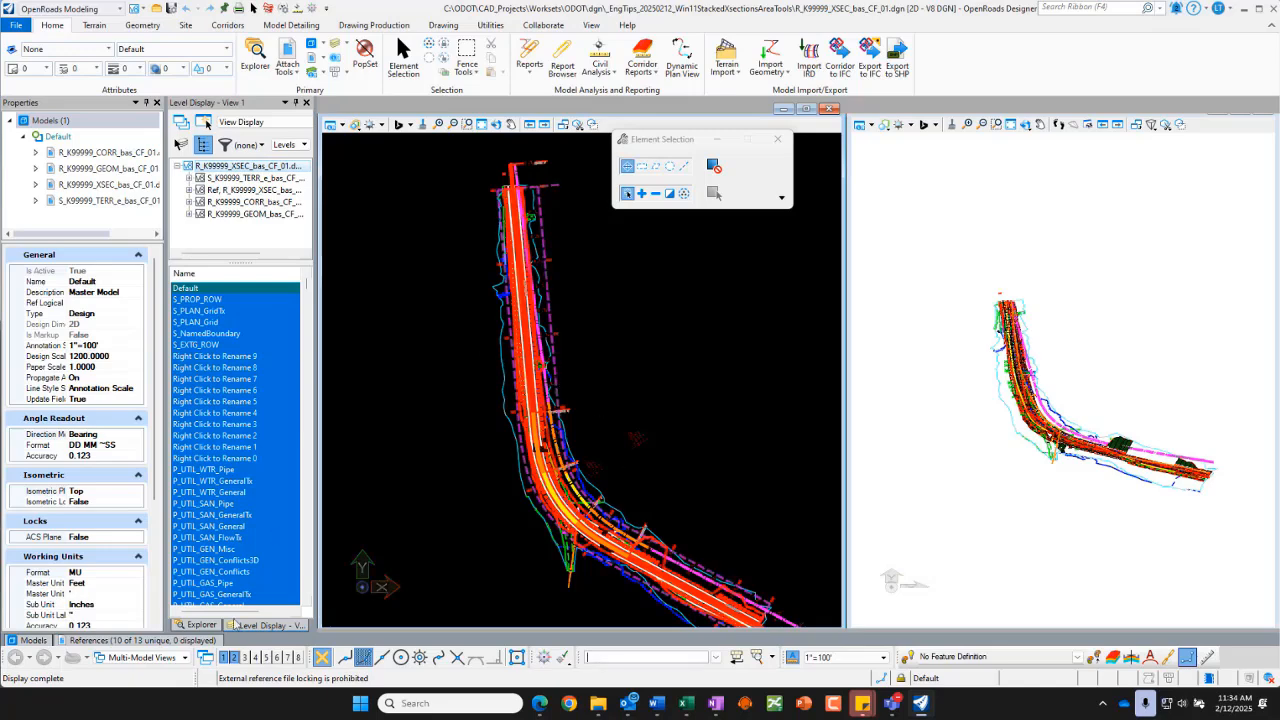
With View 1 active, start placing Civil Cross Section named boundaries and choose the XS Inch 20 Stacked drawing seed.
click(130, 640)
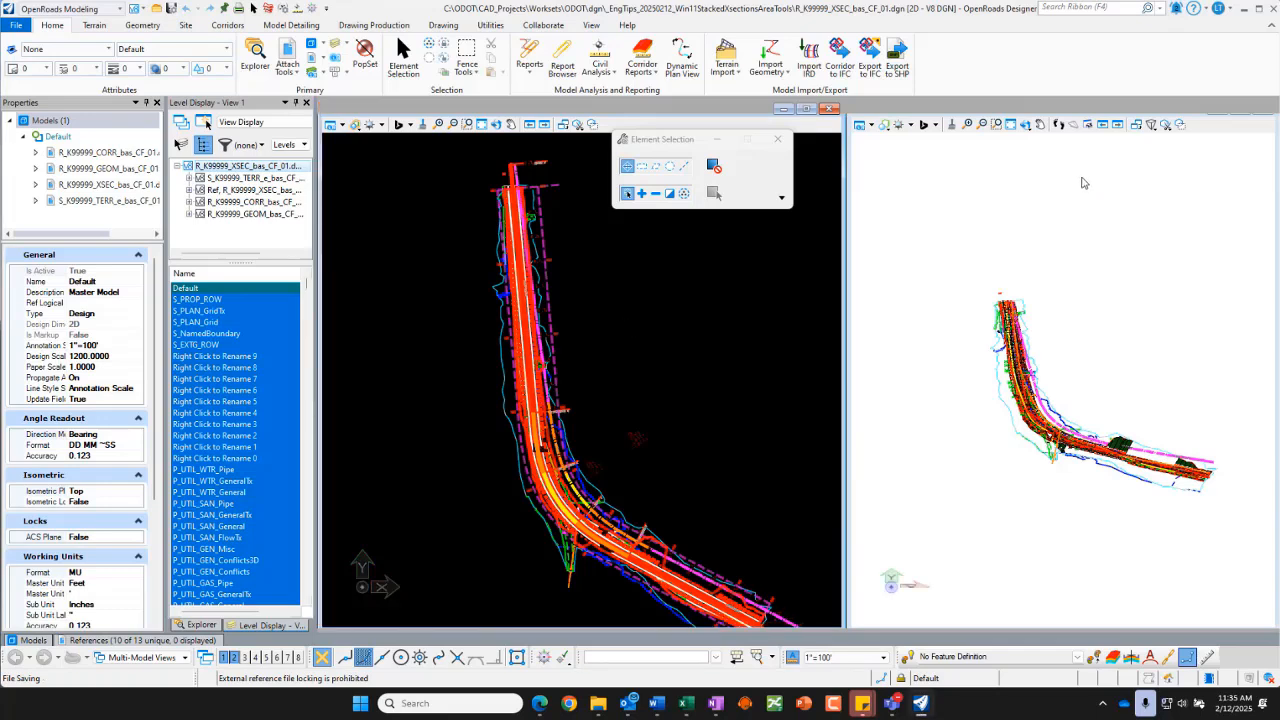
click(178, 640)
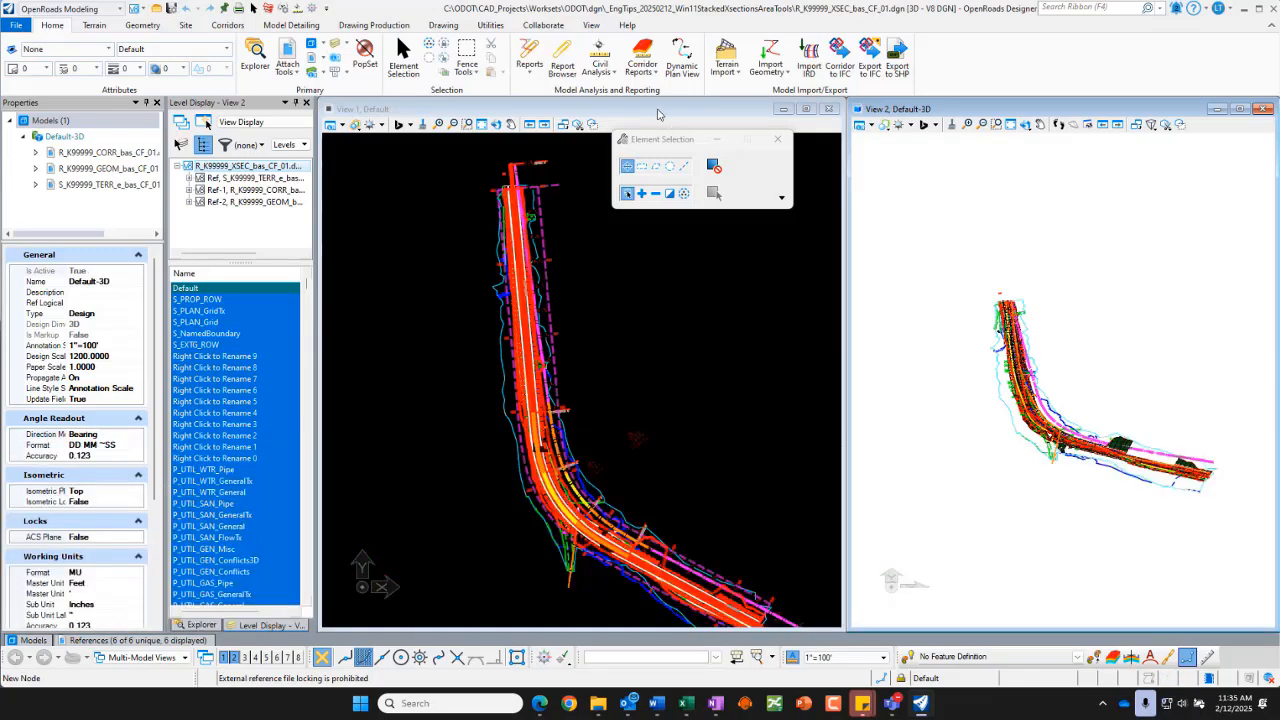
click(662, 118)
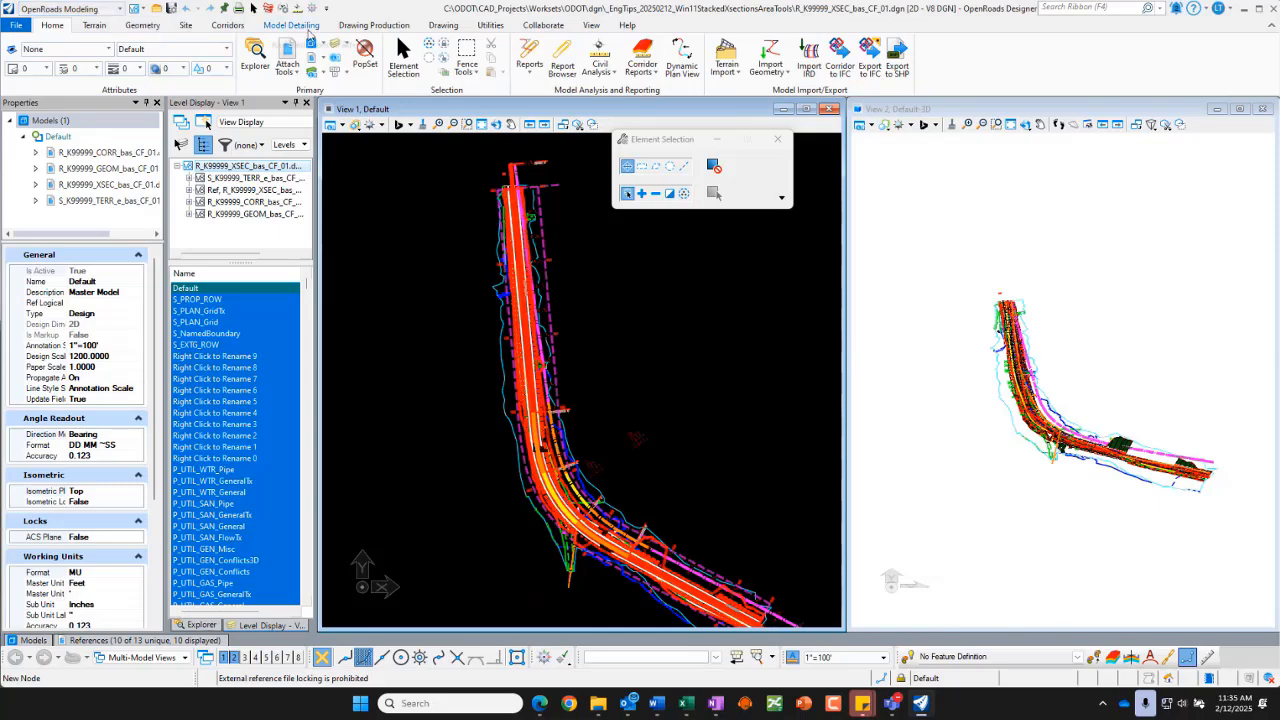
click(387, 27)
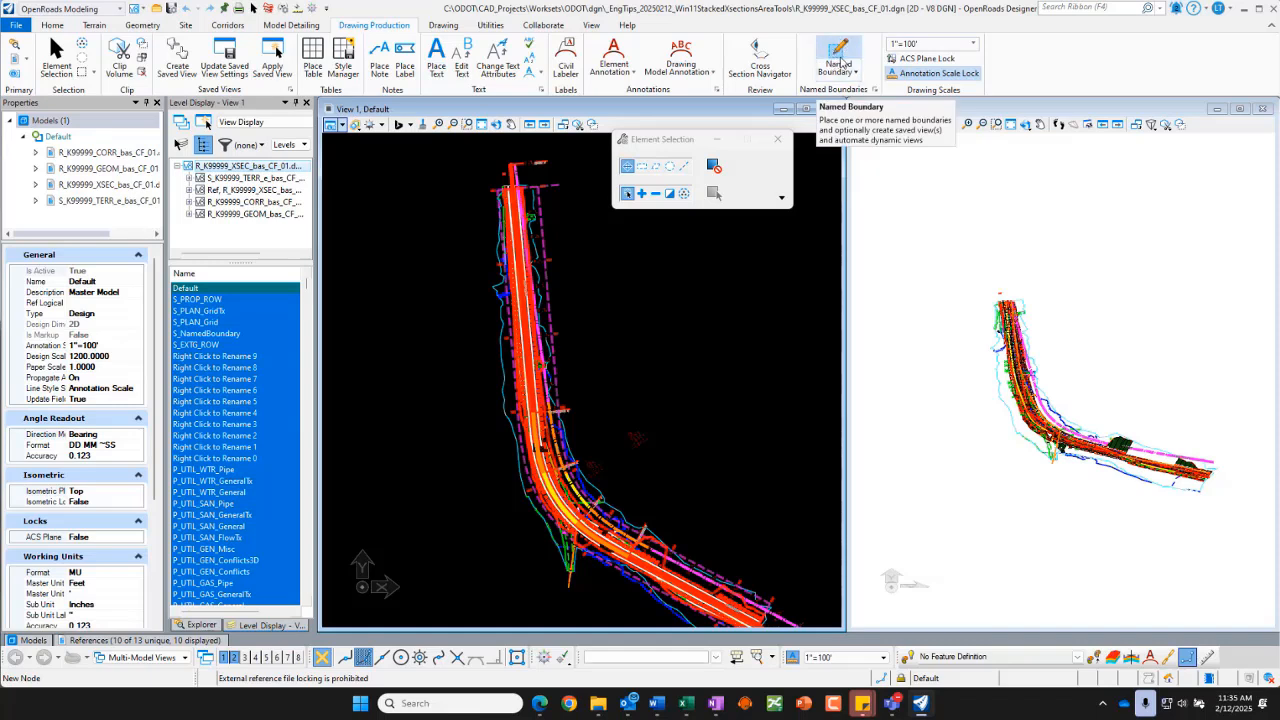
click(841, 56)
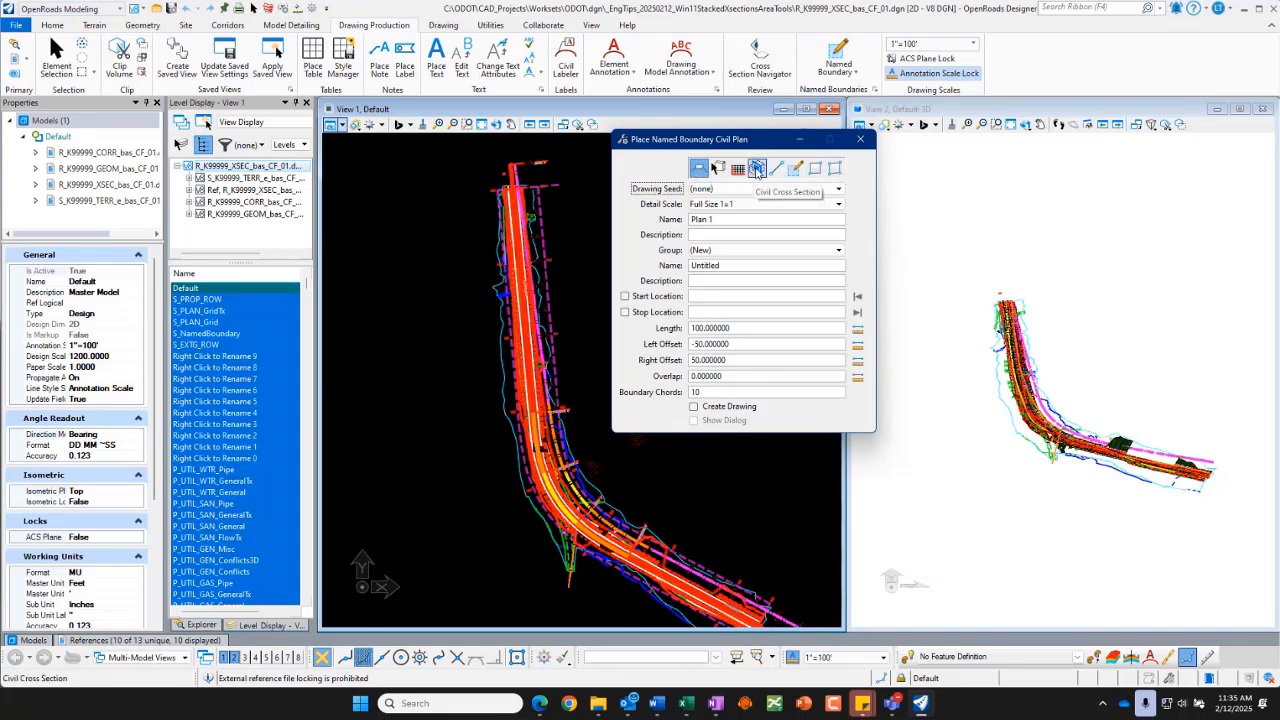
click(757, 168)
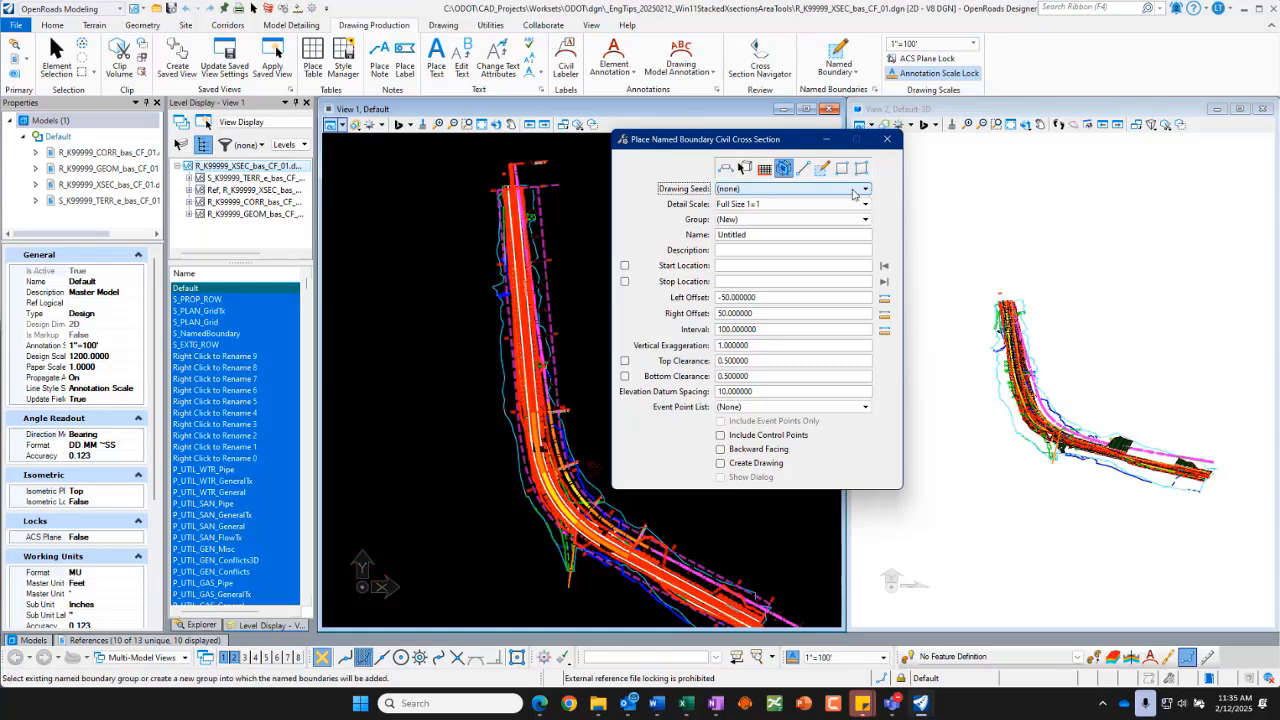
click(862, 190)
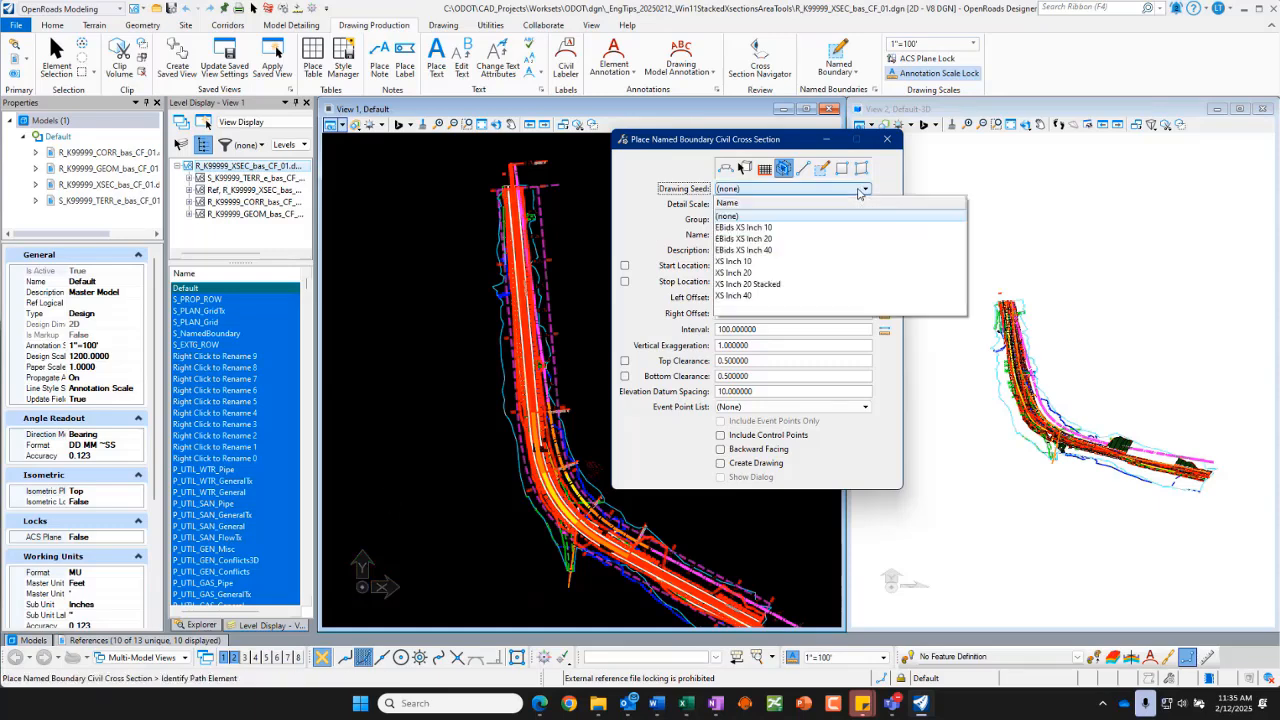
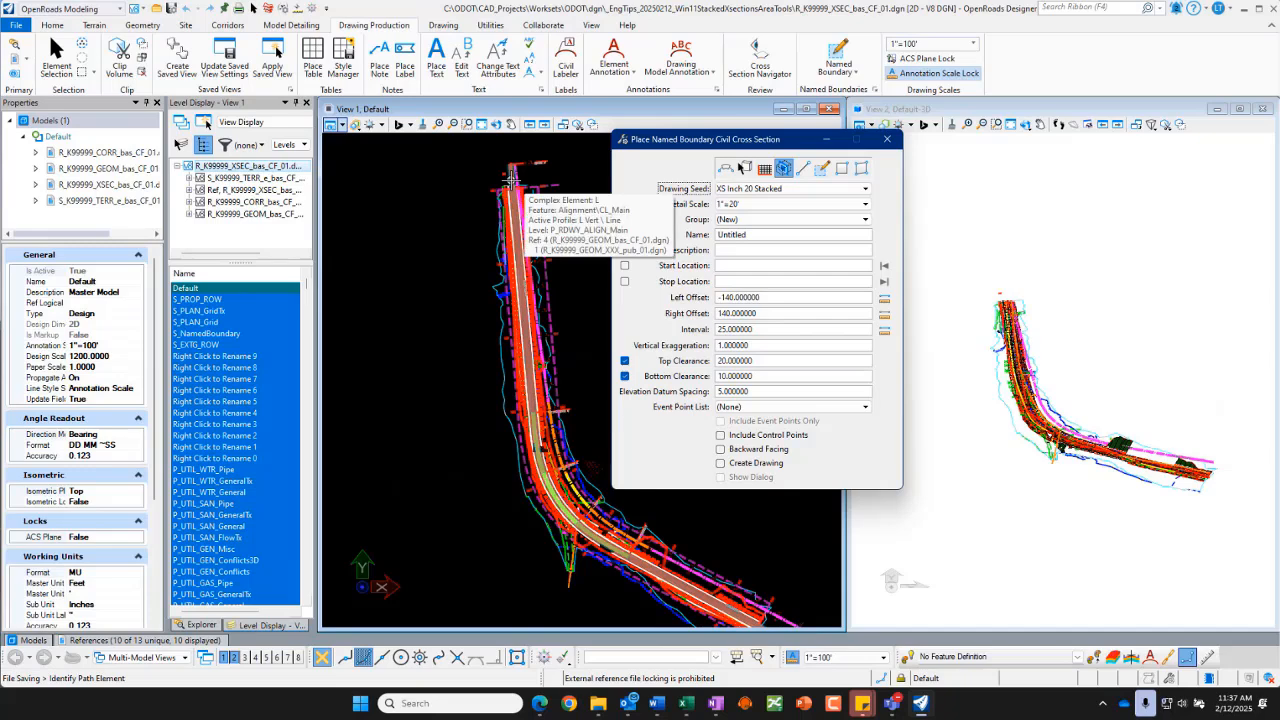
Identify the L centerline alignment as the boundary path and describe the new group as "Interval 25', -75 to CL".
click(511, 178)
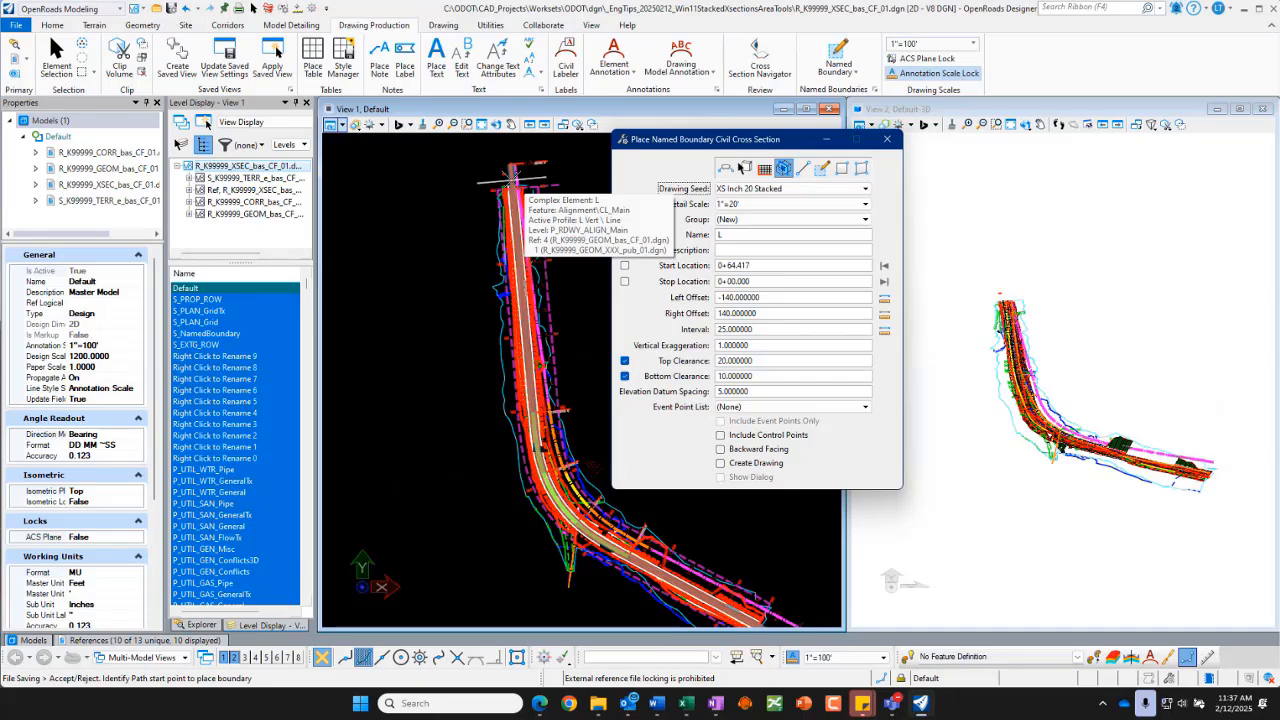
click(511, 178)
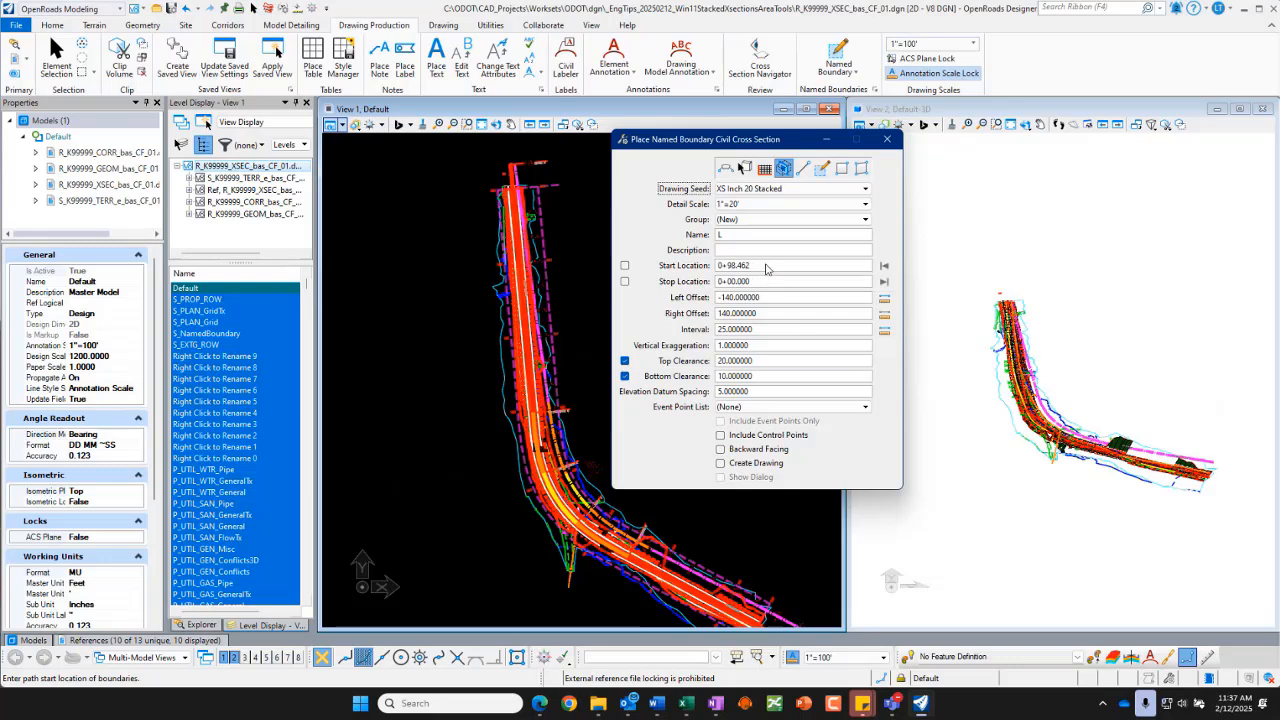
click(729, 252)
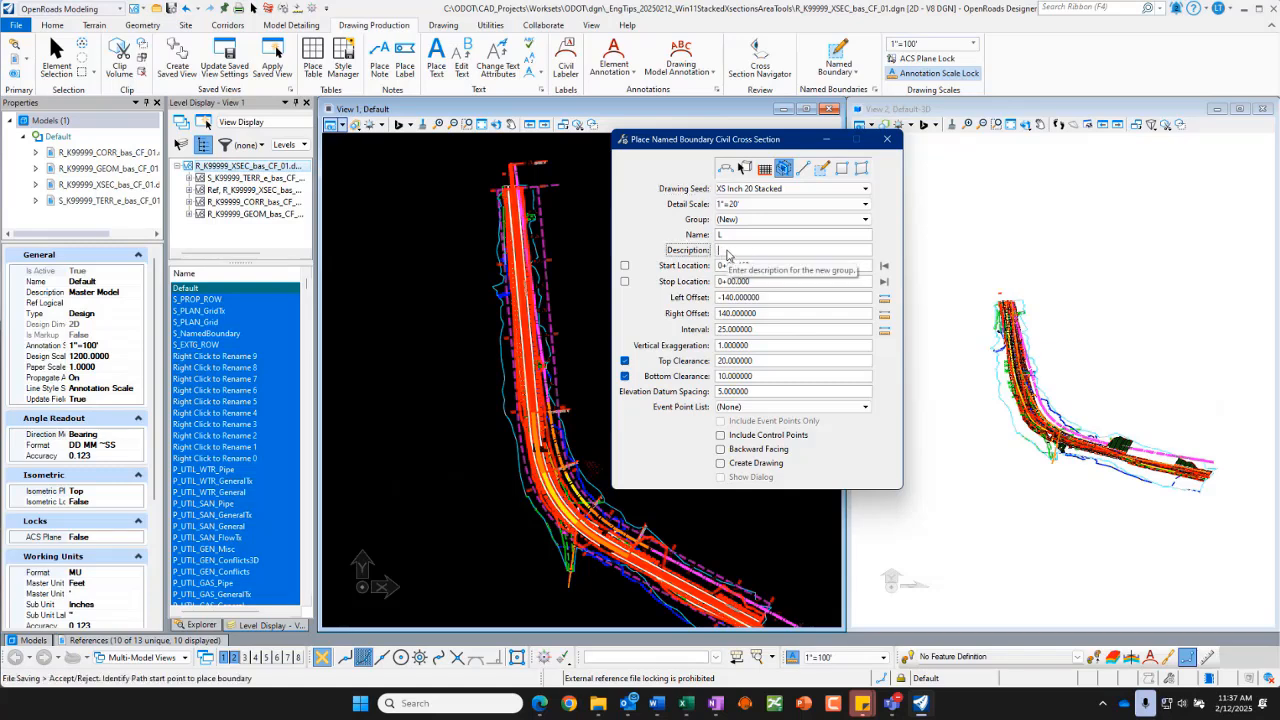
text(Interval 25',)
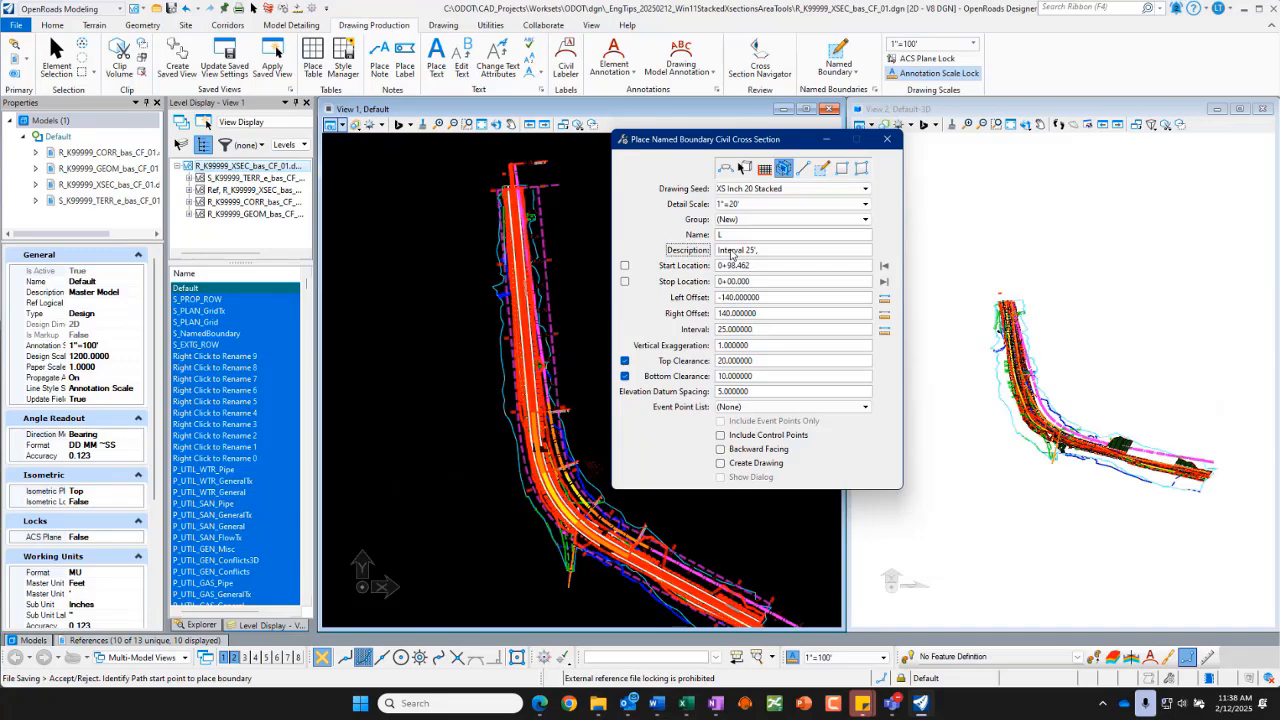
text( -75 to CL)
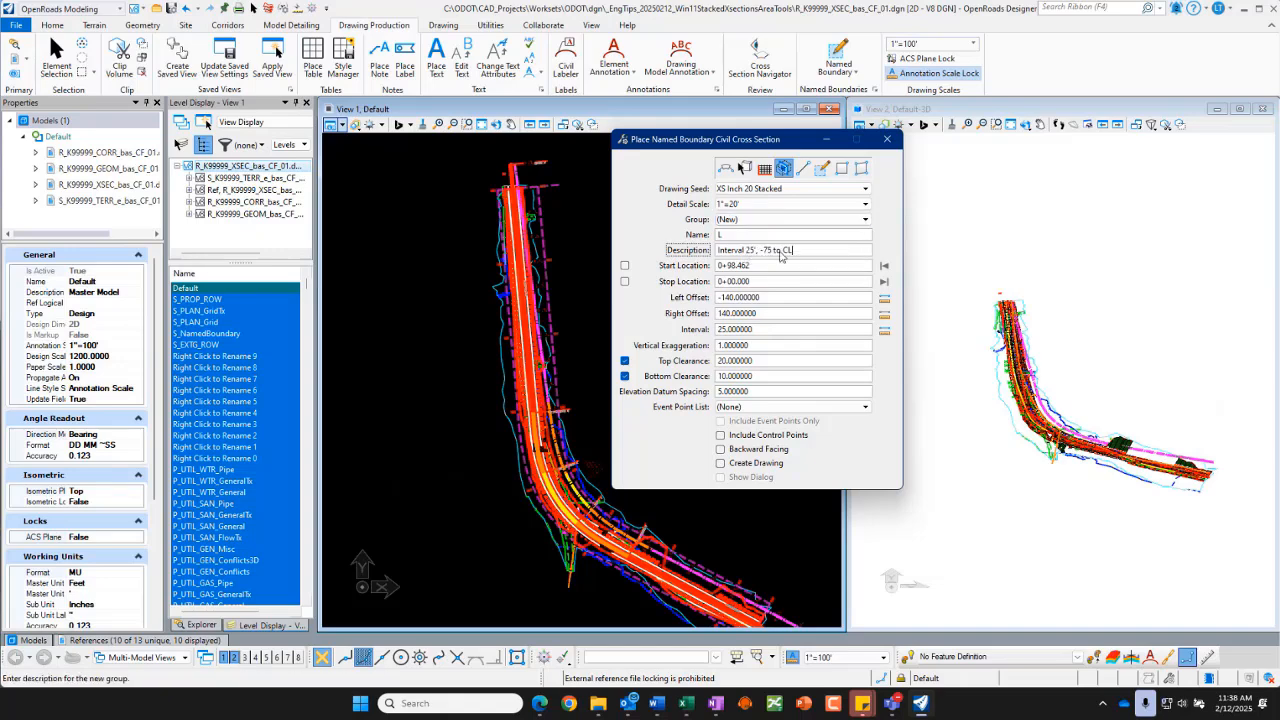
Set the cross-section boundaries' start location to 2+00 and stop location to 4+00.
click(760, 267)
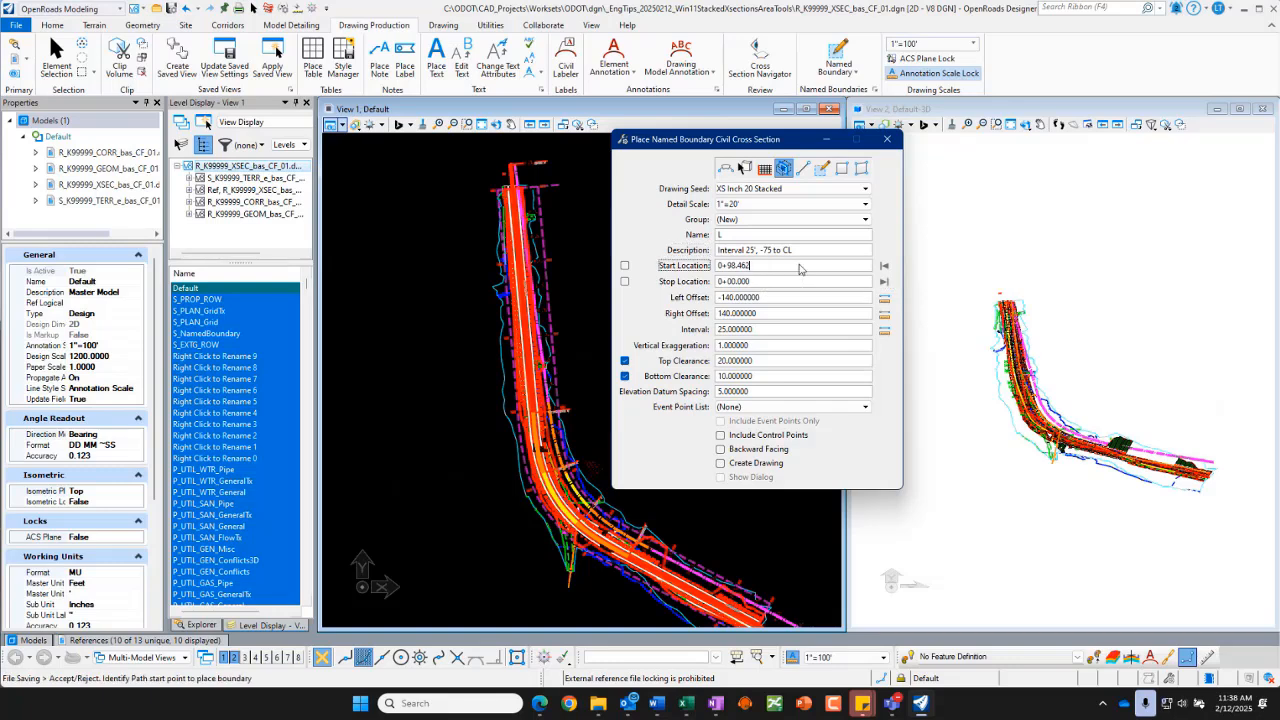
drag(748, 271, 717, 267)
text(200)
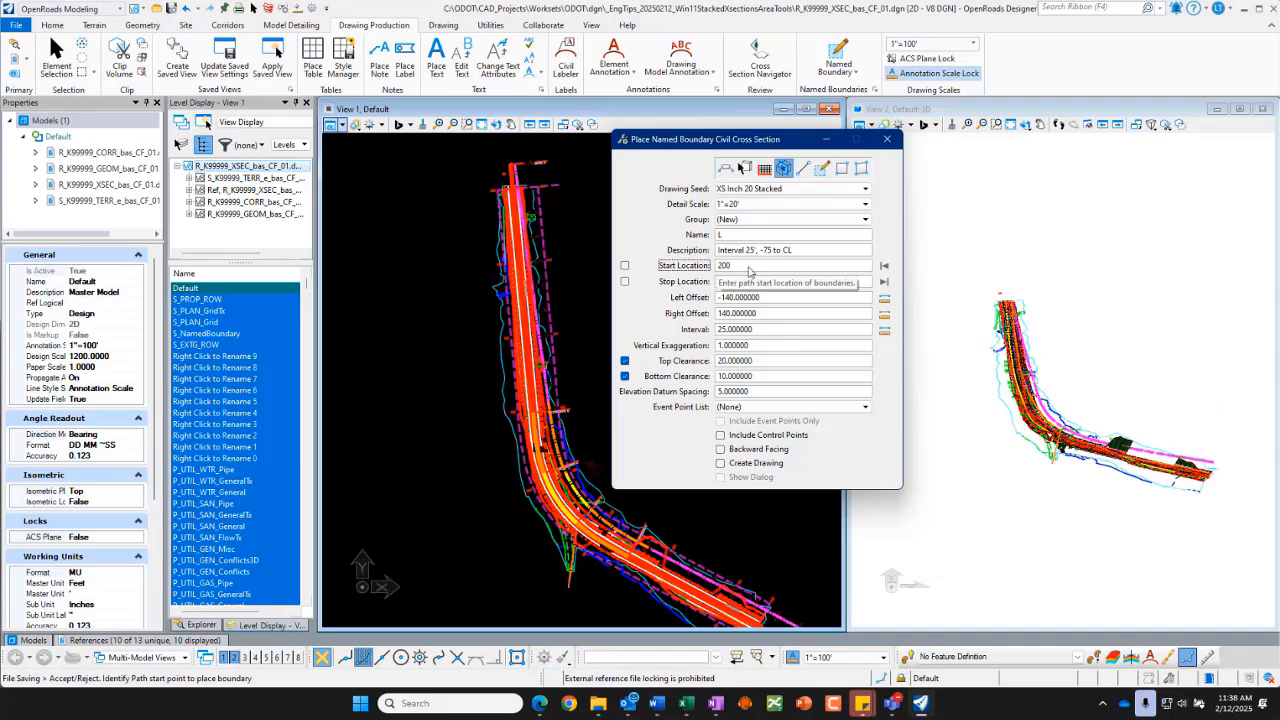
key(Tab)
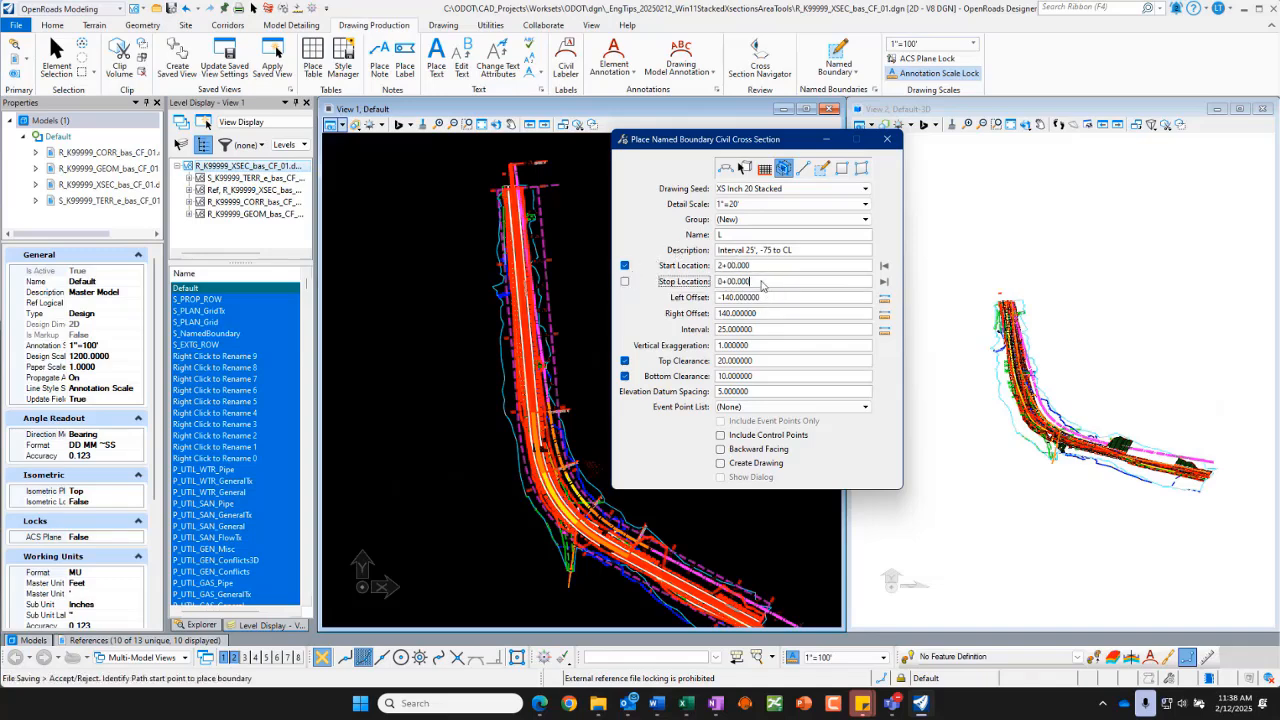
drag(752, 281, 718, 283)
text(1+00)
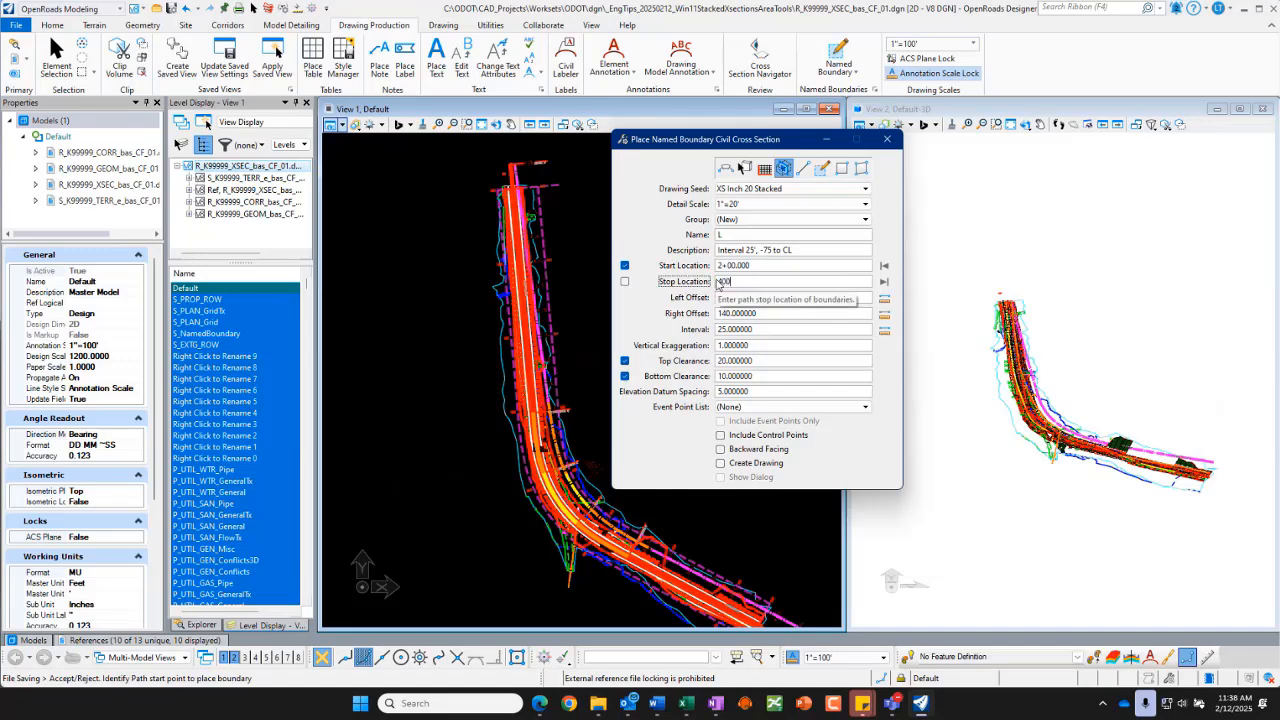
key(Tab)
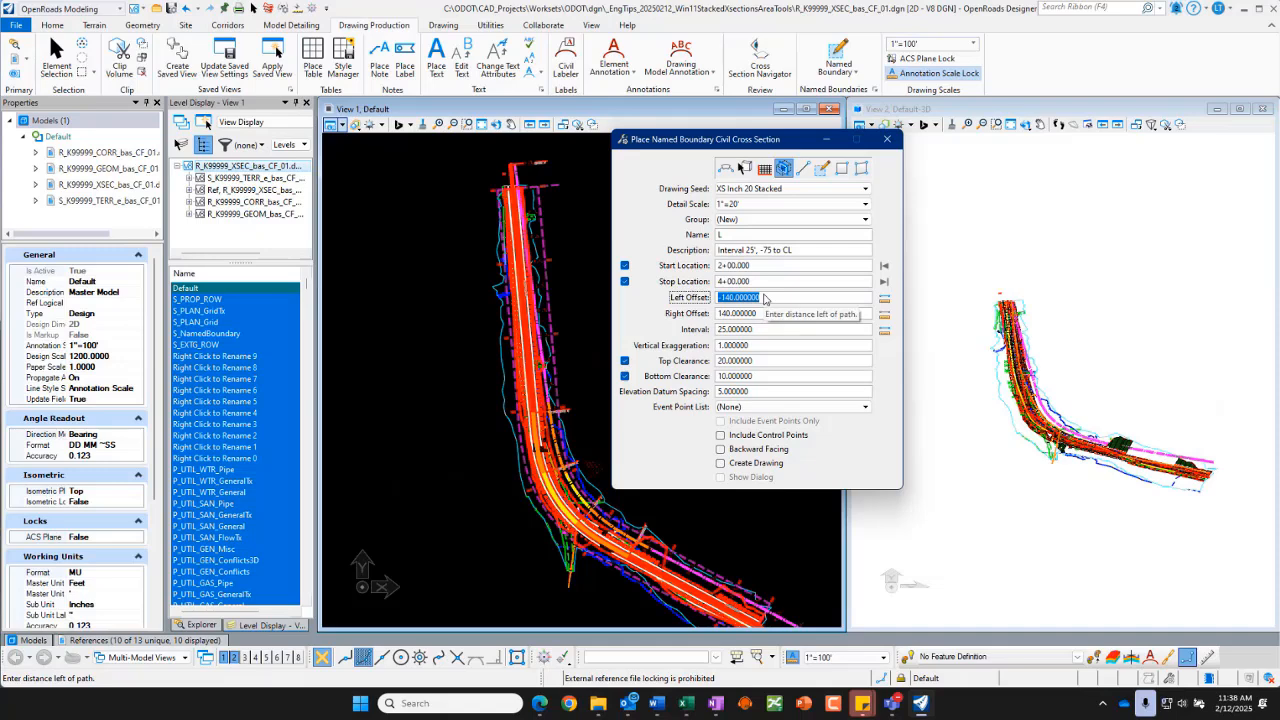
Set the boundaries' left offset to -75 and right offset to 0.
text(-75)
key(Tab)
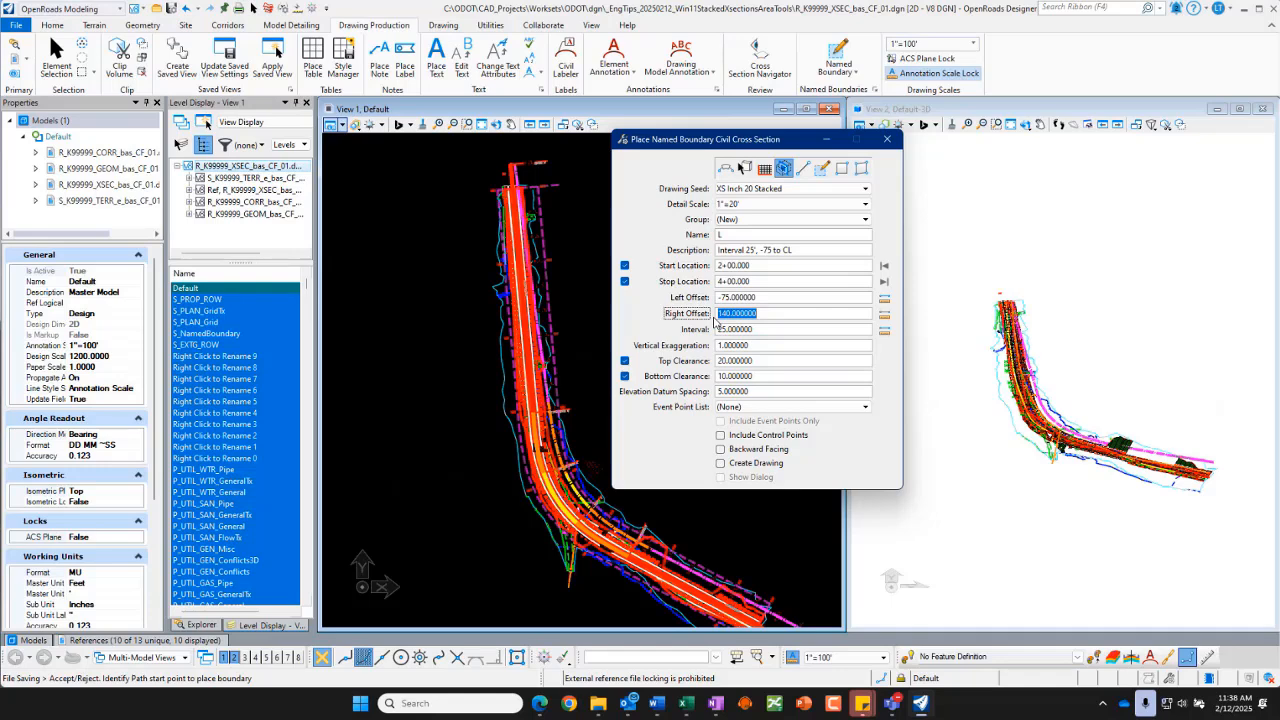
text(0)
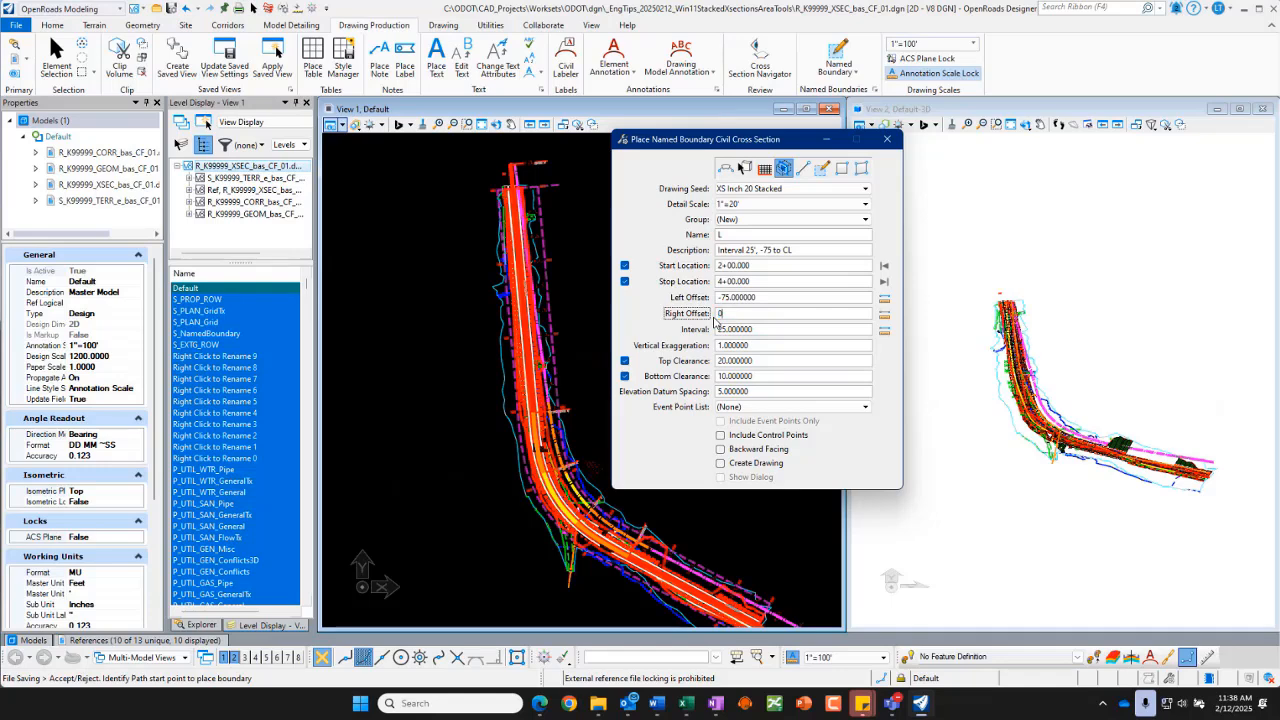
click(786, 332)
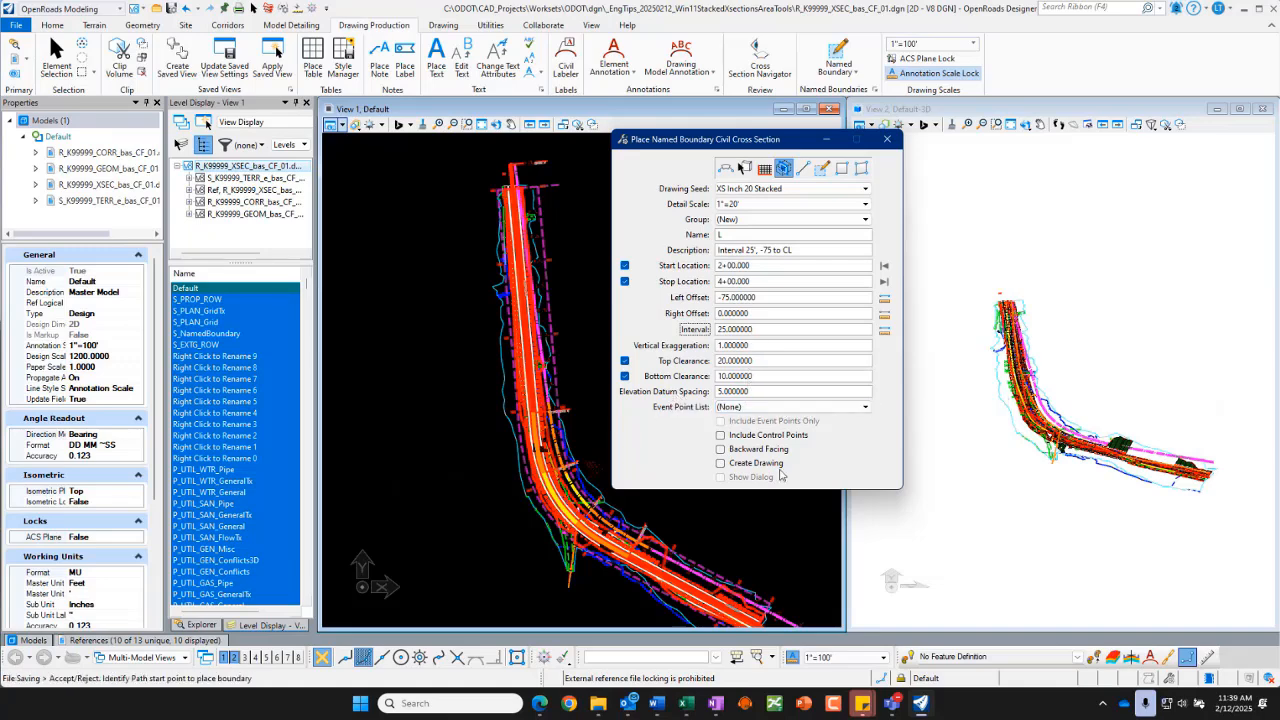
Enable Create Drawing with its dialog shown, and place the cross-section named boundaries along the L alignment in View 1.
click(721, 464)
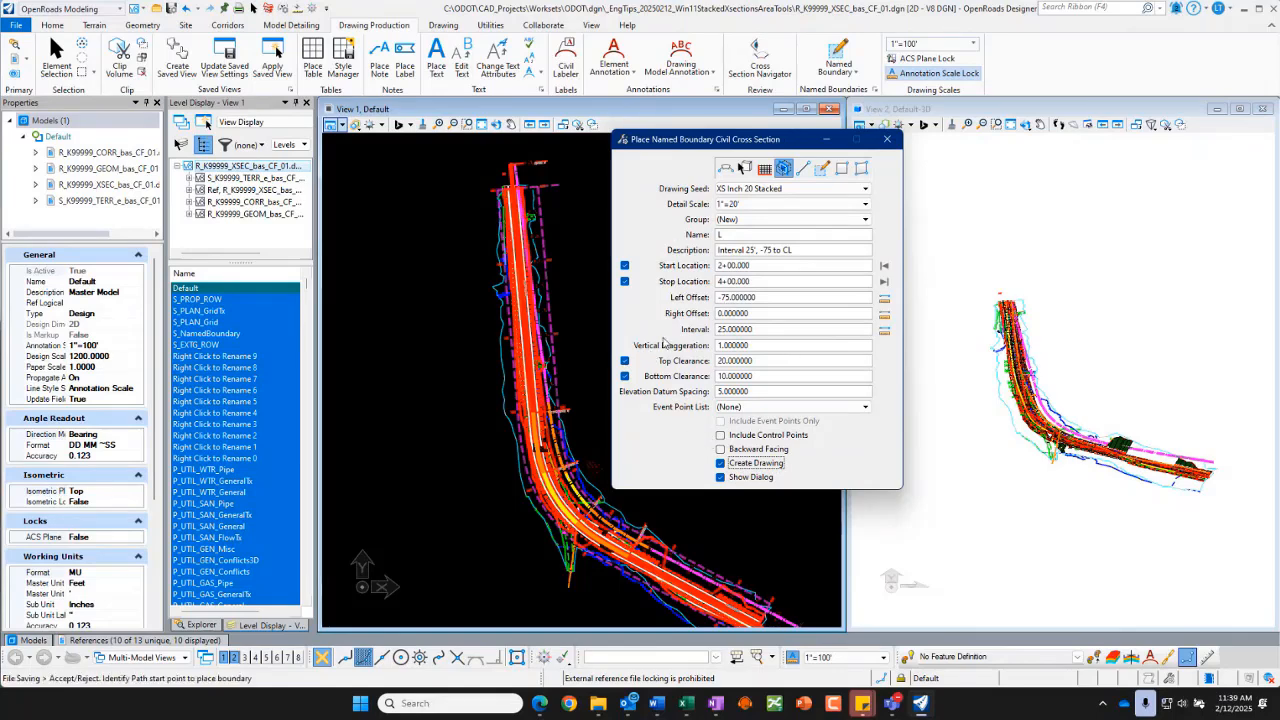
click(391, 362)
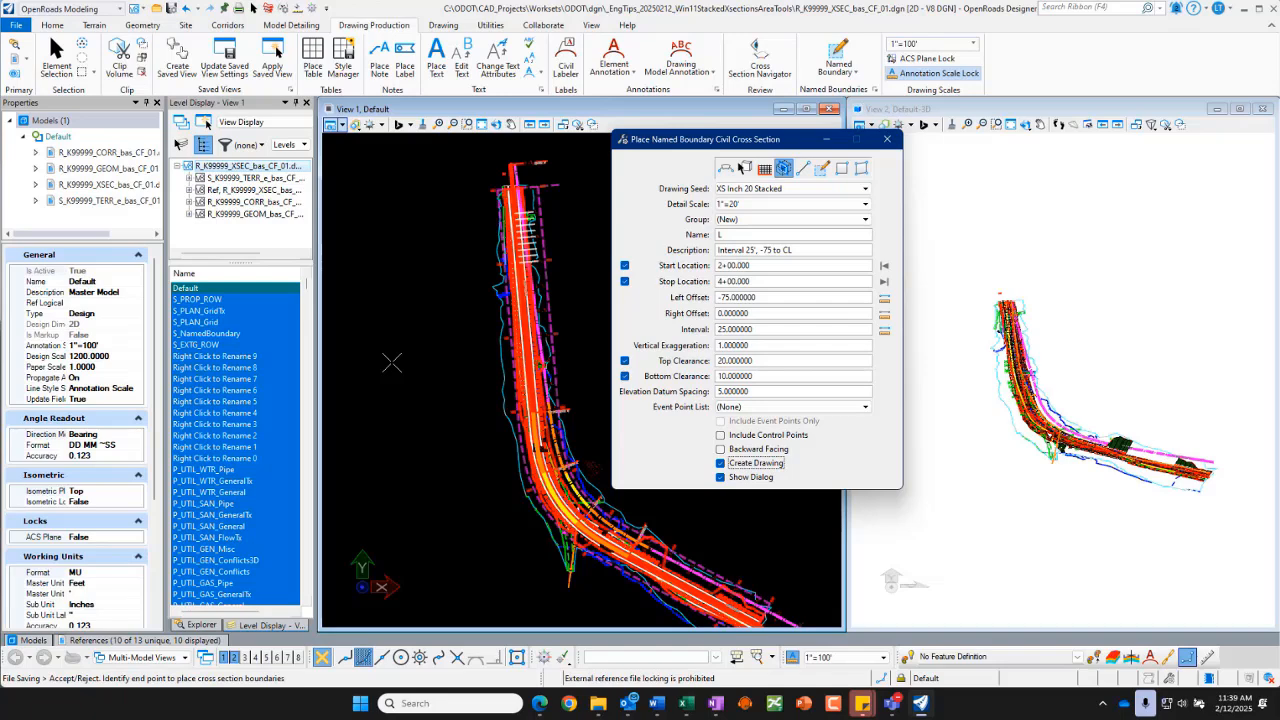
click(391, 362)
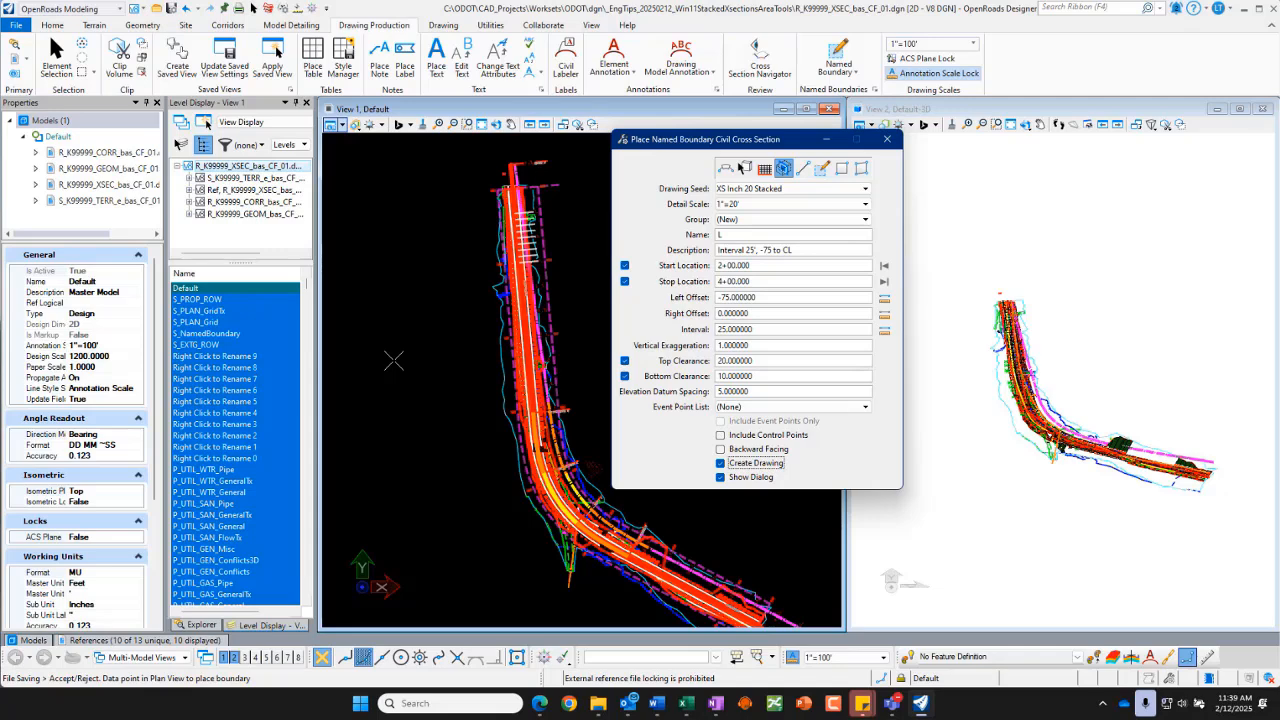
click(393, 360)
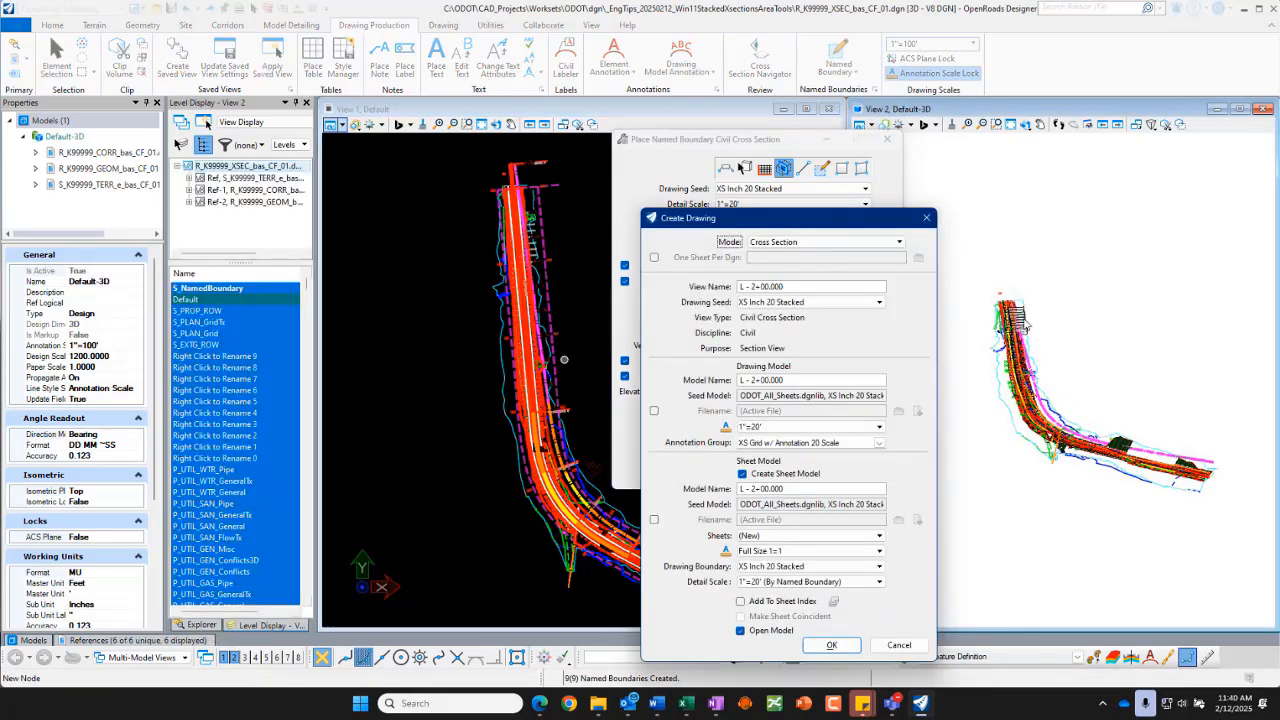
Examine the placed cross-section boundaries up close in View 2 and move the Create Drawing dialog clear of that view.
scroll(1020, 326, up, 2)
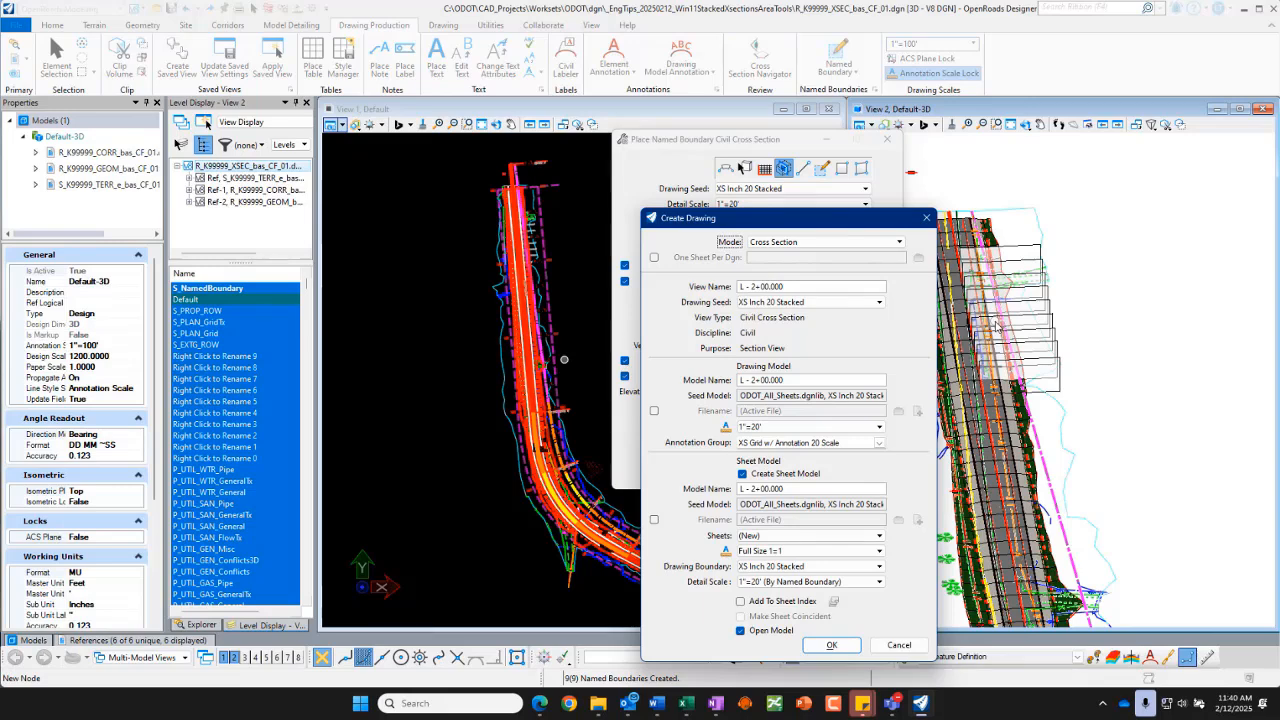
scroll(997, 326, up, 2)
drag(773, 221, 714, 125)
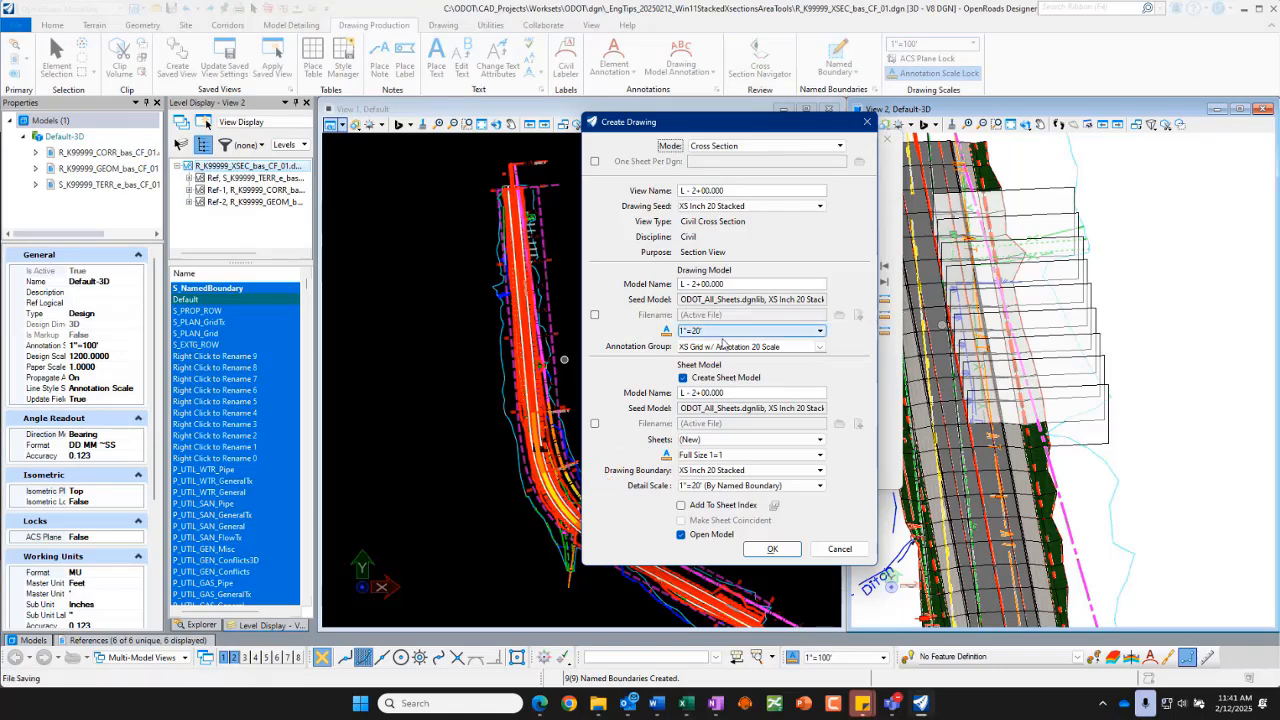
Create the cross-section drawings and sheet model from the XS Inch 20 Stacked seed at 1"=20', and review the stacked sections on the sheet.
click(772, 550)
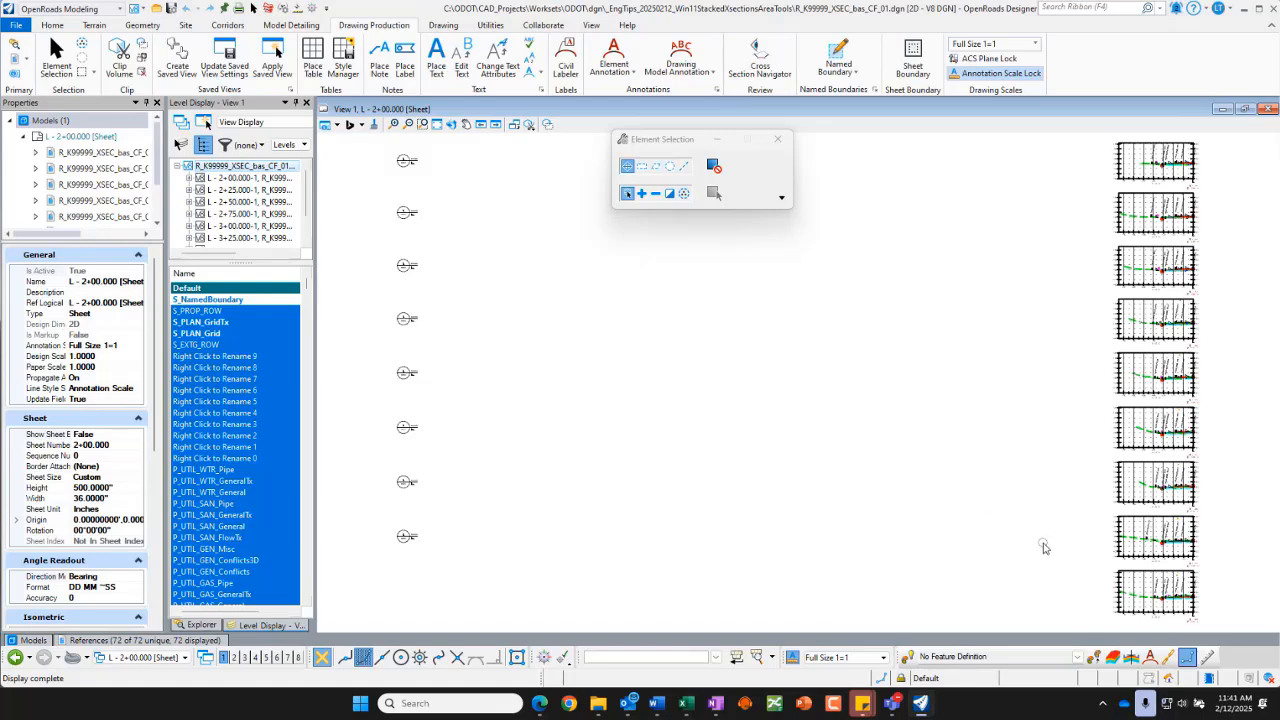
scroll(930, 540, down, 3)
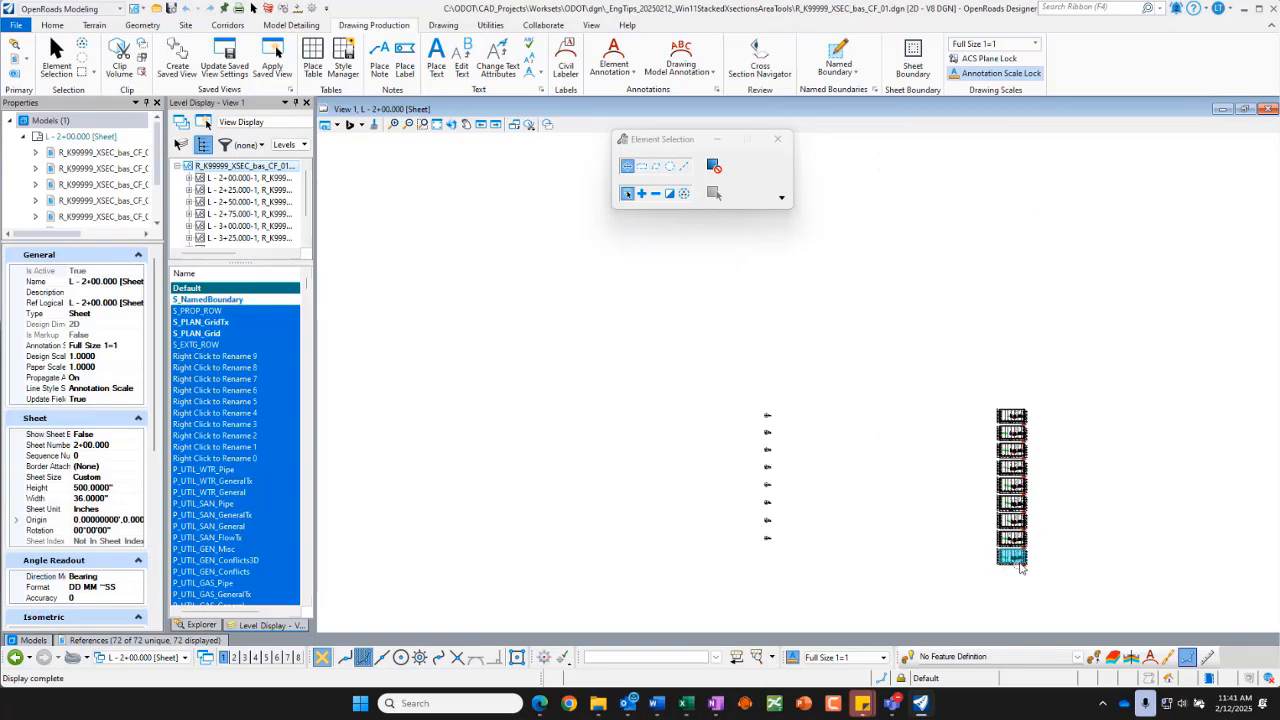
scroll(1018, 566, up, 6)
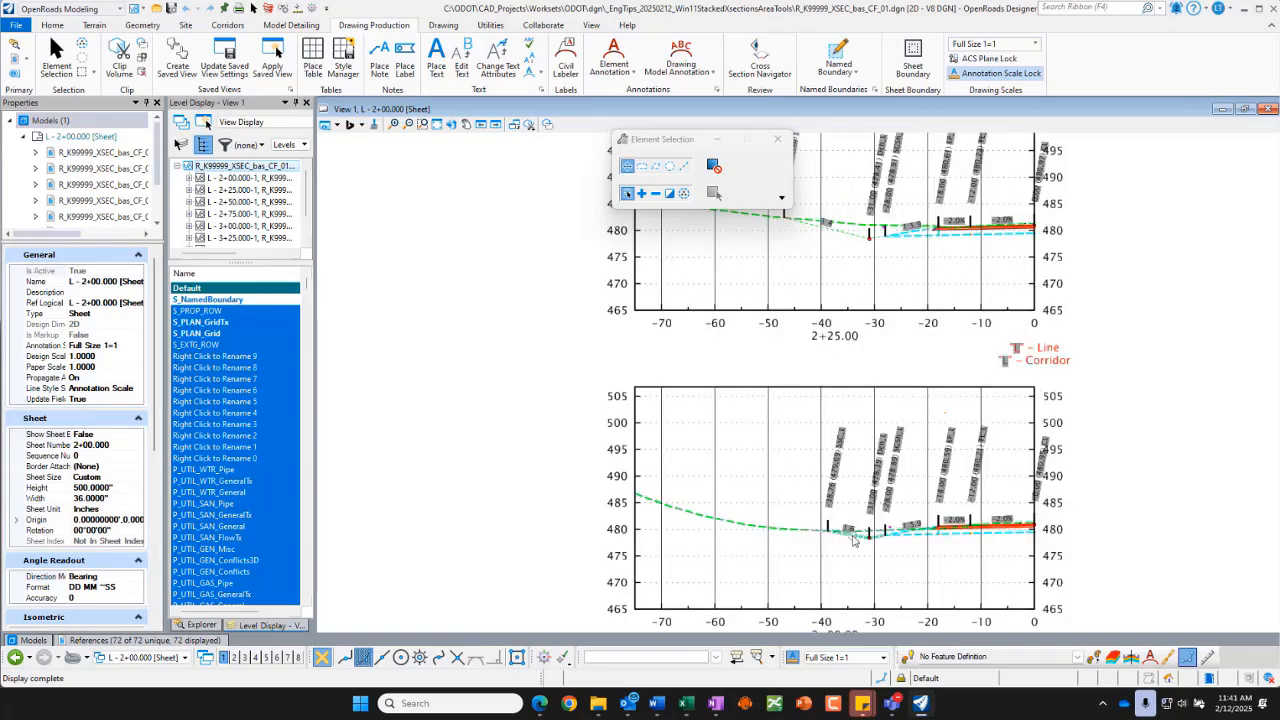
scroll(897, 586, down, 3)
scroll(828, 593, down, 2)
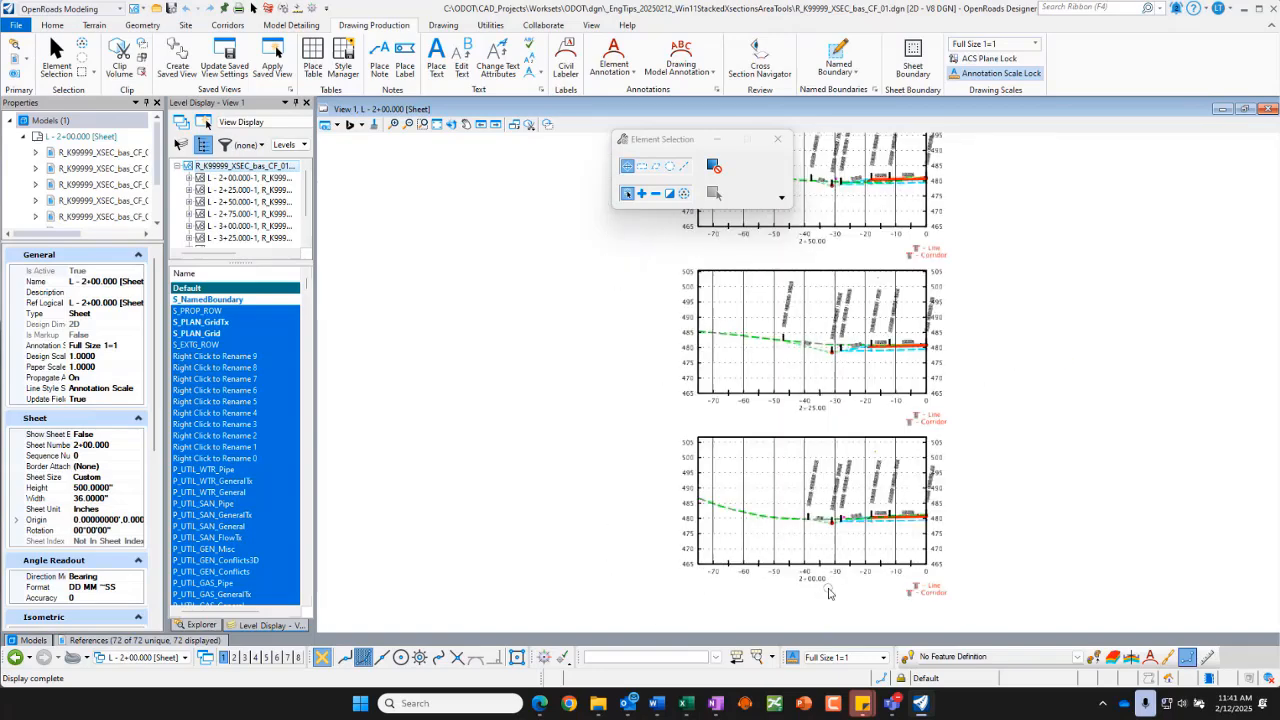
scroll(828, 593, up, 2)
scroll(811, 485, down, 2)
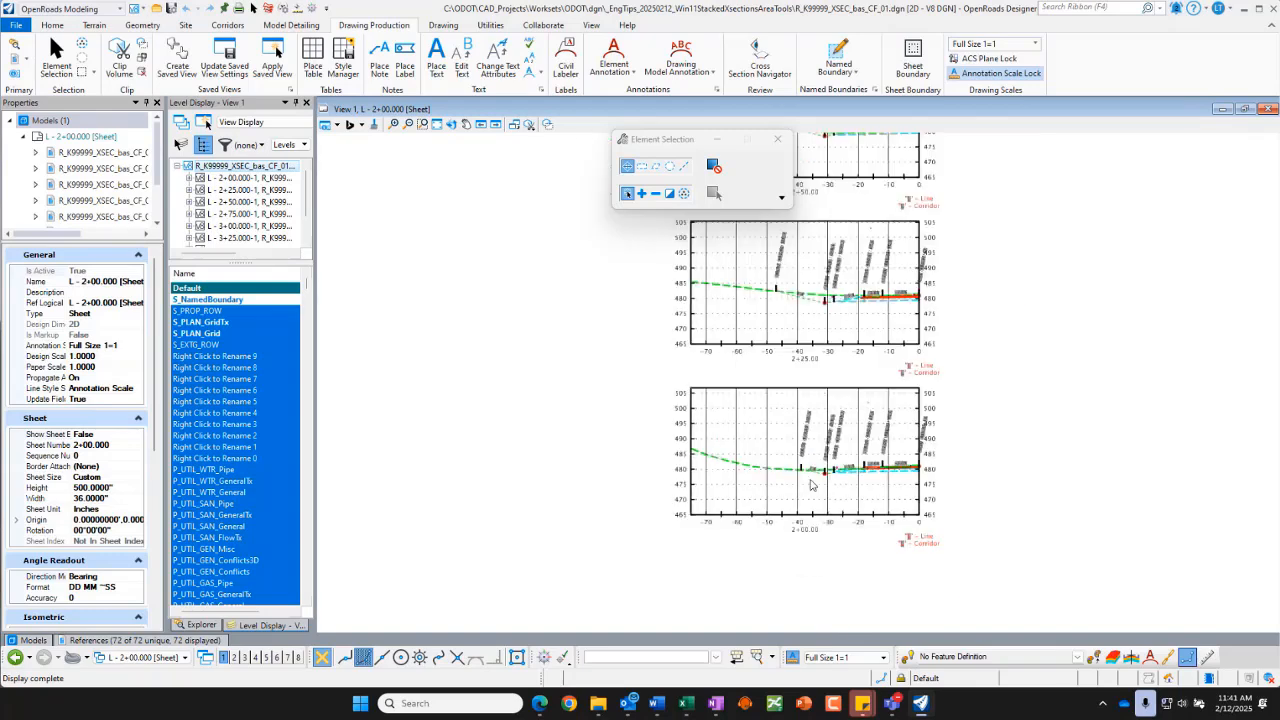
Move the Element Selection dialog clear of the sections and examine the annotations of the 2+25.00 cross section up close.
drag(689, 143, 1043, 105)
scroll(899, 238, up, 2)
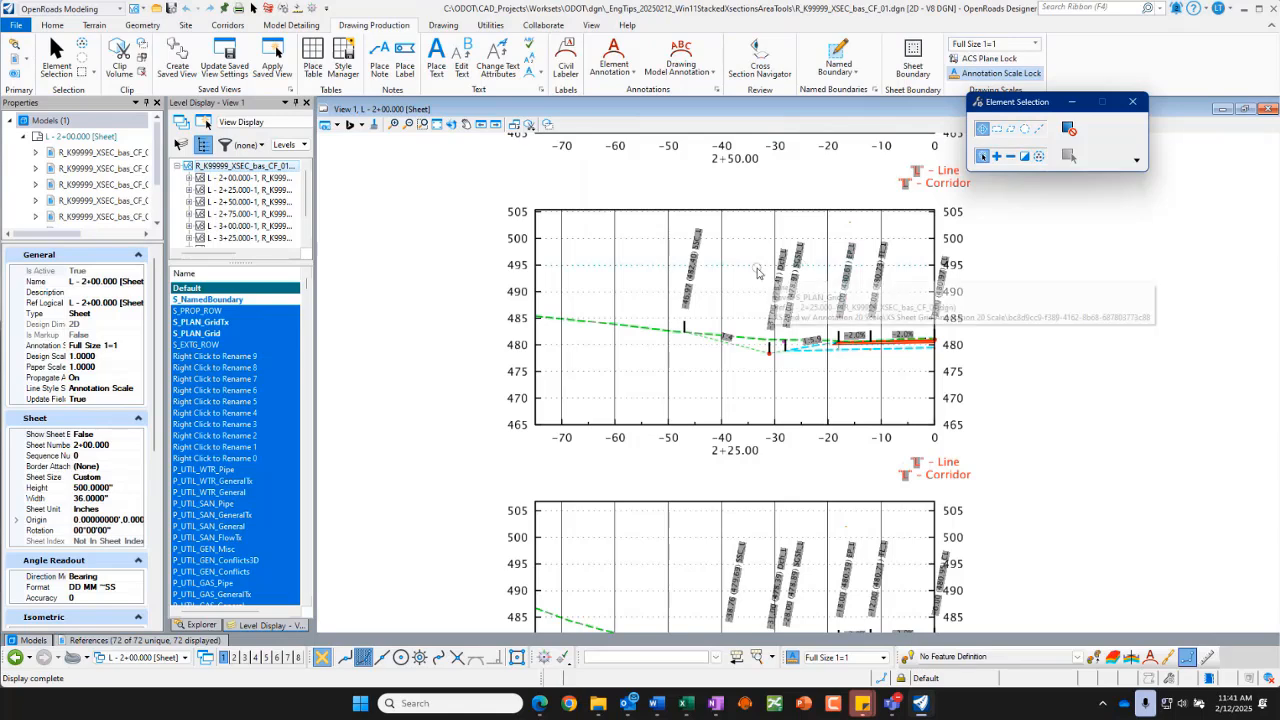
scroll(757, 271, up, 2)
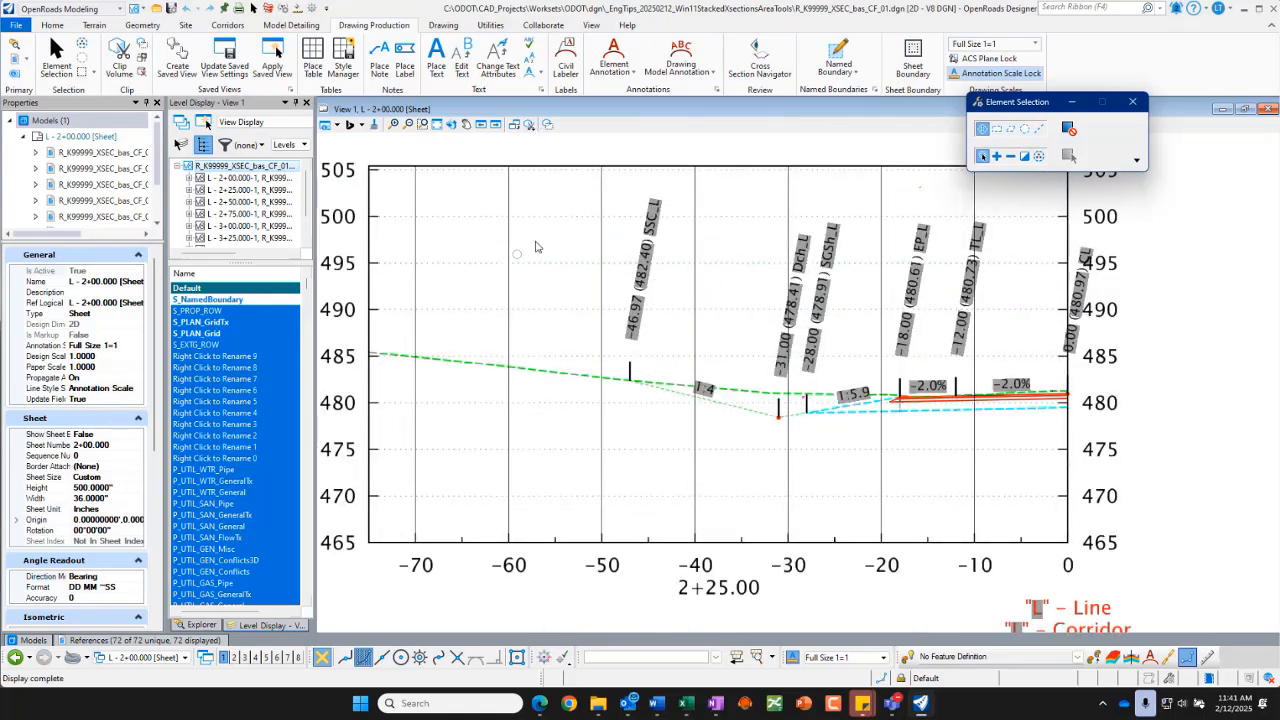
middle_drag(722, 242, 750, 242)
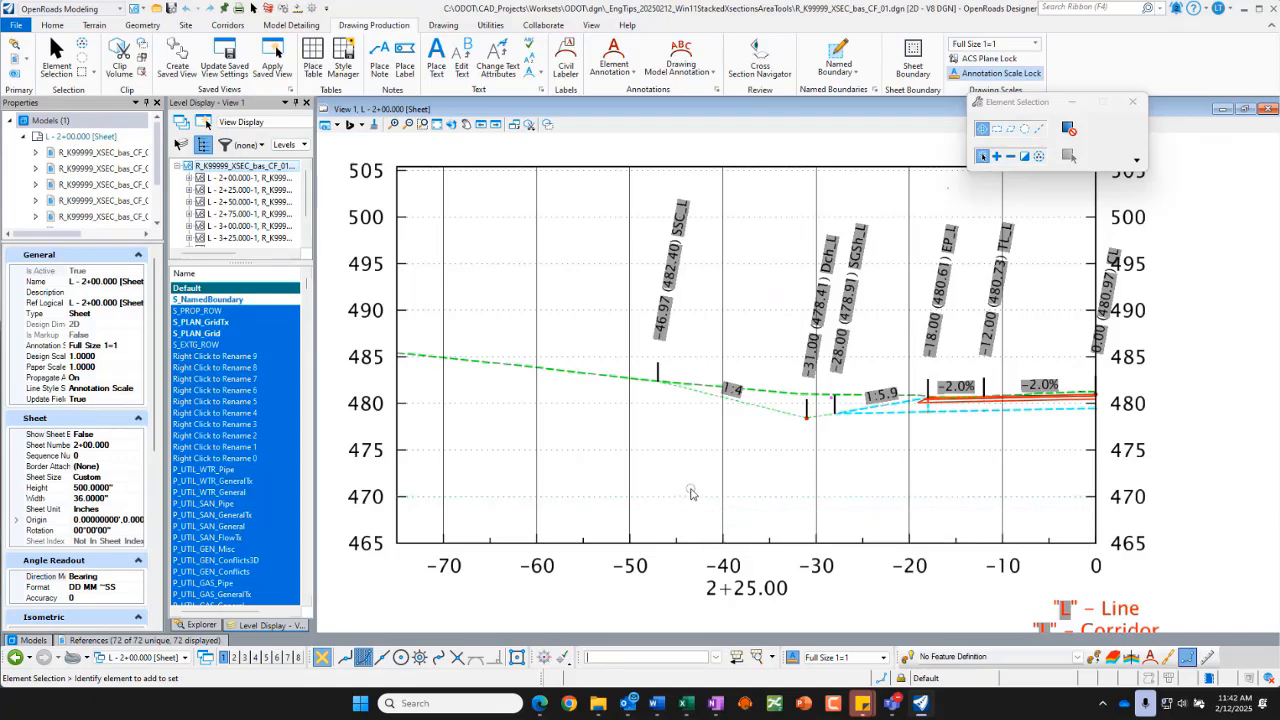
Open the L - 2+25.000 drawing model.
click(185, 658)
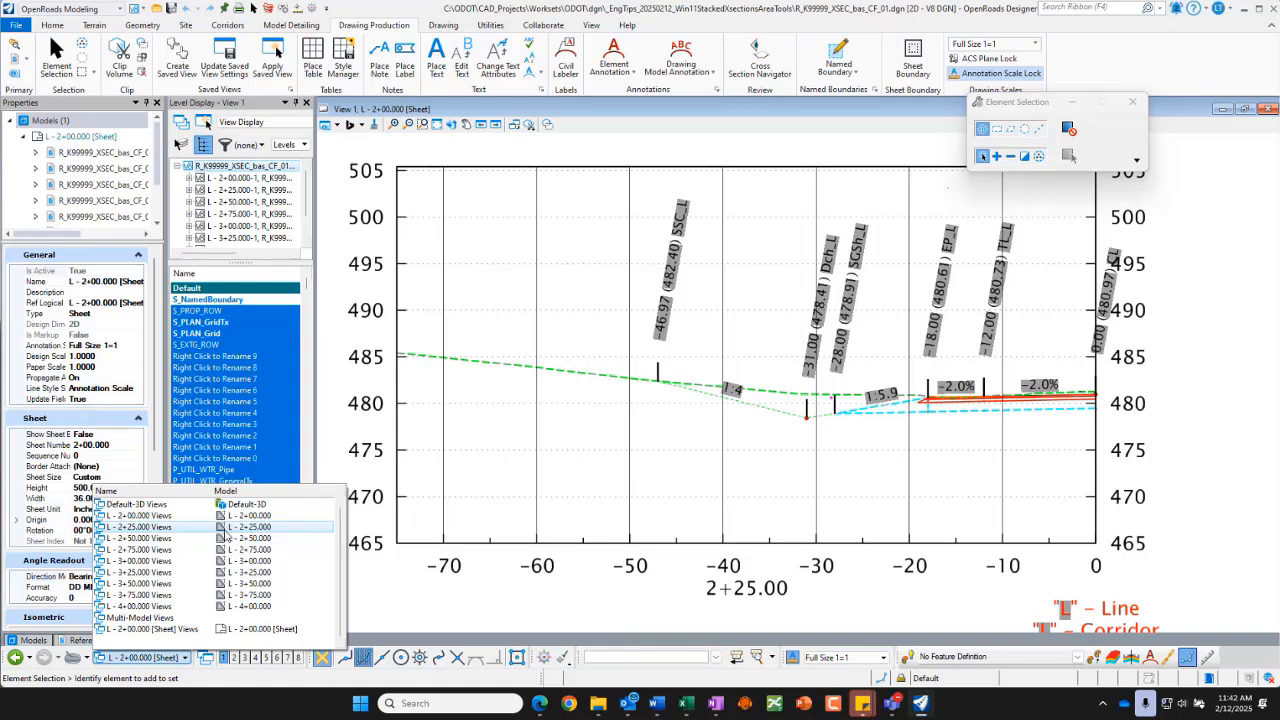
scroll(245, 535, up, 1)
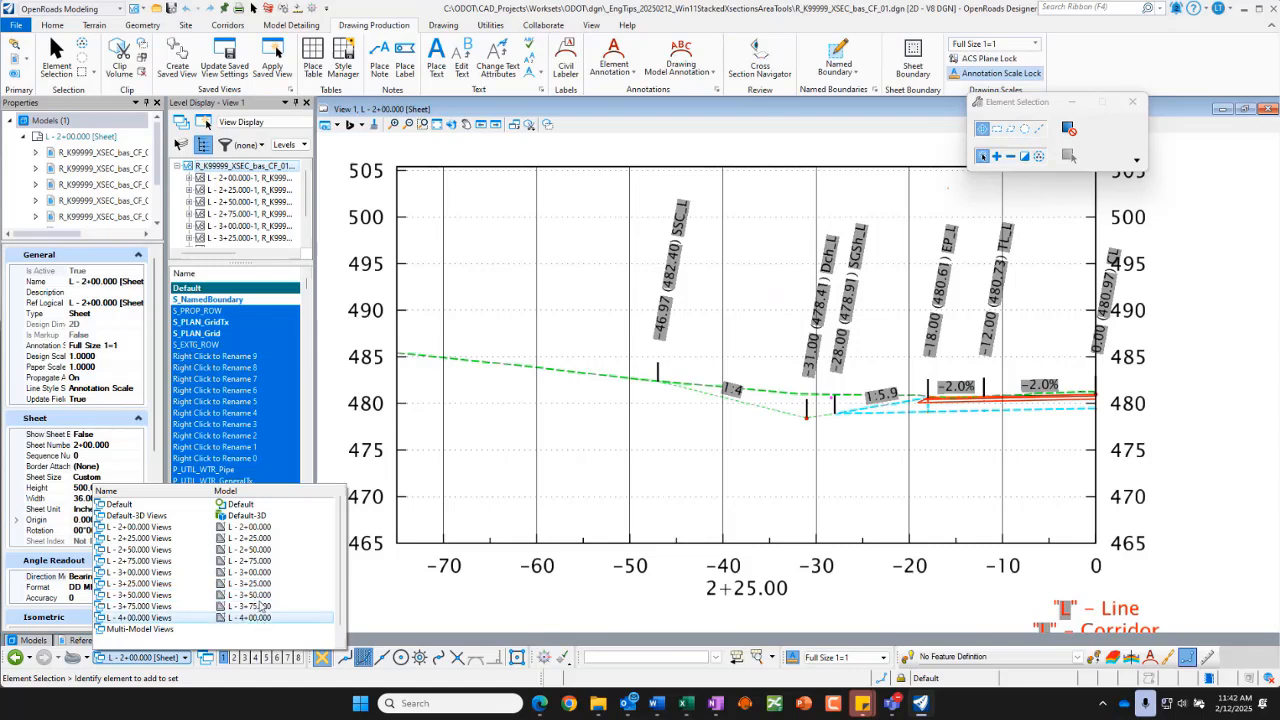
click(258, 538)
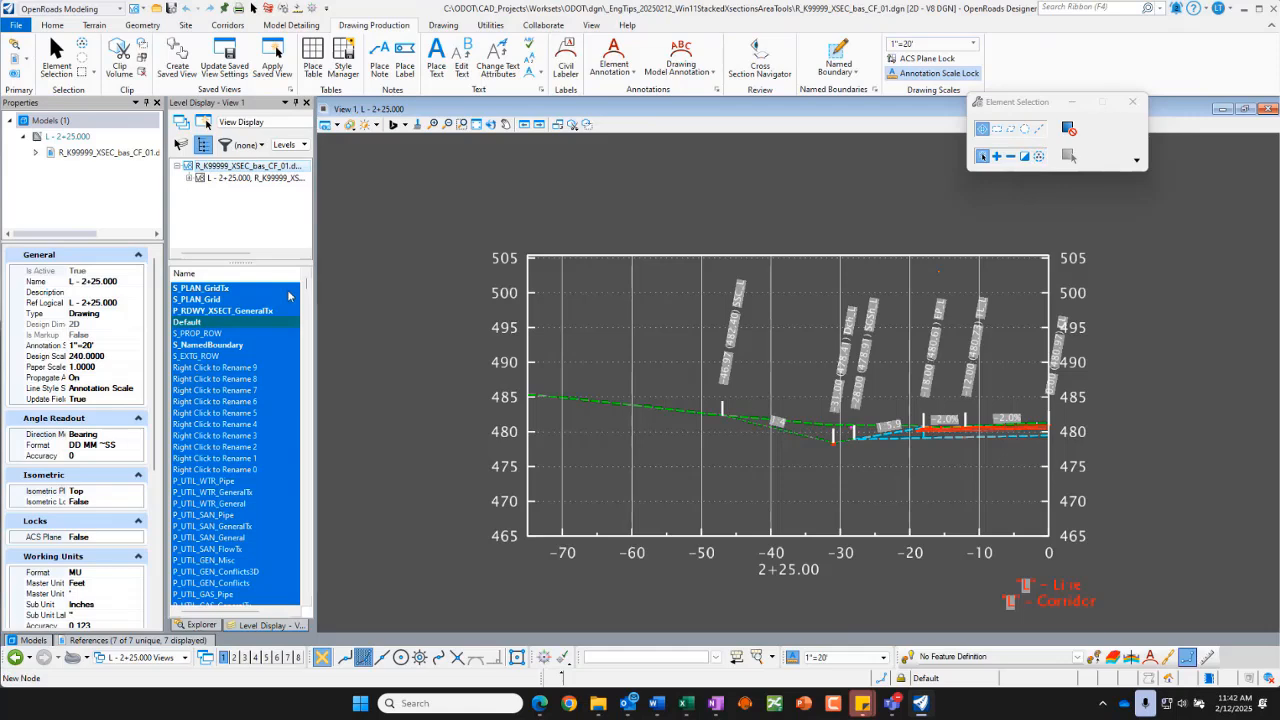
Widen Level Display to show the Used column, and compare the levels of the Default-3D reference with those of the active drawing.
drag(313, 300, 297, 273)
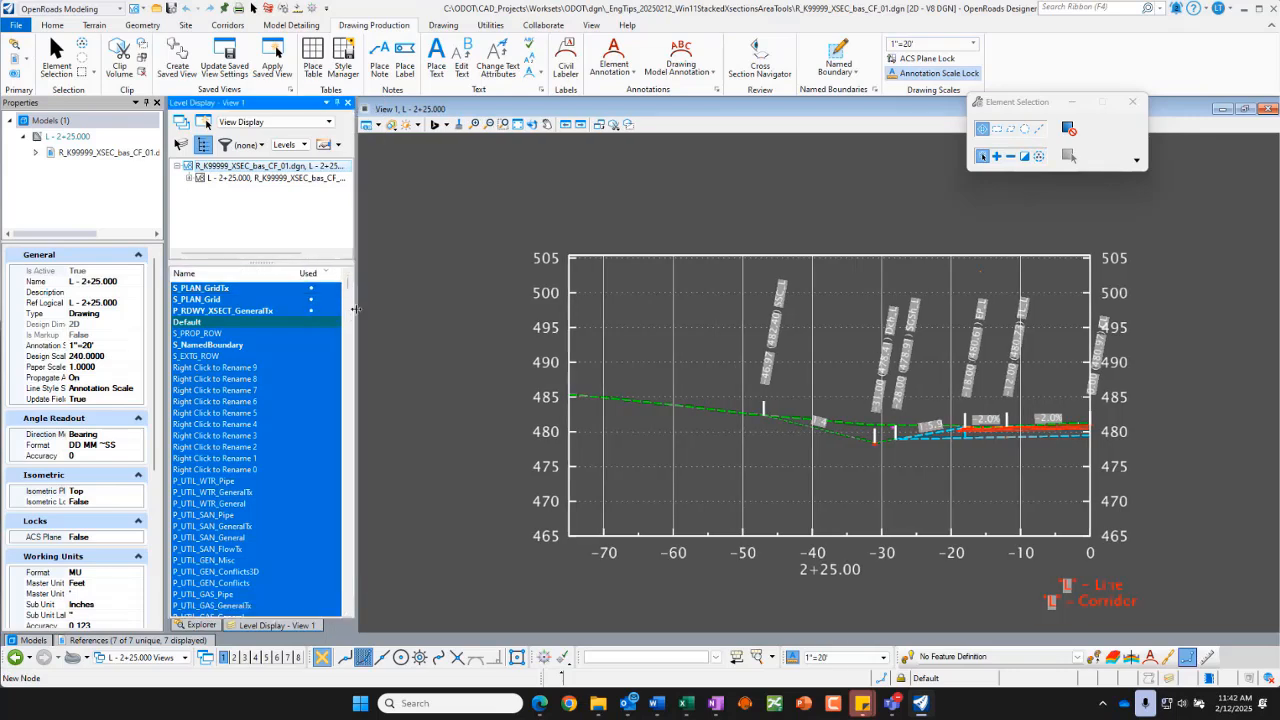
drag(356, 314, 347, 312)
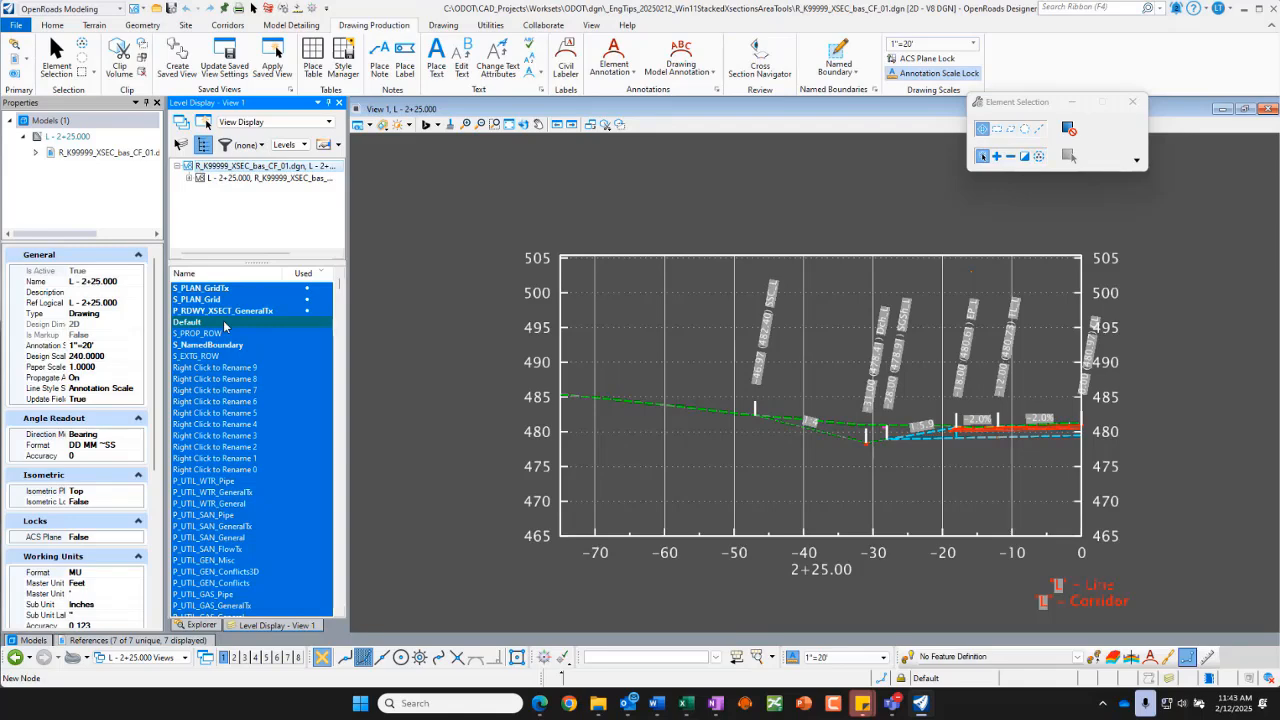
click(252, 183)
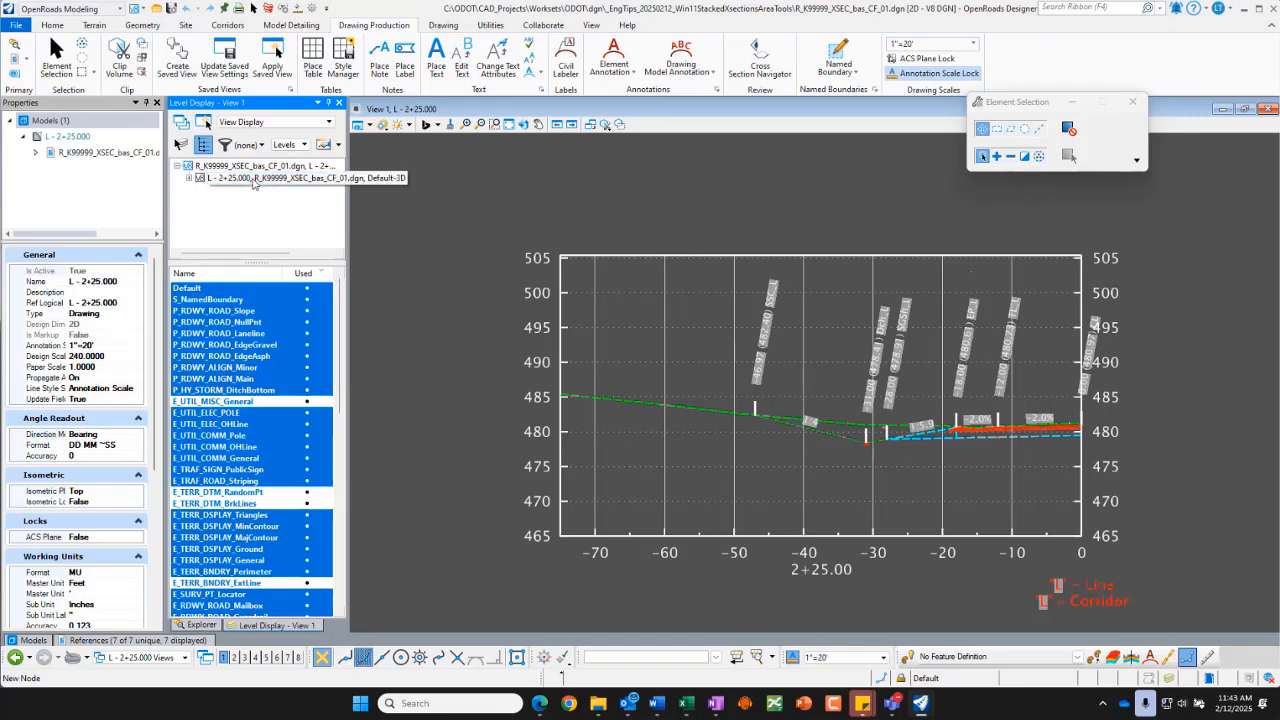
click(305, 166)
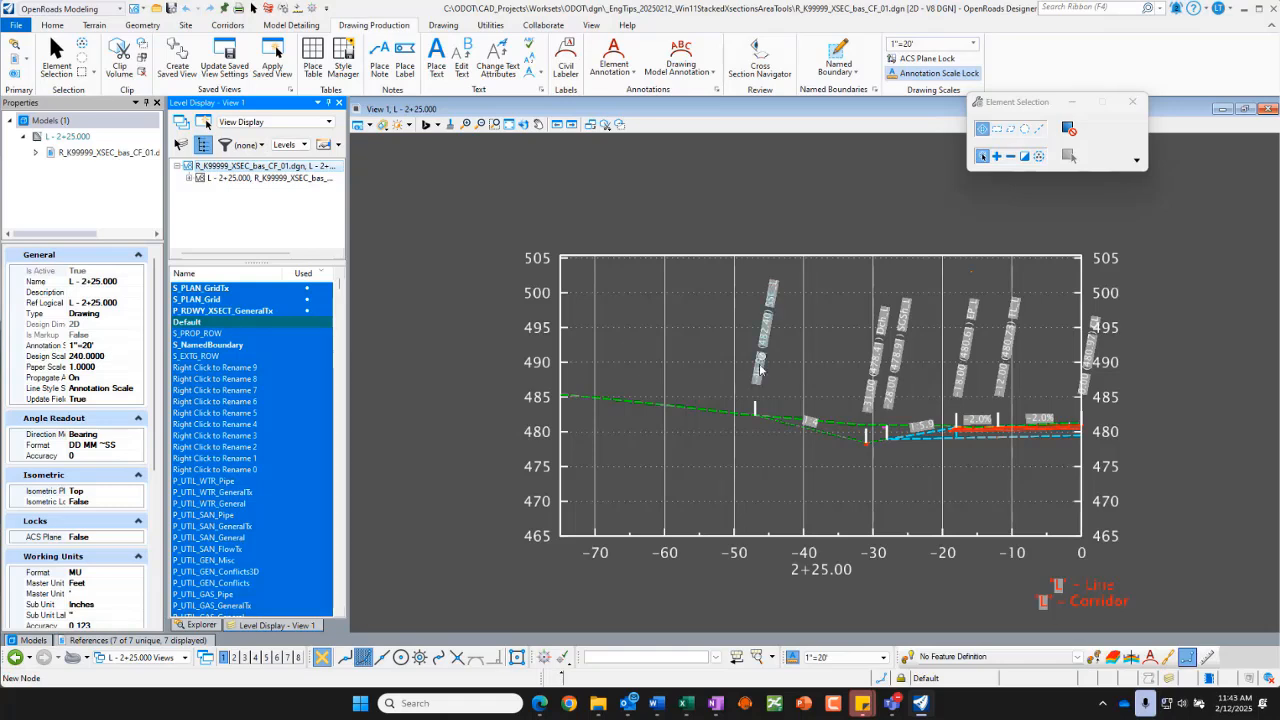
Turn off the P_RDWY_XSECT_GeneralTx, S_PLAN_Grid and S_PLAN_GridTx levels, and check the remaining outer rectangle's properties by selecting and deselecting it.
click(248, 312)
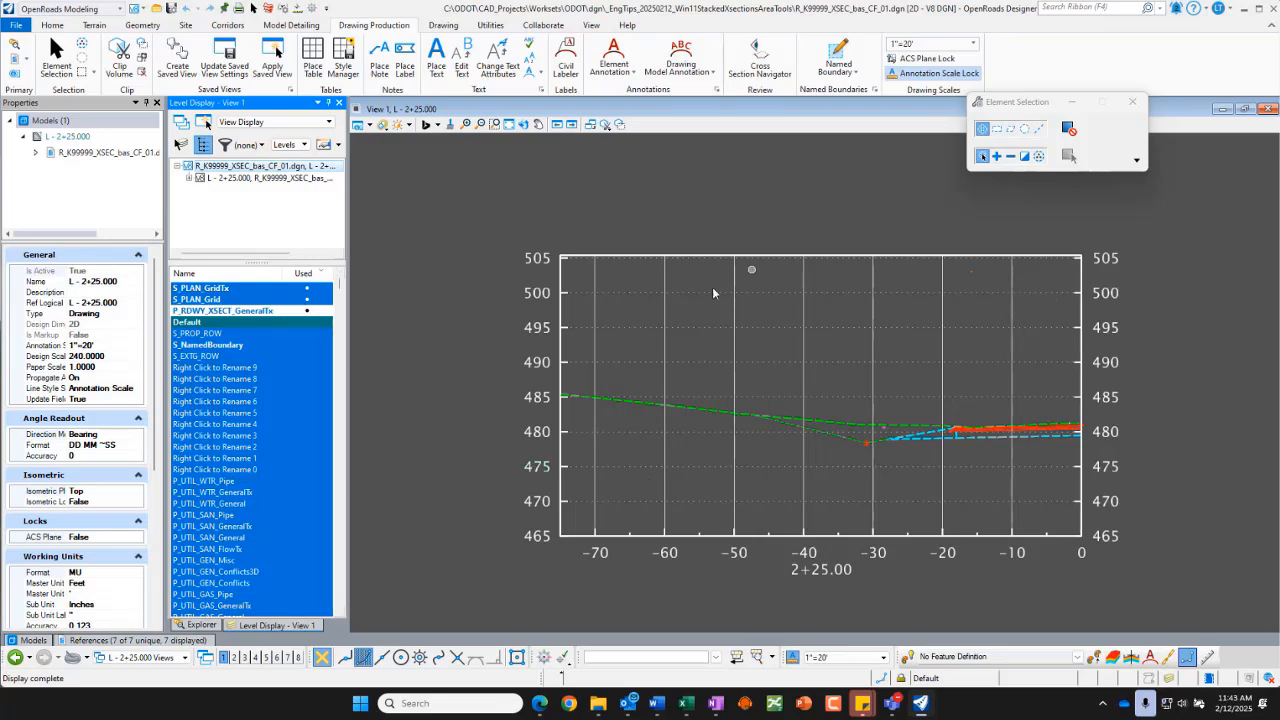
mouse_move(807, 568)
click(215, 300)
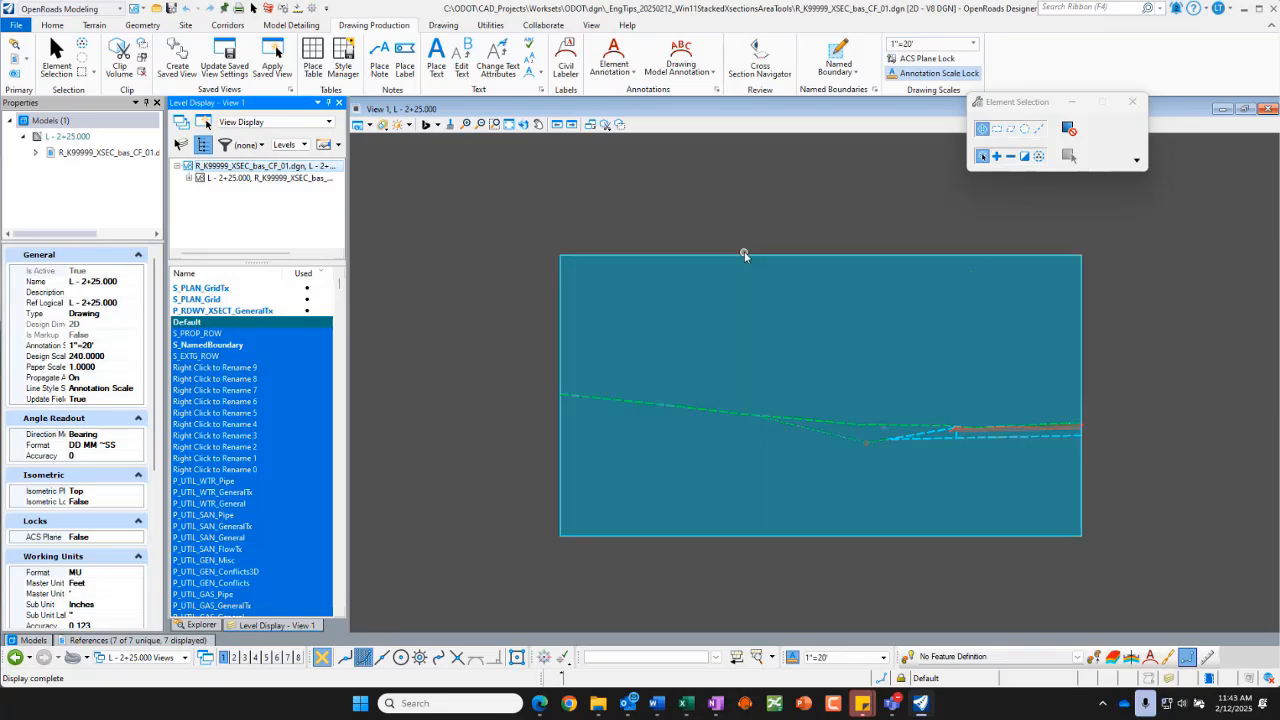
click(744, 253)
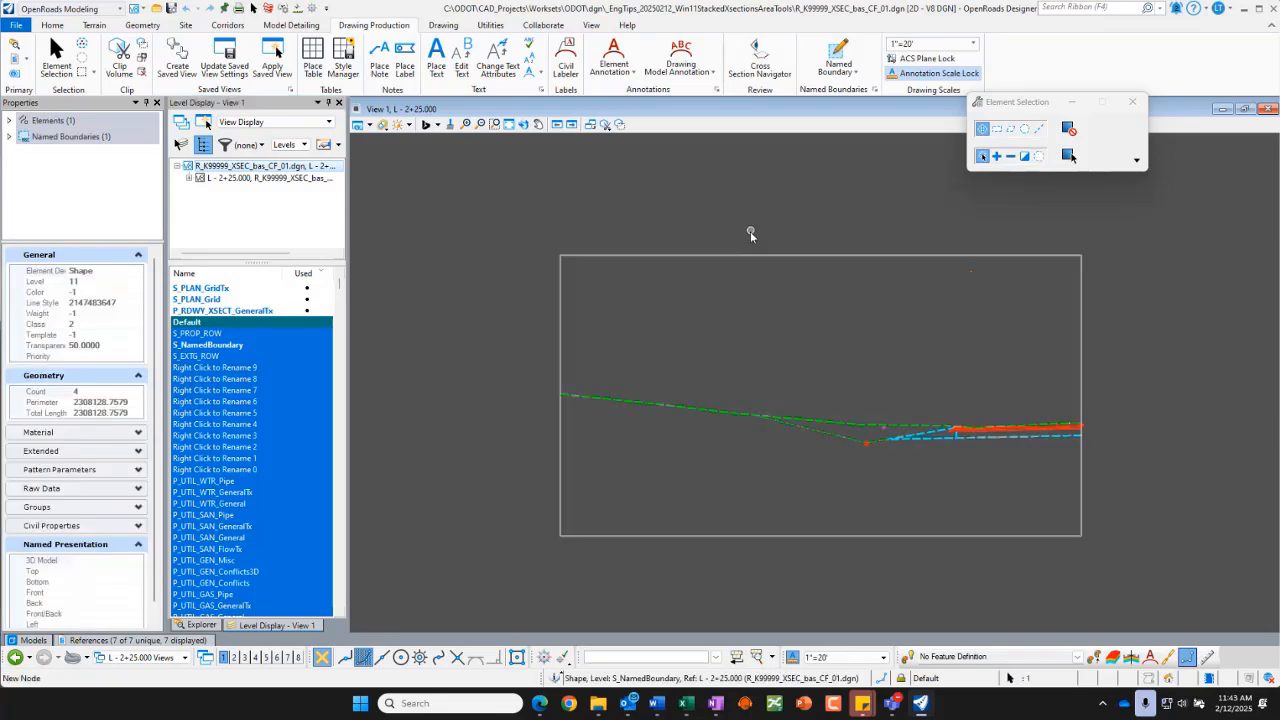
click(750, 232)
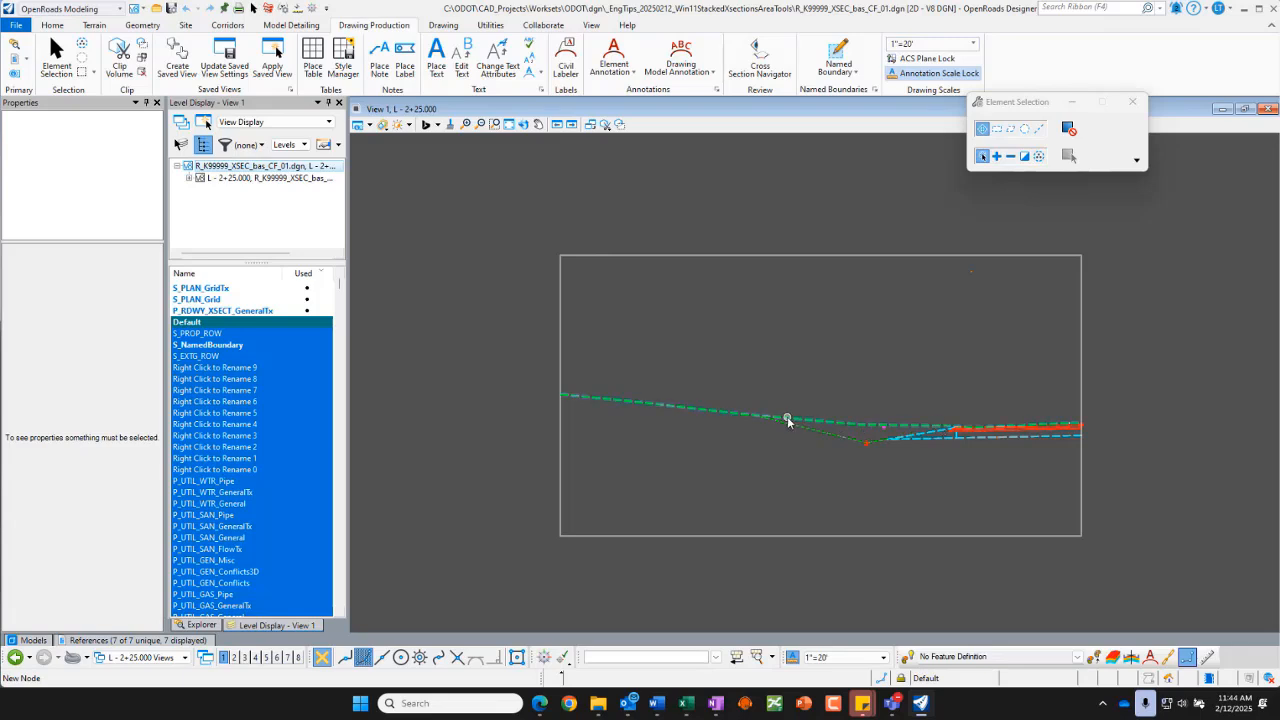
Set up Measure Area with the Flood method and Dynamic Area enabled for the 2+25.000 cross section.
mouse_move(788, 420)
scroll(890, 440, up, 2)
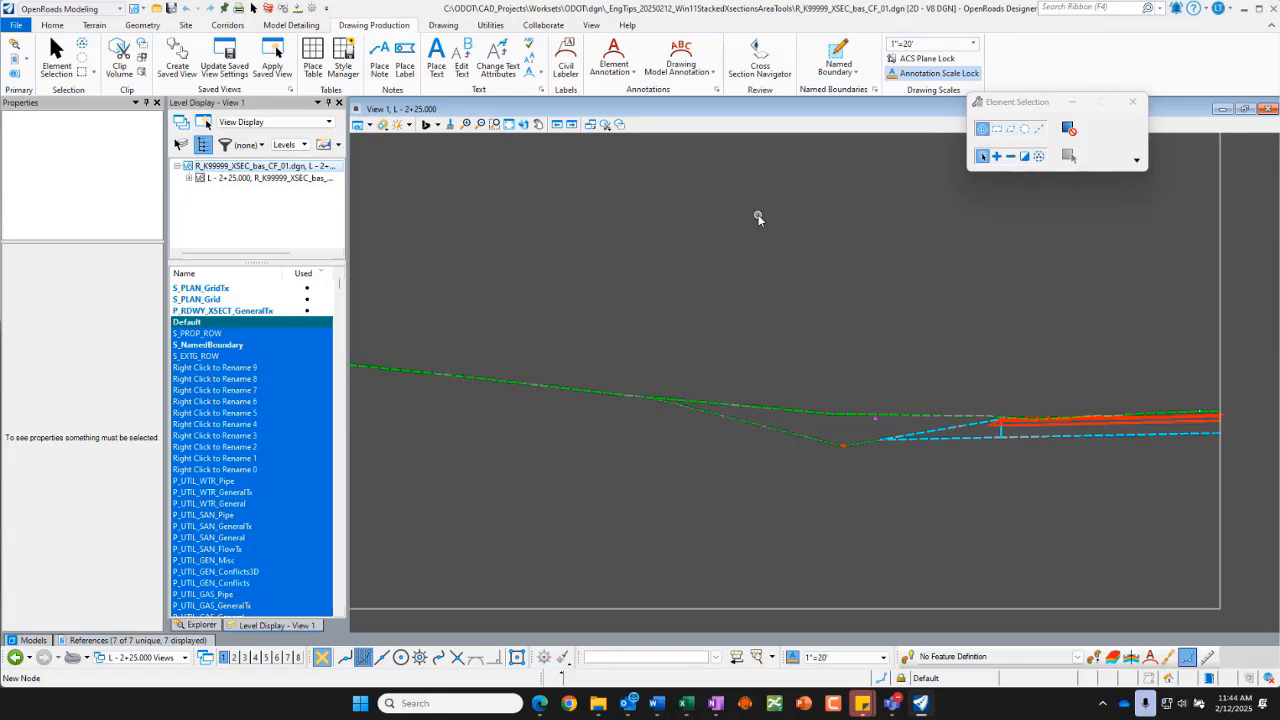
key(space)
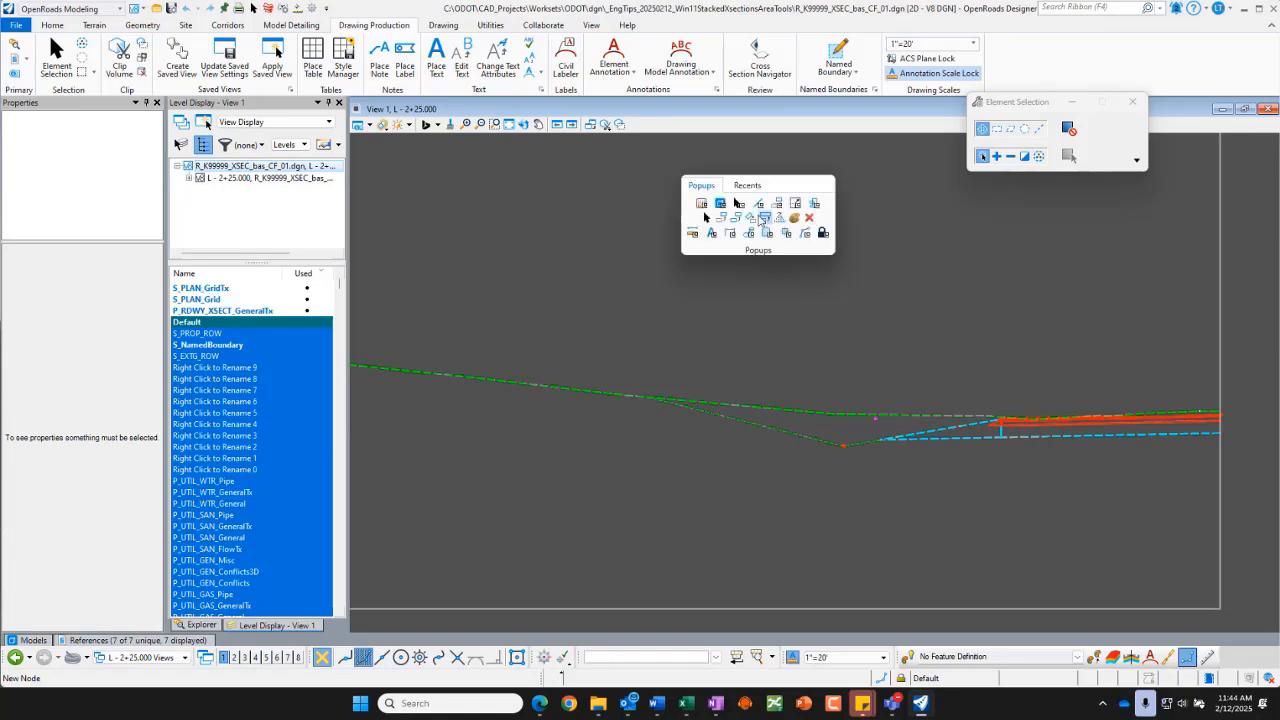
click(691, 234)
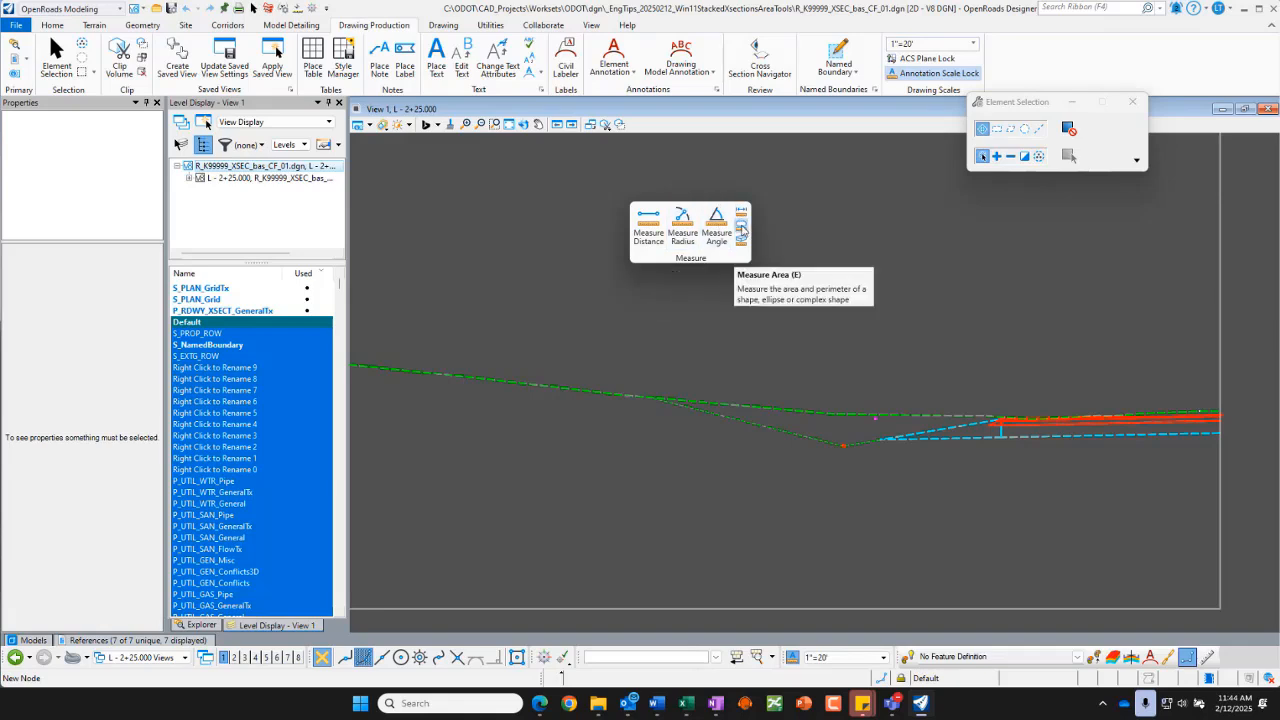
click(741, 229)
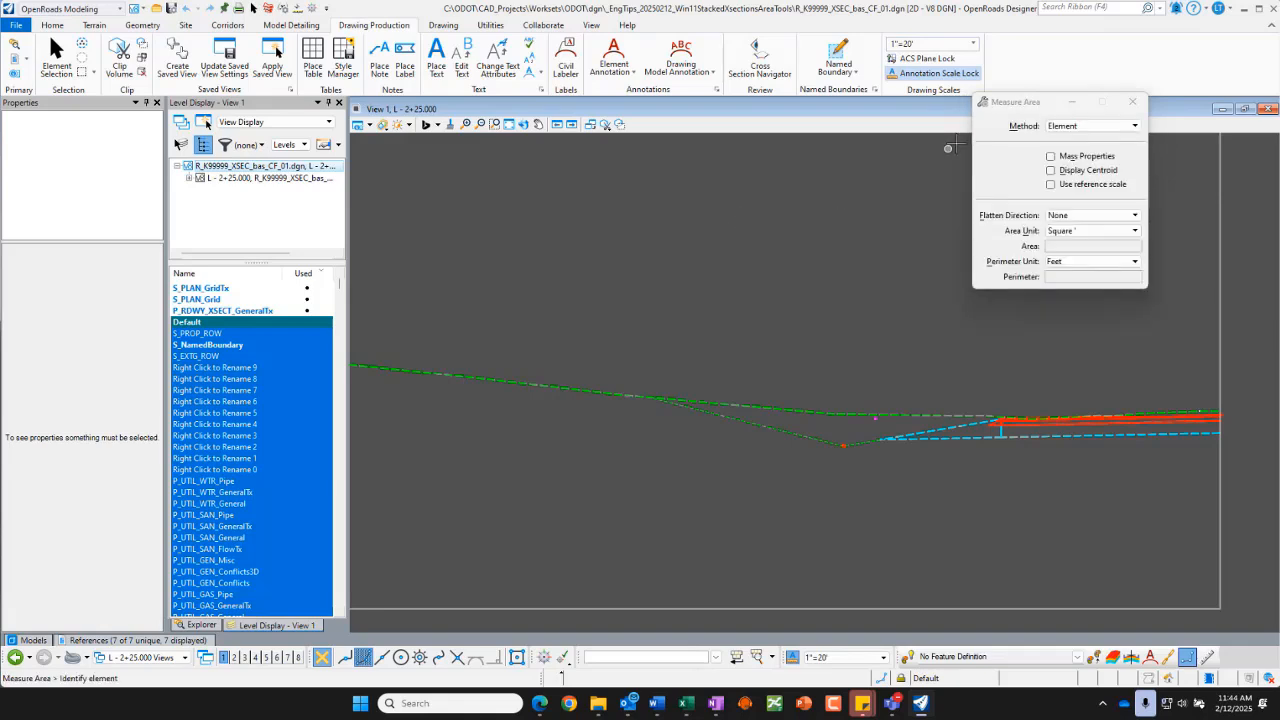
drag(1024, 104, 984, 113)
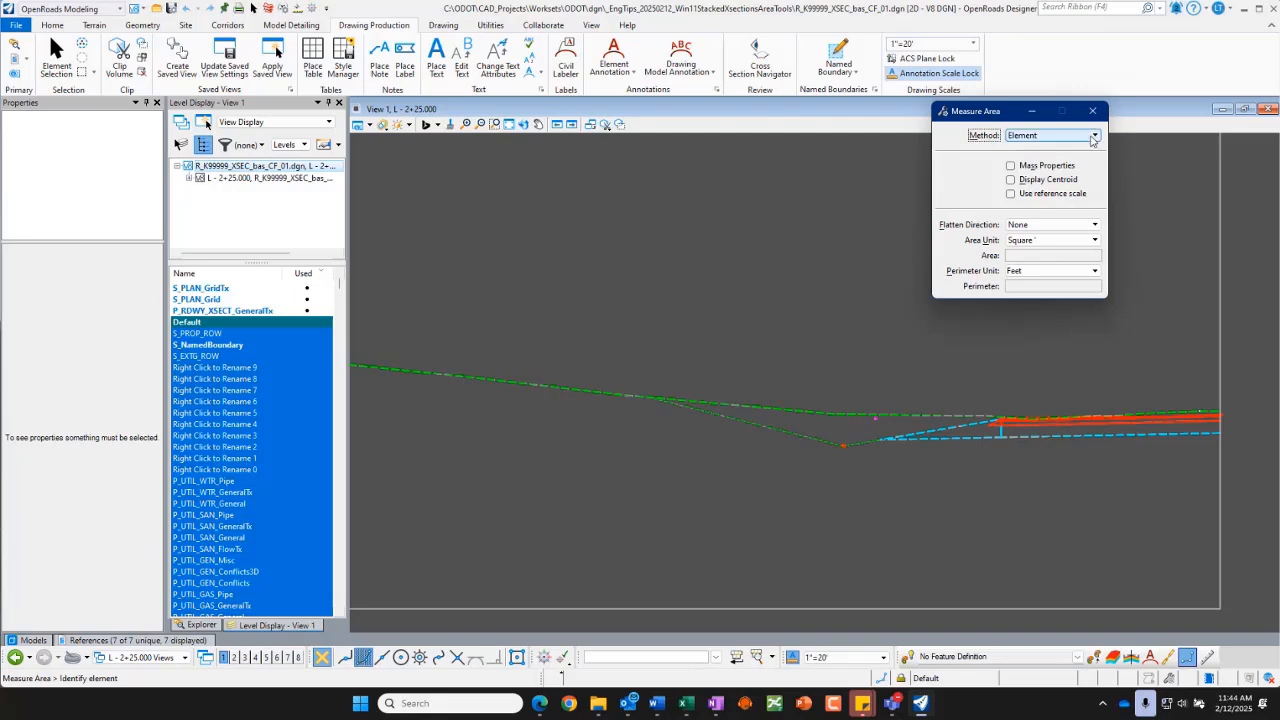
click(1093, 136)
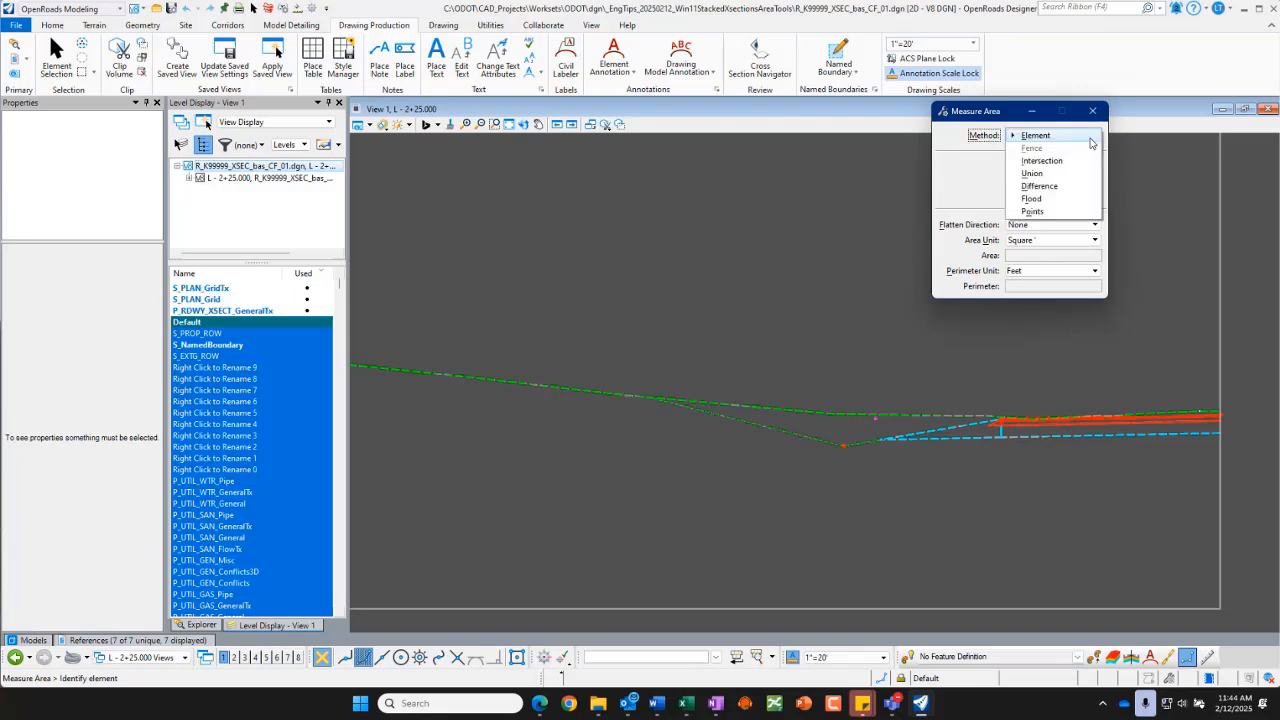
click(1032, 199)
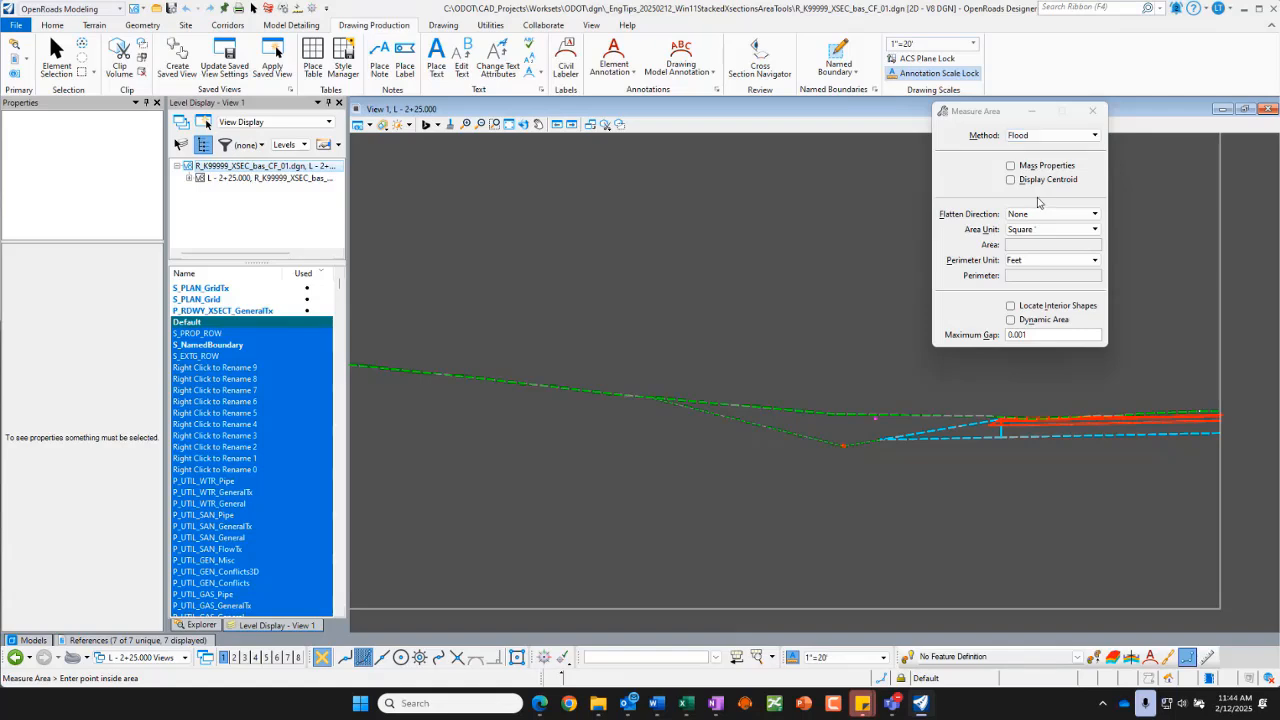
click(1010, 320)
Try to flood-measure the area between the existing ground and the ditch, and check the Message Center for the tool's response.
click(835, 427)
click(553, 679)
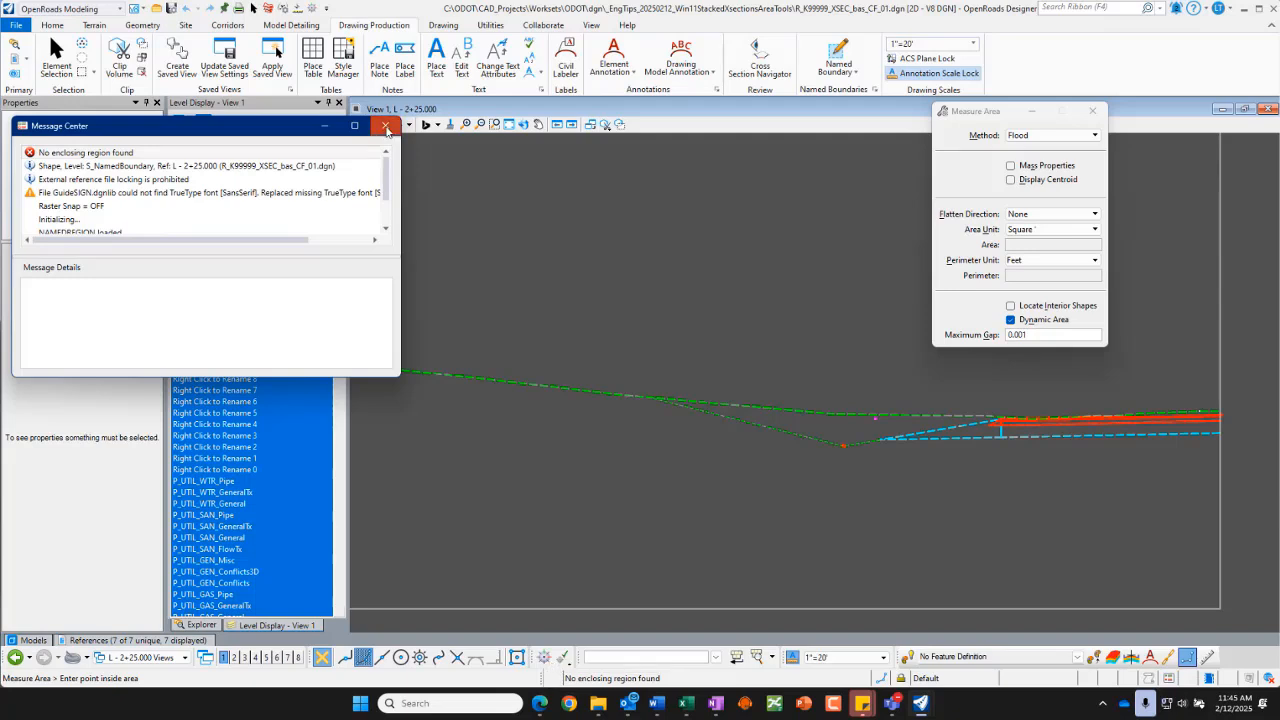
click(385, 126)
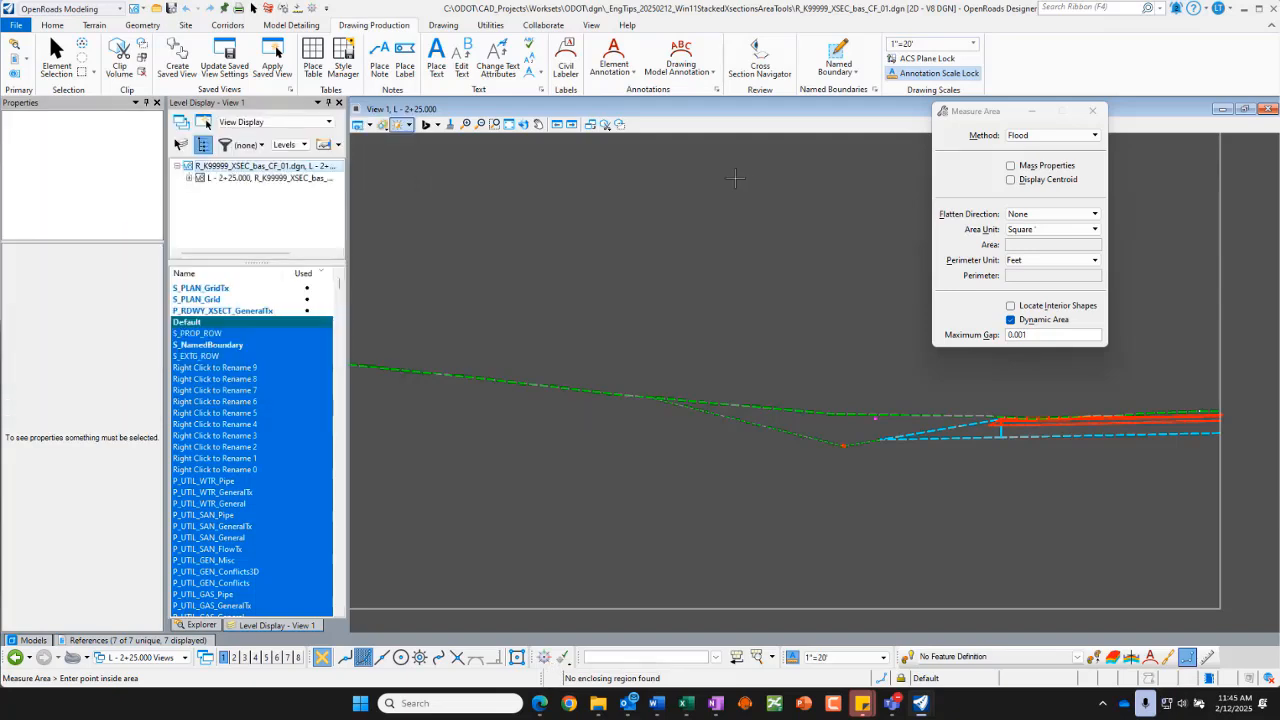
Turn the S_PLAN_Grid level back on, keep Flood as the Measure Area method, and switch back to Element Selection.
click(232, 302)
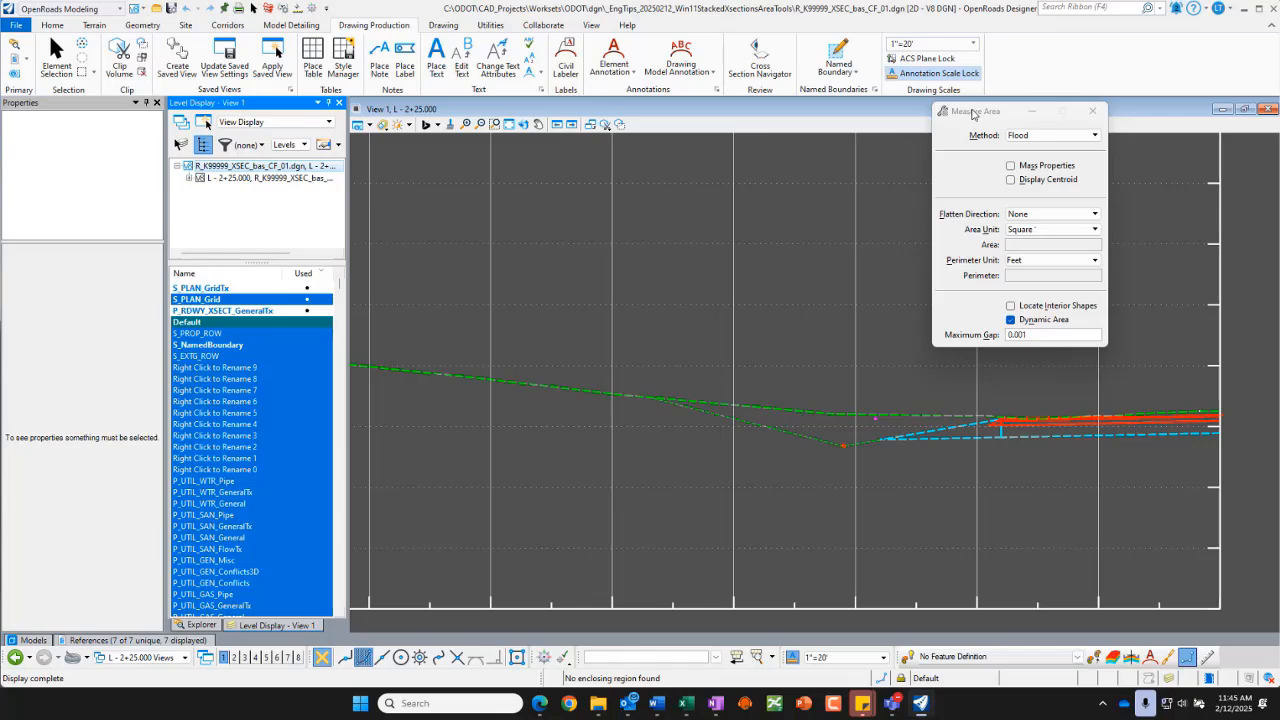
click(1058, 135)
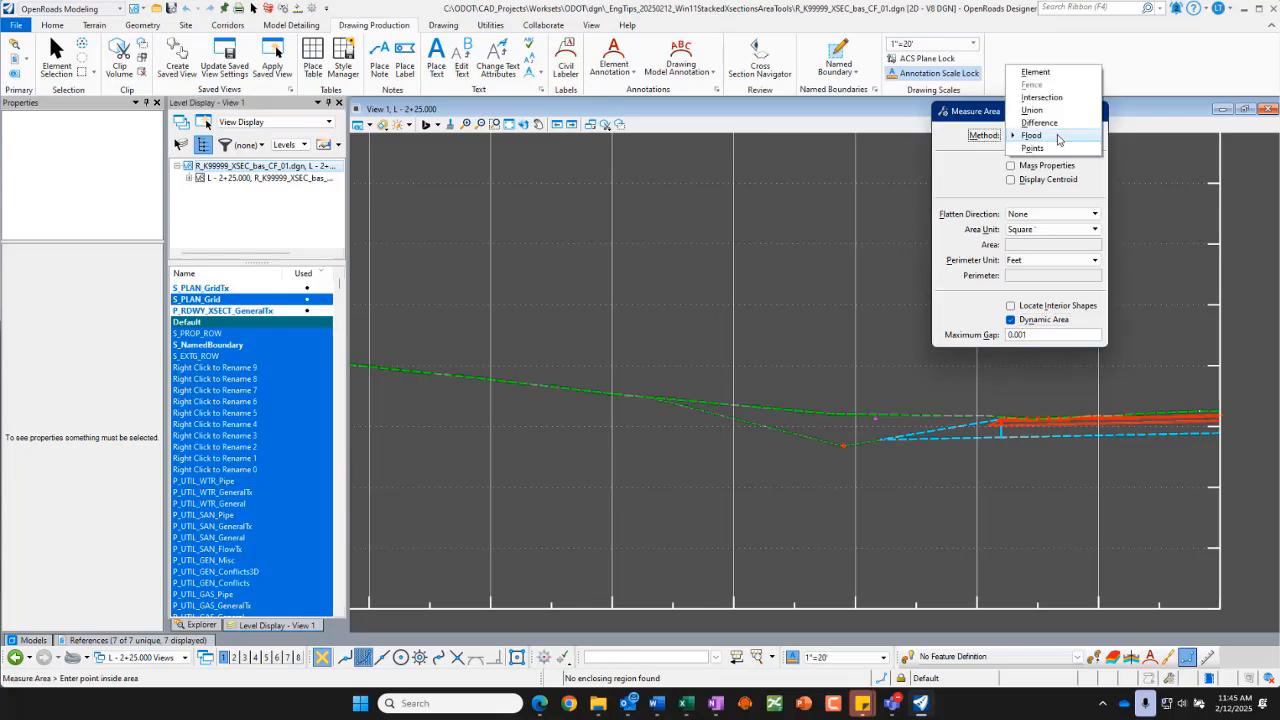
click(1055, 136)
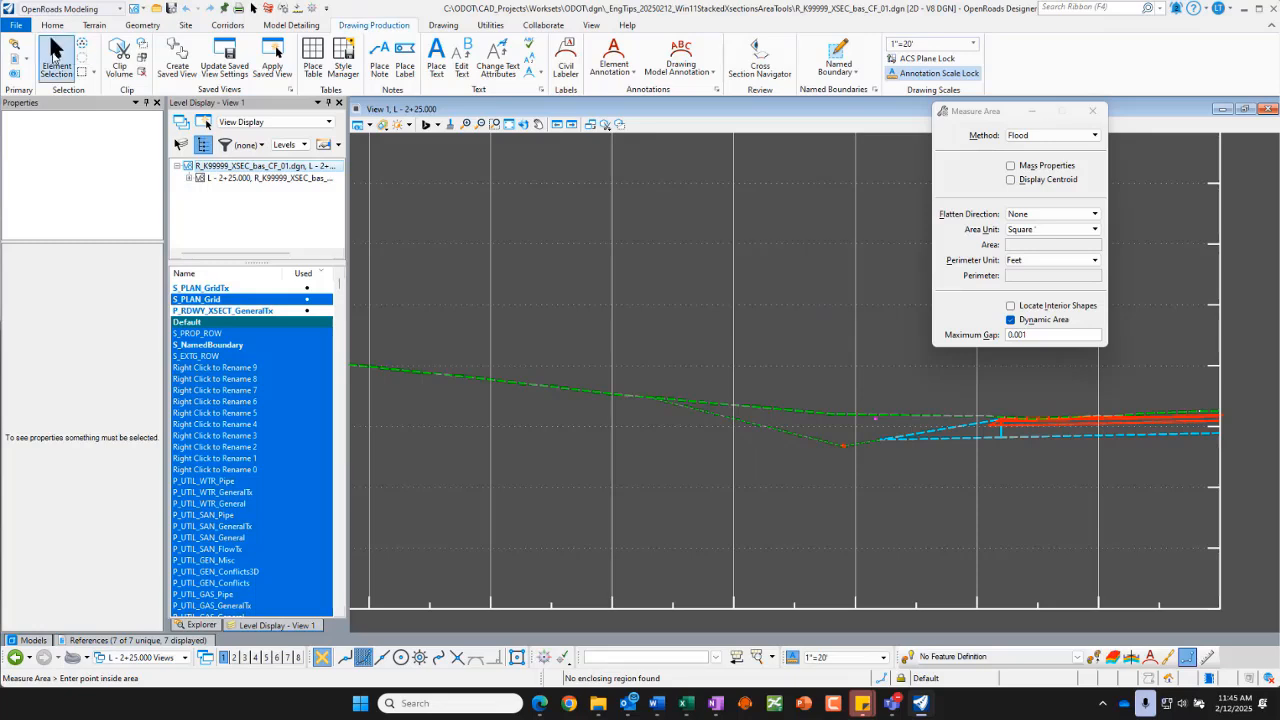
click(55, 48)
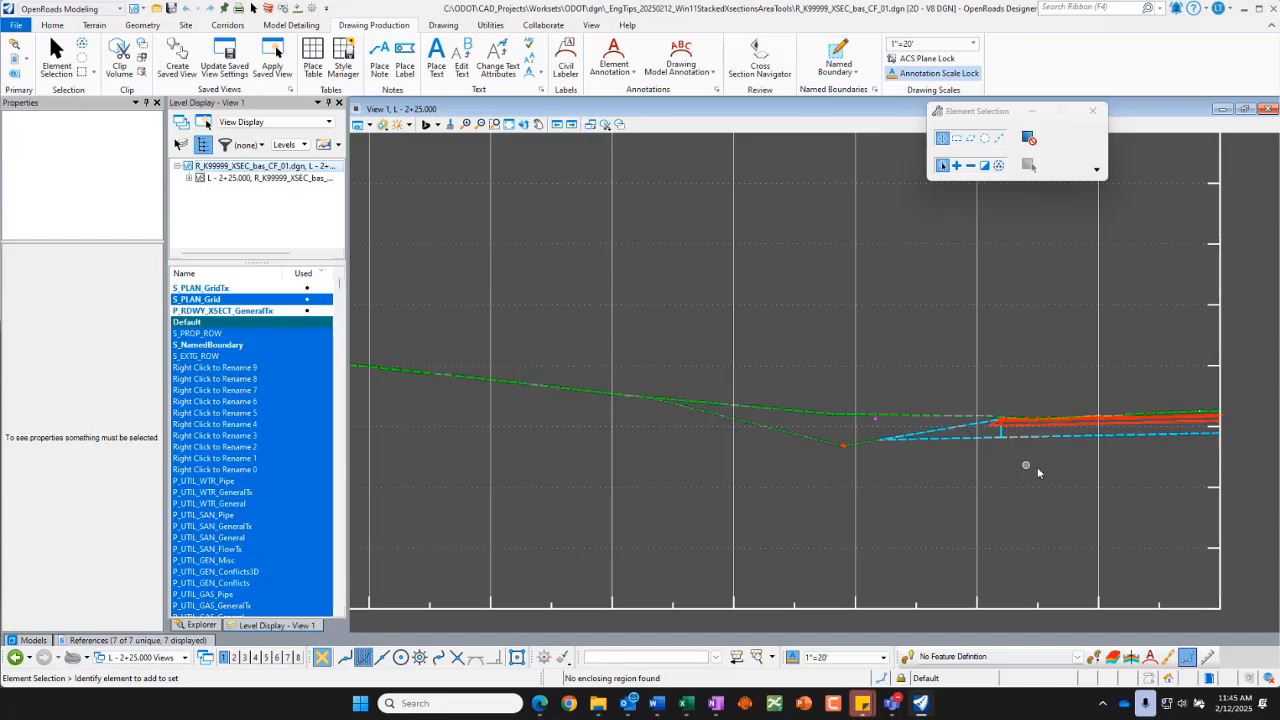
scroll(1042, 469, up, 2)
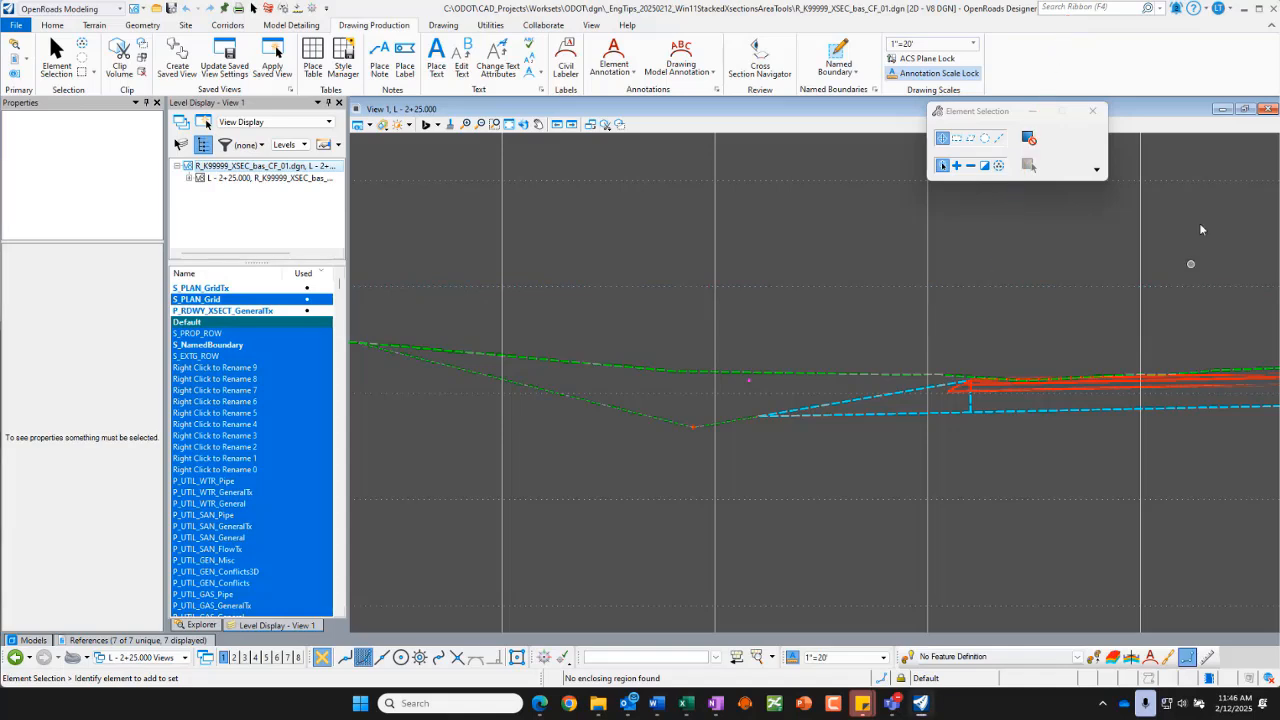
Search the ribbon commands for "area tools" and for "place area" to find where the area measuring commands are located.
click(1089, 9)
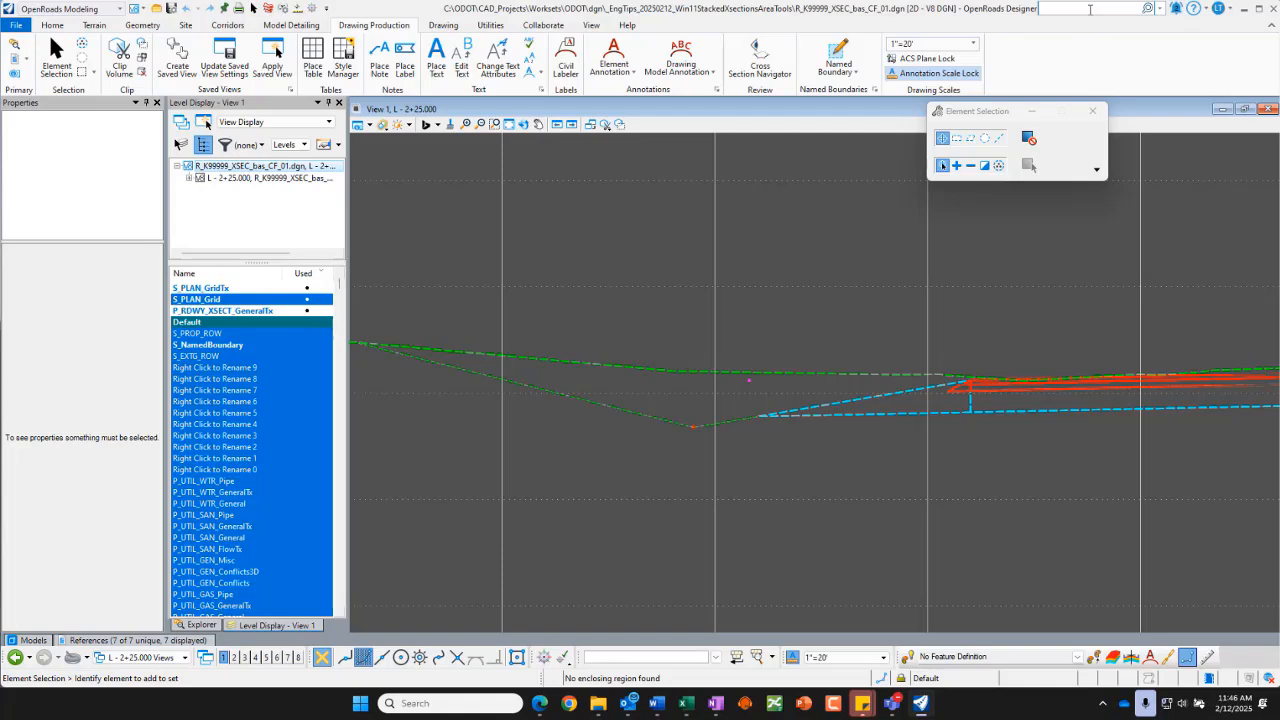
text(are)
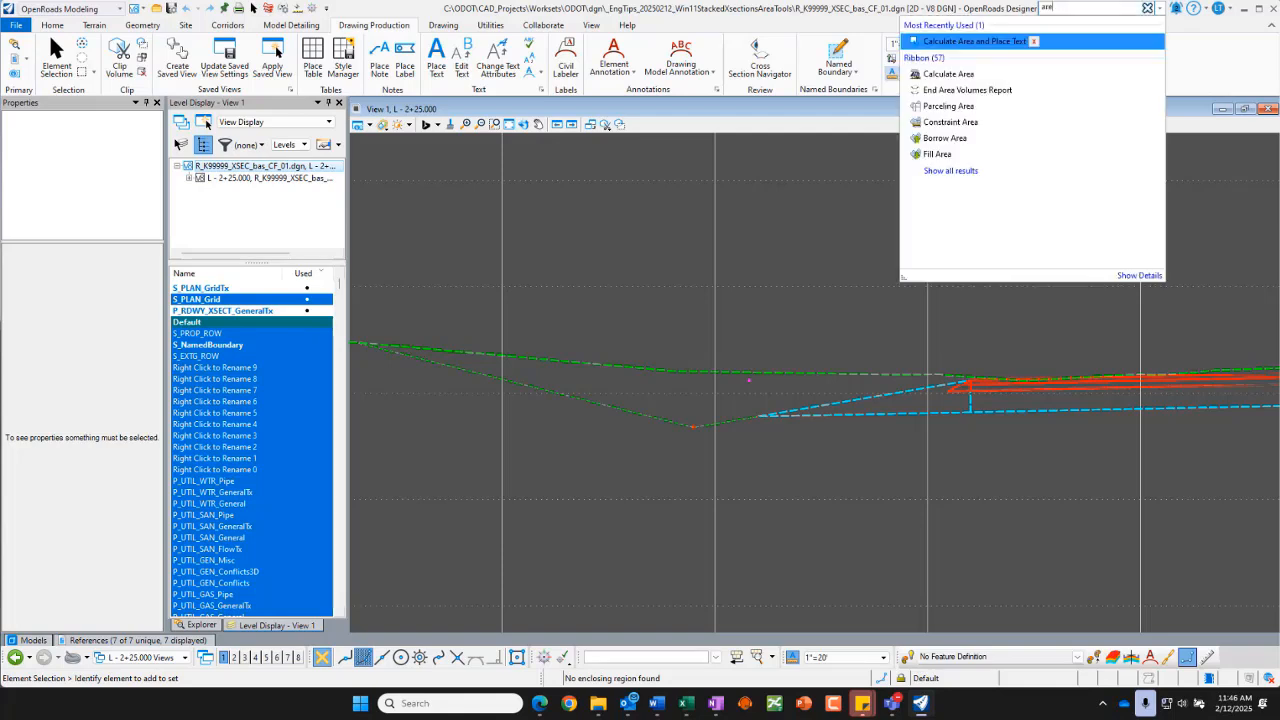
text(a too)
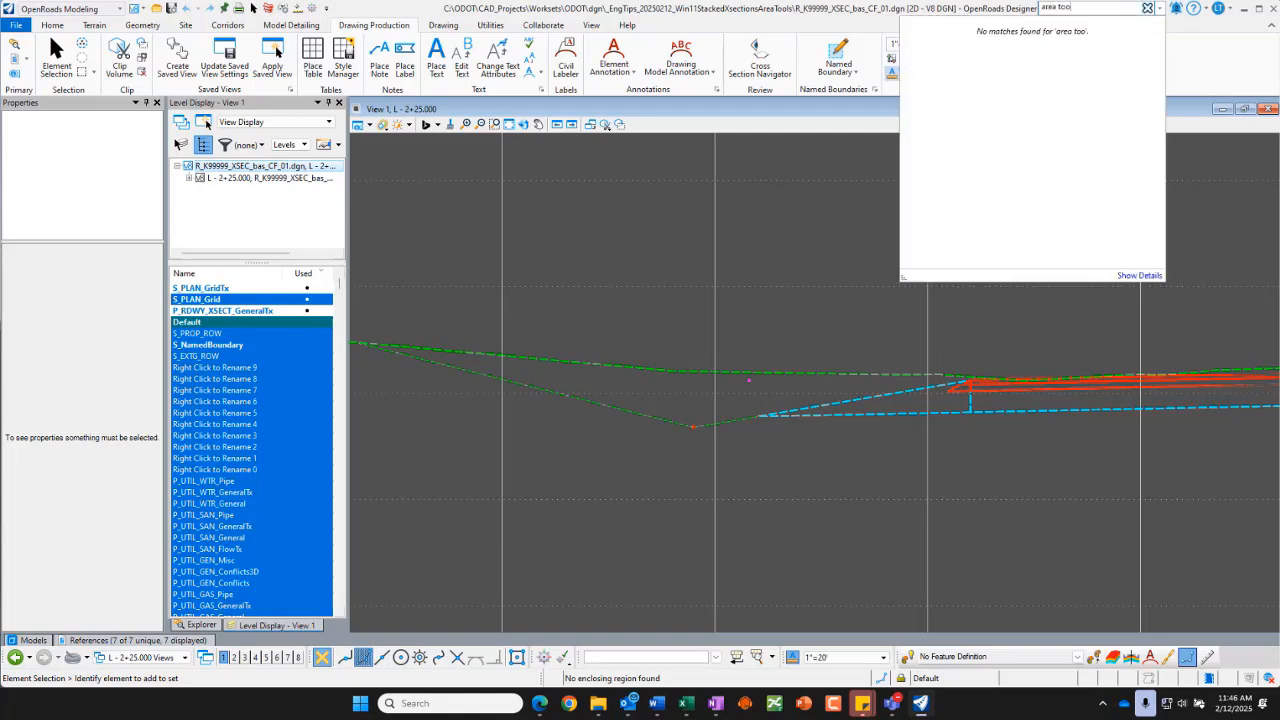
text(ls)
key(BackSpace)
key(BackSpace)
key(BackSpace)
key(BackSpace)
key(BackSpace)
key(BackSpace)
key(BackSpace)
key(BackSpace)
key(BackSpace)
key(BackSpace)
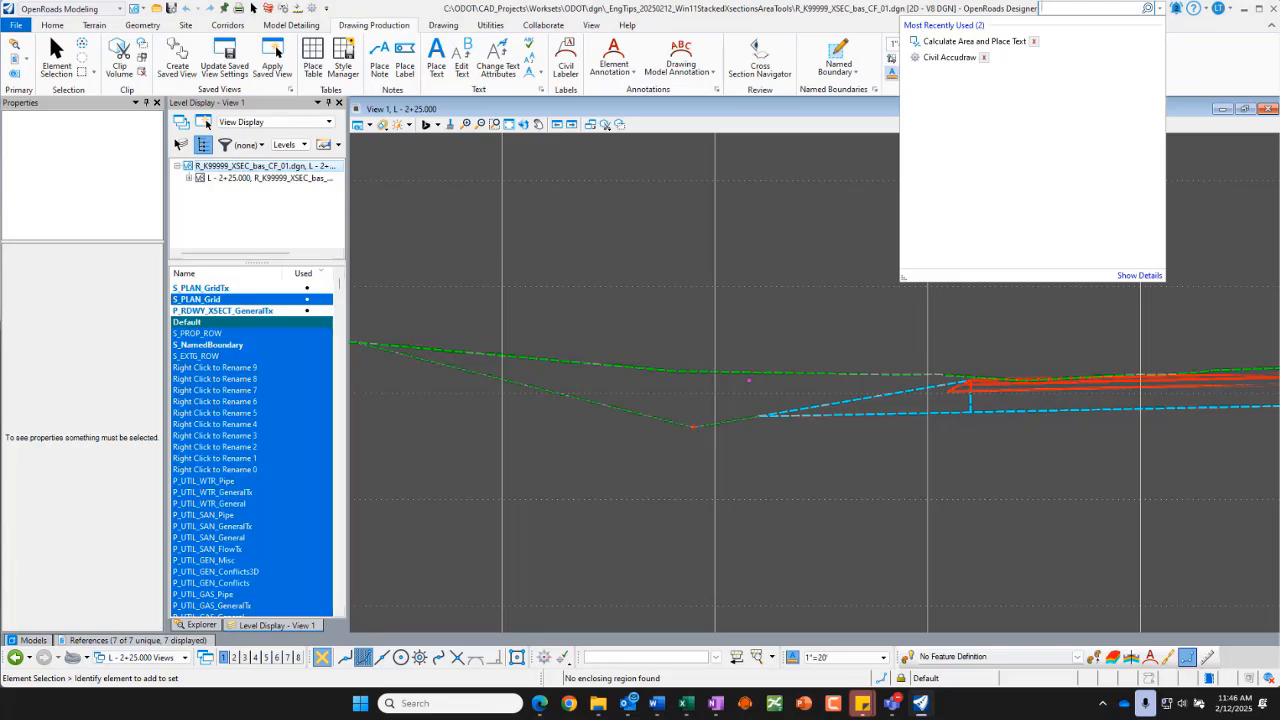
text(place area)
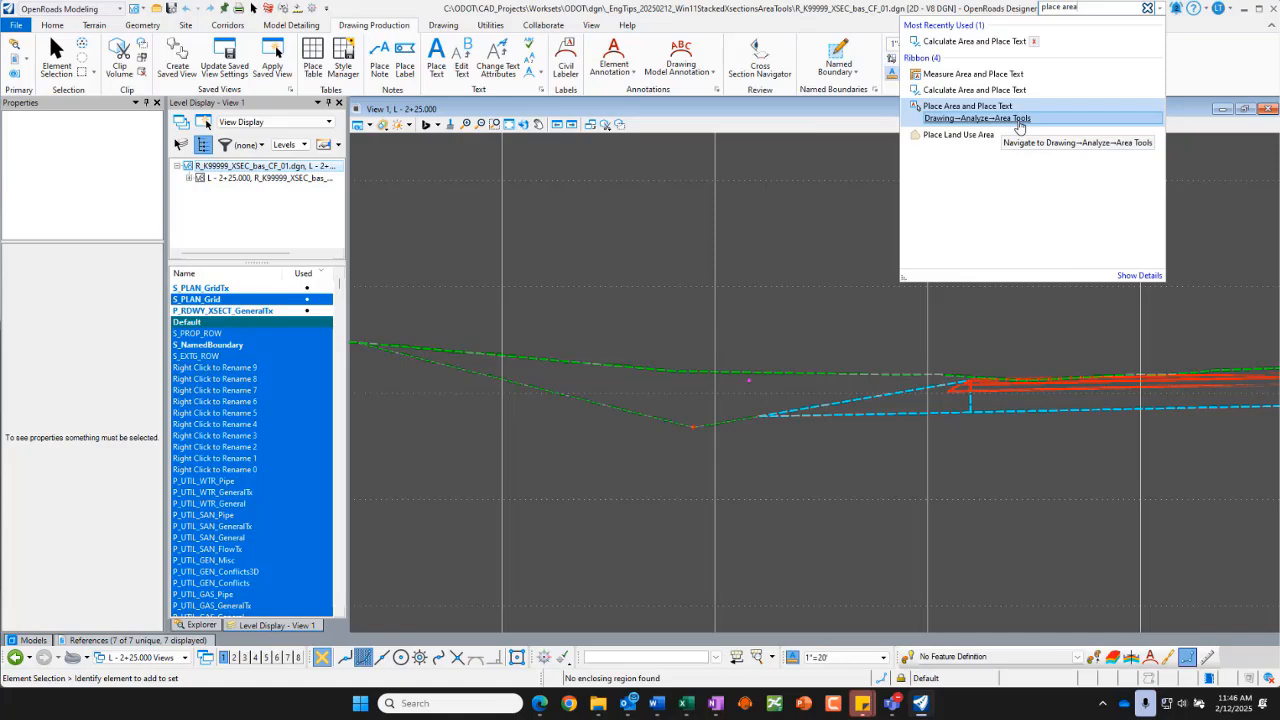
click(849, 21)
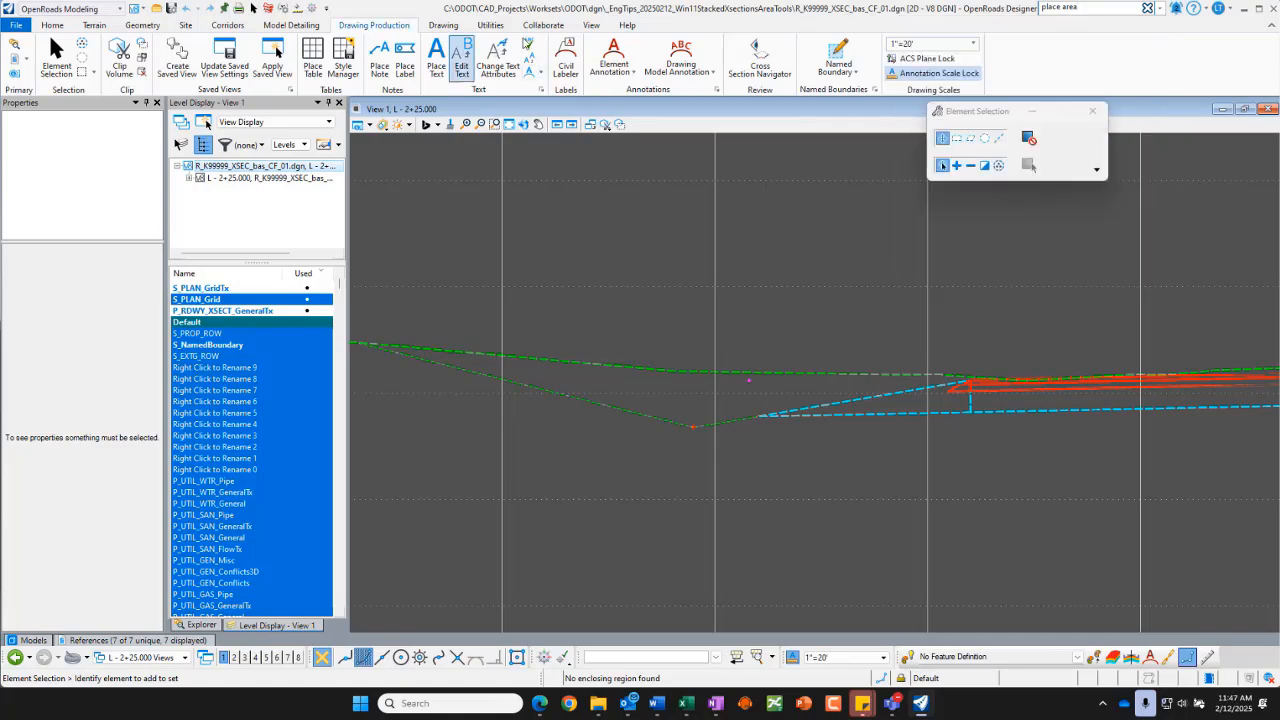
Look at the Area Tools group under Analyze in the Drawing workflow, and return to the OpenRoads Modeling workflow.
click(119, 8)
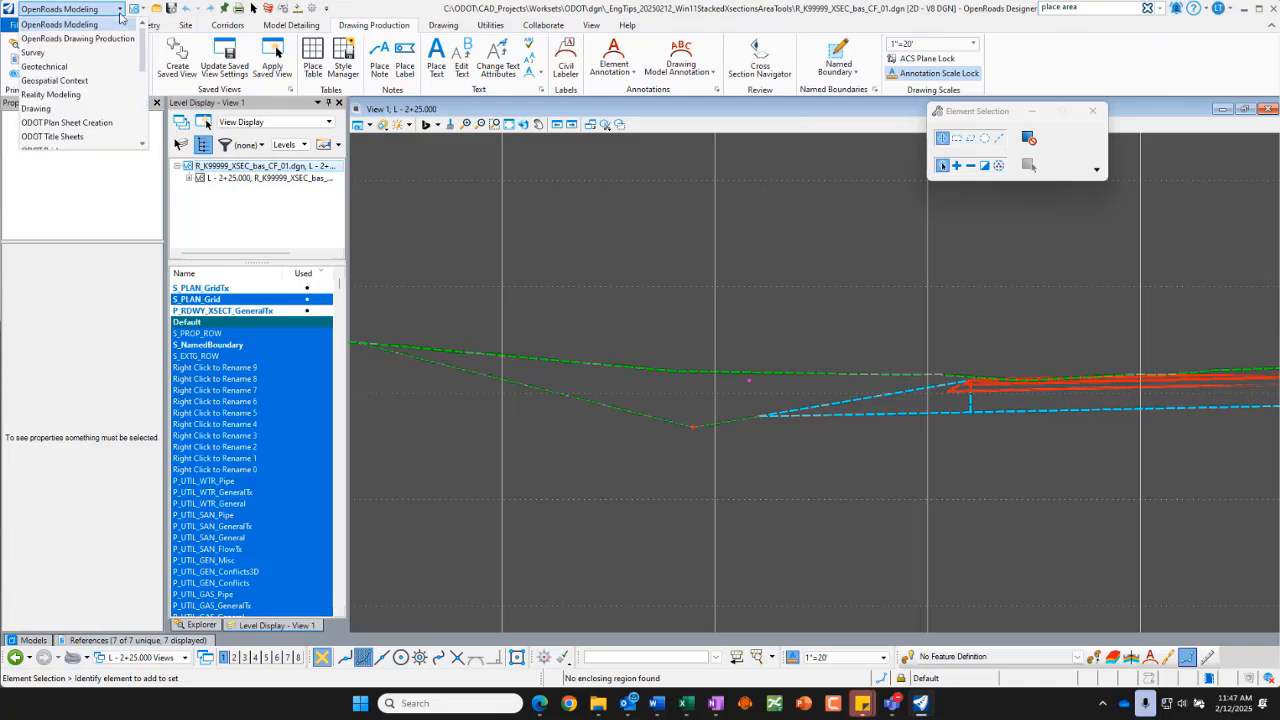
click(47, 109)
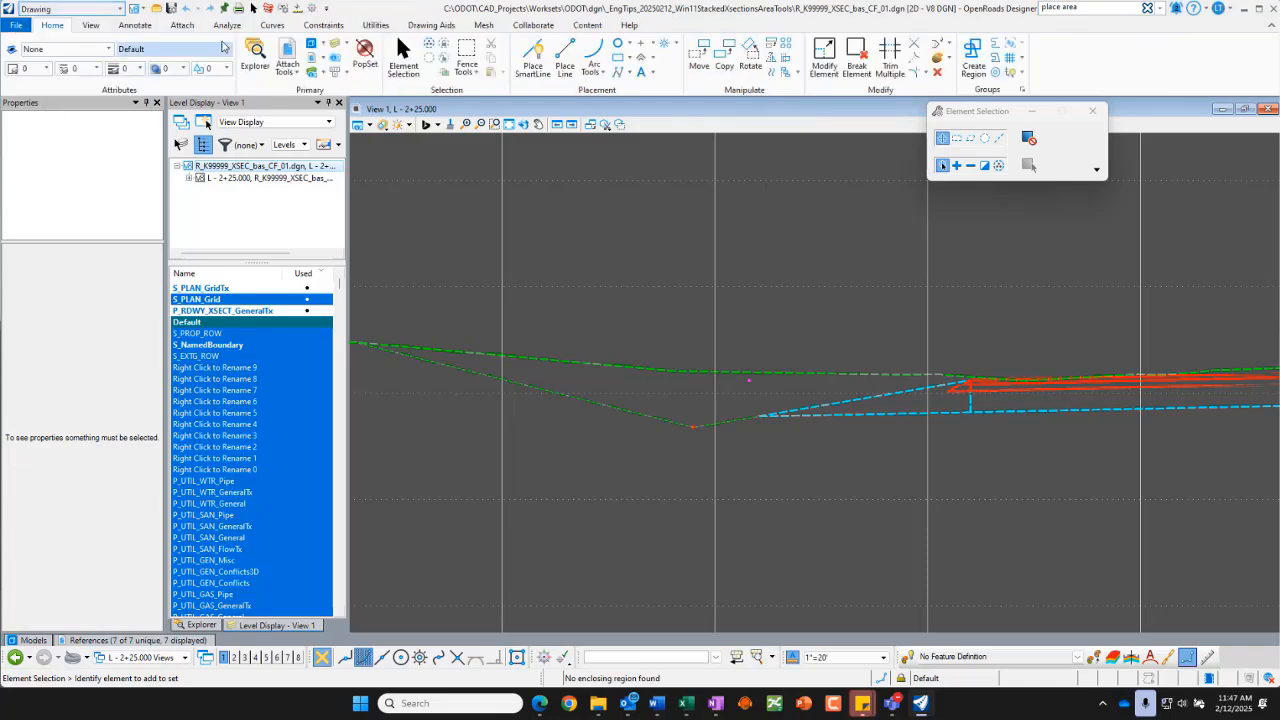
click(228, 25)
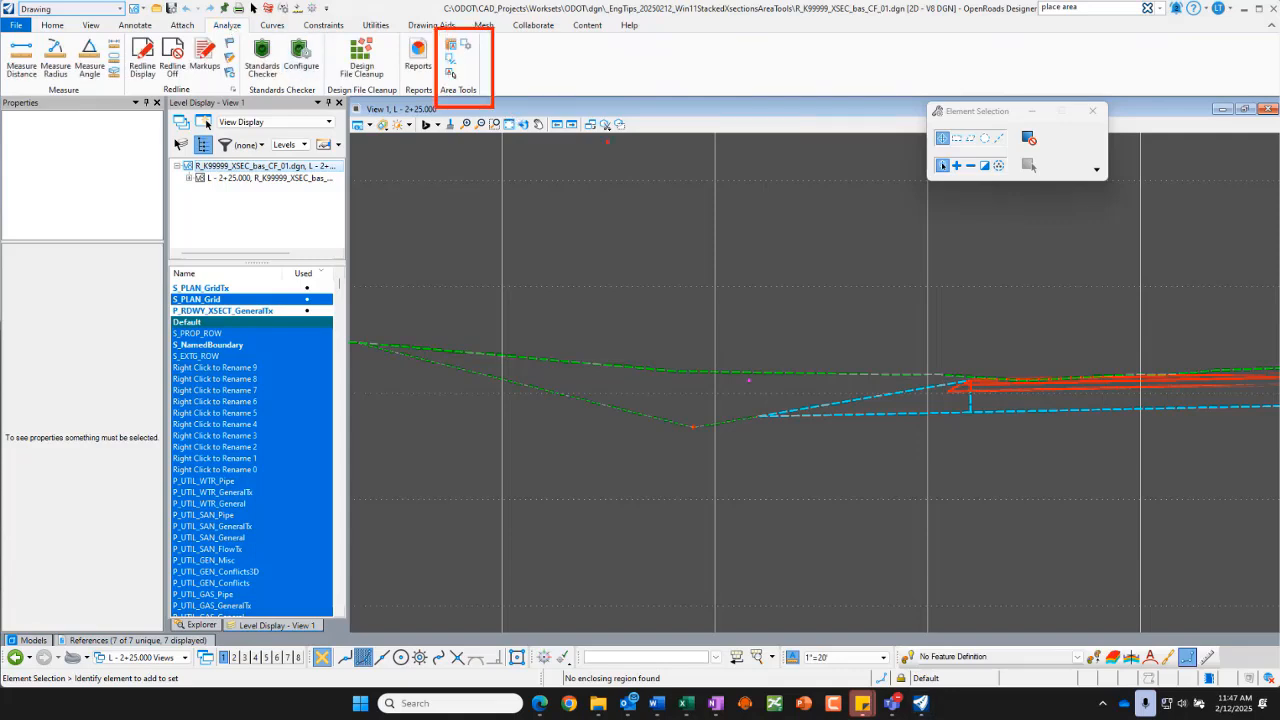
click(116, 9)
click(70, 28)
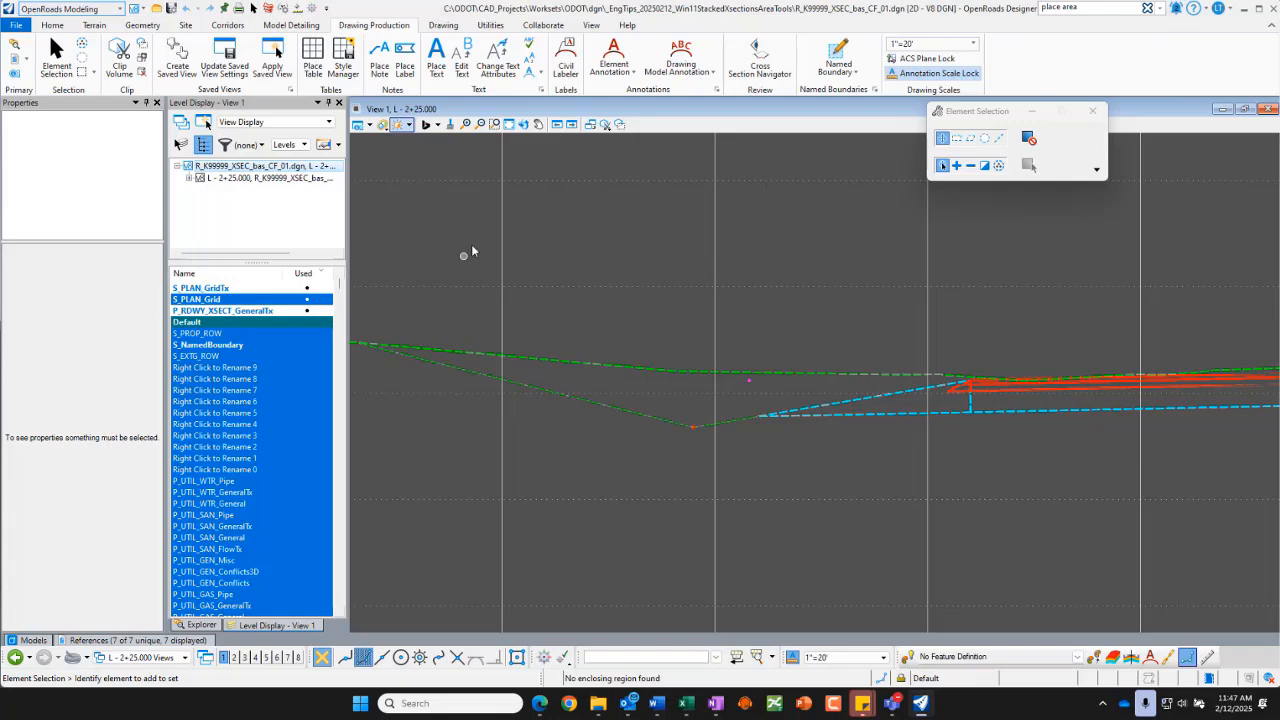
Find and start the Measure Area and Place Text command with the shape selection method, keeping its dialog clear of the ribbon.
click(1159, 8)
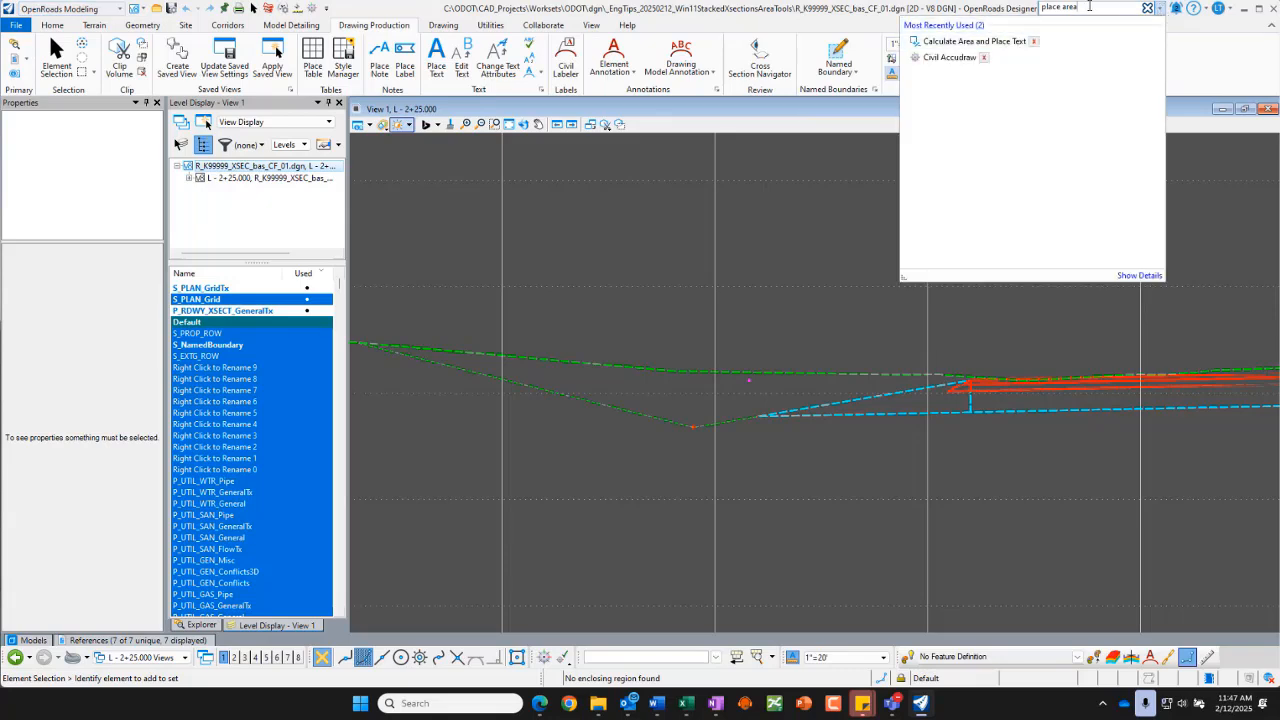
key(BackSpace)
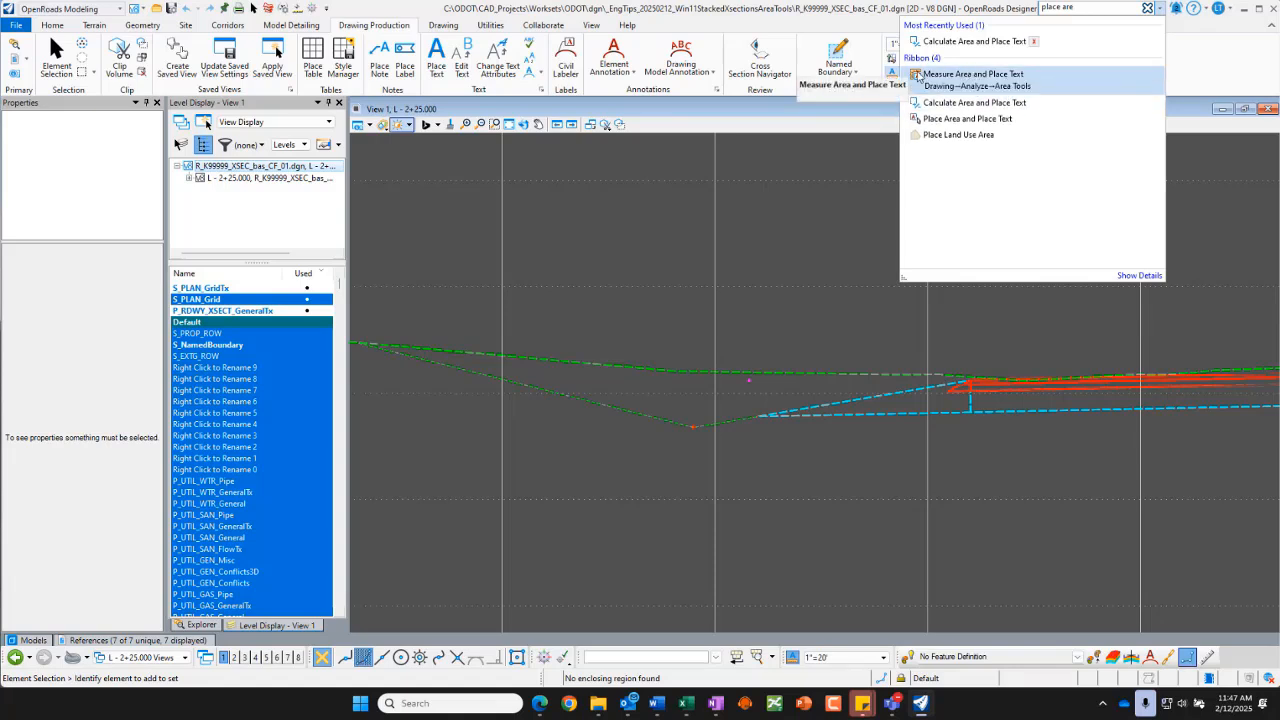
click(988, 78)
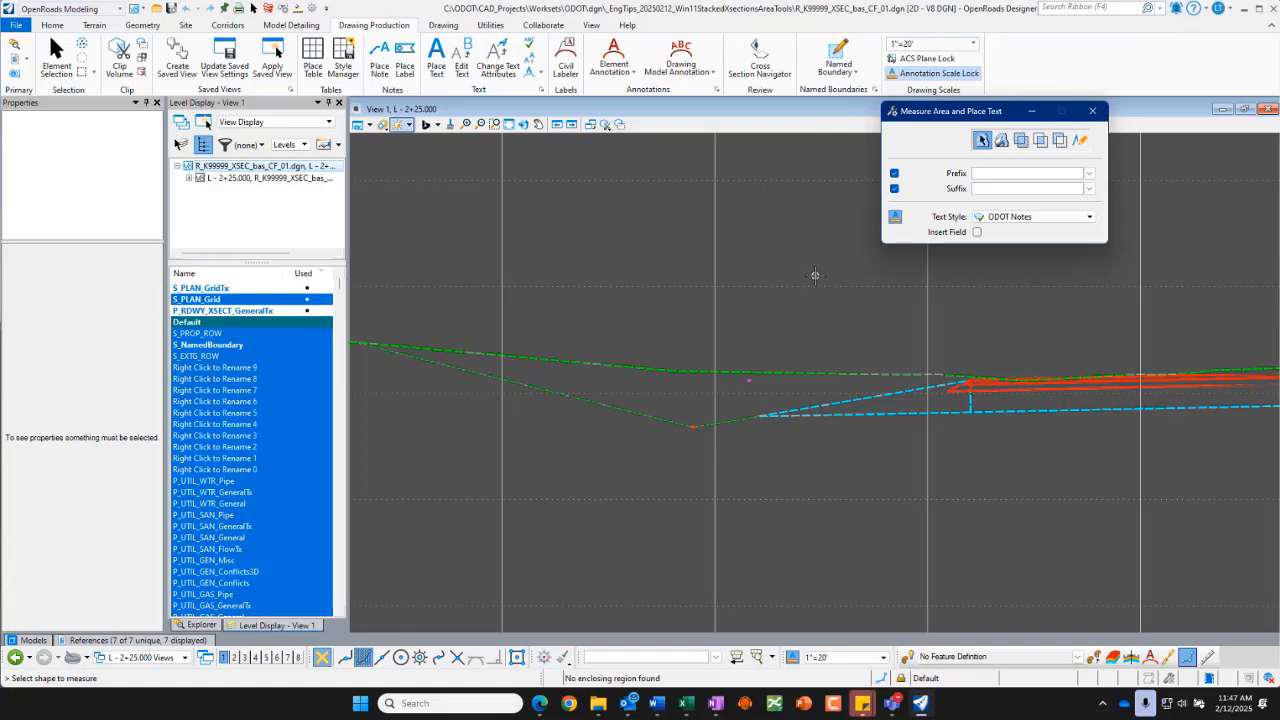
click(1161, 9)
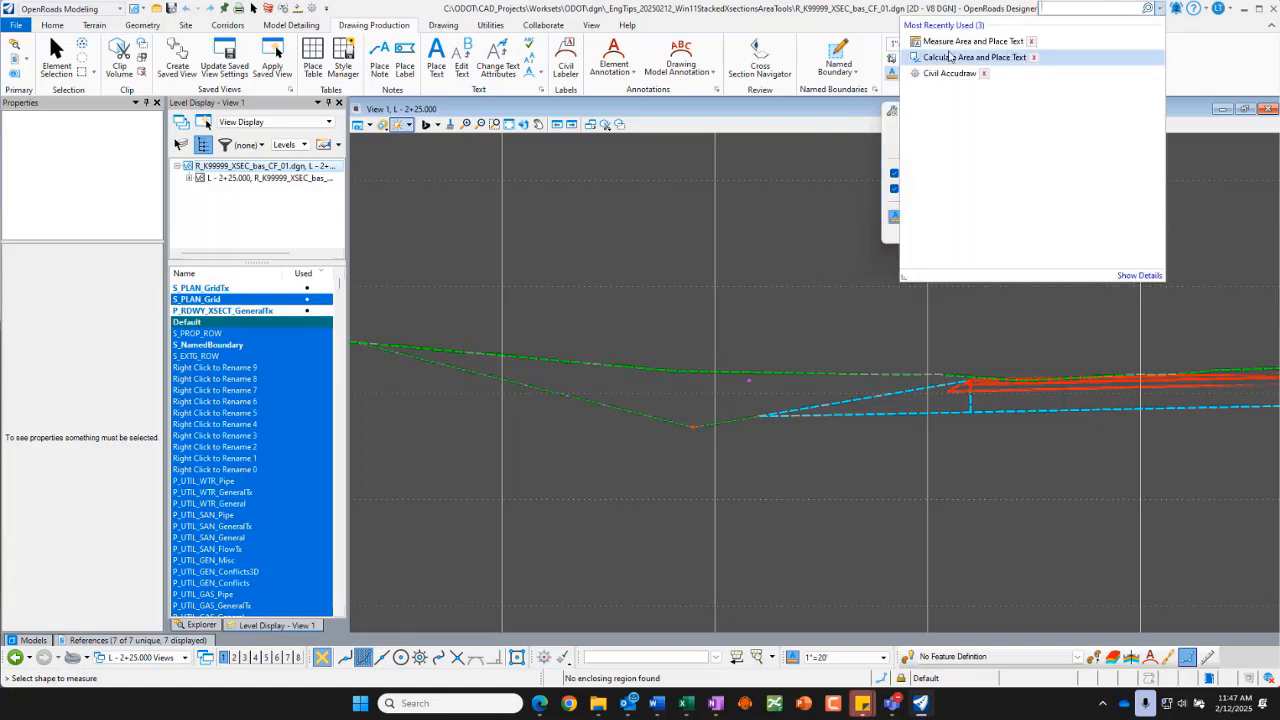
click(1161, 9)
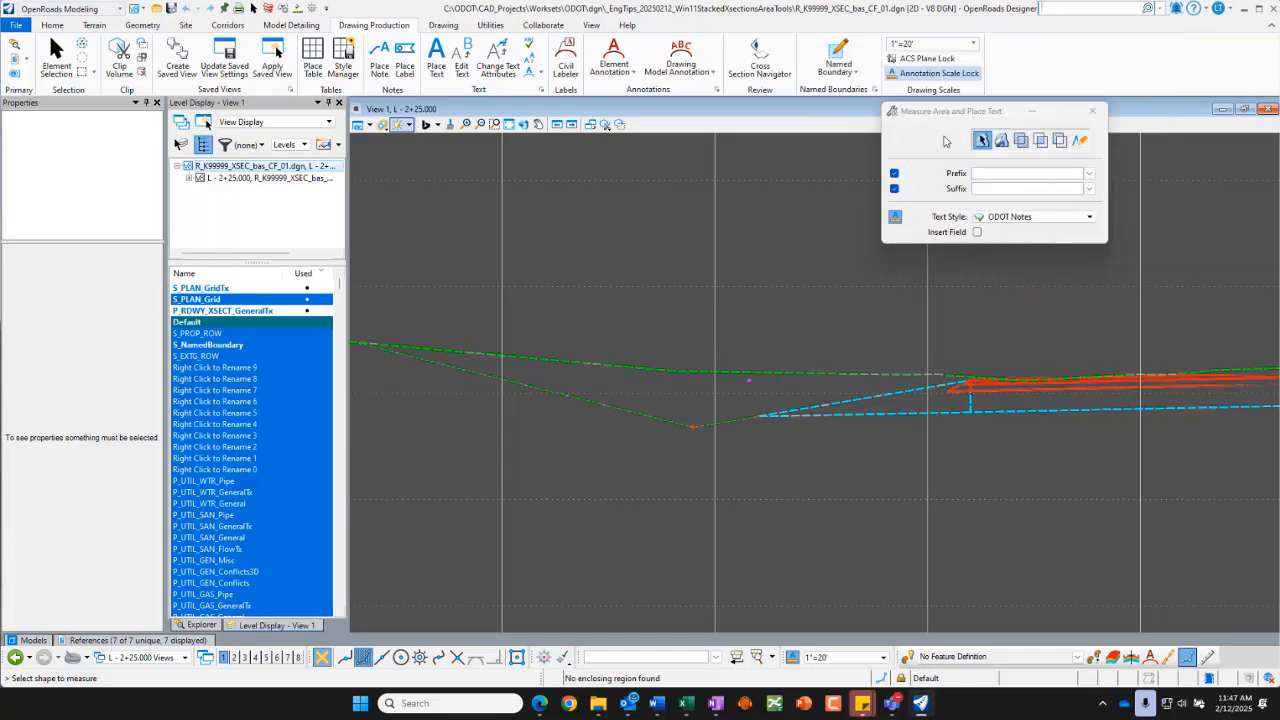
drag(927, 114, 826, 148)
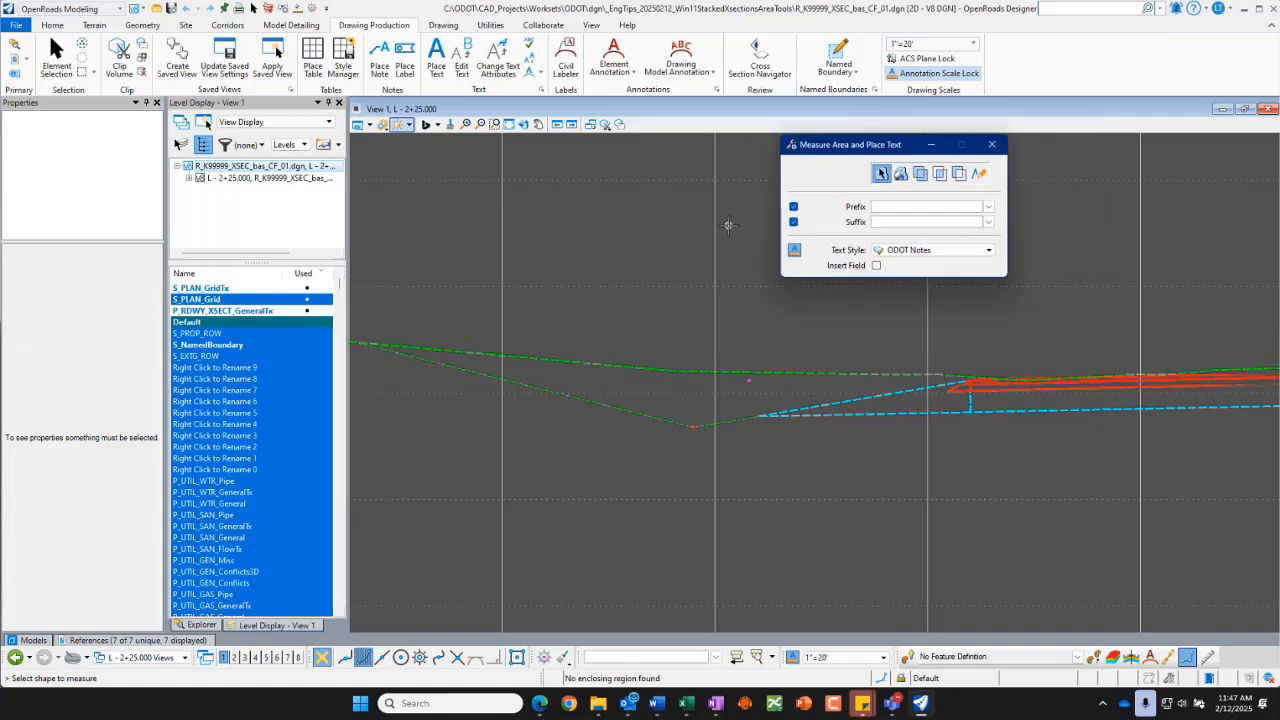
click(884, 175)
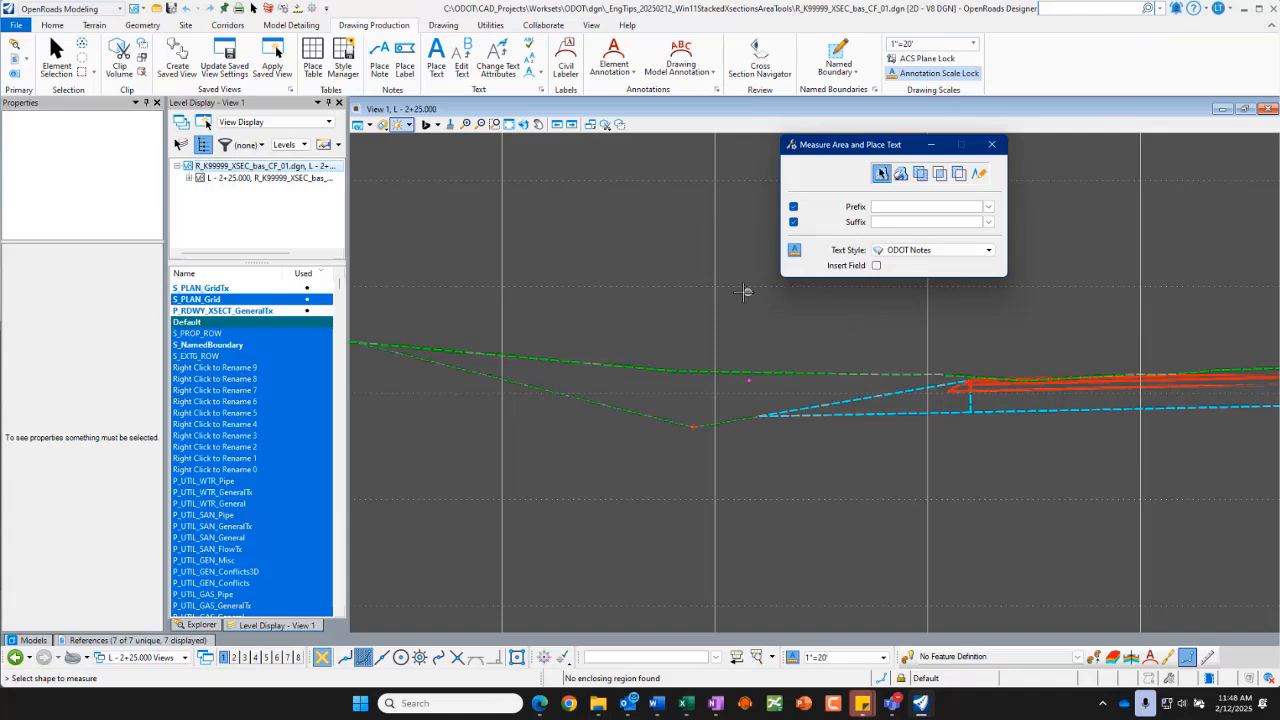
Change the area measuring method to enclosing point, enable Dynamic Area, and return to Element Selection.
click(901, 175)
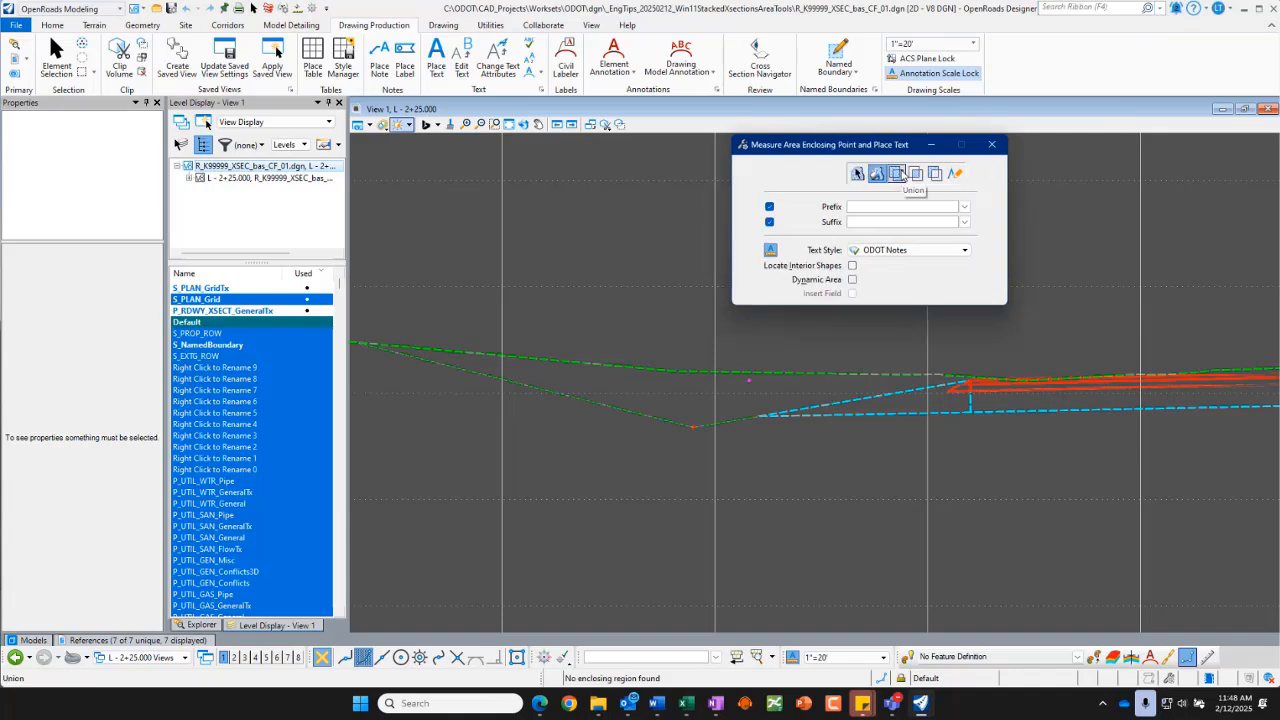
click(853, 280)
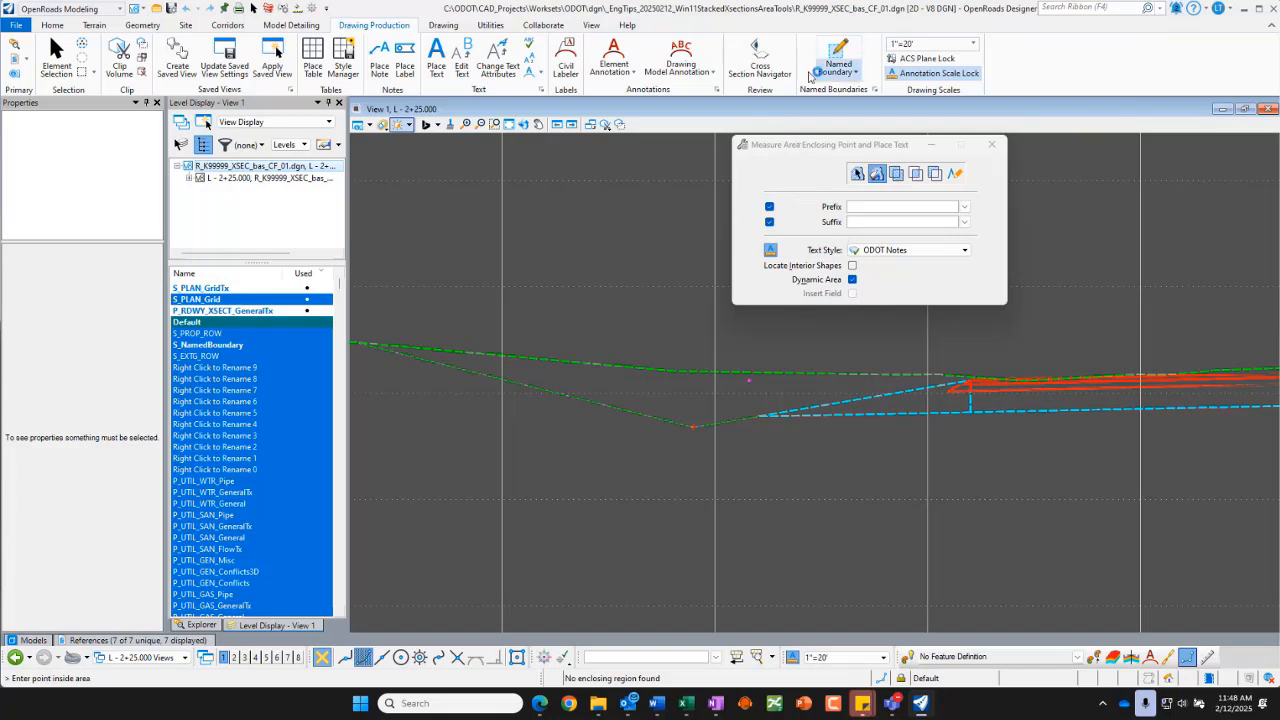
click(55, 68)
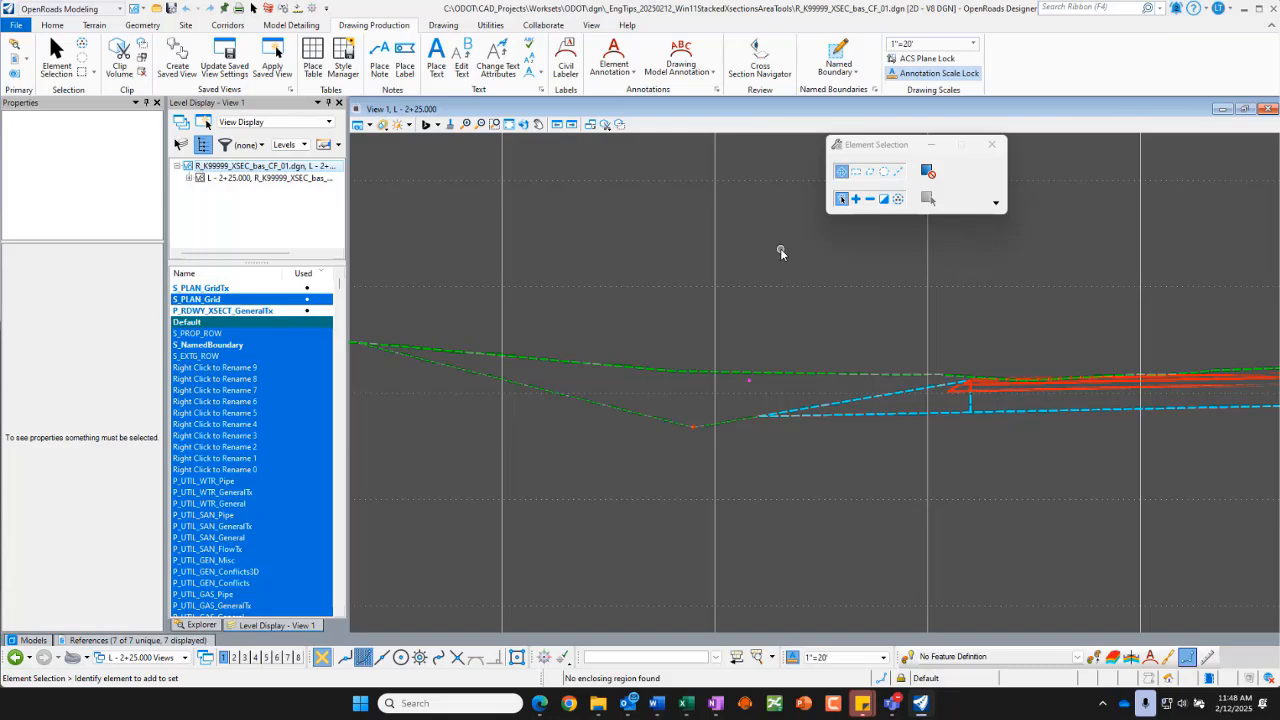
Start the Place Shape command and set the active level to Right Click to Rename 4.
key(space)
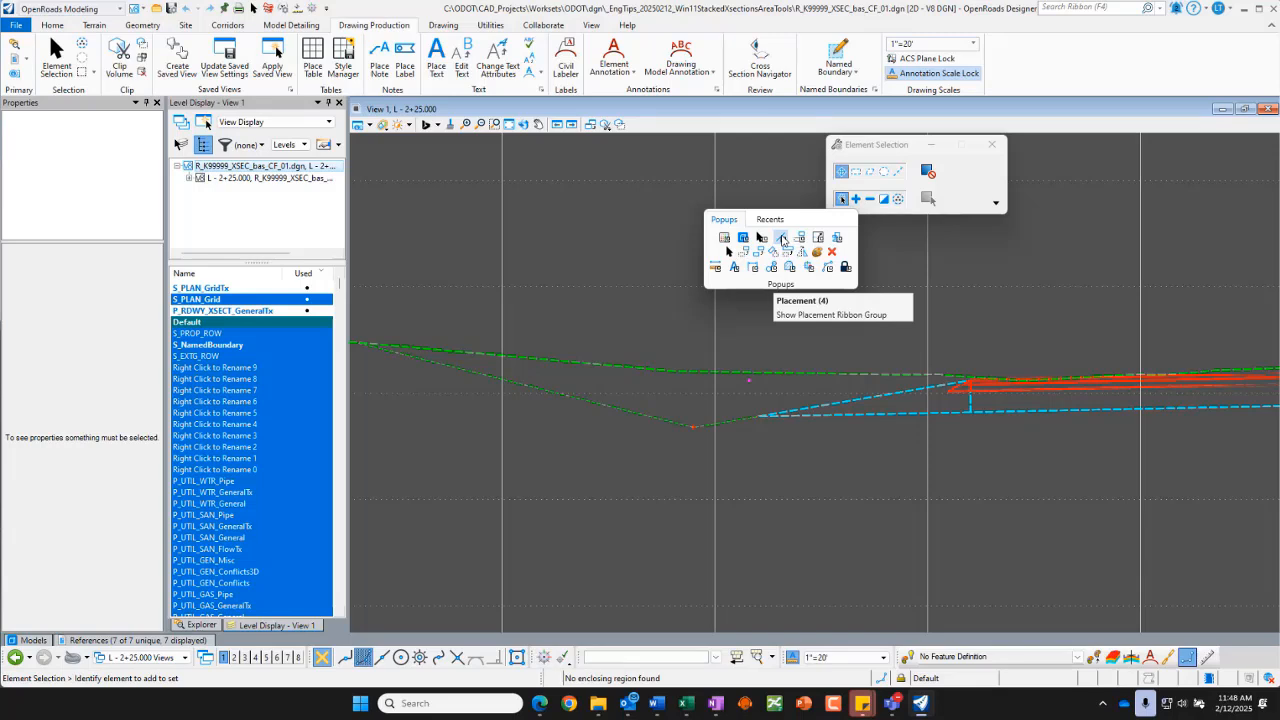
click(783, 240)
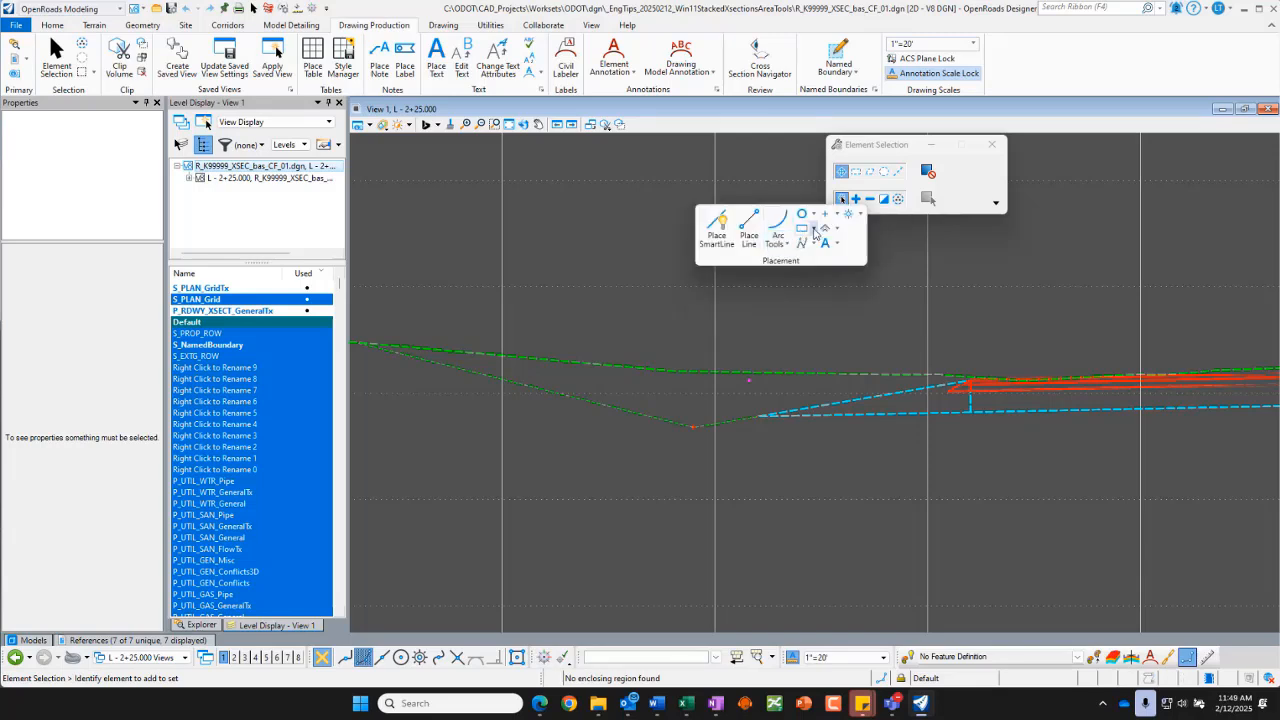
click(814, 230)
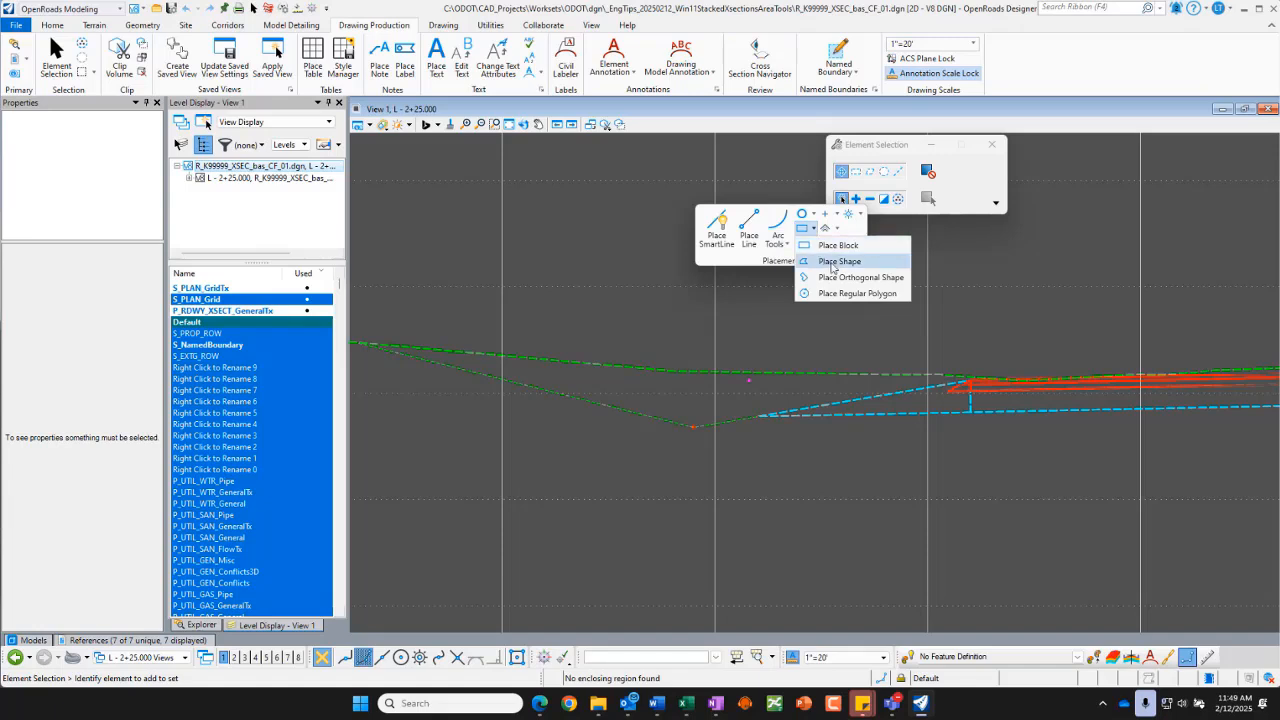
click(832, 263)
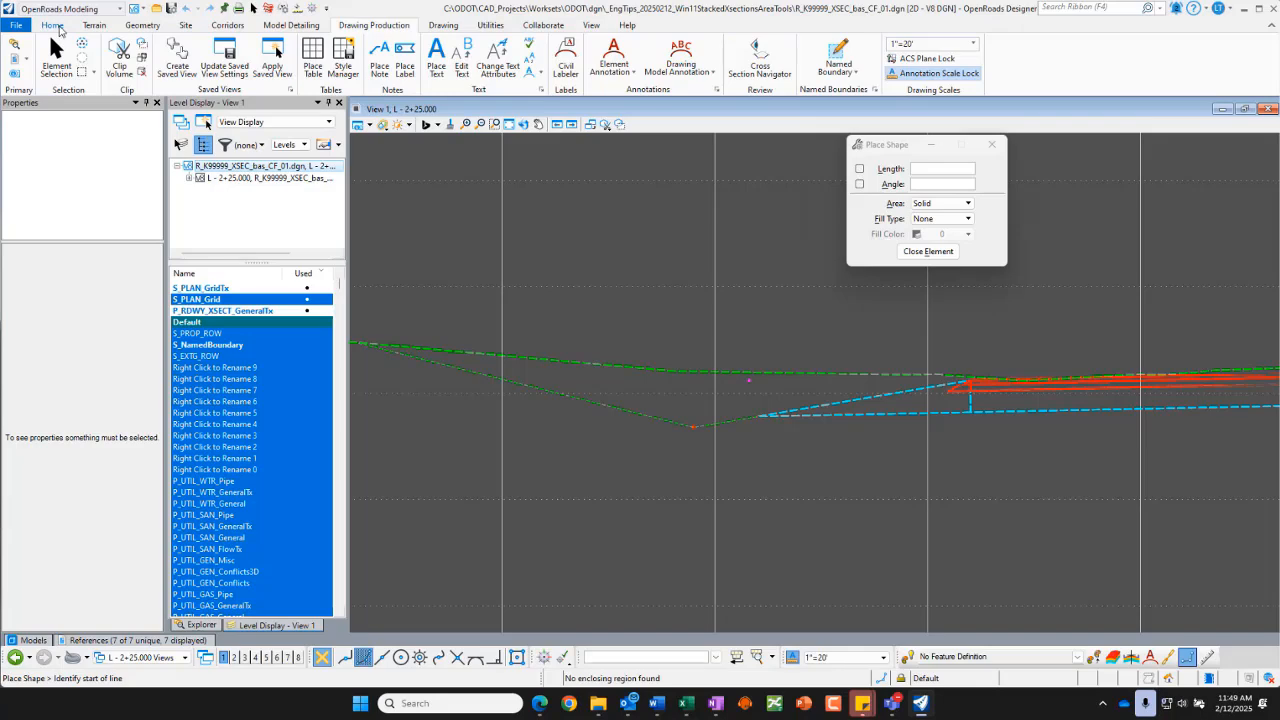
click(55, 25)
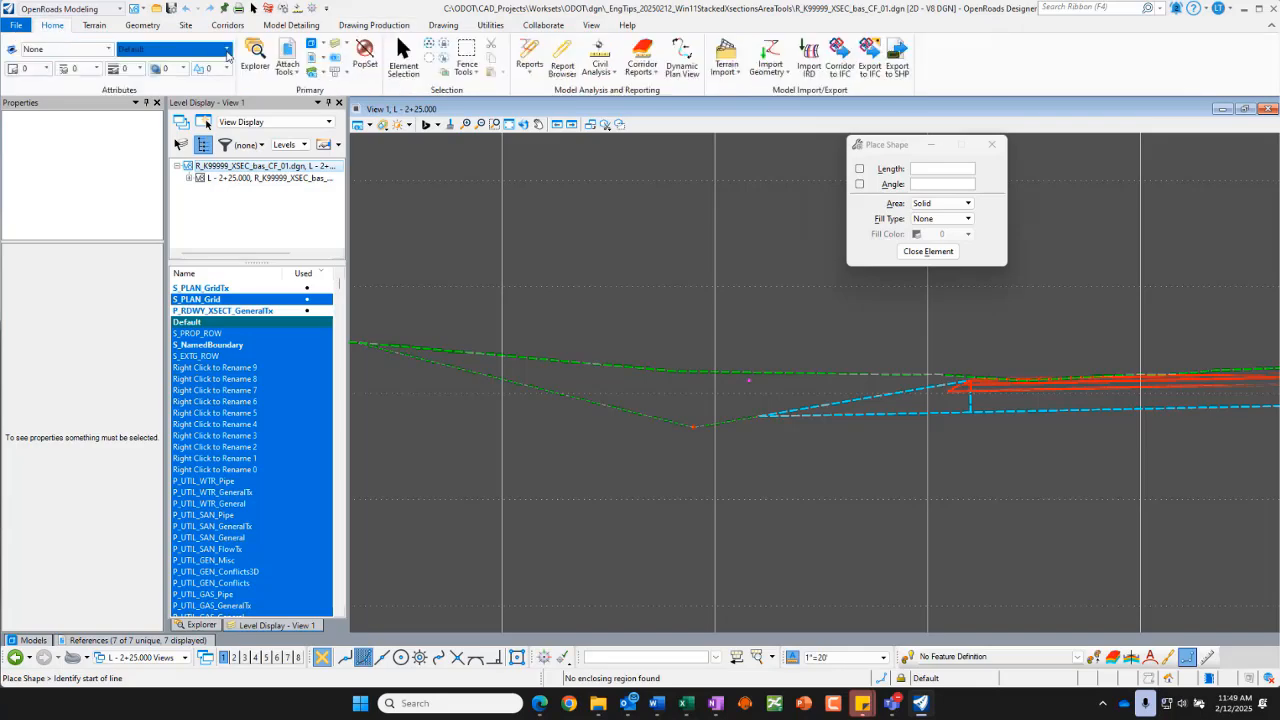
click(227, 50)
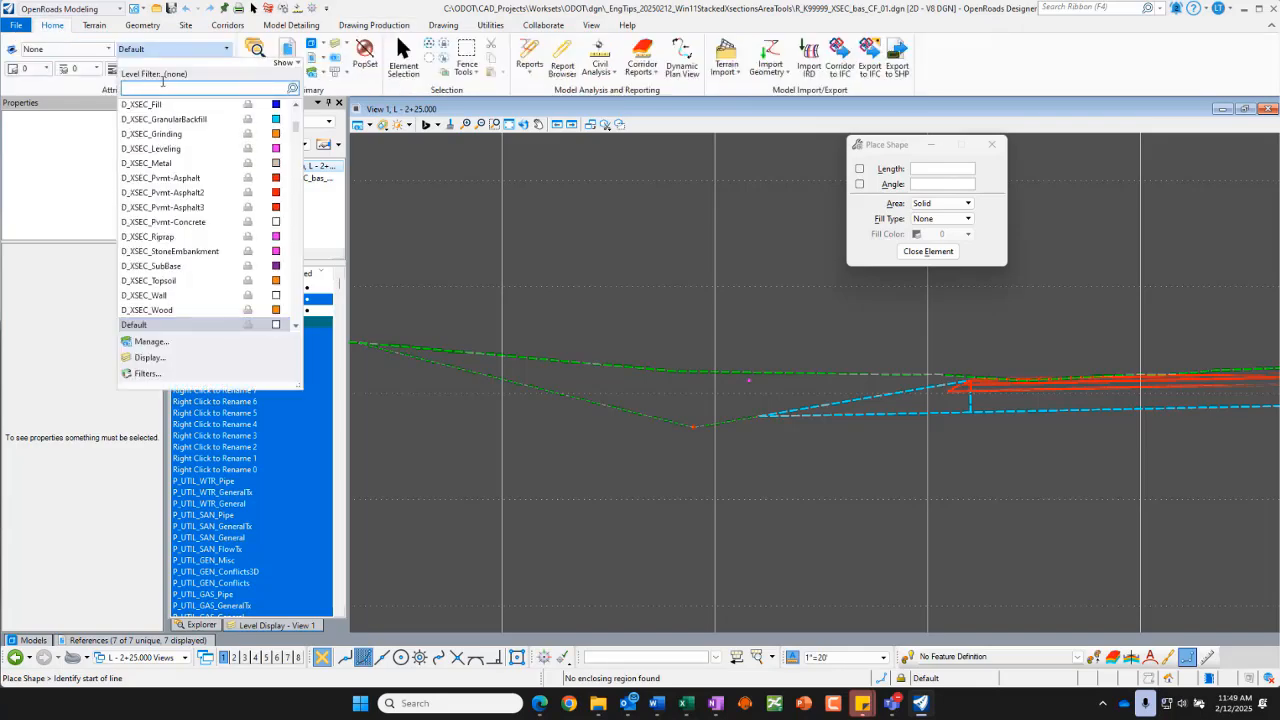
text(right)
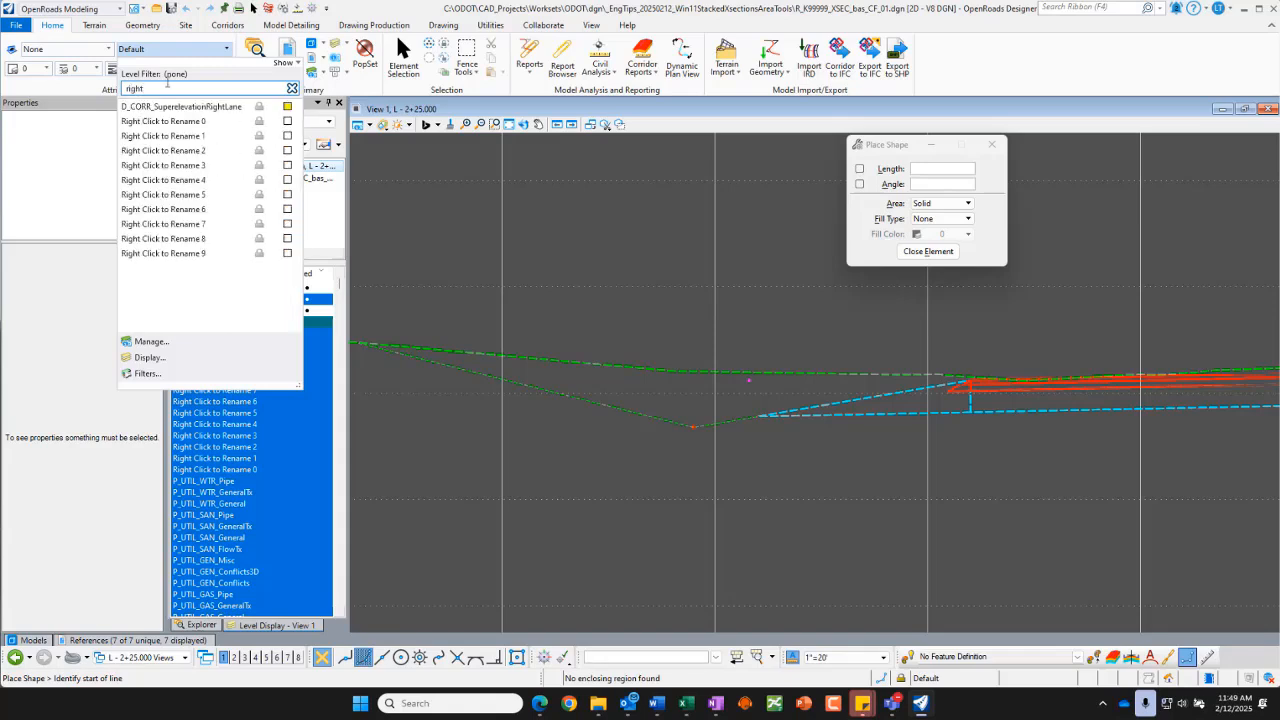
click(178, 182)
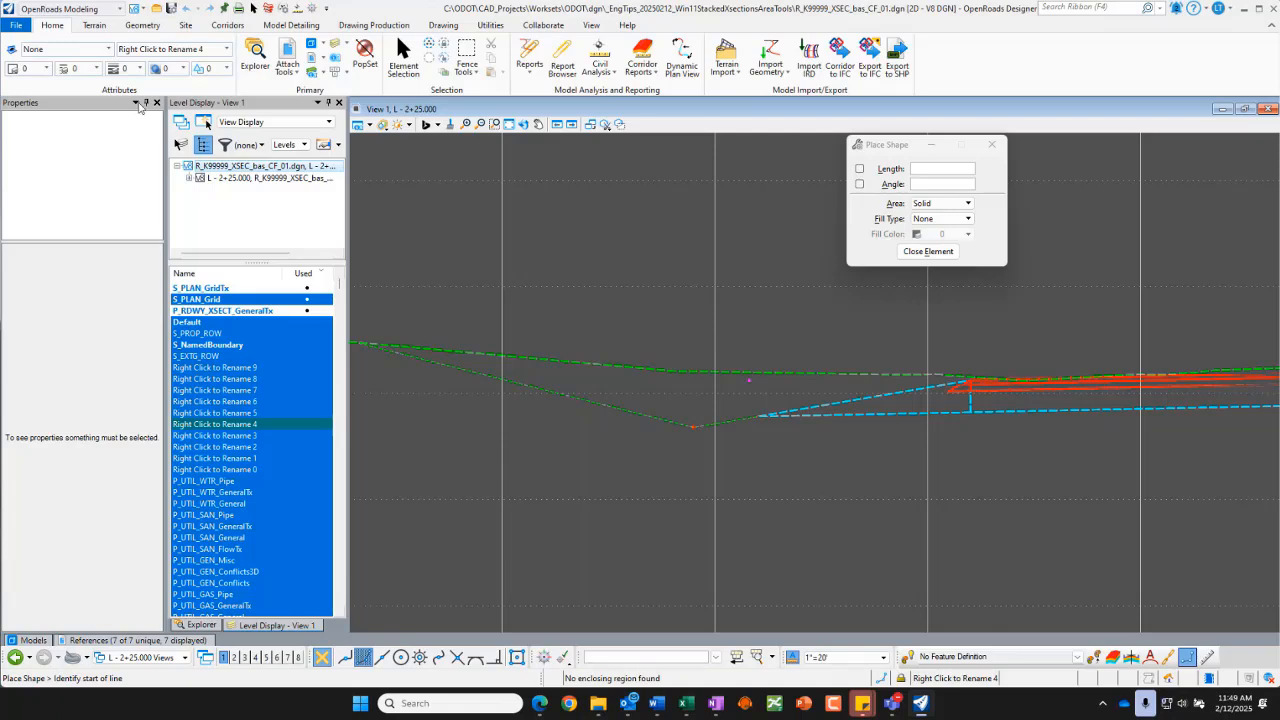
Set the active color to yellow (4) and the active line weight to 2 for the shape.
click(46, 68)
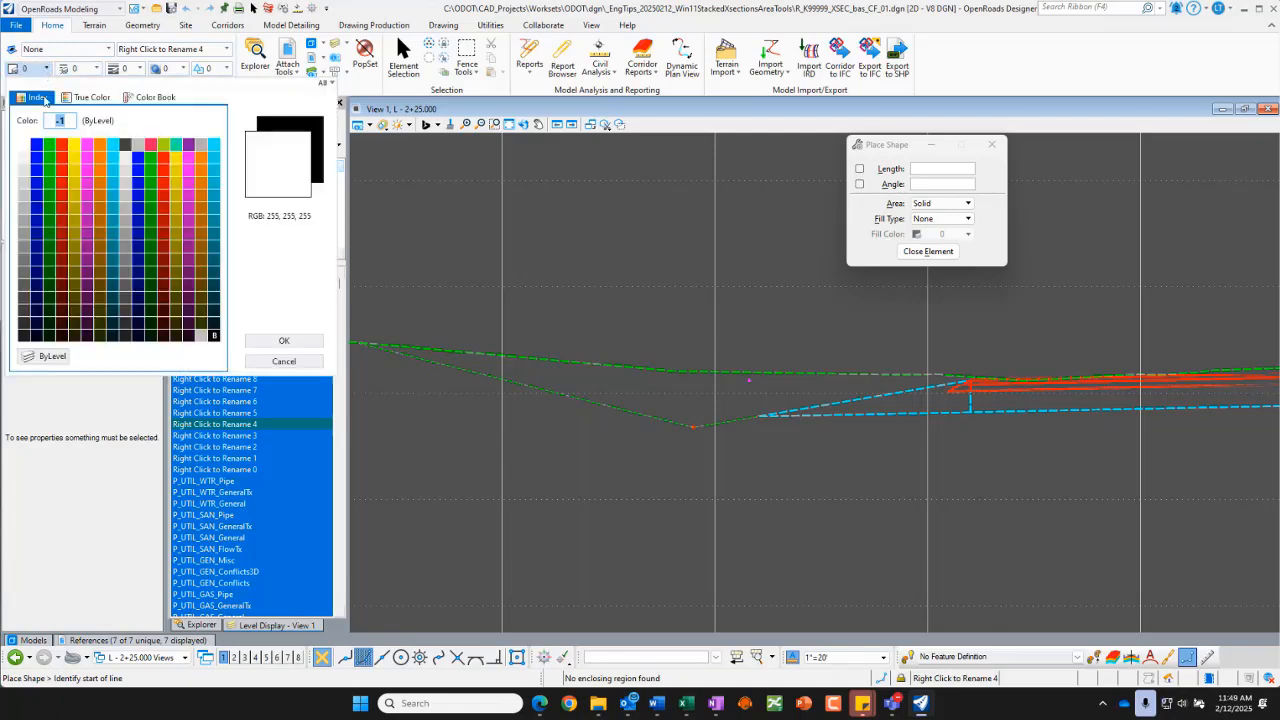
click(75, 147)
click(128, 69)
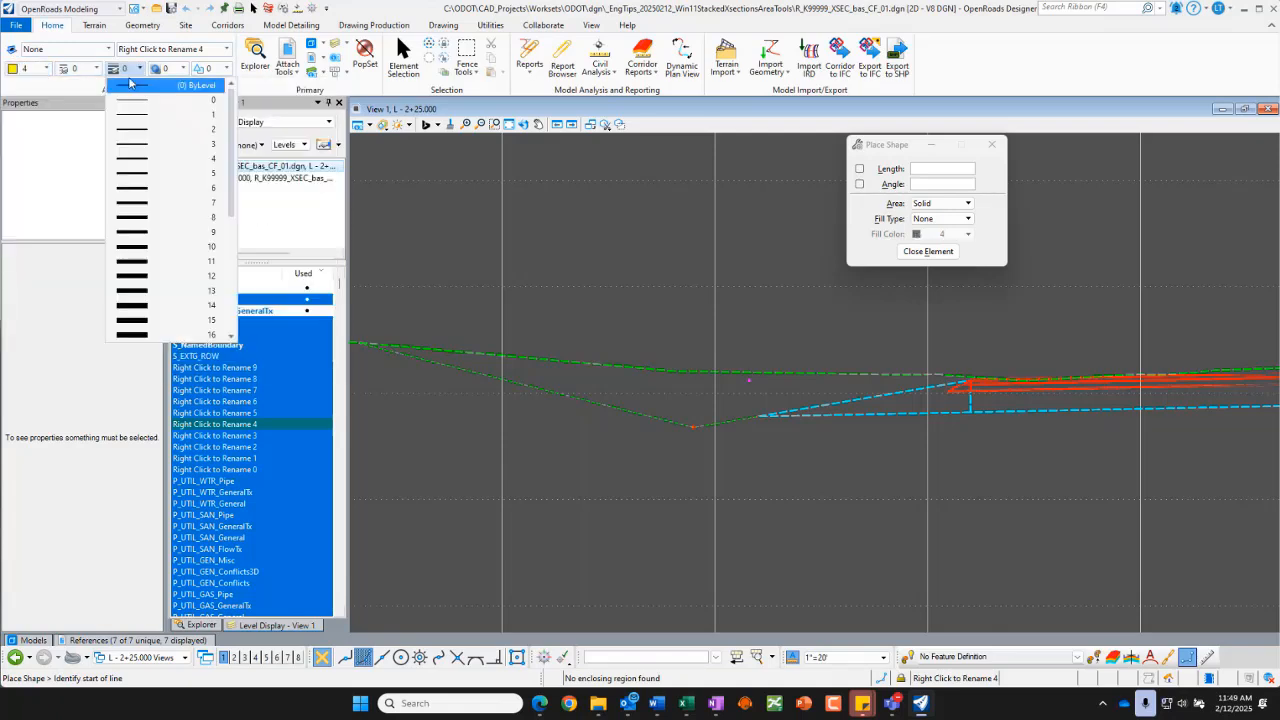
click(132, 129)
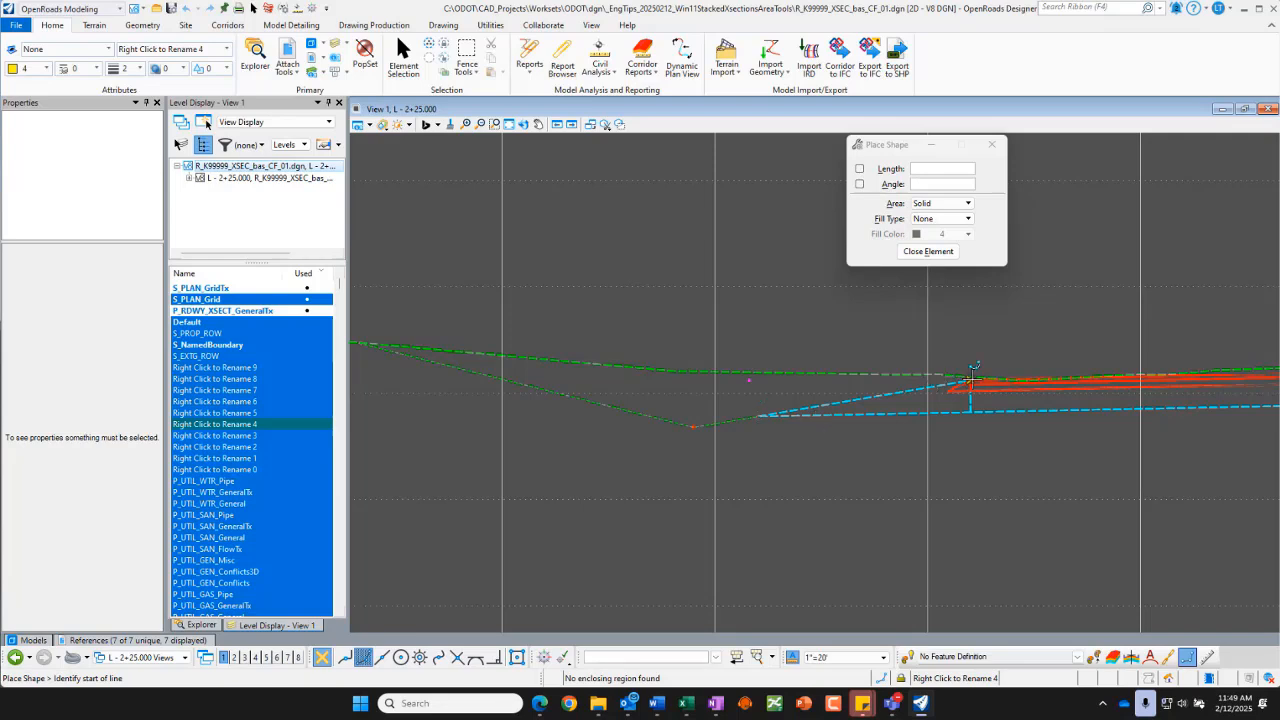
Start the shape where the green ground line crosses the red pavement surface, using the Intersection snap.
scroll(950, 380, up, 5)
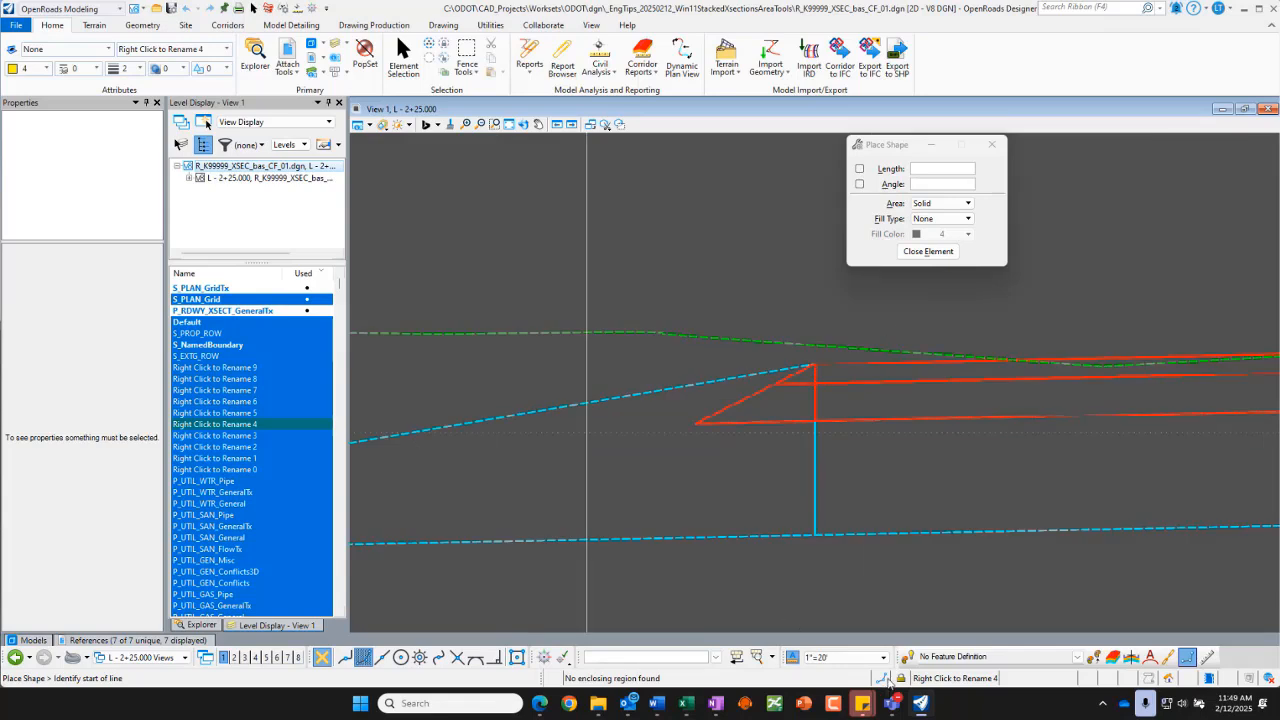
mouse_move(882, 678)
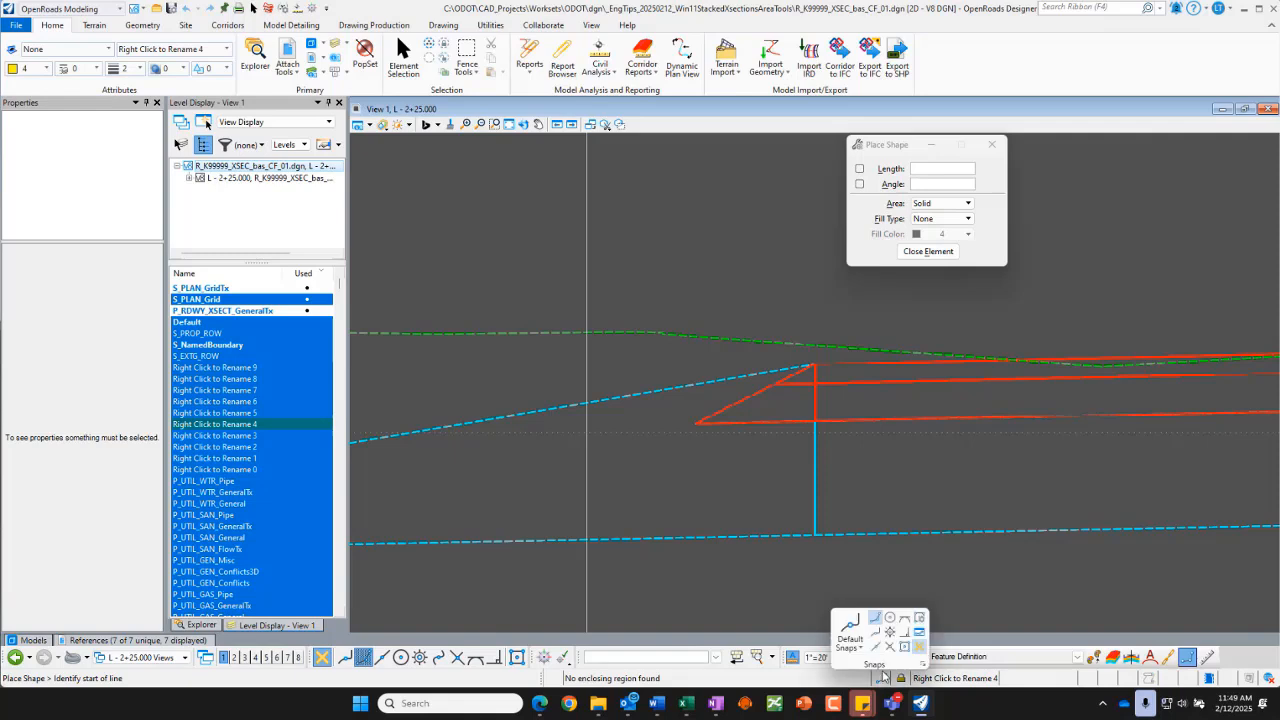
click(892, 648)
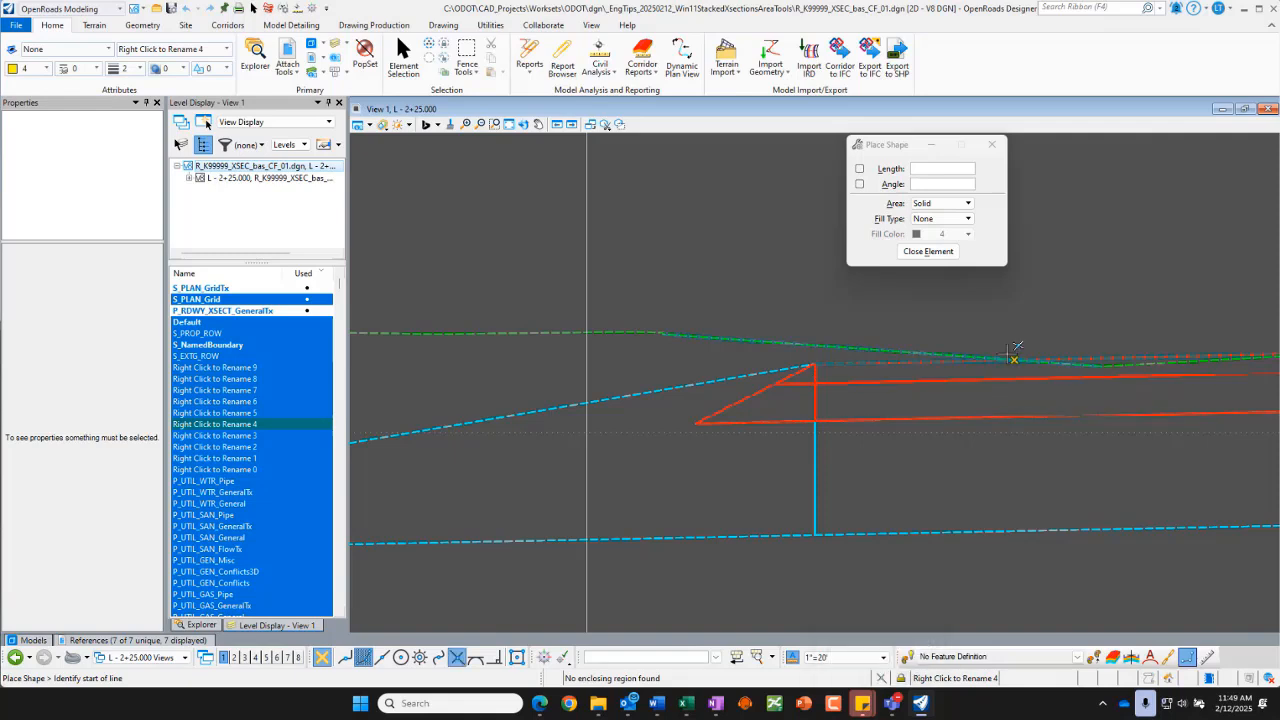
click(1012, 358)
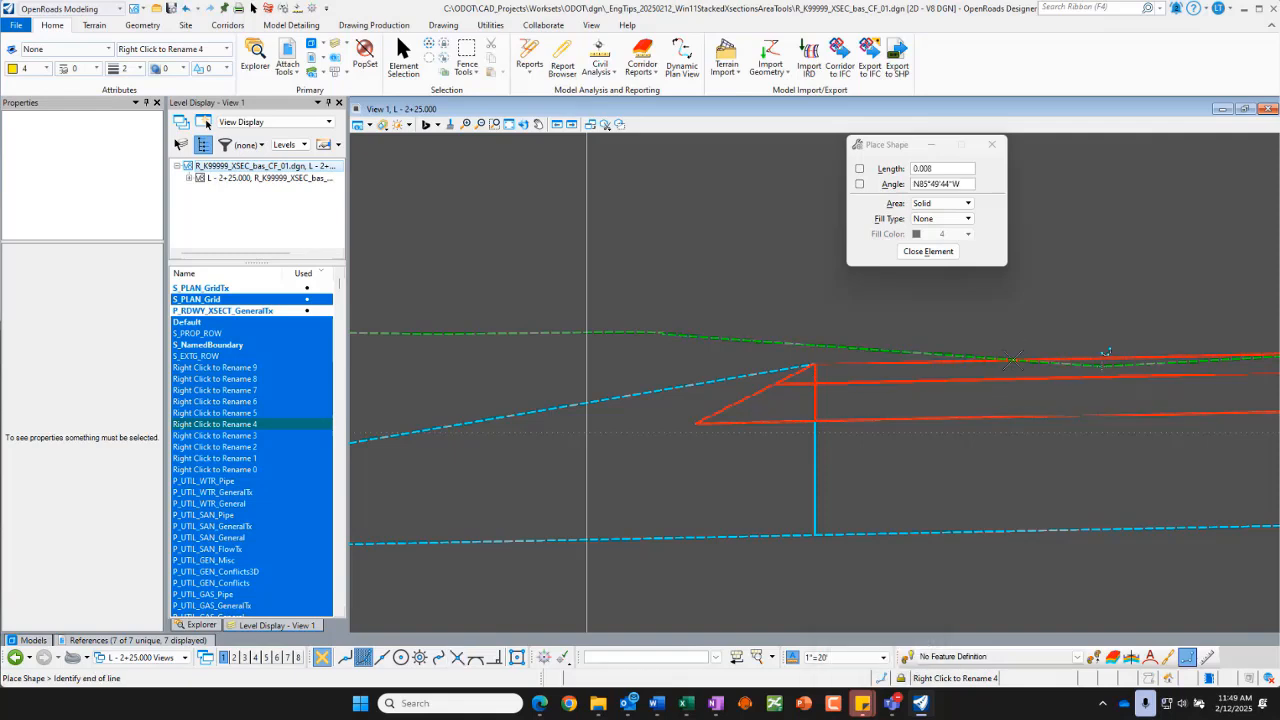
Trace the shape down the side slope to the ditch bottom, up to the ground line and back along it, closing at the start point.
click(815, 364)
scroll(816, 358, down, 3)
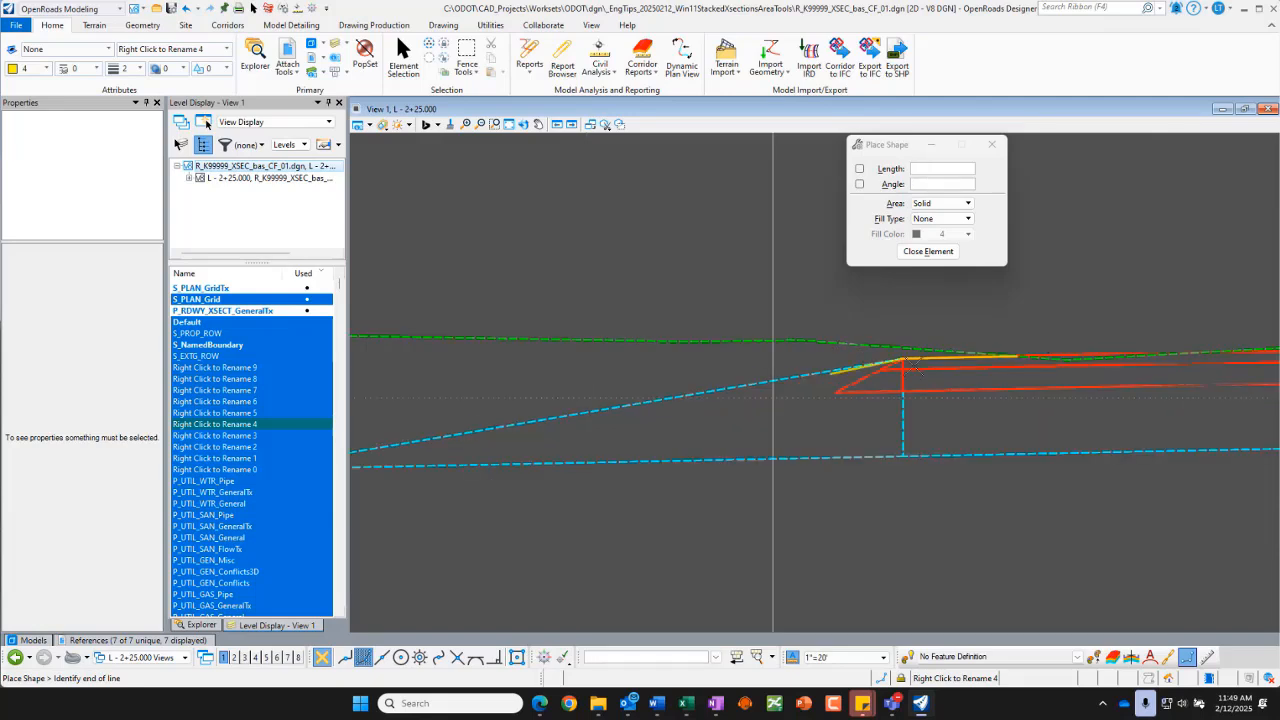
click(714, 404)
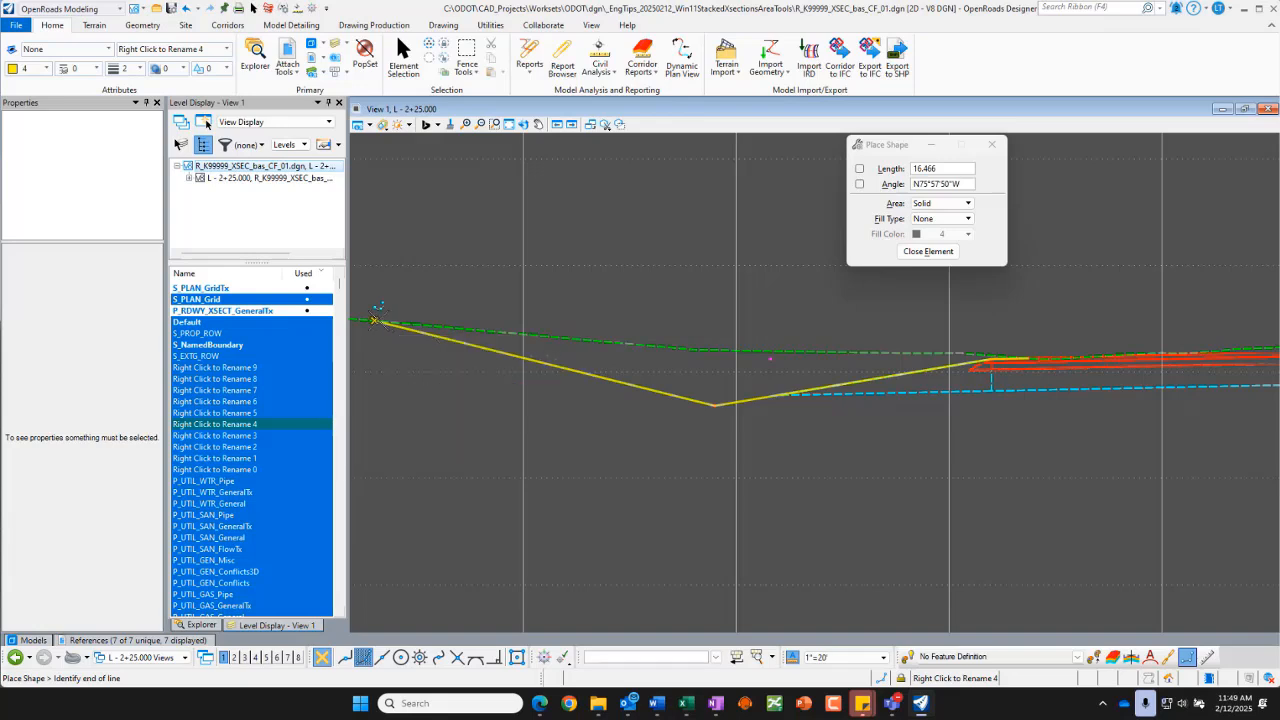
click(373, 320)
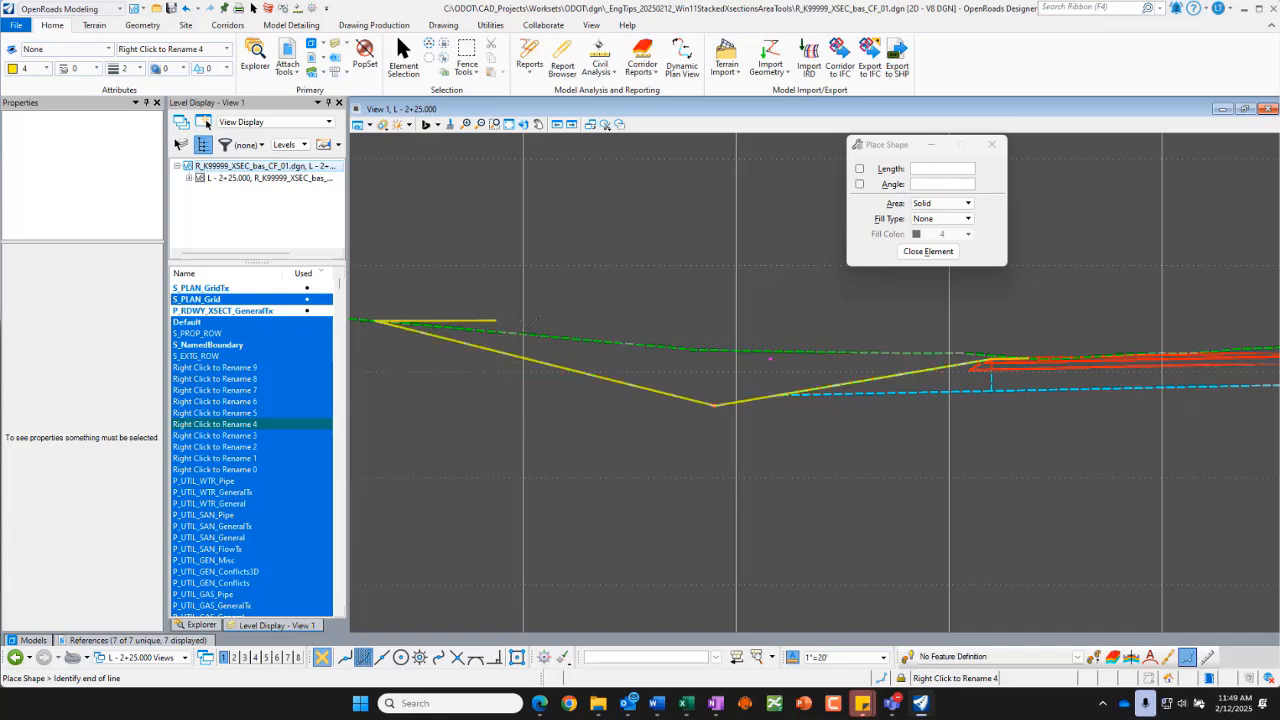
click(700, 349)
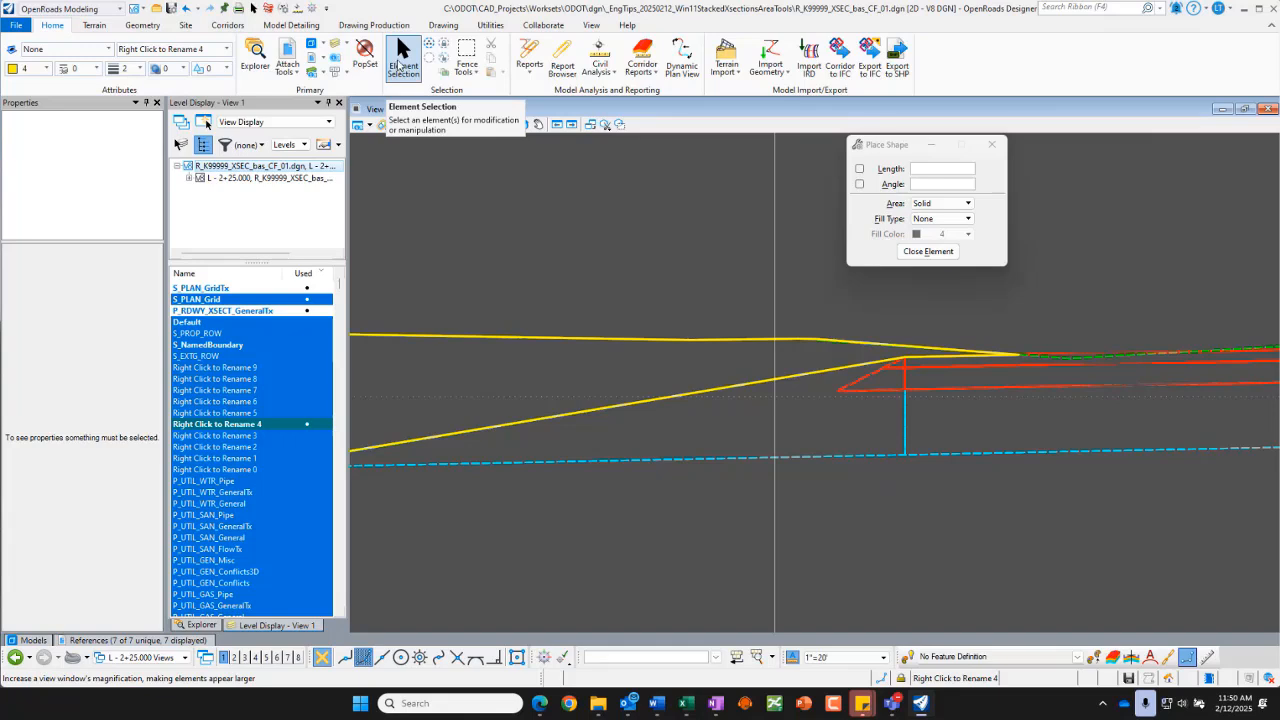
click(400, 63)
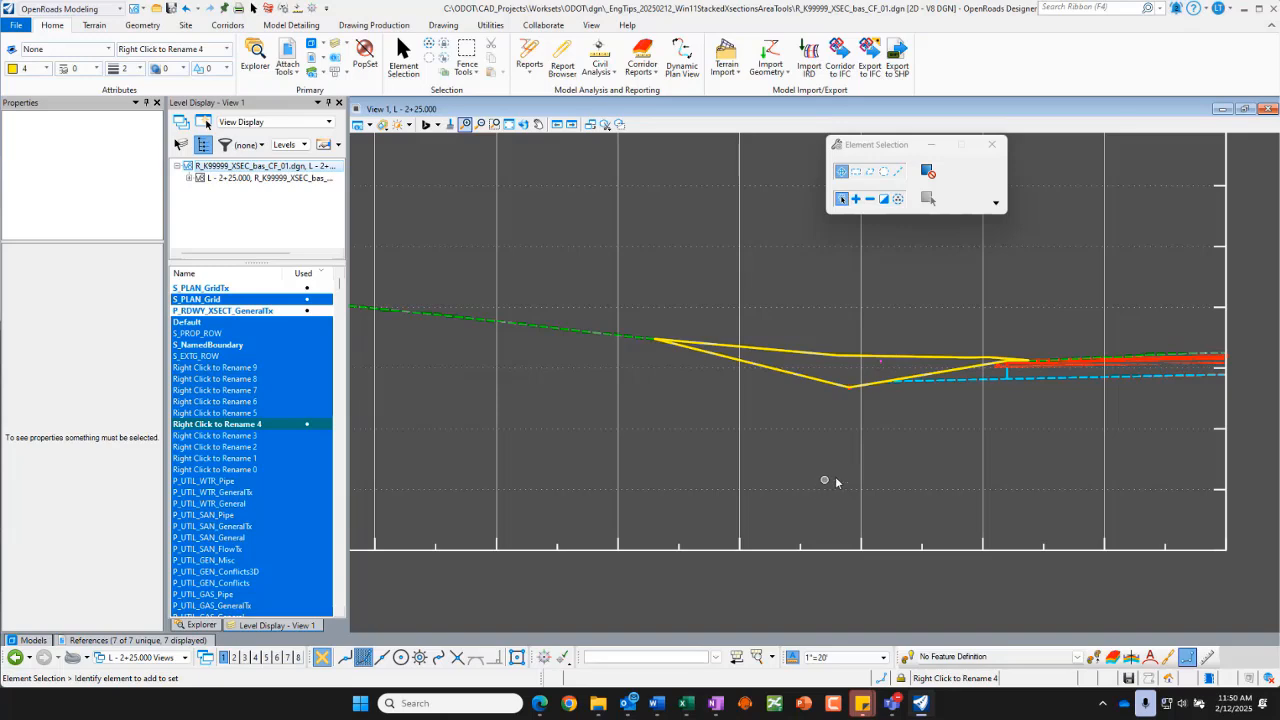
scroll(901, 476, down, 2)
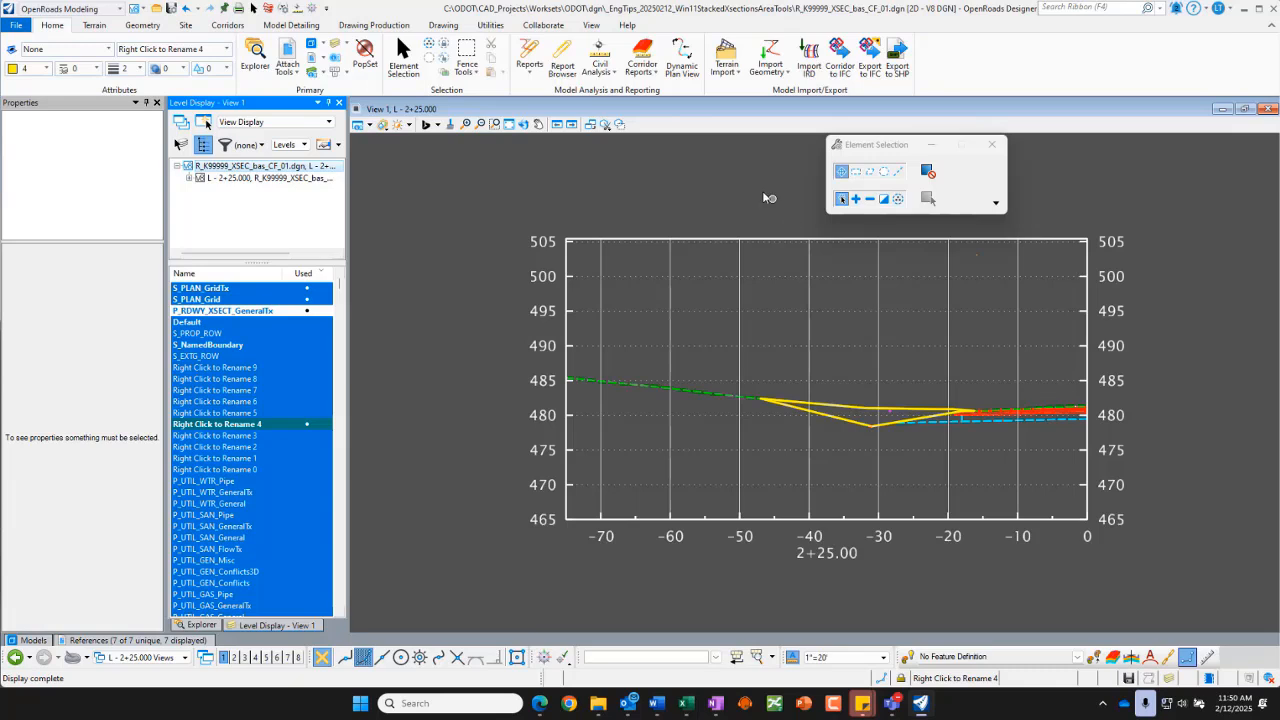
click(1078, 8)
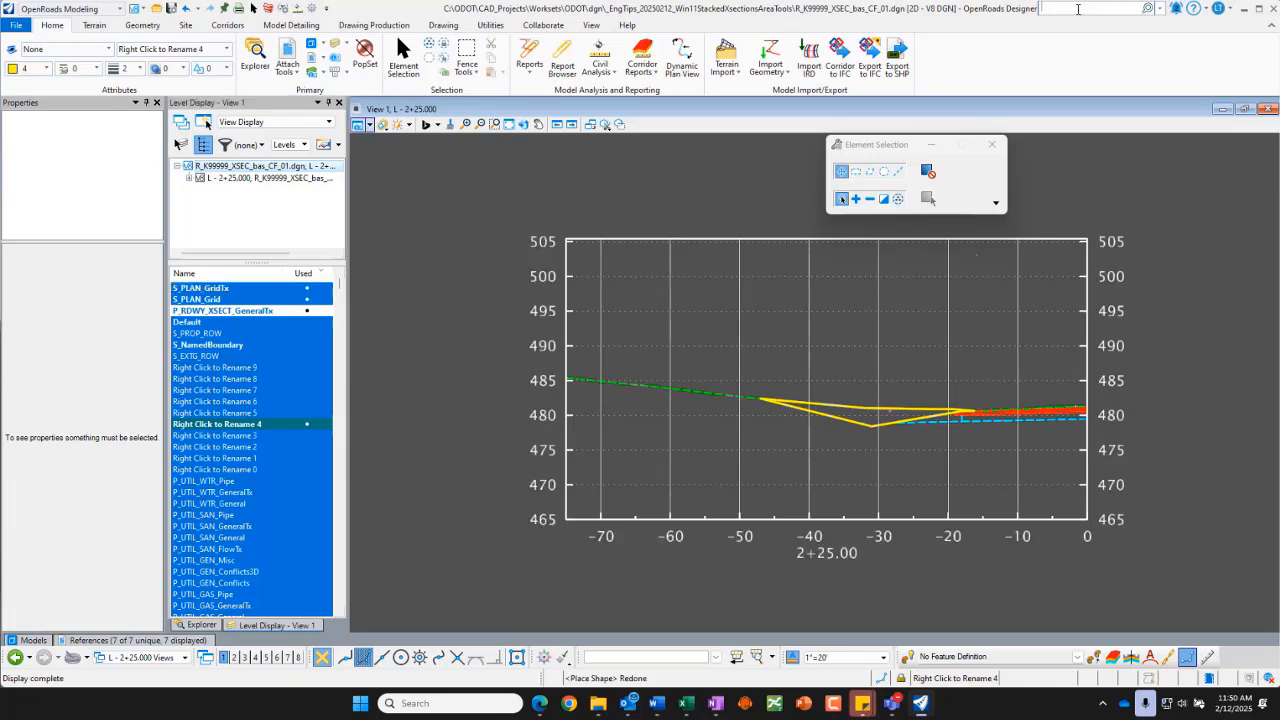
text(measure)
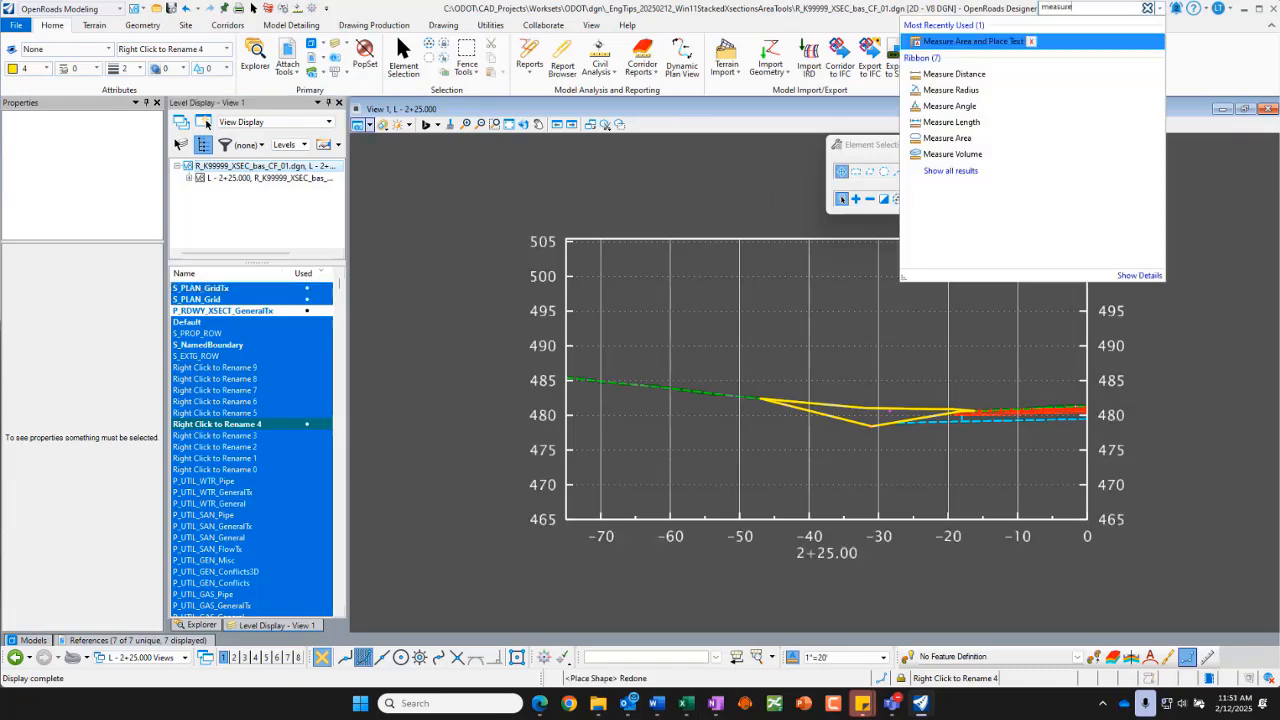
click(936, 145)
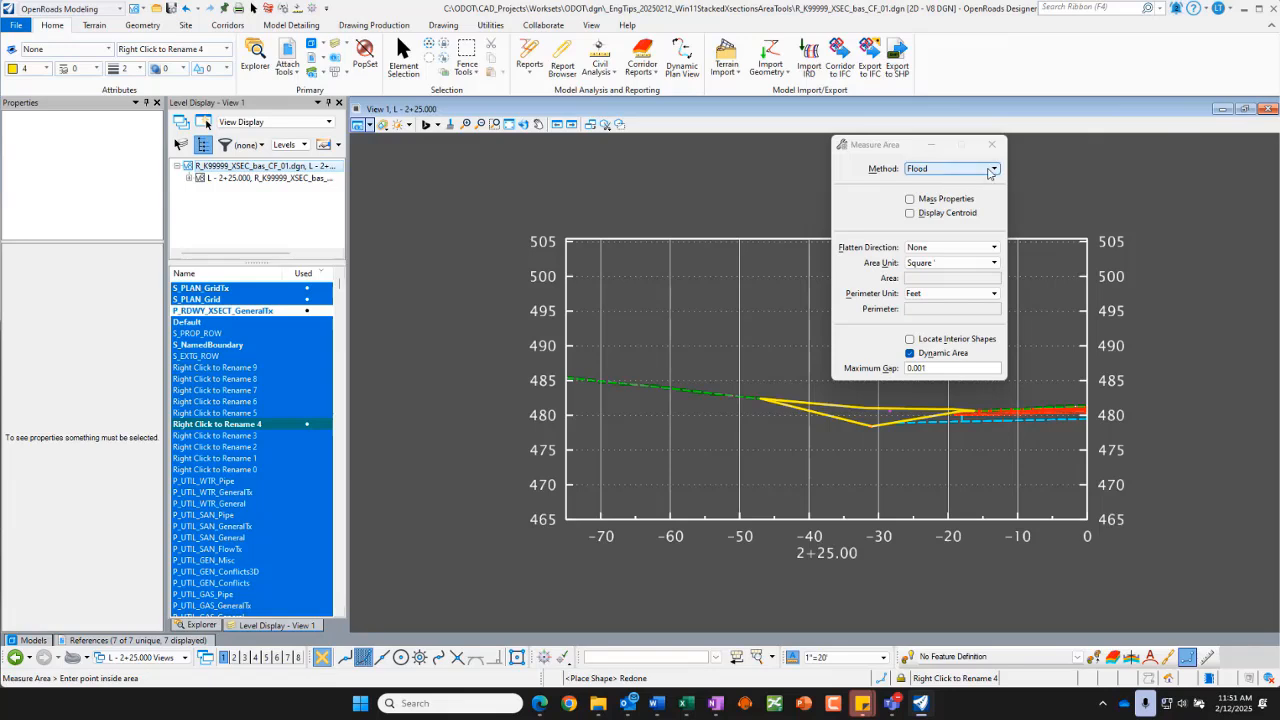
Measure the distance between the -50 and -40 grid lines along the lower edge of the 2+25 cross section.
click(1133, 11)
text(measure)
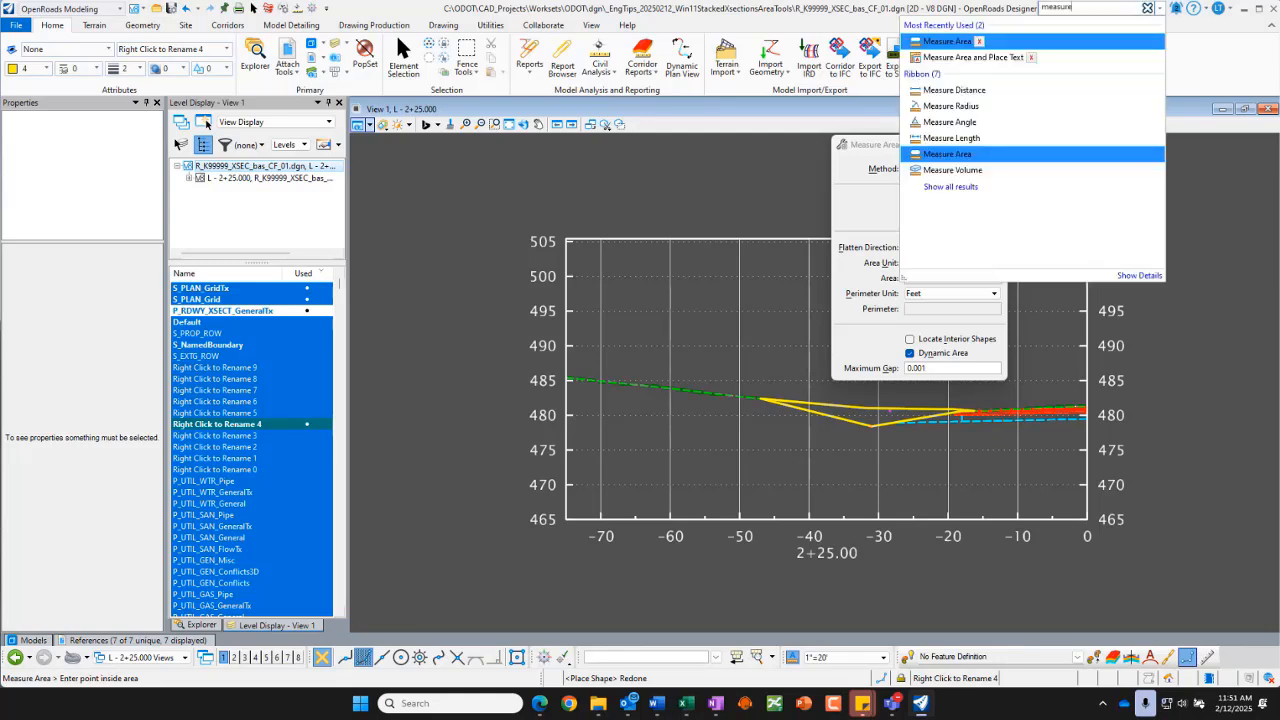
click(979, 90)
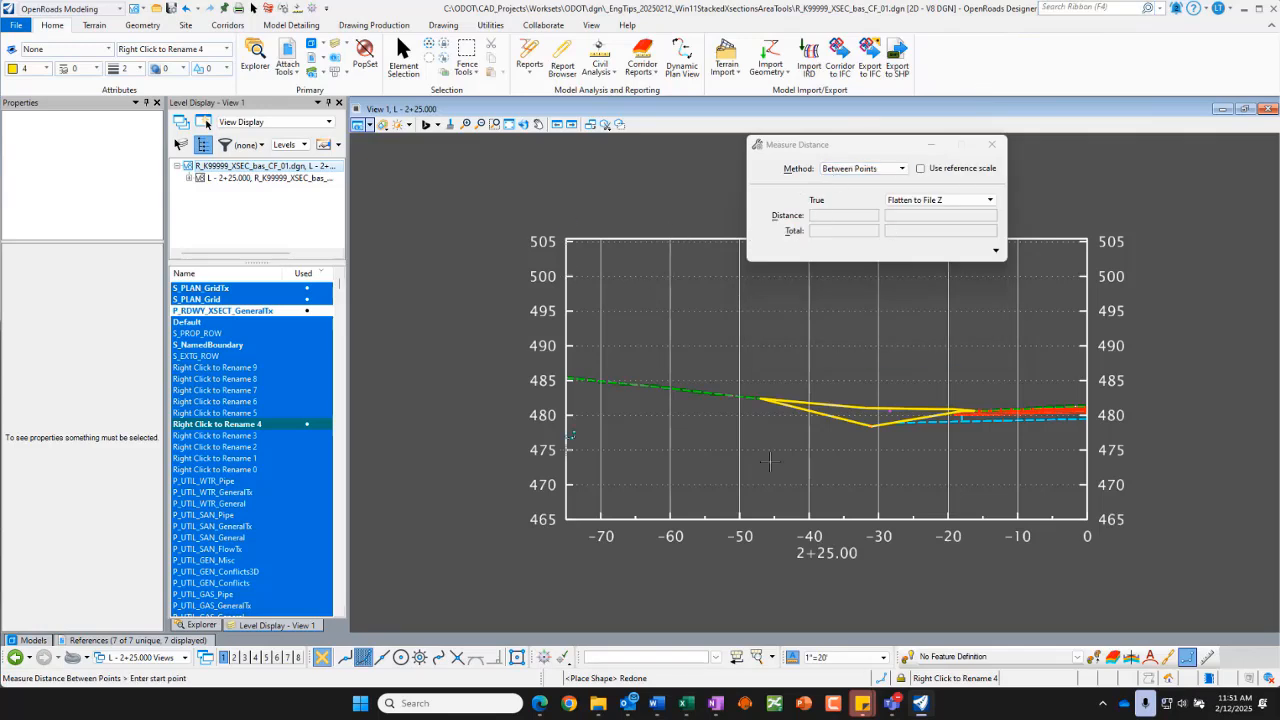
click(740, 516)
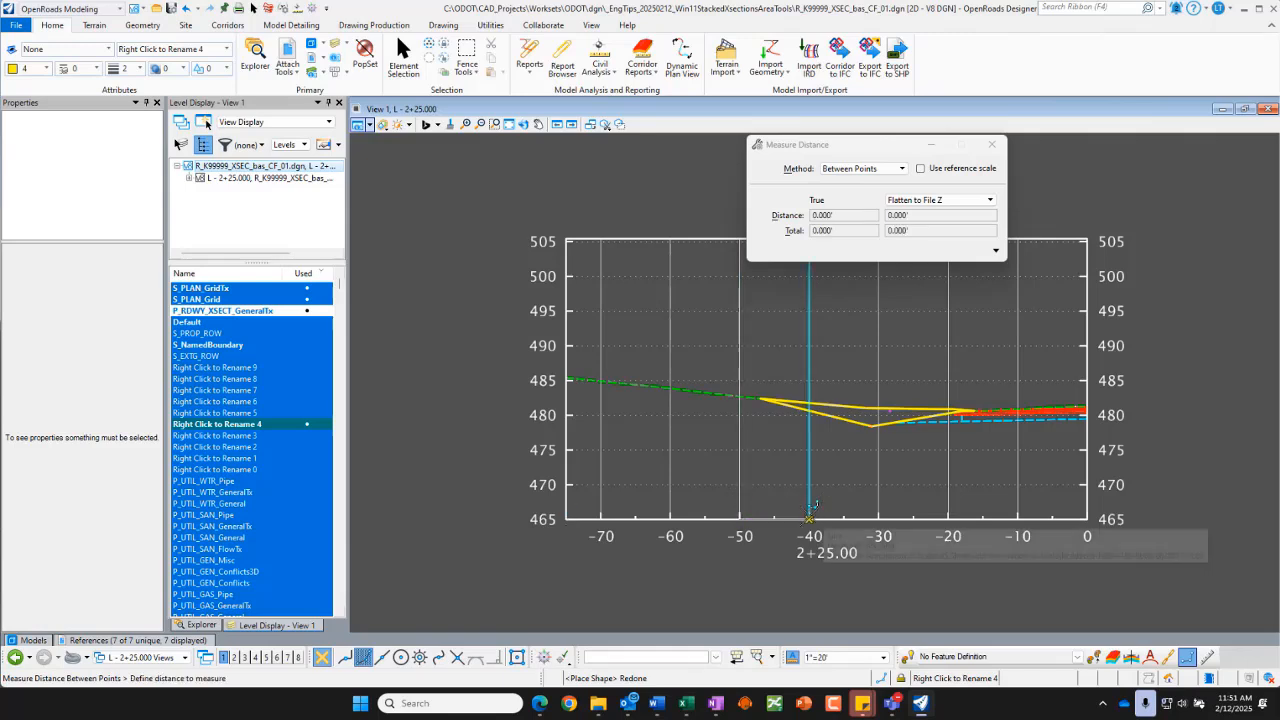
click(810, 516)
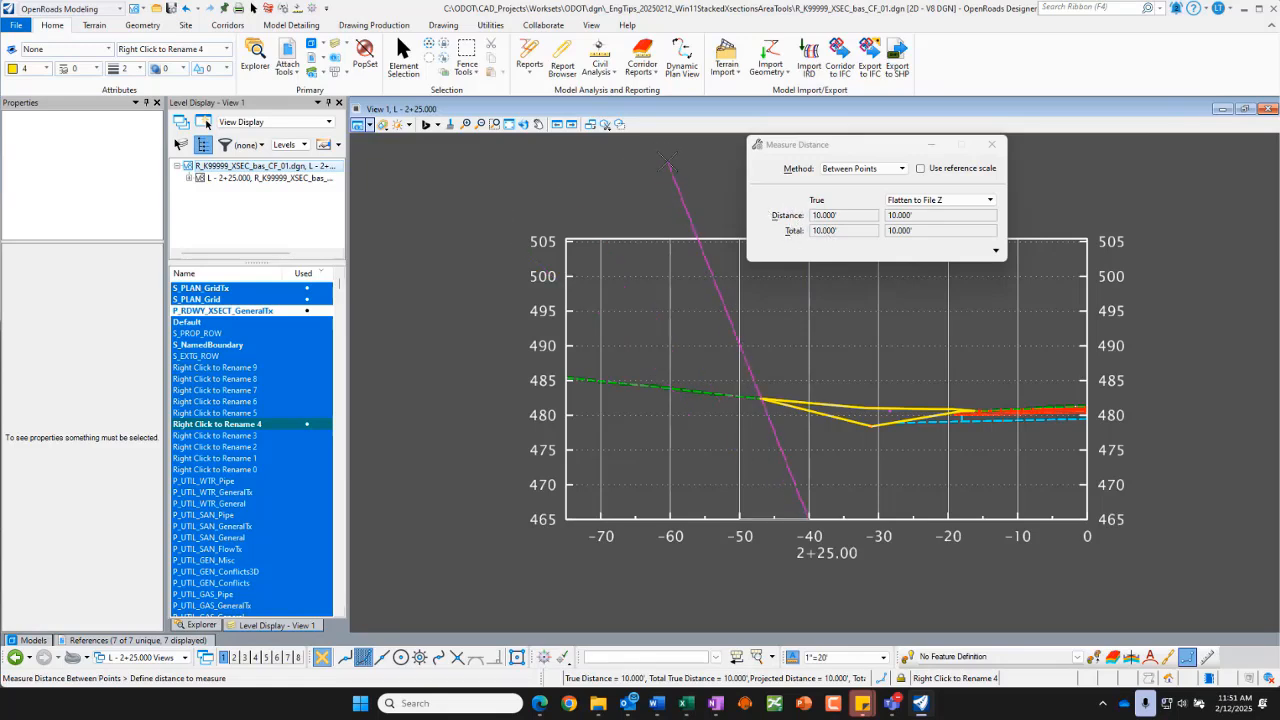
Select the yellow ditch shape, review its perimeter and area in the Geometry properties, and clear the selection.
click(405, 58)
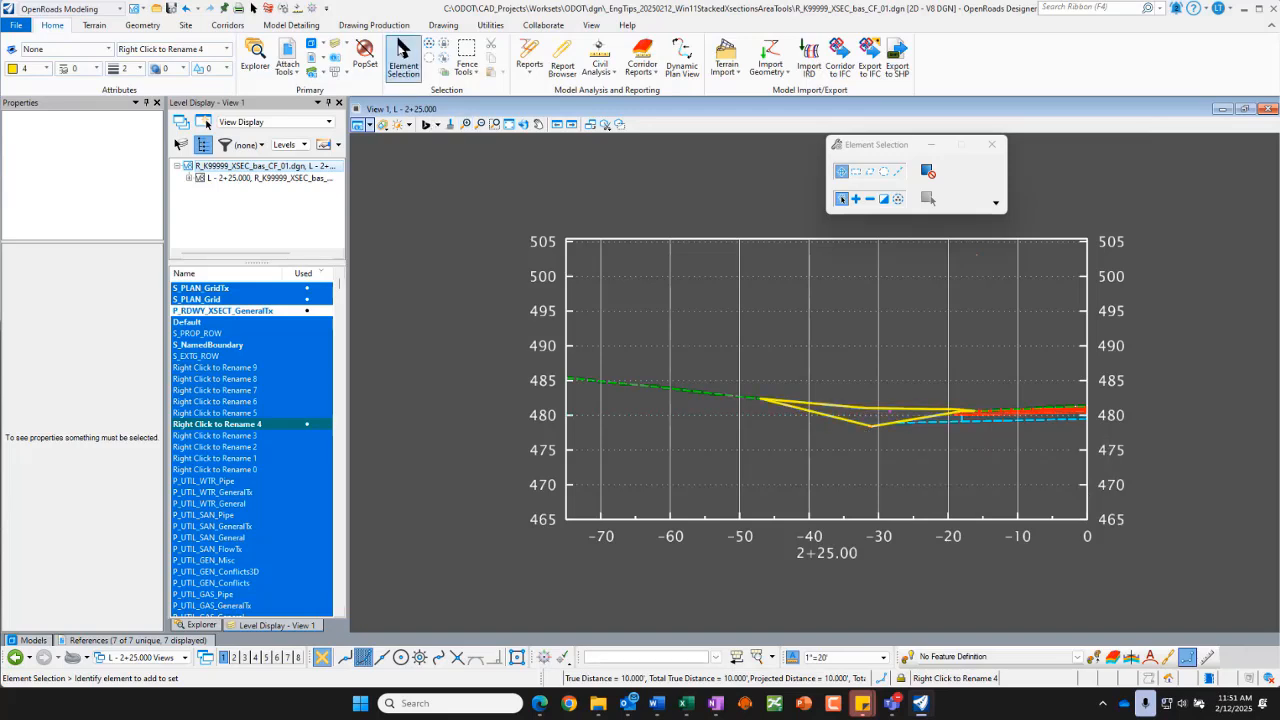
click(835, 411)
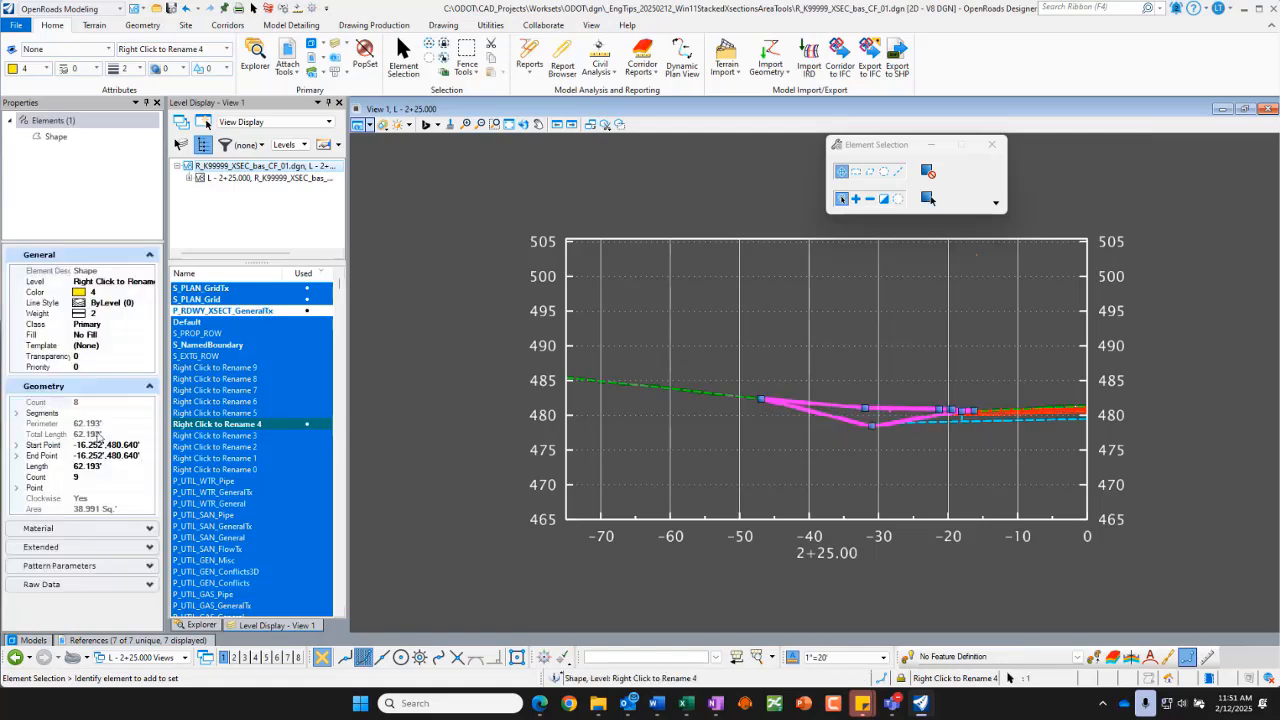
click(149, 387)
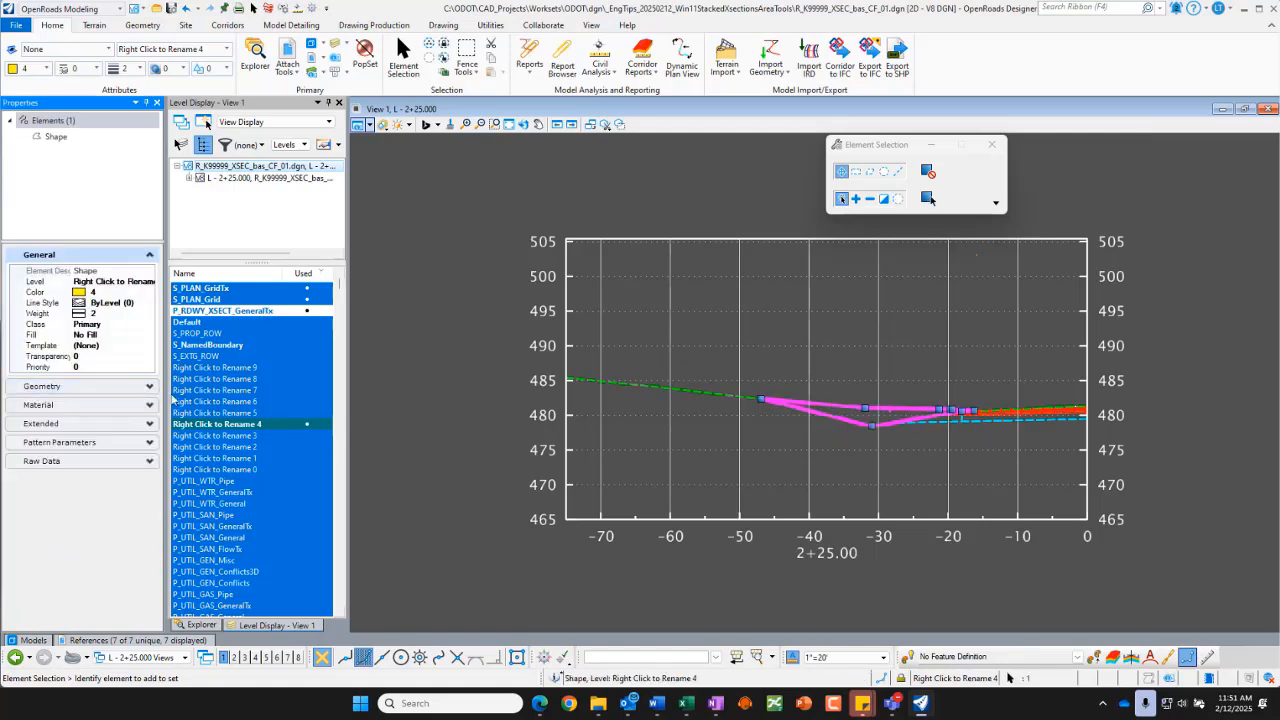
click(149, 387)
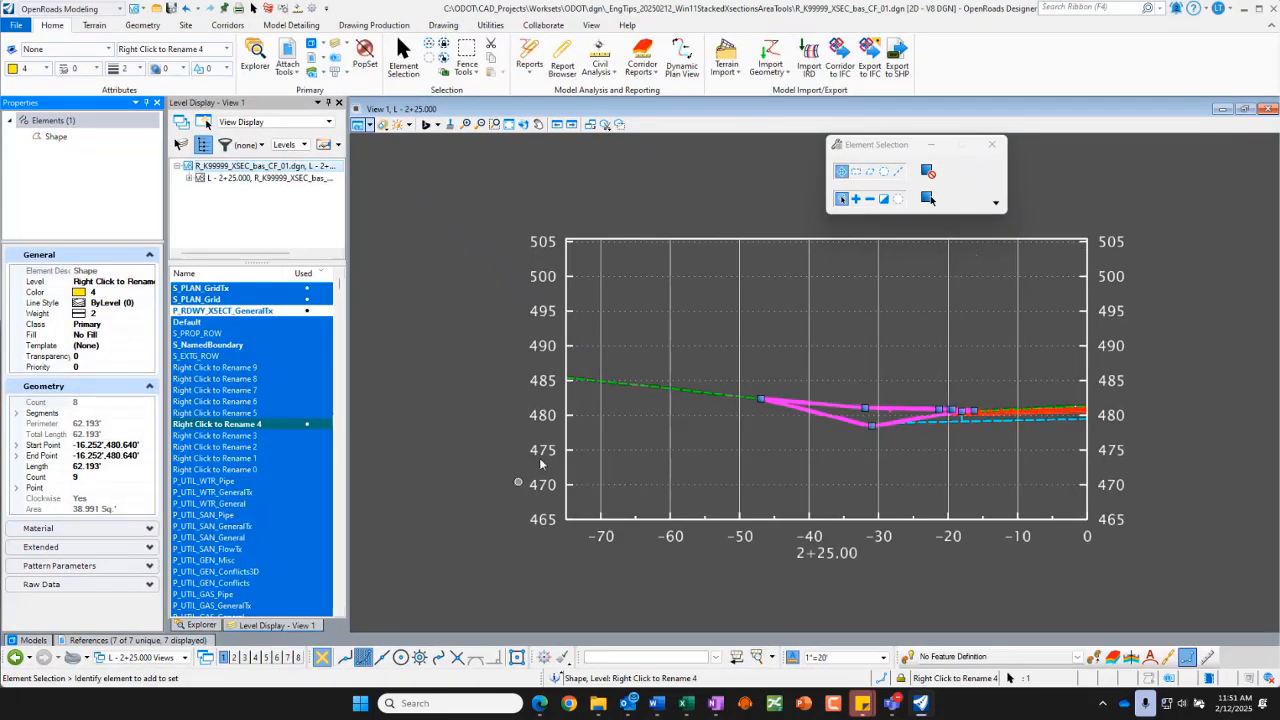
click(693, 301)
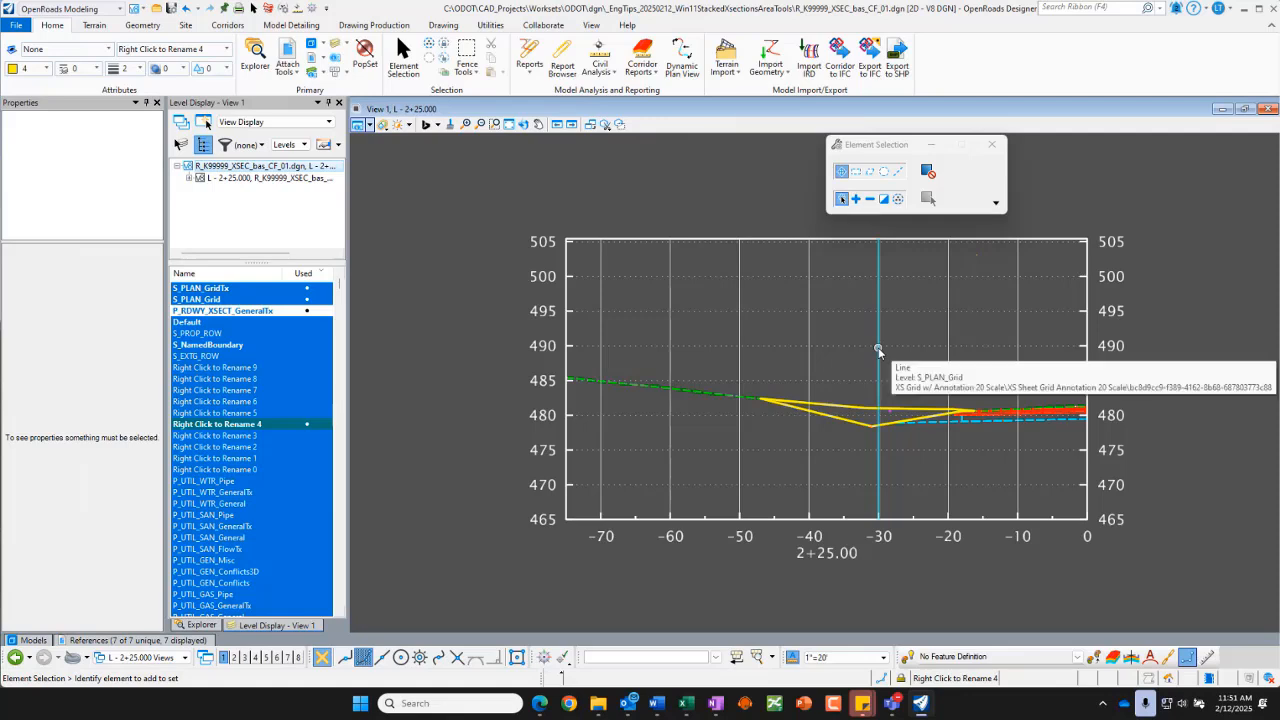
Search for "place area" and start the Measure Area and Place Text command with the shape selection method.
click(1088, 8)
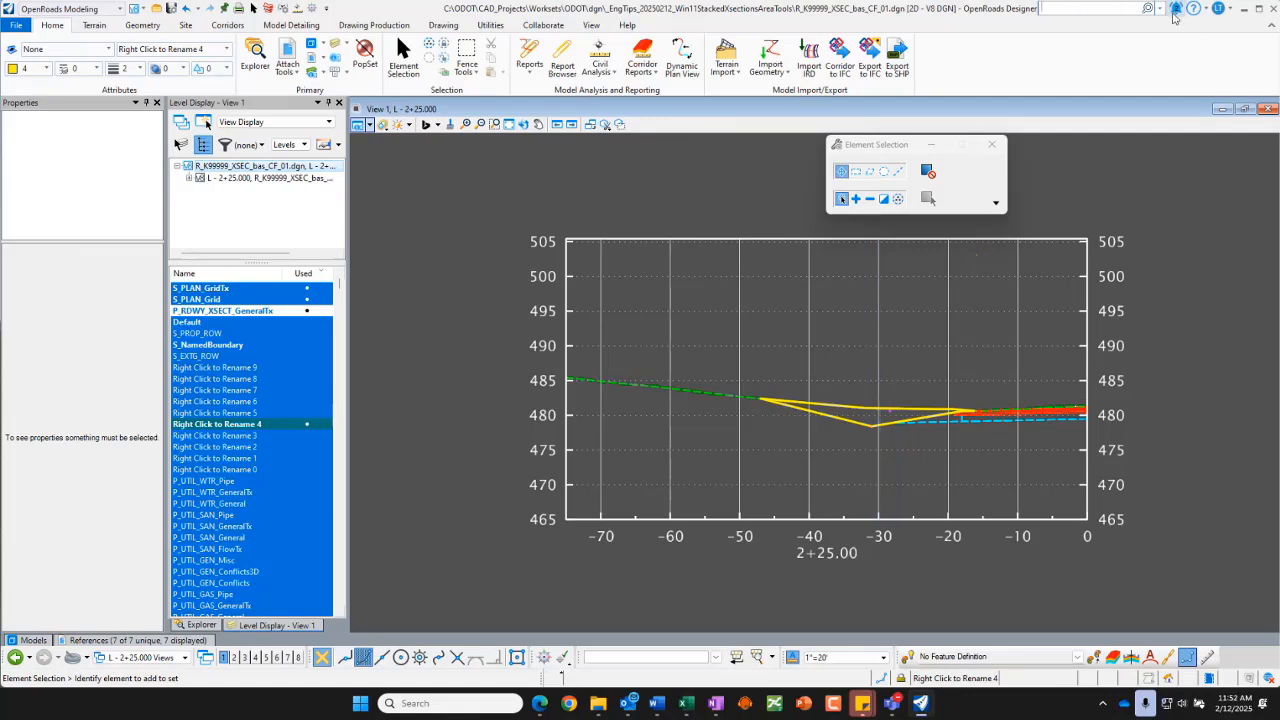
text(place are)
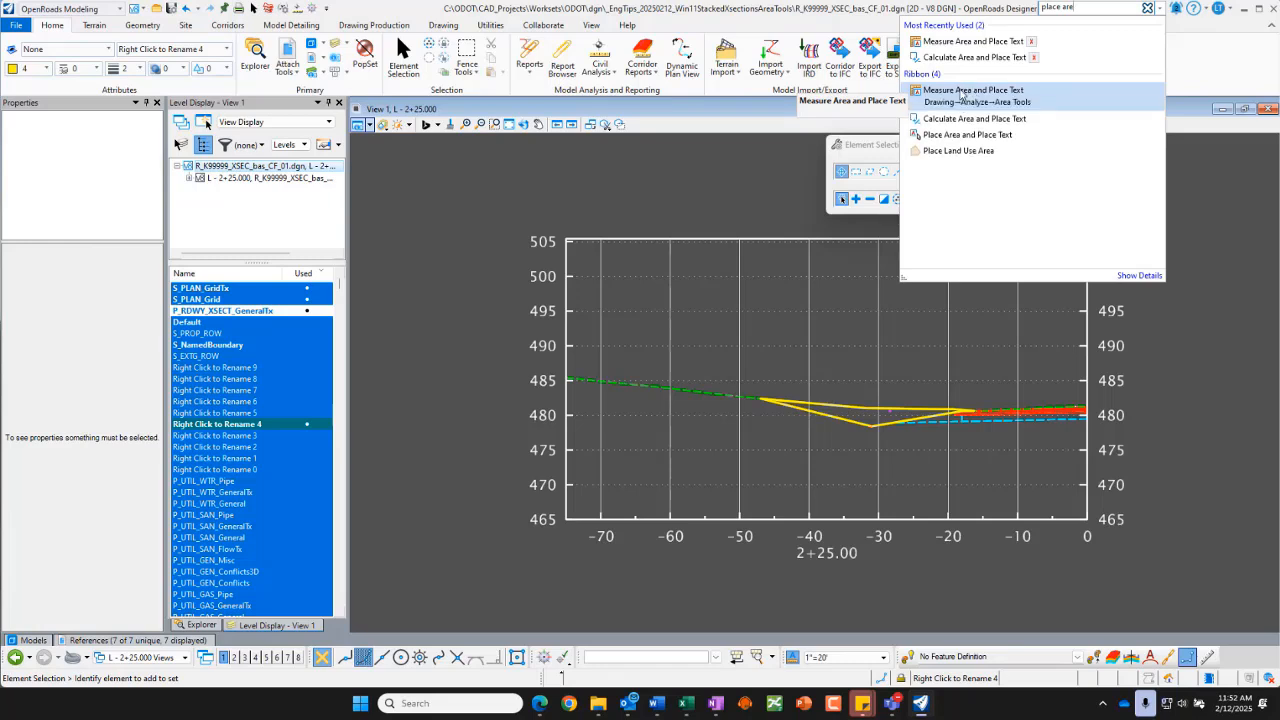
click(962, 93)
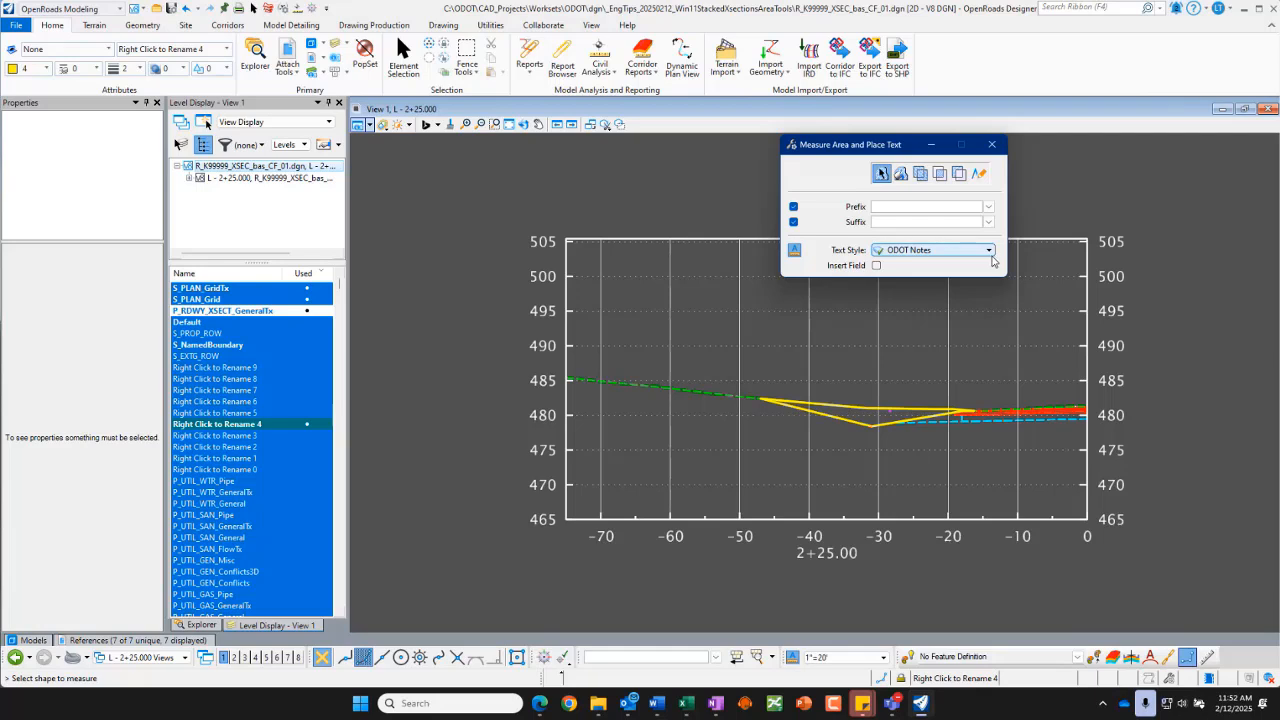
click(881, 175)
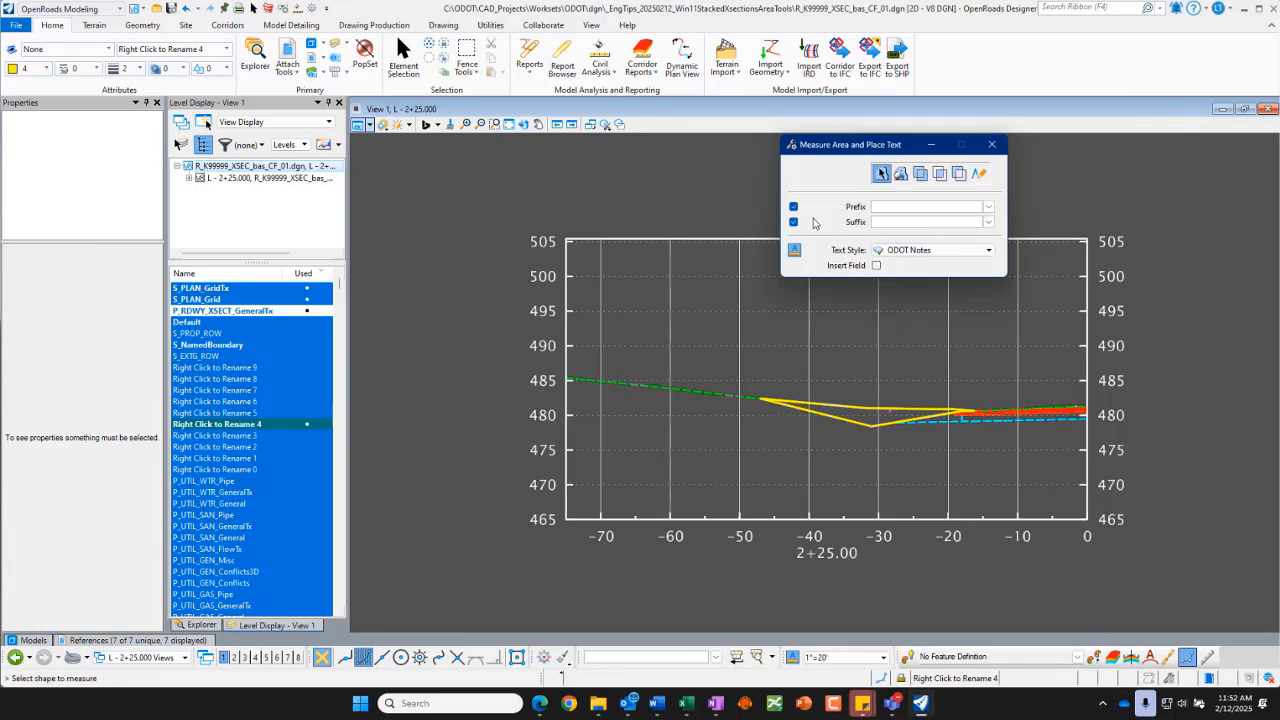
Set the label suffix to Sq. Ft., measure the yellow ditch shape and place its area text just below it.
click(896, 223)
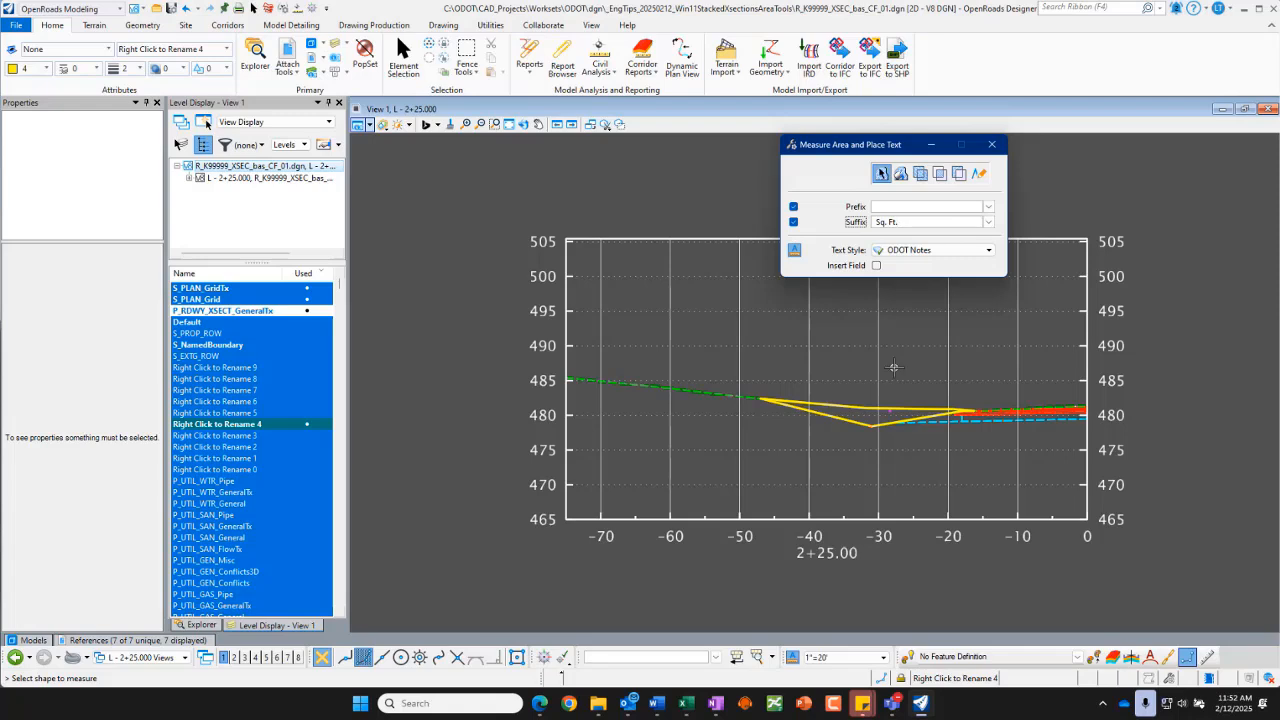
click(833, 405)
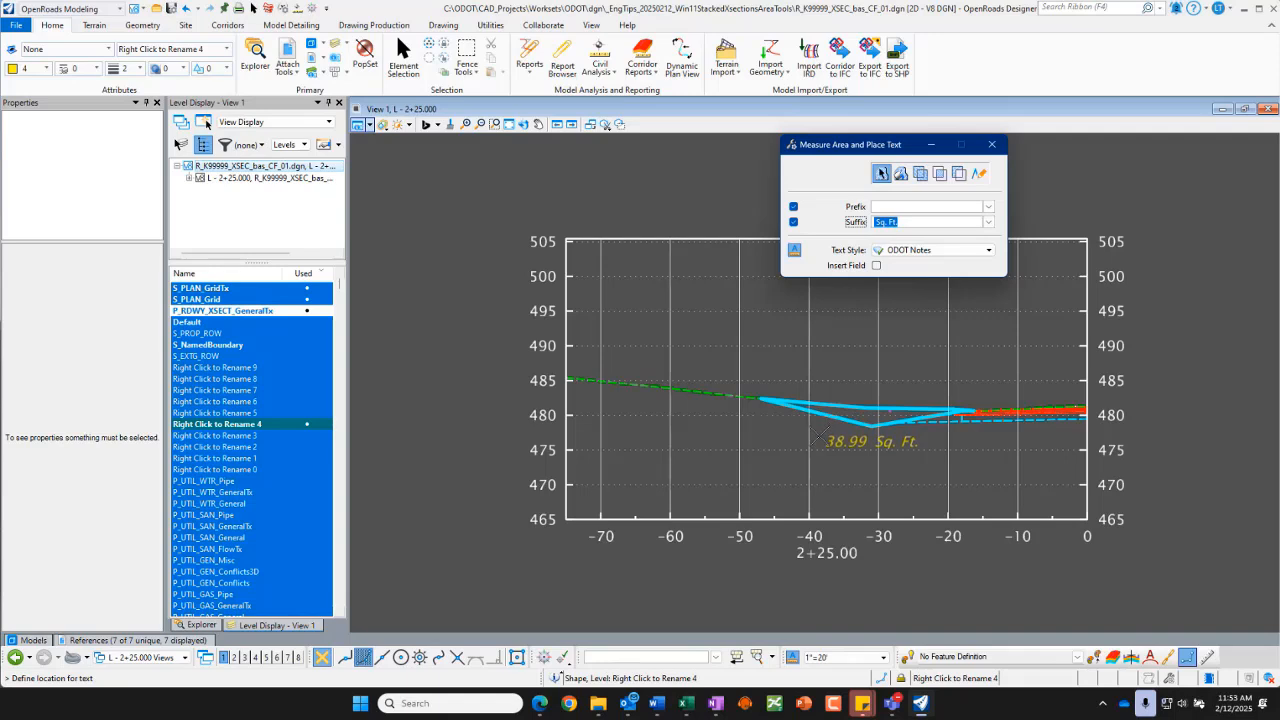
click(814, 434)
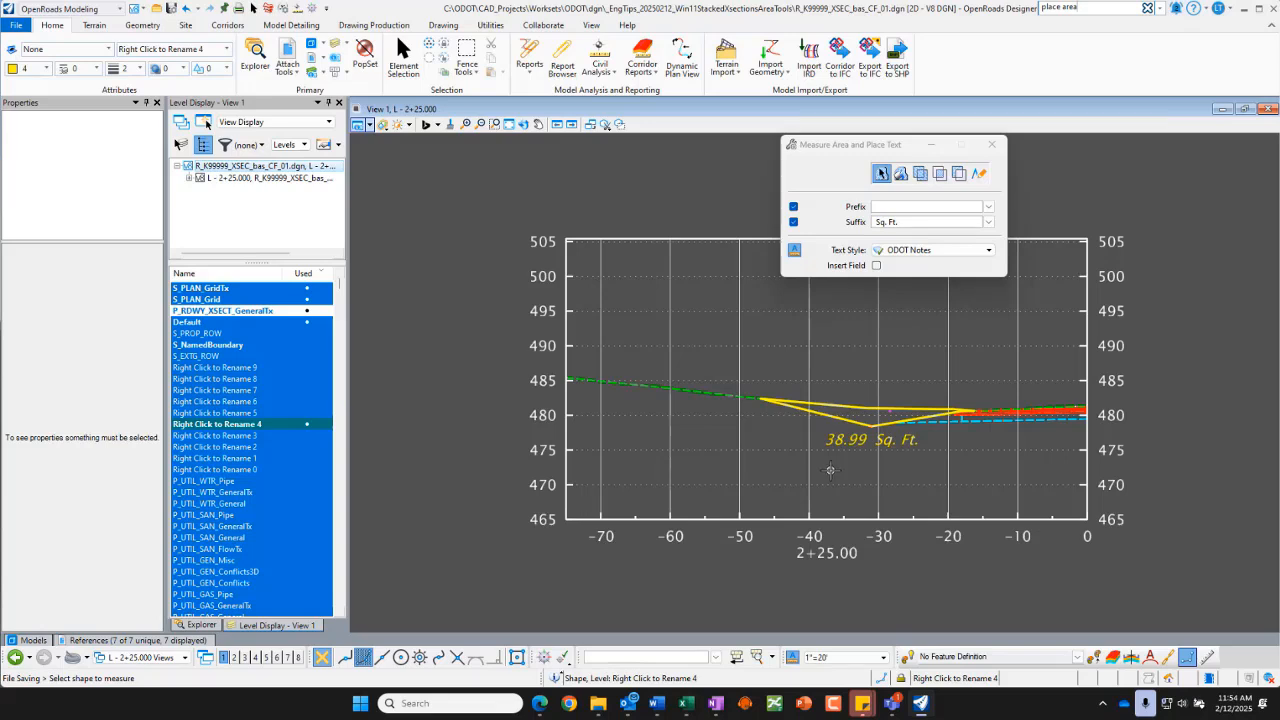
Switch to the L - 2+00.000 [Sheet] view group and show the 2+25 cross section with its area label.
click(185, 657)
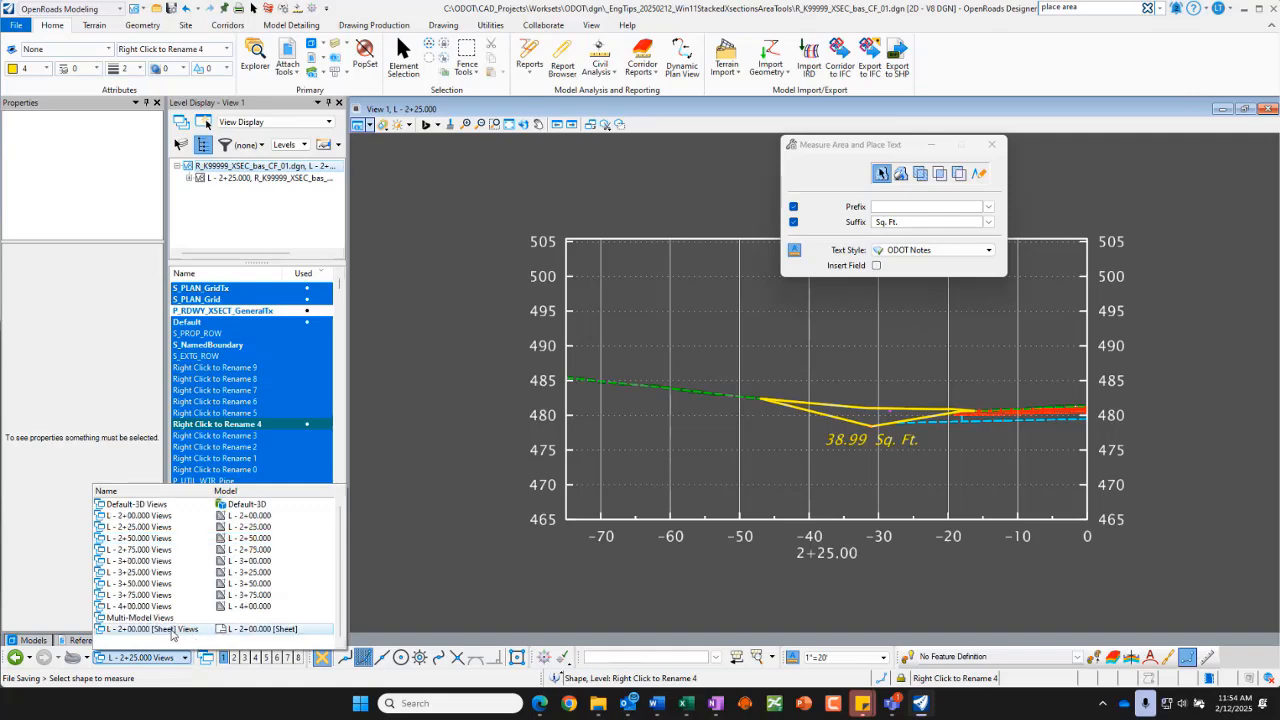
click(172, 629)
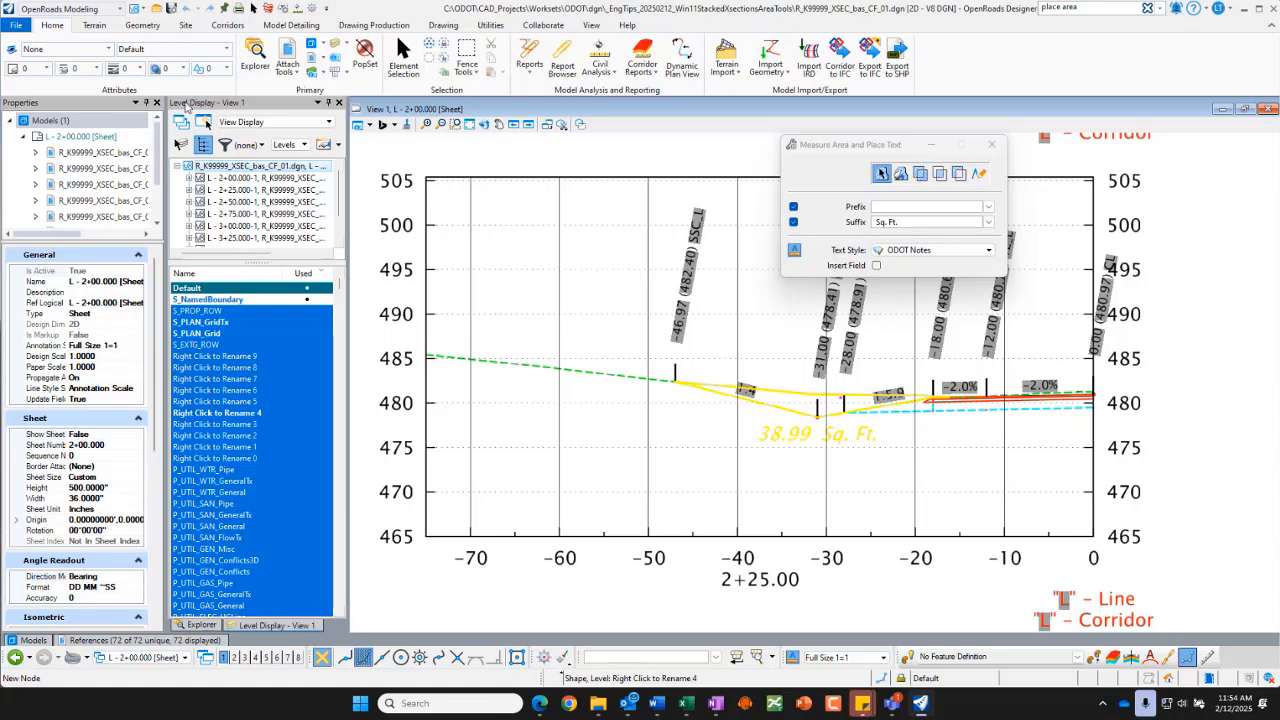
Enable the Sheet Background color override in the View Options user preferences, accept the change, and return to the drawing.
click(16, 24)
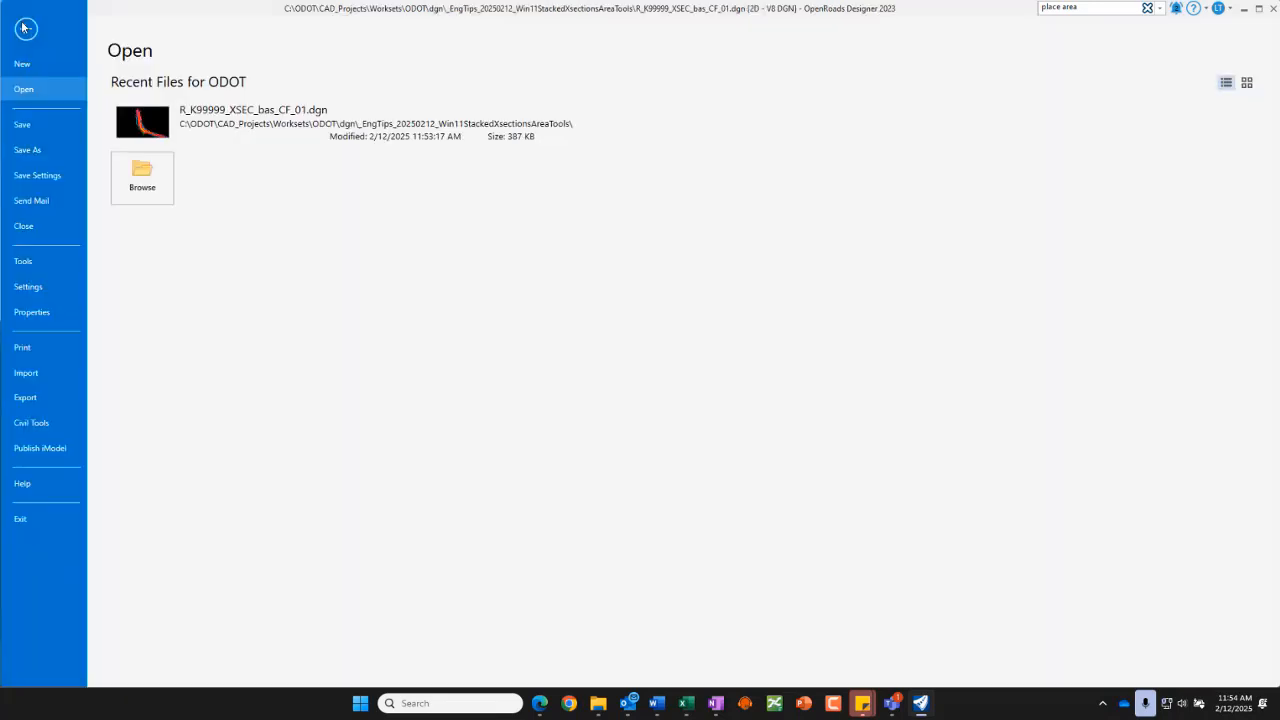
click(28, 288)
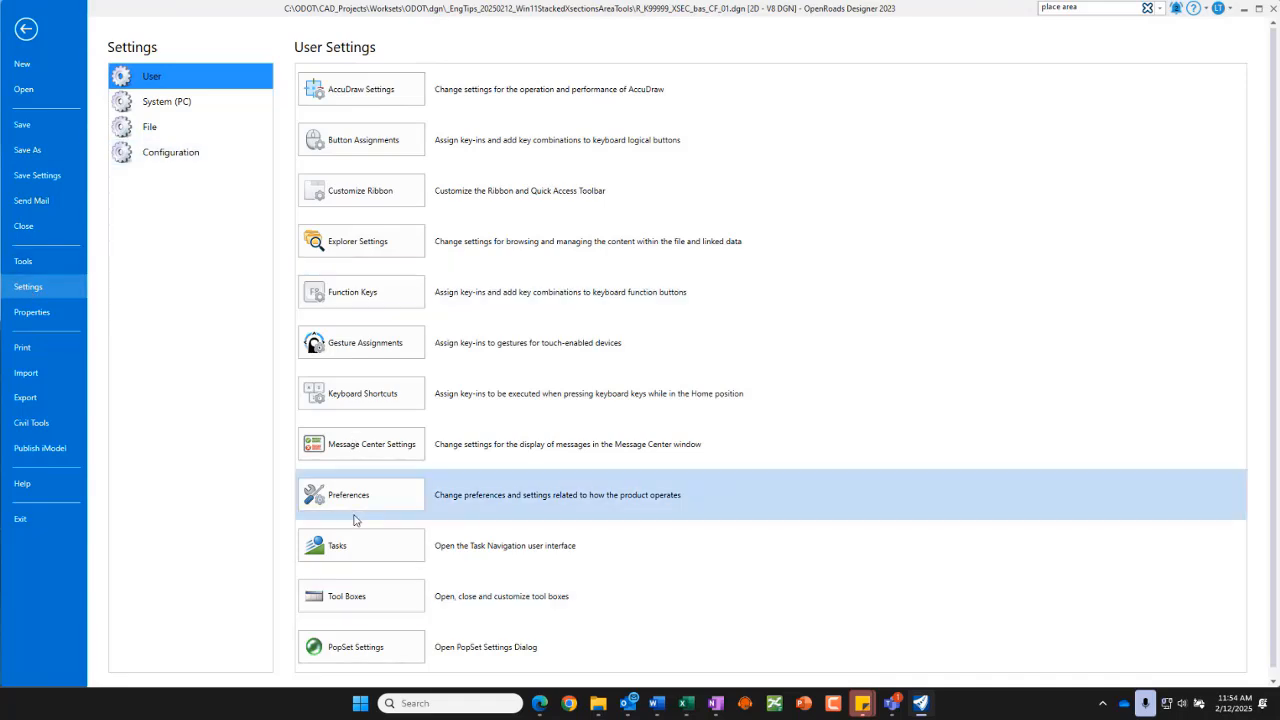
click(366, 500)
click(850, 312)
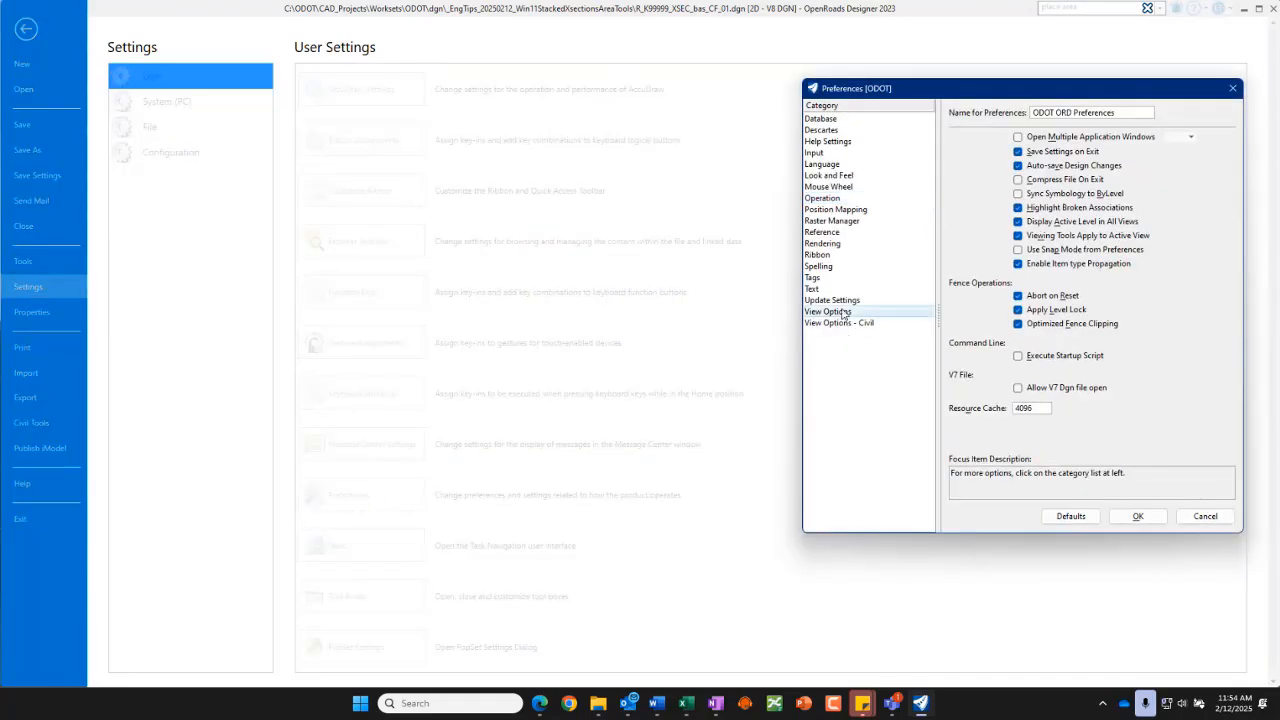
click(955, 422)
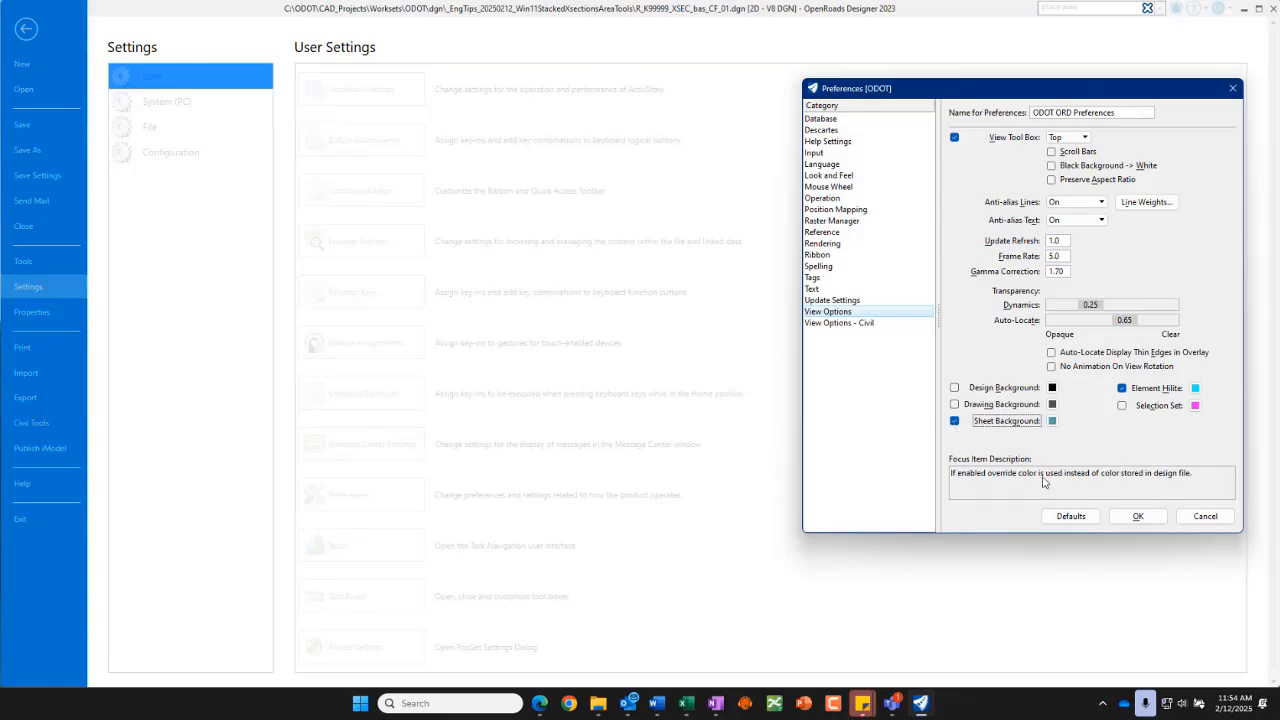
click(1138, 516)
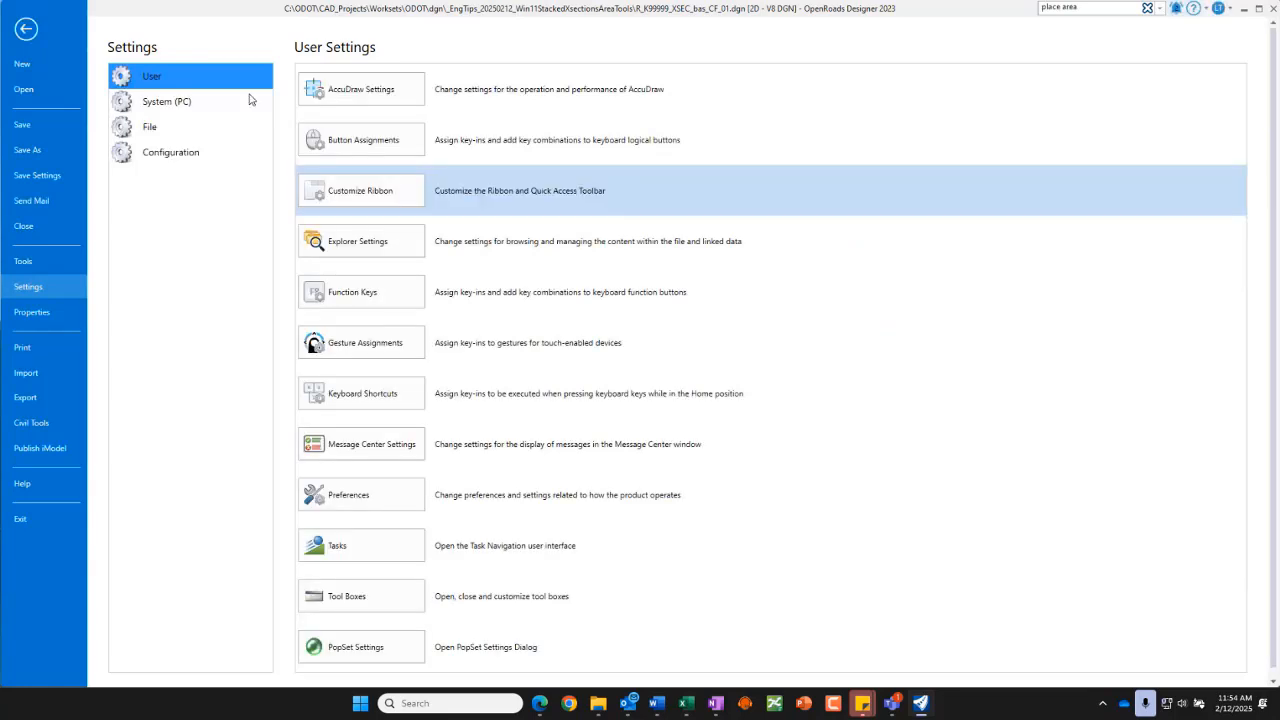
click(26, 29)
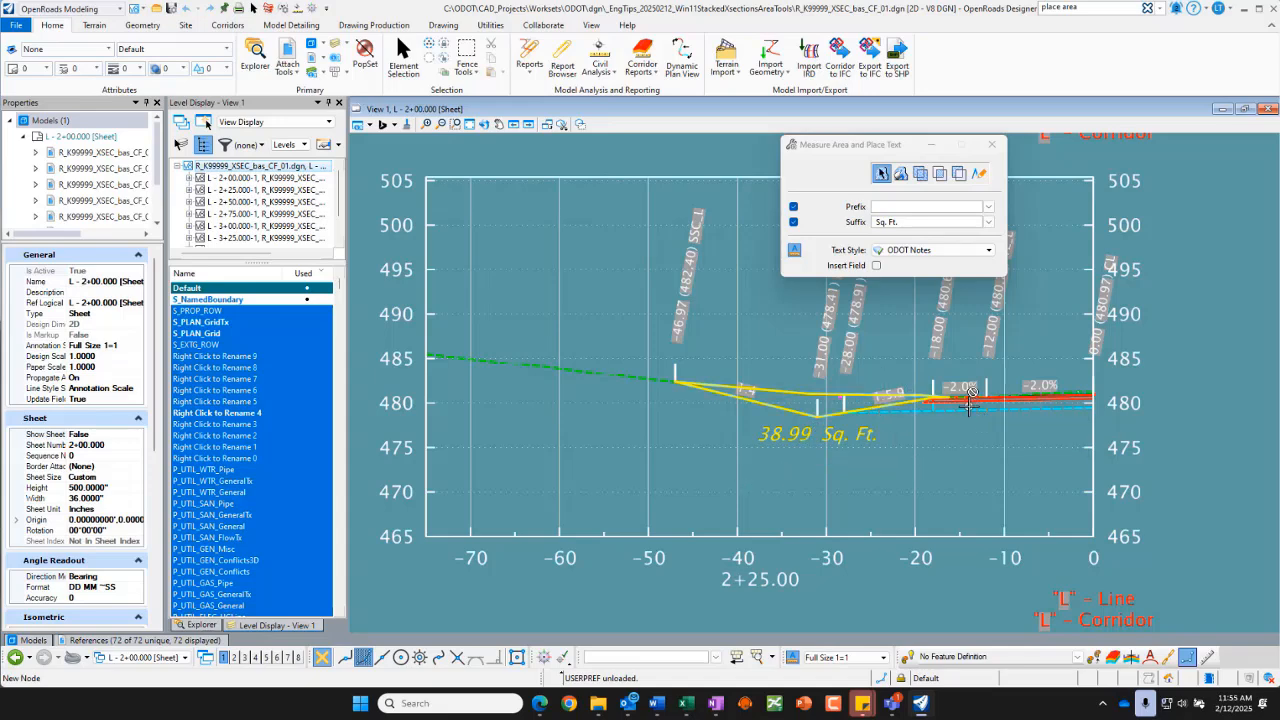
Switch to the L - 2+25.000 views and raise the yellow shape's upper middle vertex to about elevation 490.
click(181, 658)
click(244, 532)
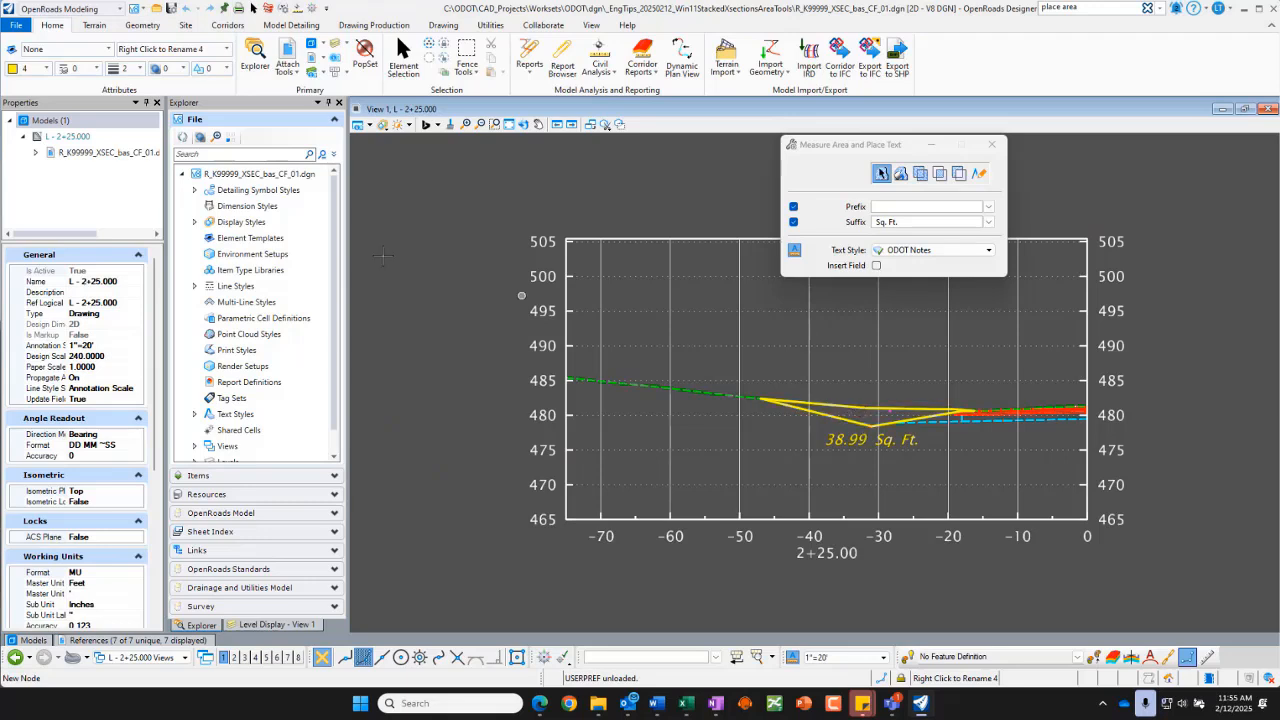
click(403, 62)
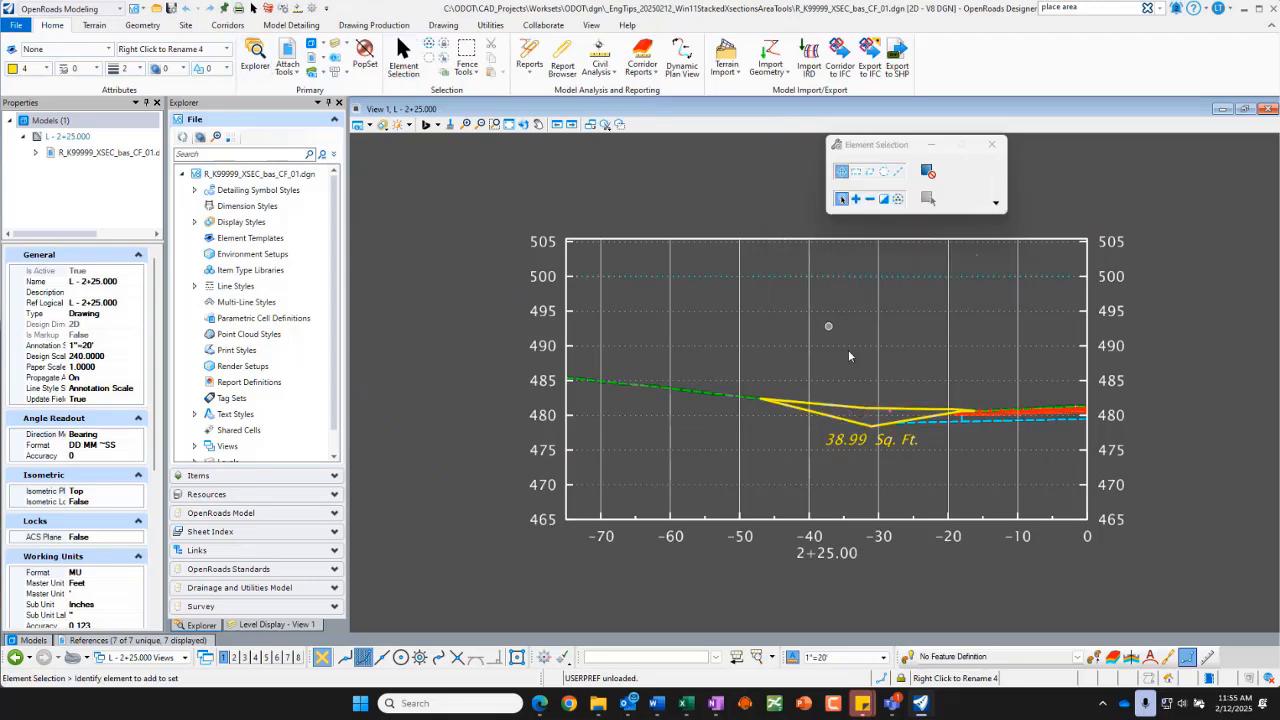
click(852, 408)
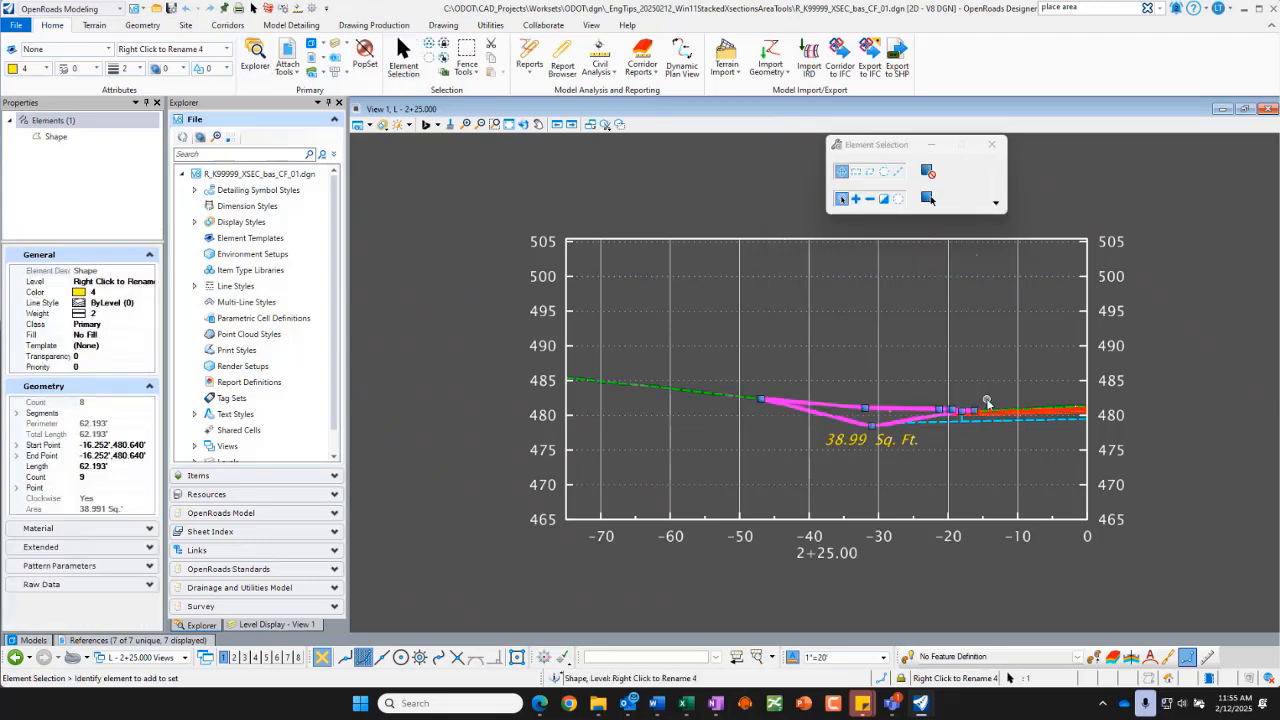
click(864, 408)
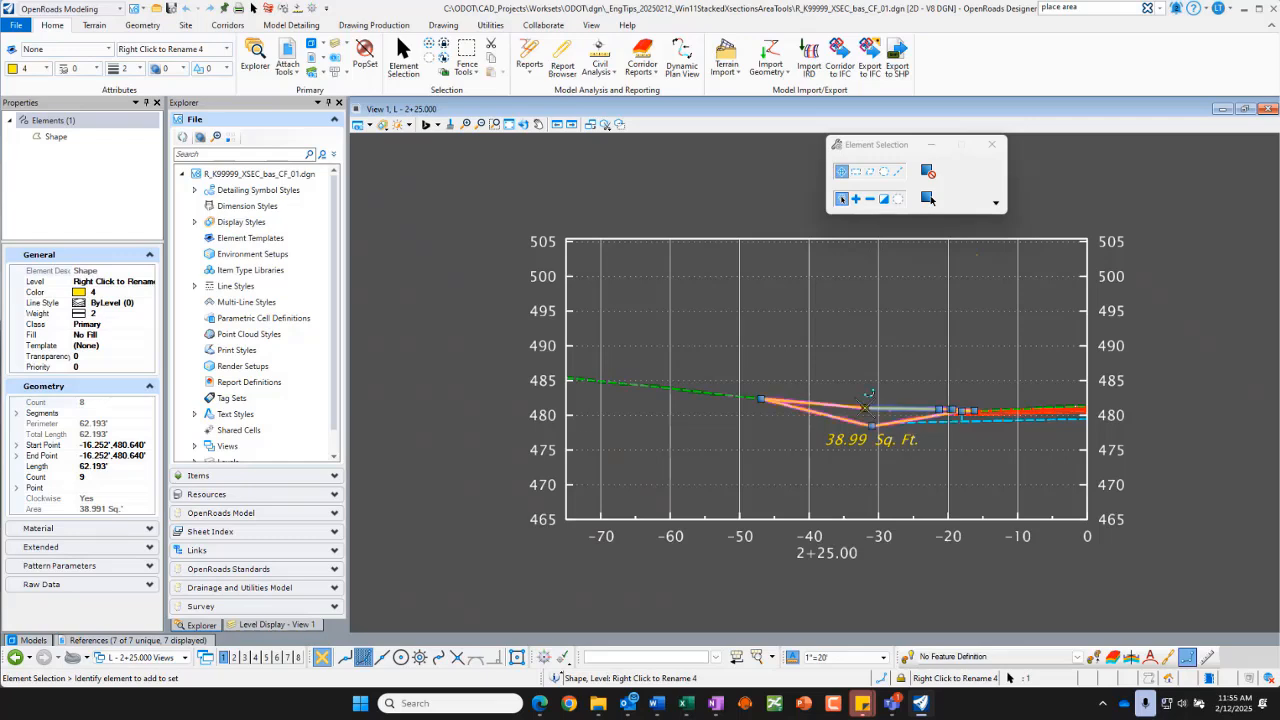
click(859, 346)
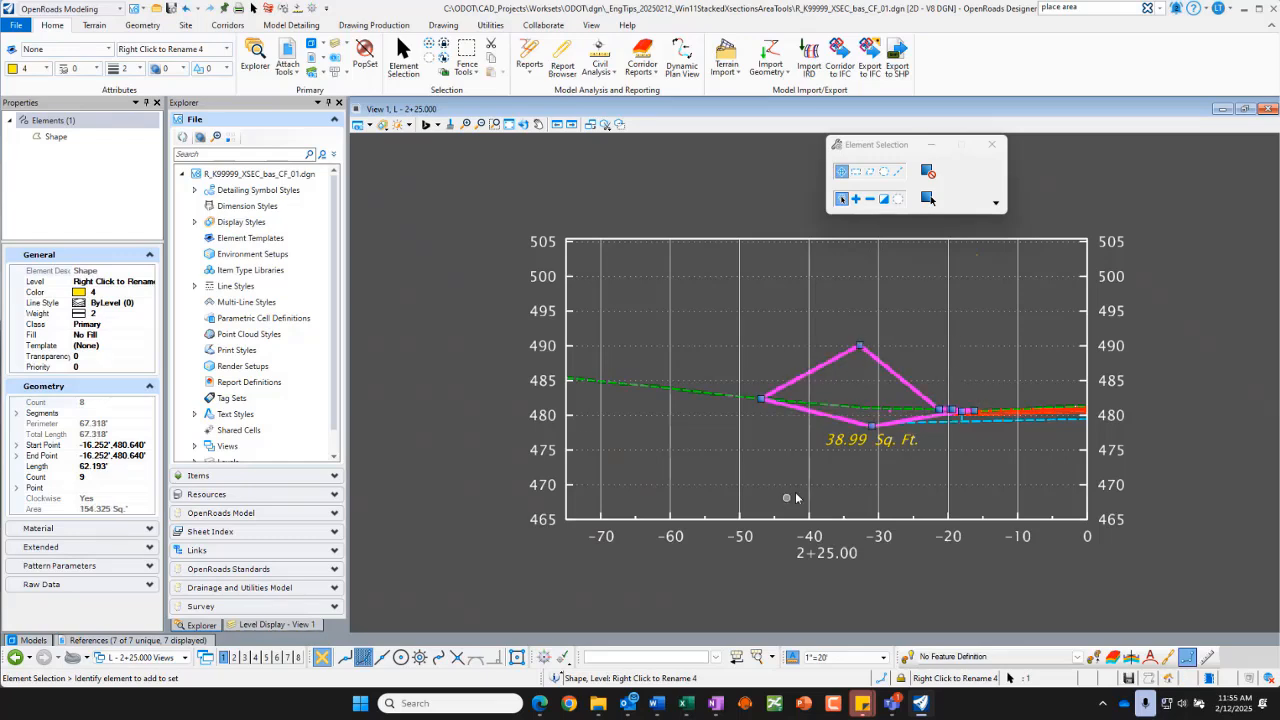
click(828, 462)
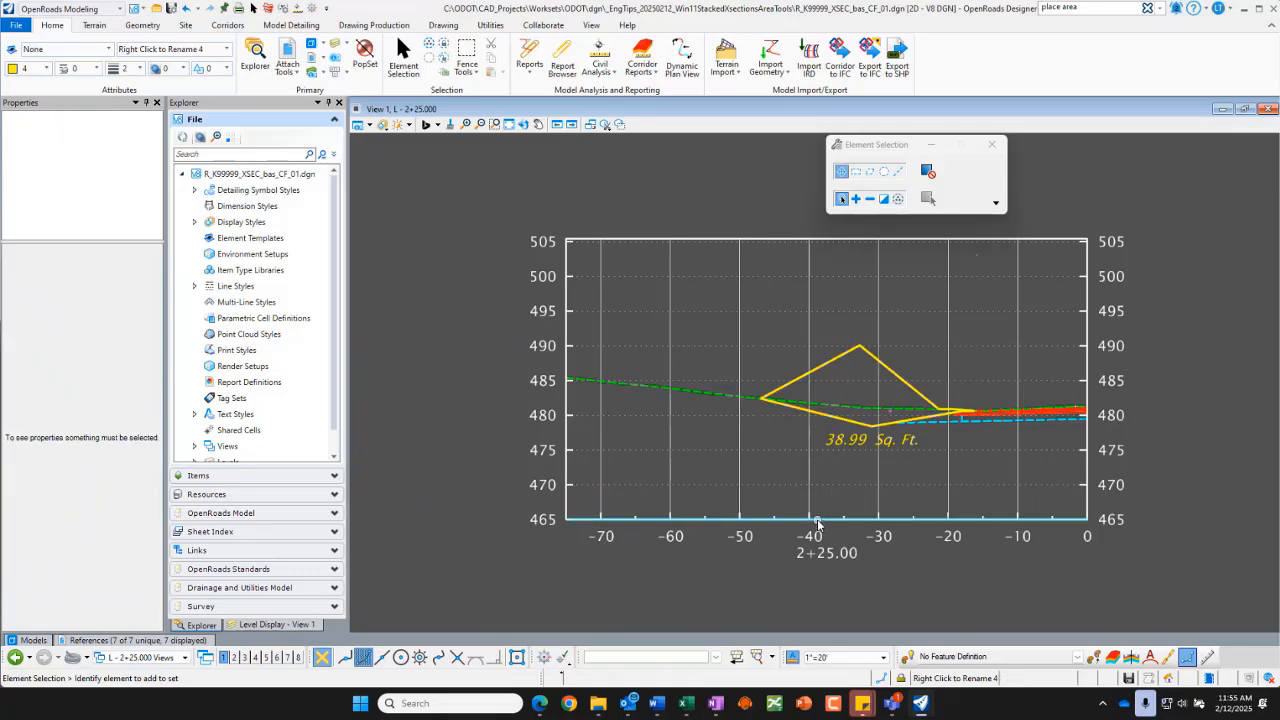
Check the reshaped area and its text label on the L - 2+00.000 sheet, and return to the L - 2+25.000 views.
click(185, 657)
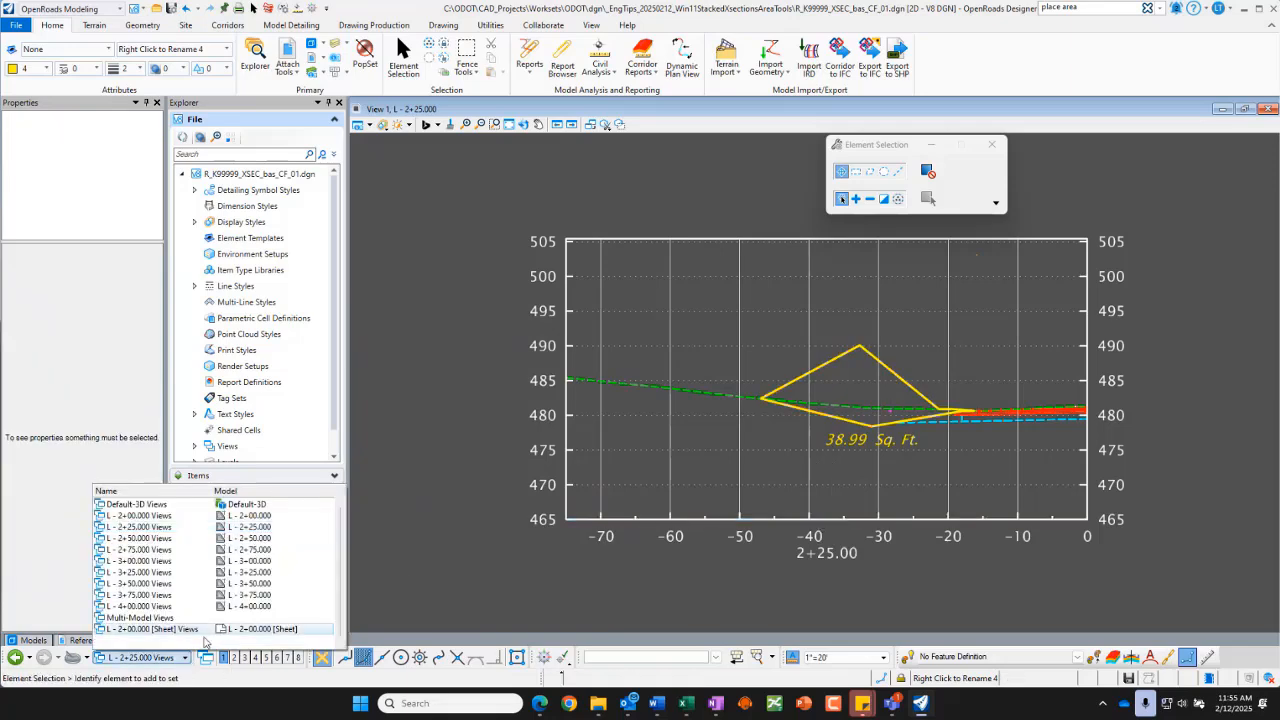
click(200, 629)
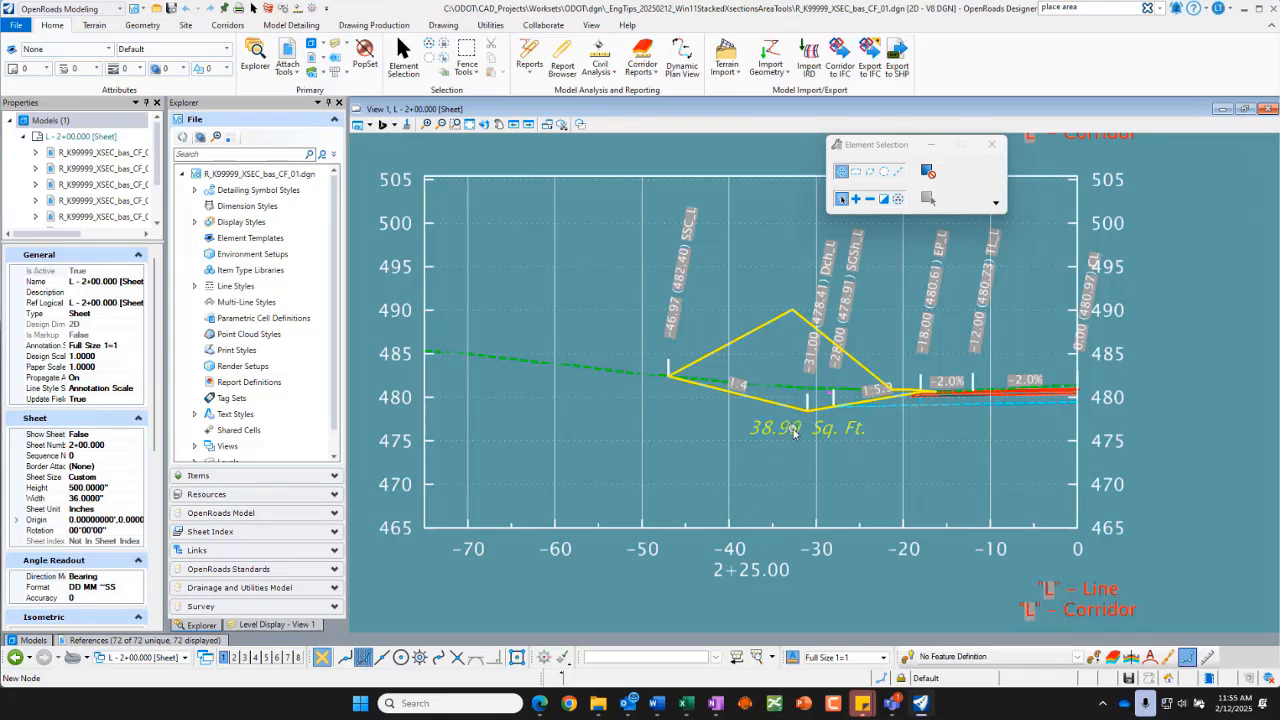
mouse_move(793, 430)
click(180, 662)
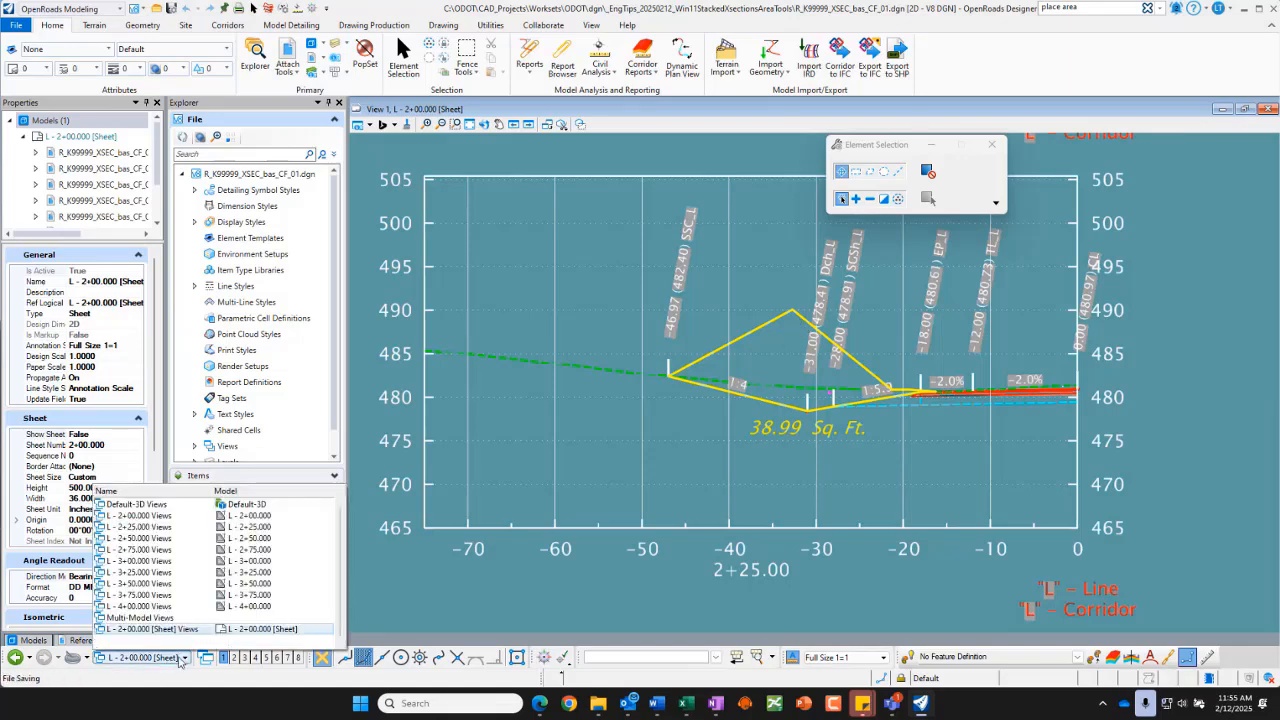
click(253, 535)
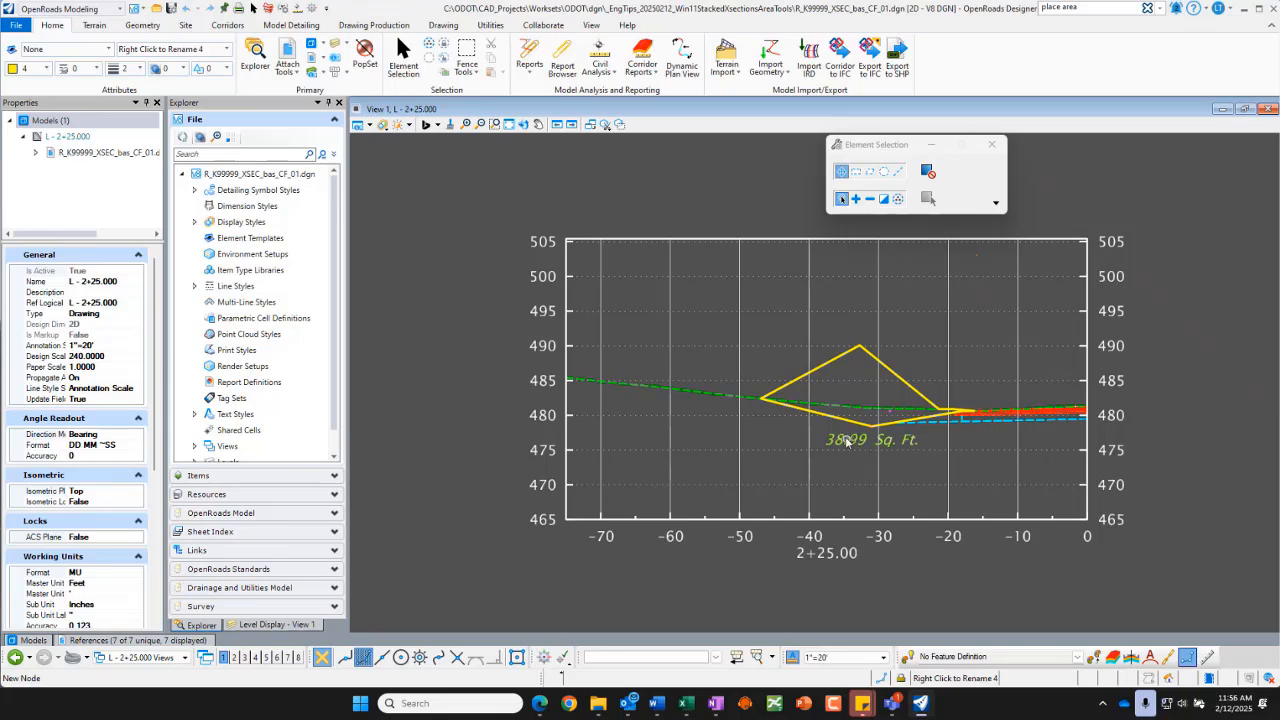
Measure the yellow shape using Measure Area and Place Text with Insert Field enabled, placing the area field just above the shape.
click(1160, 8)
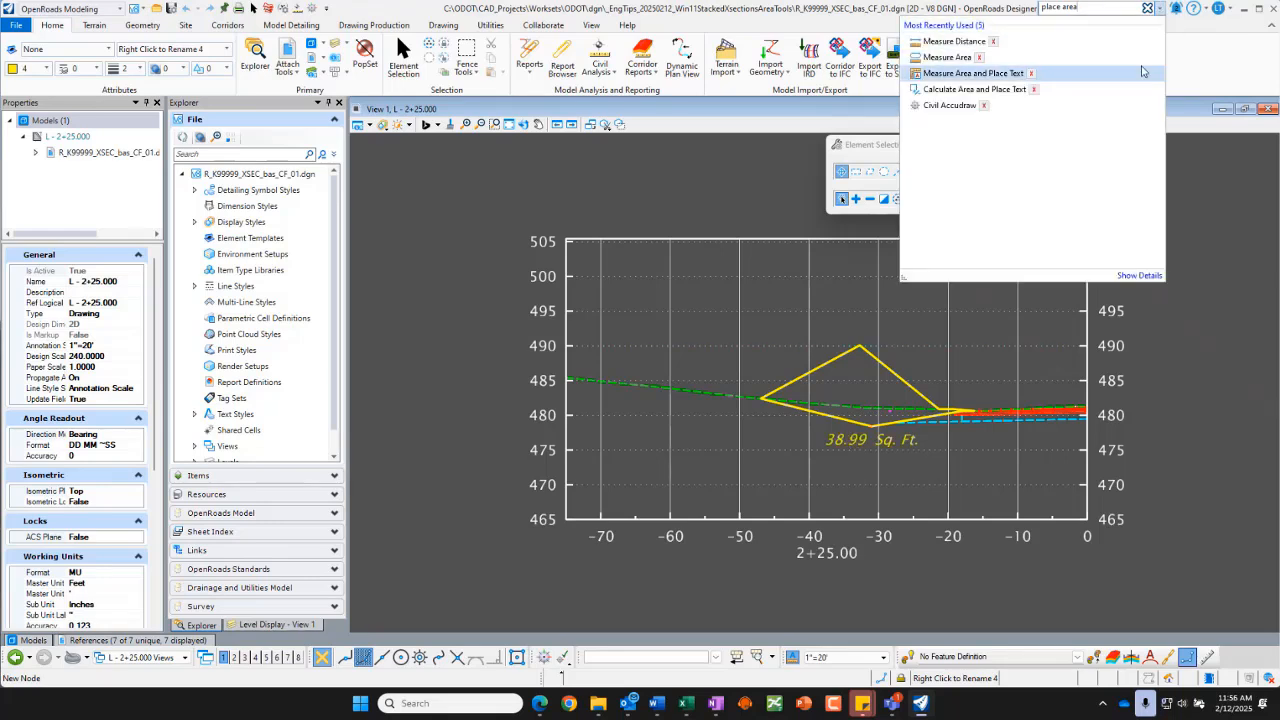
click(970, 75)
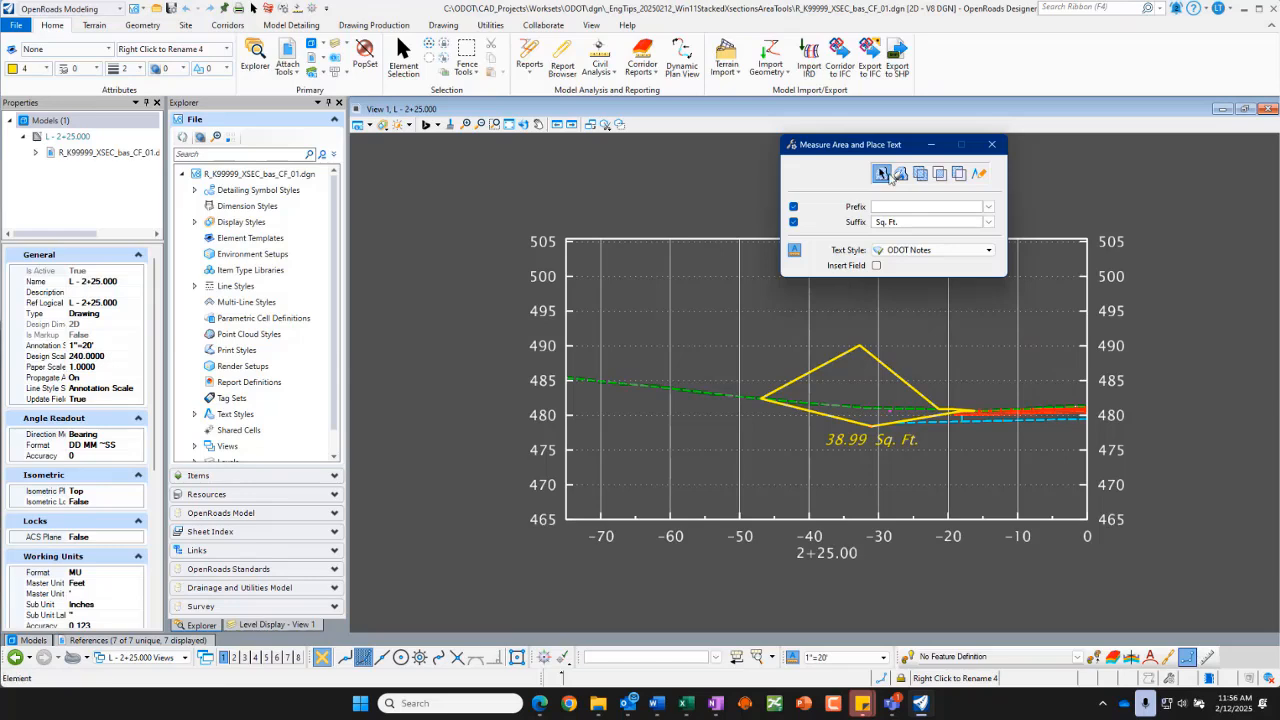
click(877, 266)
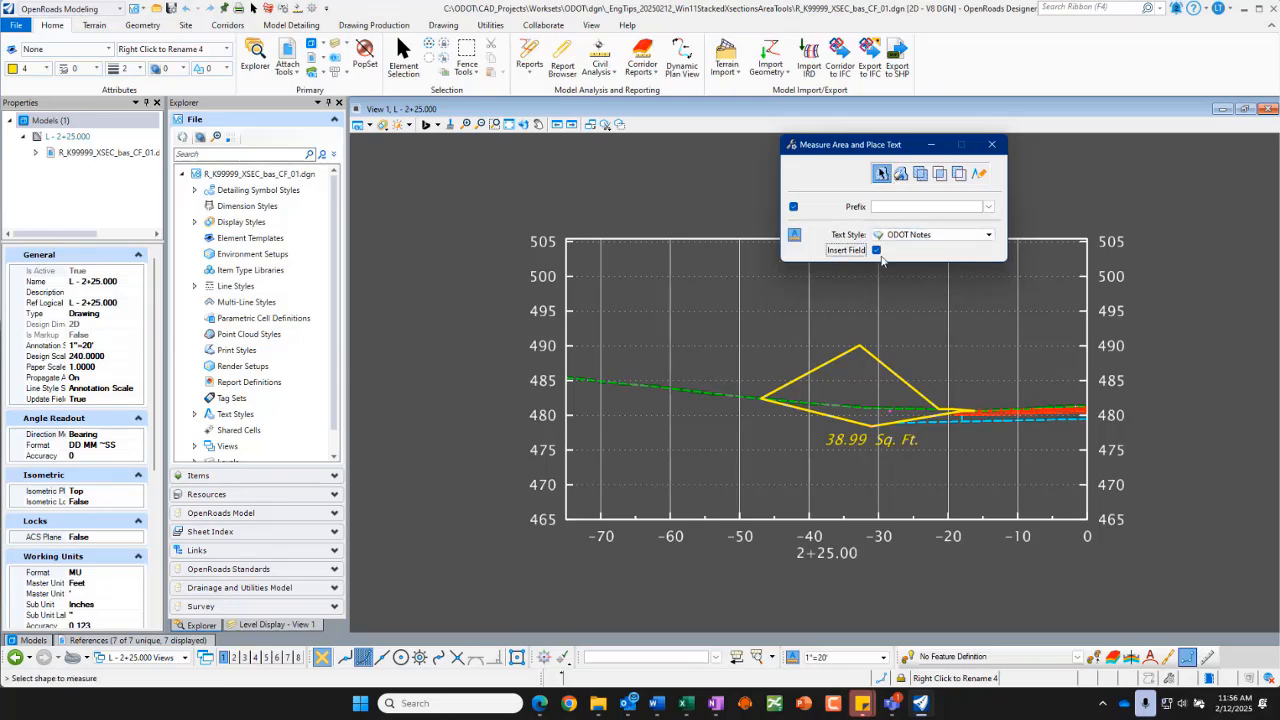
click(828, 361)
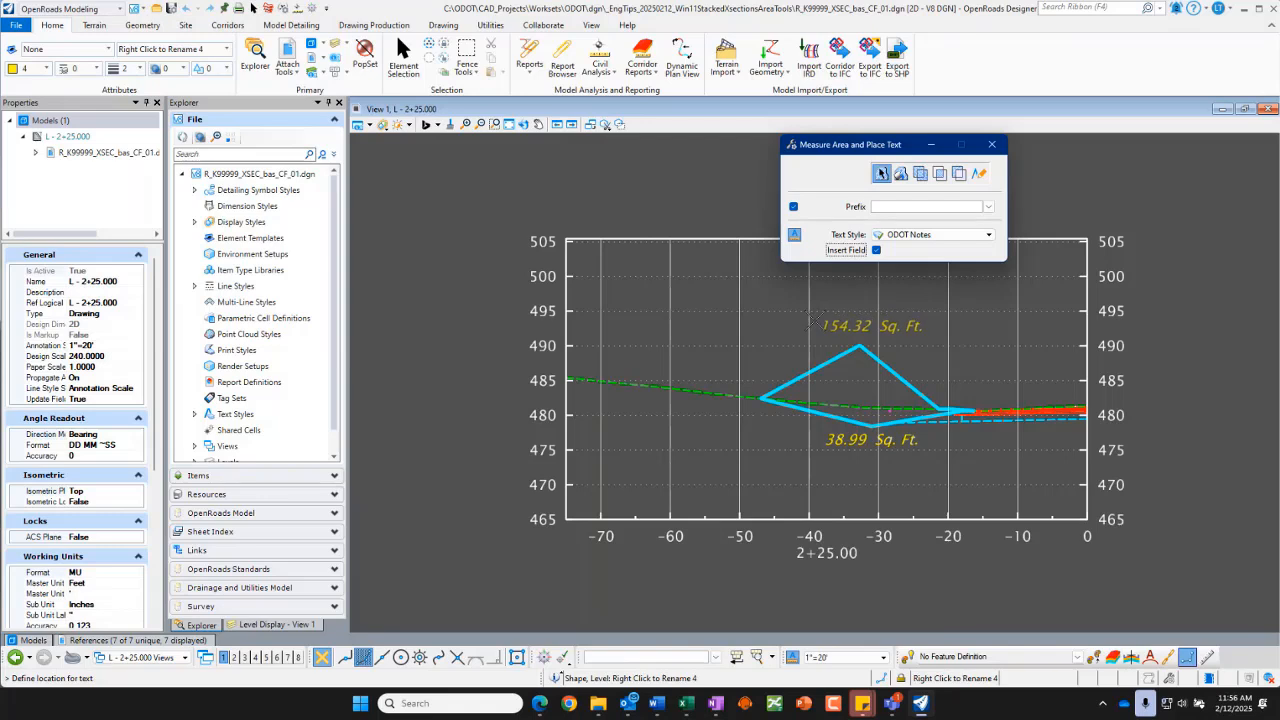
click(812, 318)
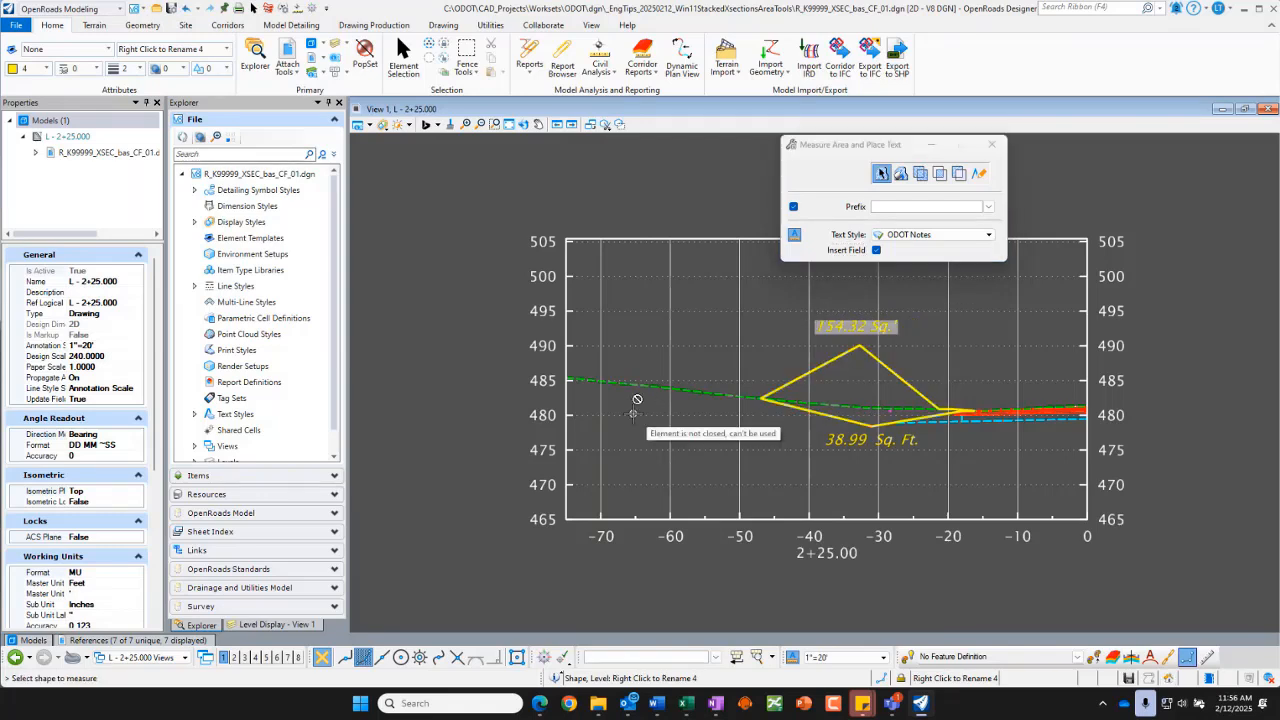
Select the yellow shape and lower its peak vertex to about elevation 483.
click(406, 64)
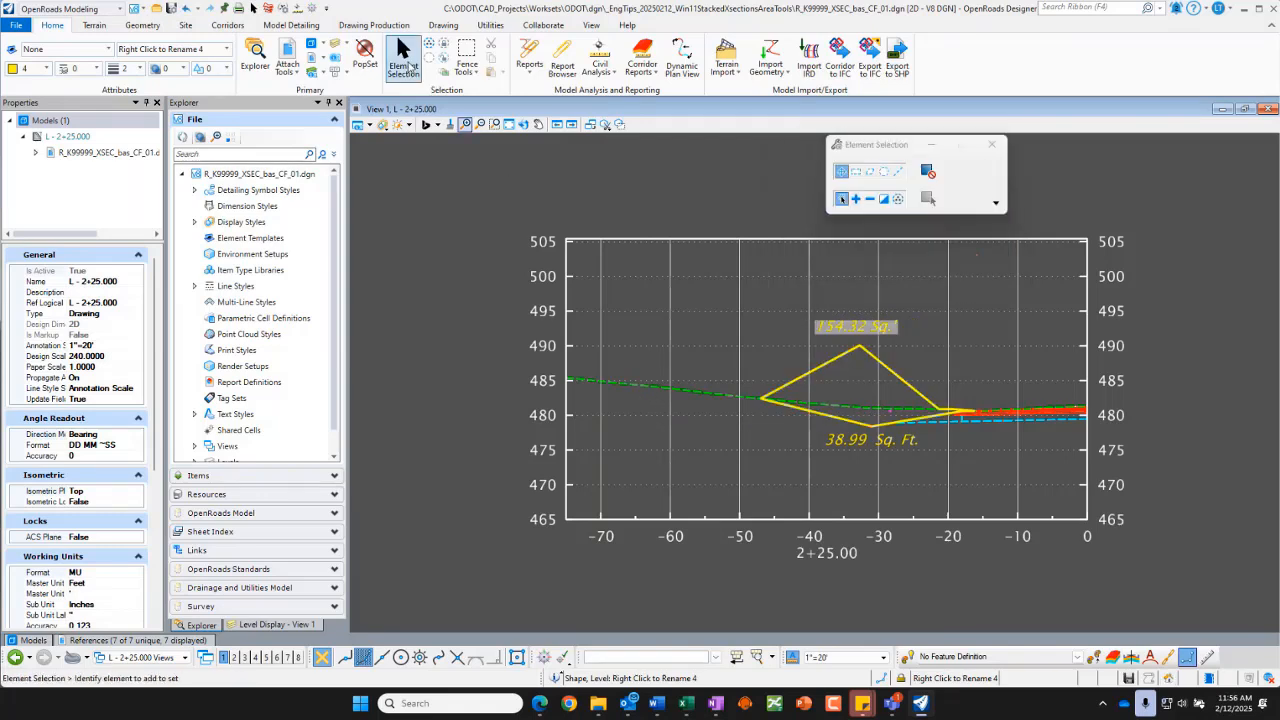
click(845, 362)
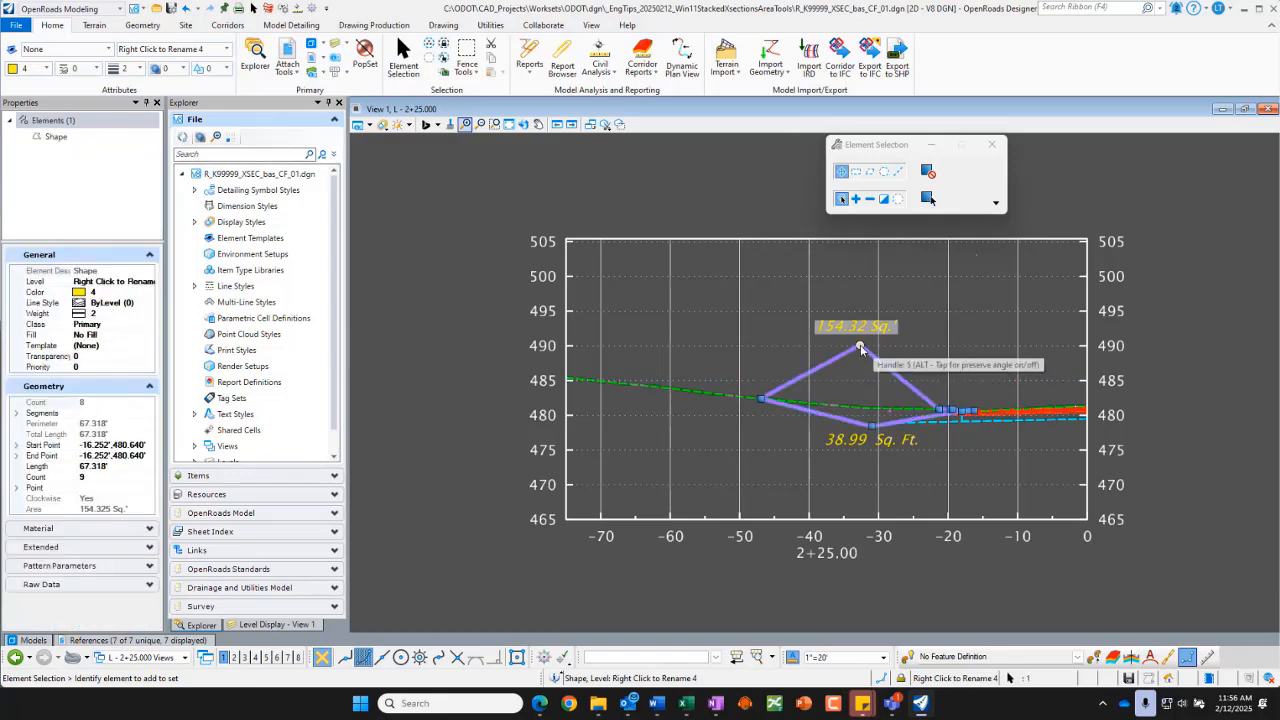
click(860, 348)
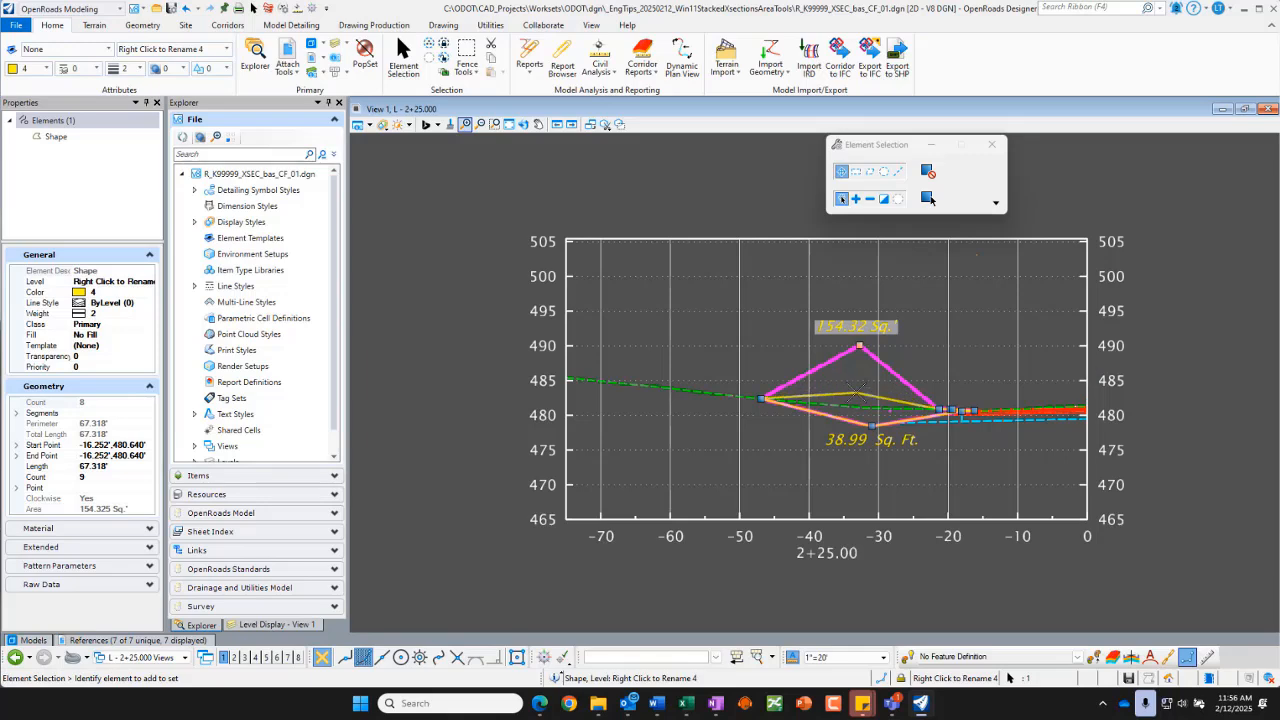
click(856, 392)
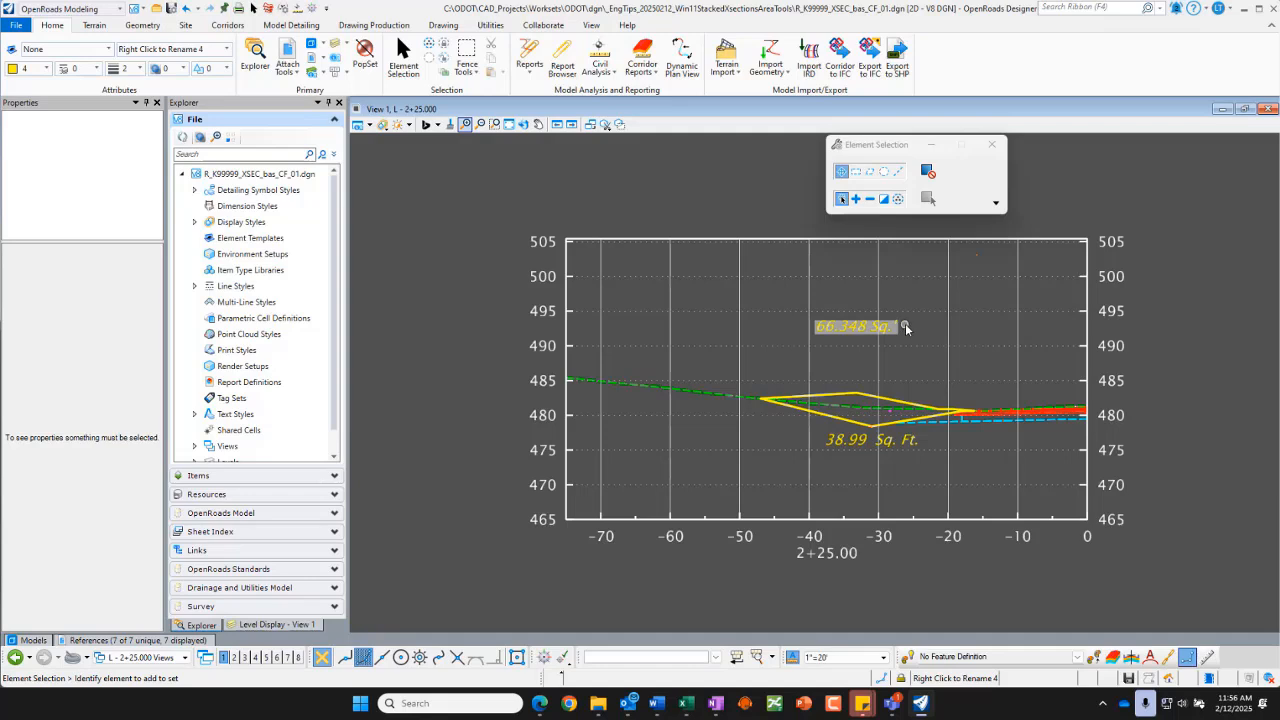
Delete the static 38.99 Sq. Ft. text below the shape and save the file.
click(846, 441)
right_click(846, 441)
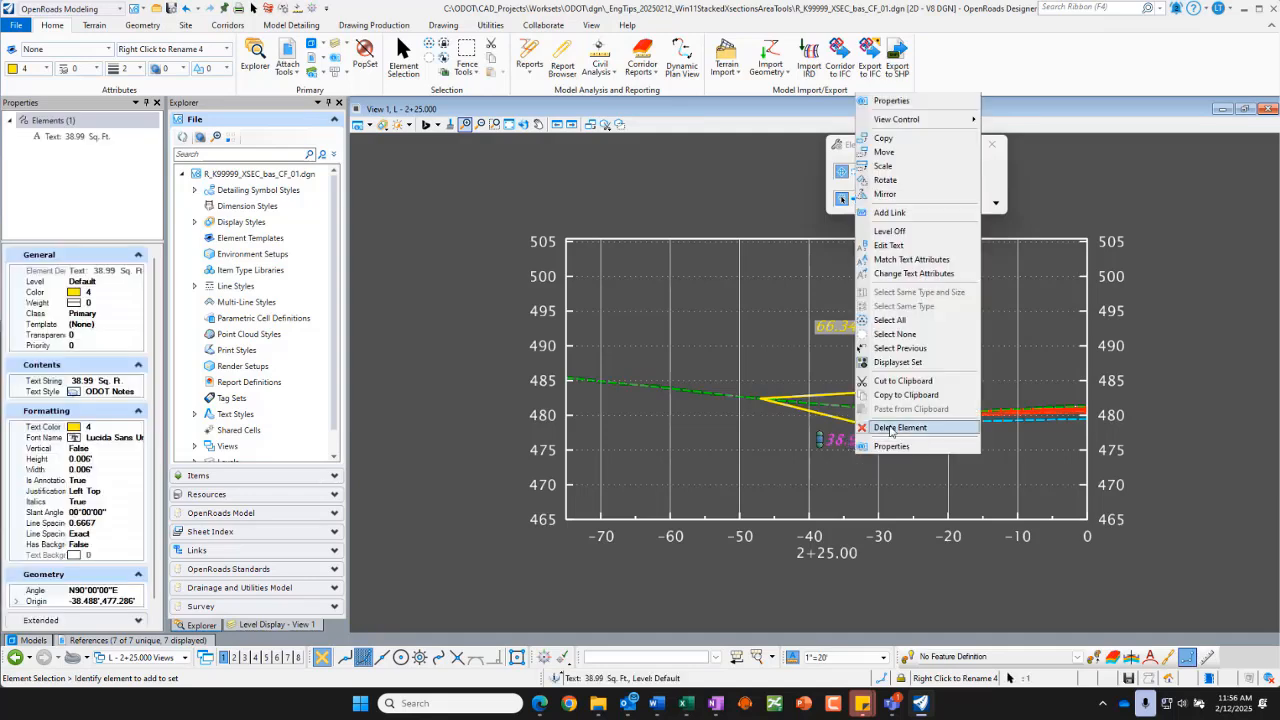
click(890, 430)
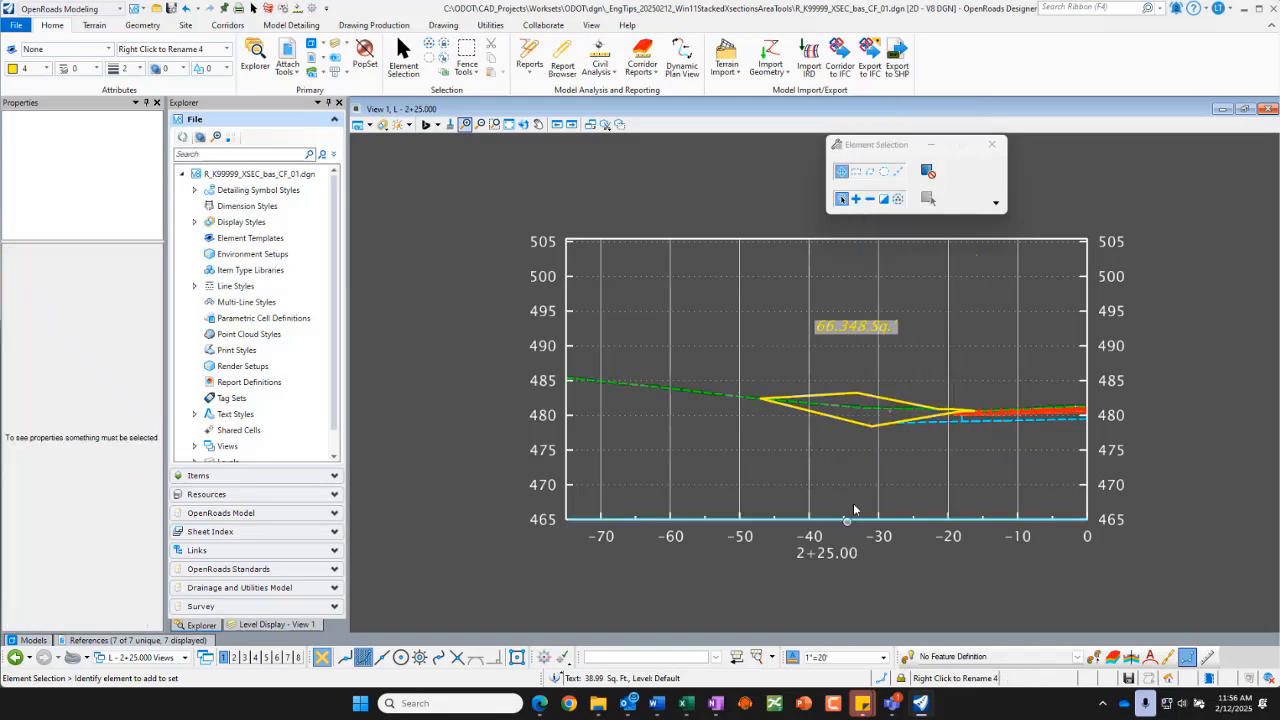
click(181, 660)
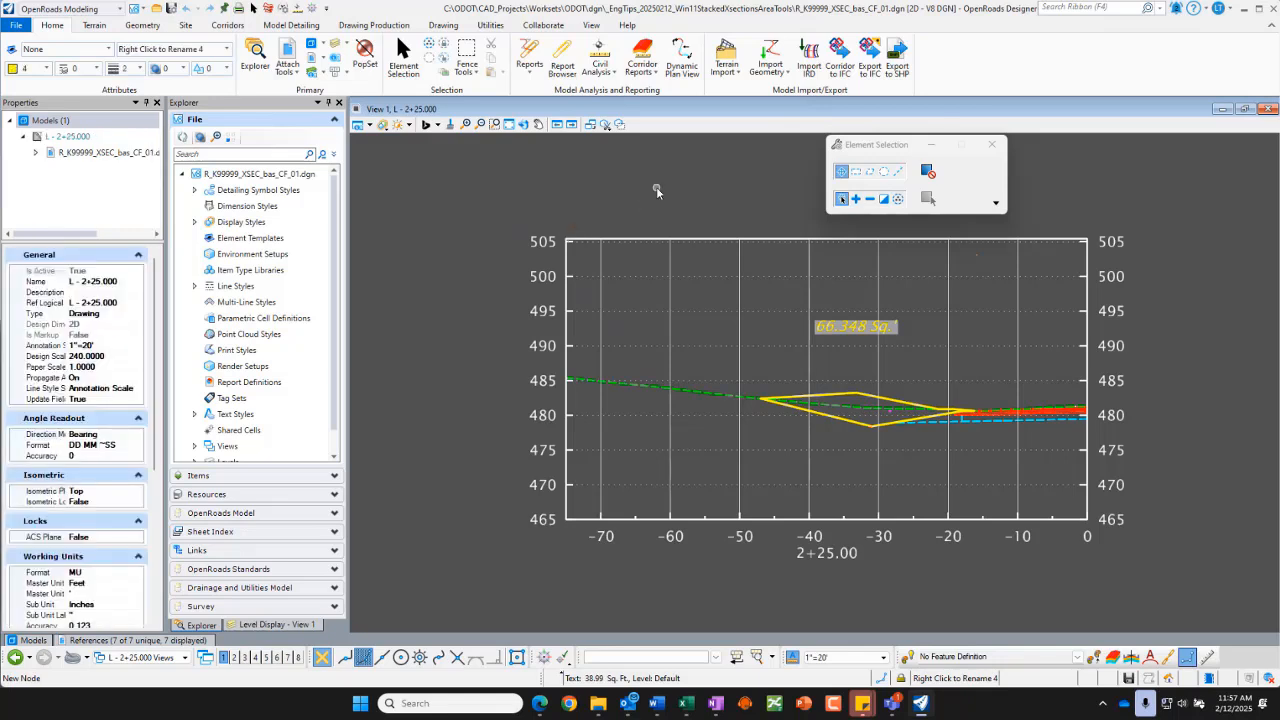
key(ctrl+s)
click(443, 27)
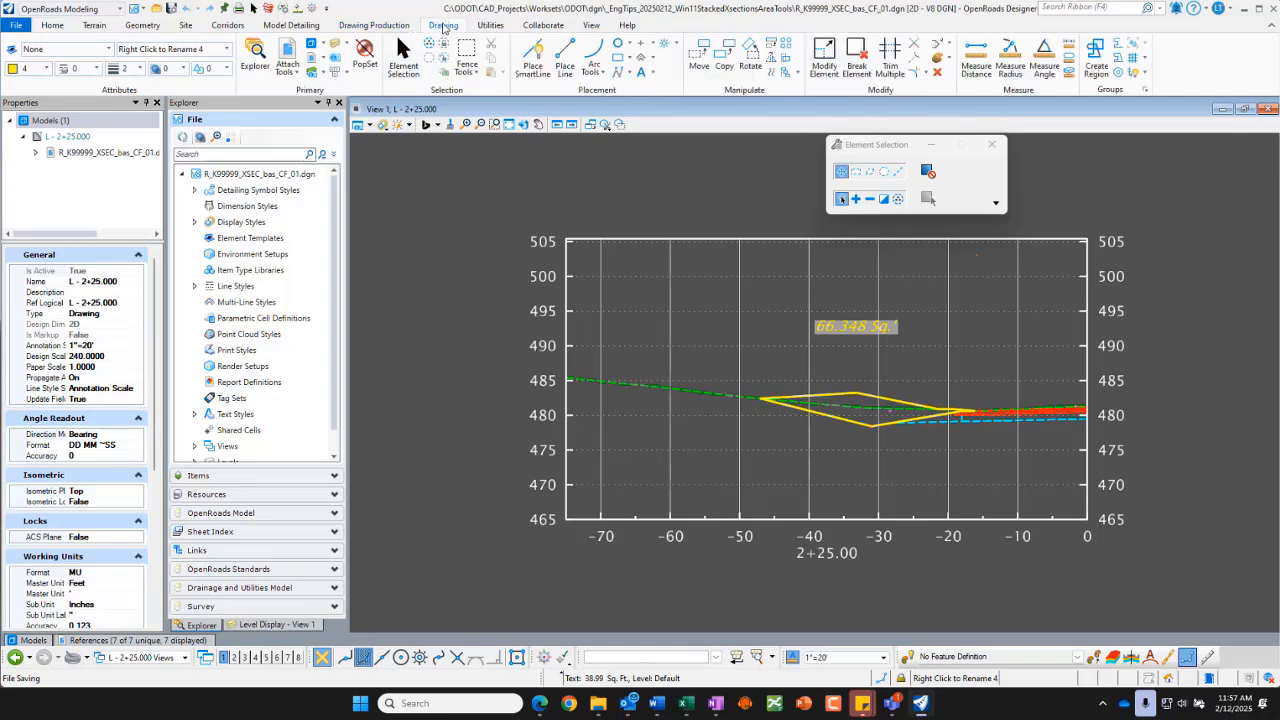
click(643, 74)
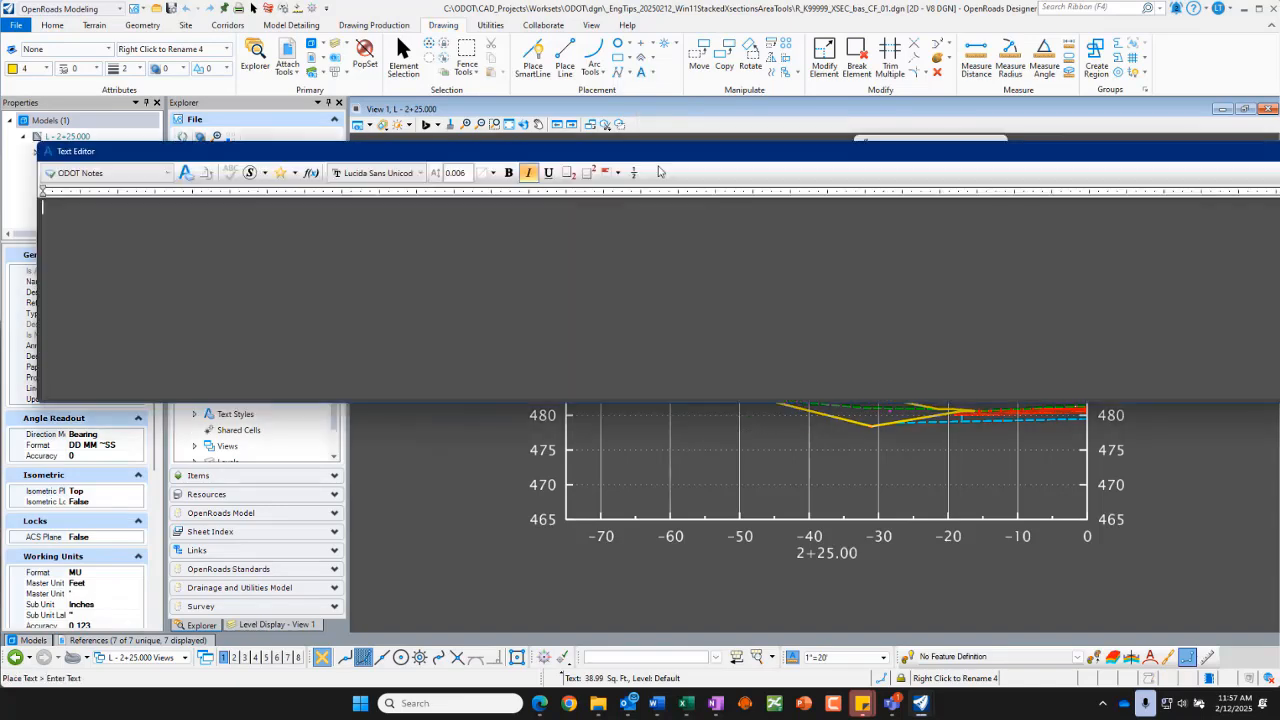
drag(665, 157, 644, 249)
drag(603, 302, 603, 364)
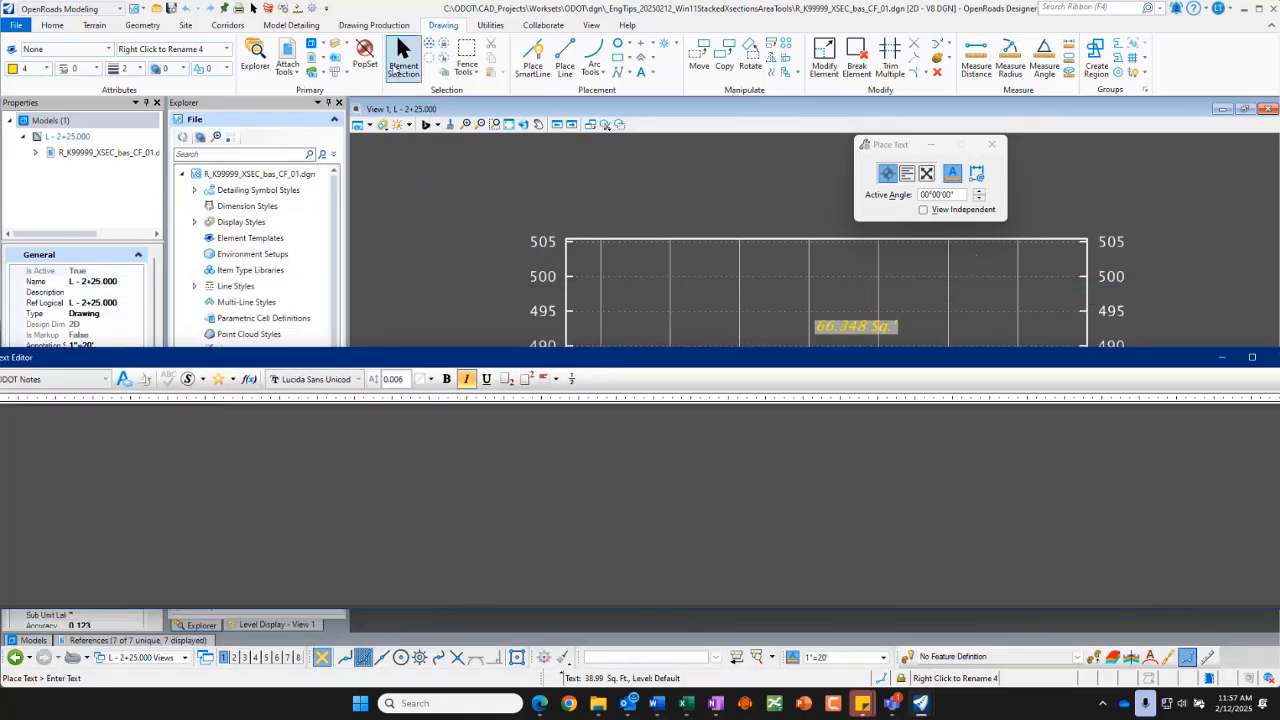
click(404, 55)
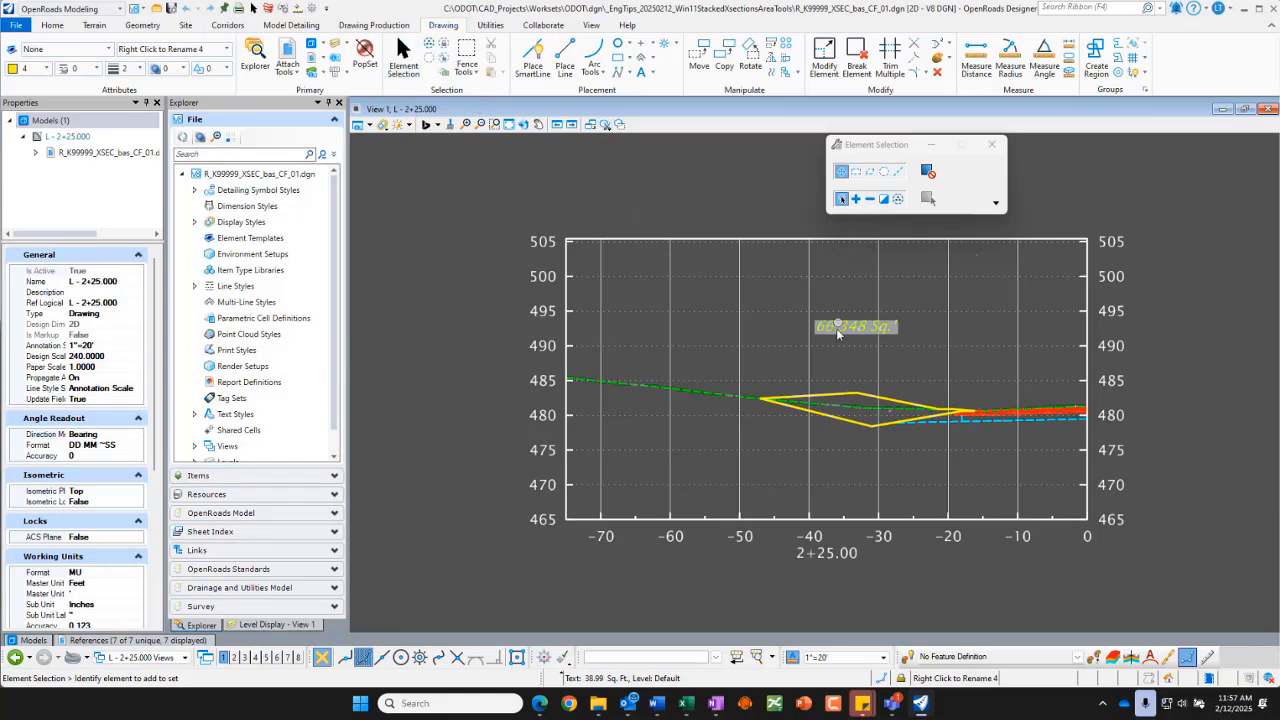
Move the area field text above the yellow shape to level Right Click to Rename 4 and check its level property.
mouse_move(838, 331)
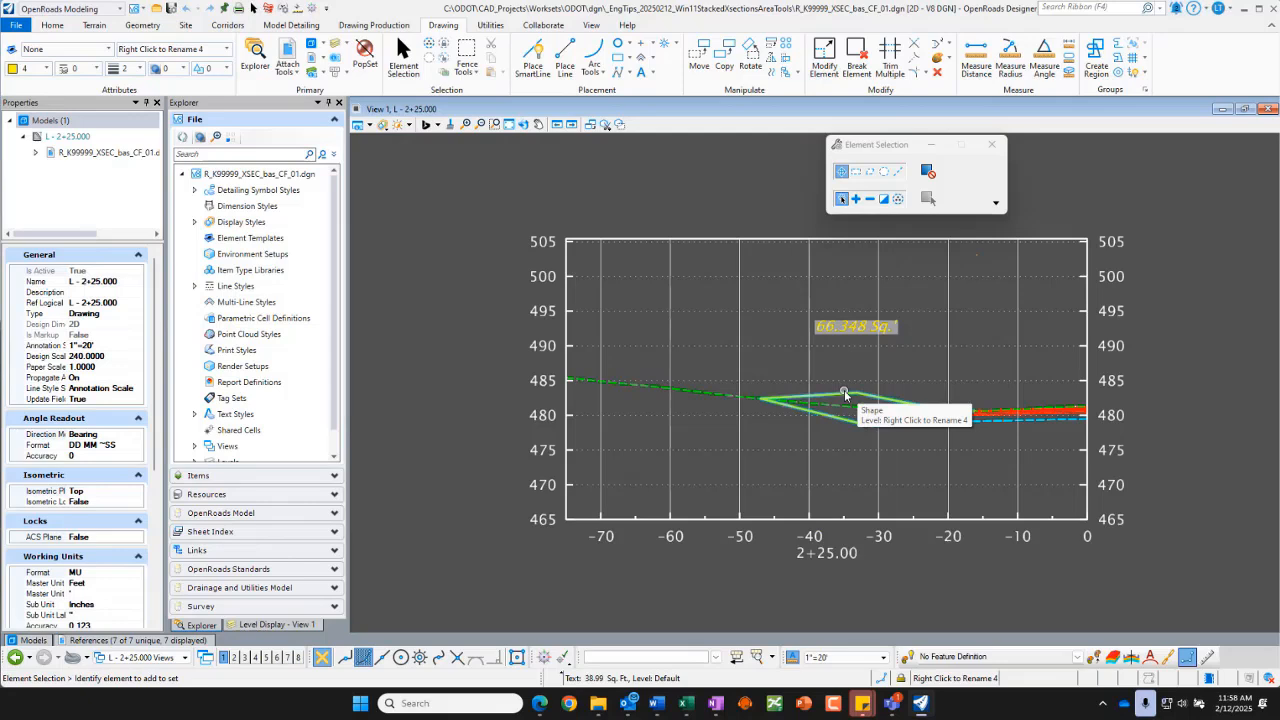
click(854, 330)
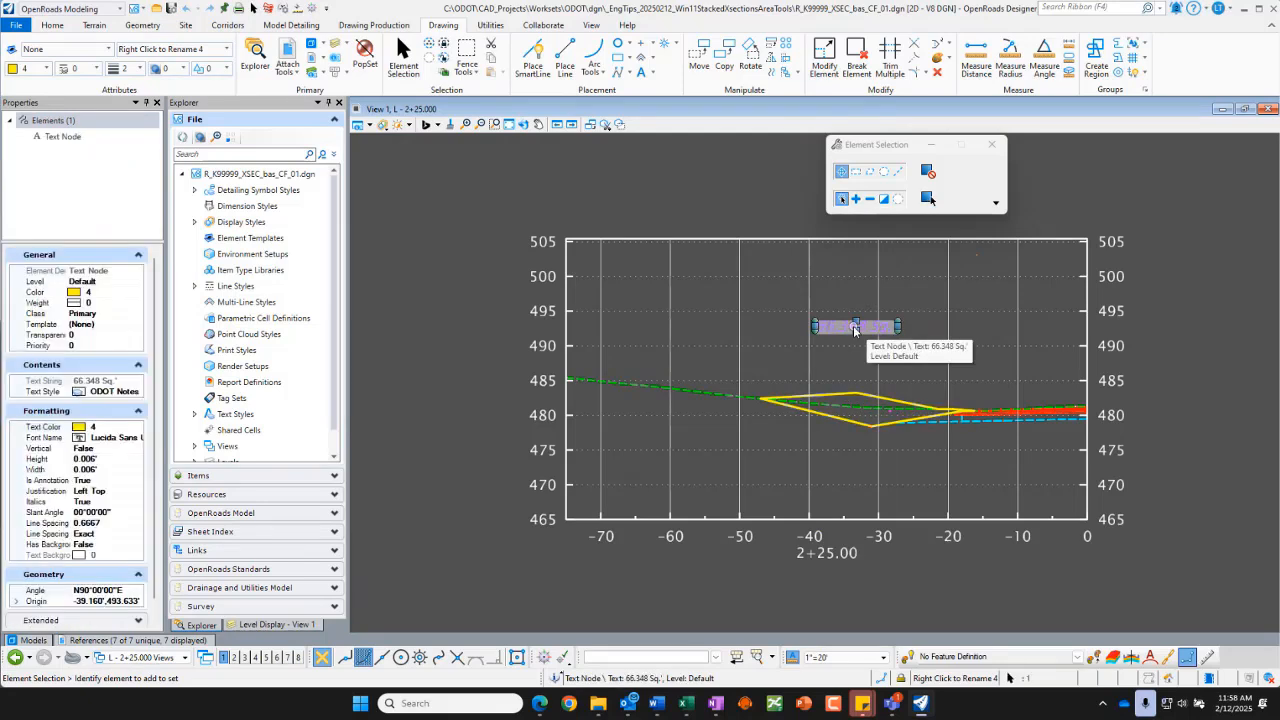
click(228, 53)
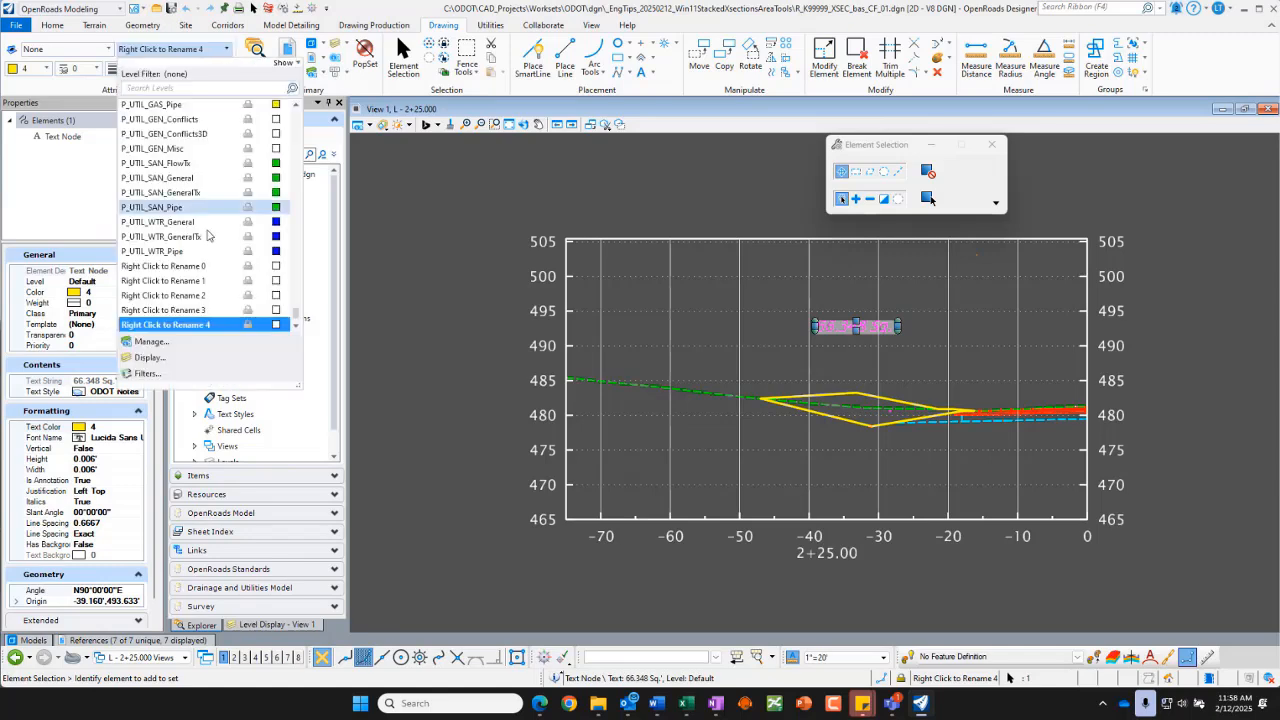
click(181, 326)
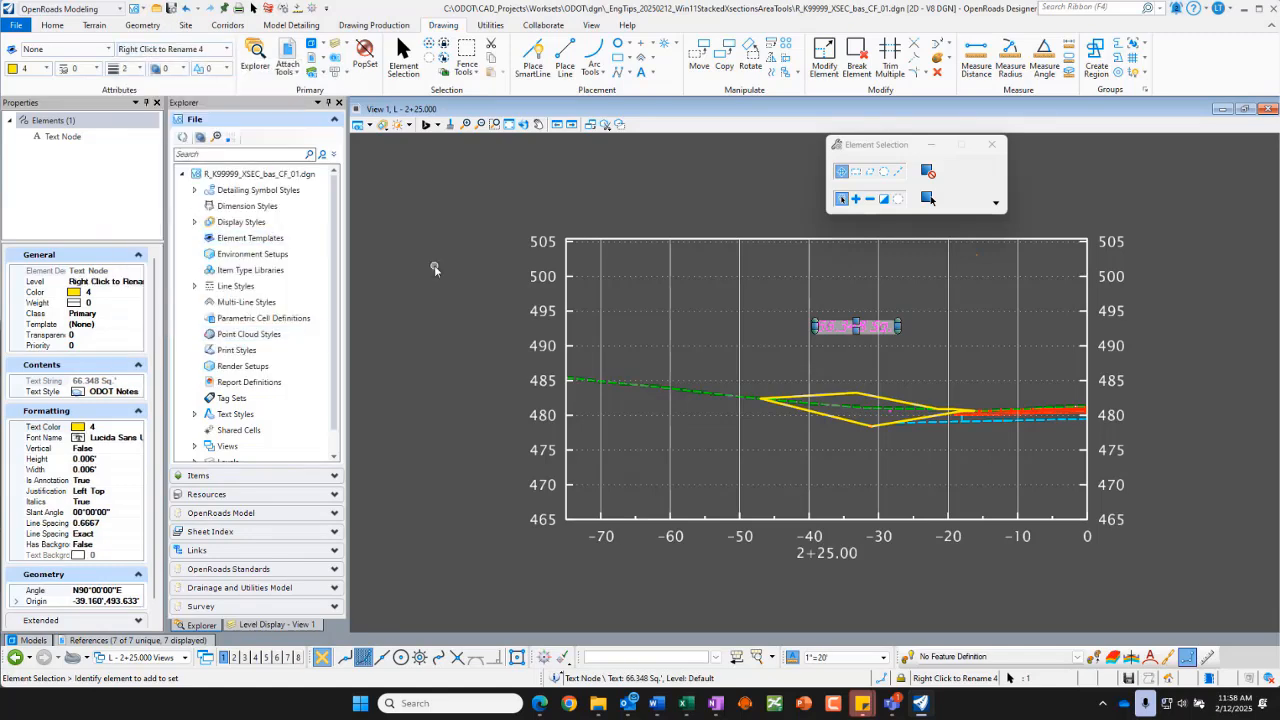
click(769, 295)
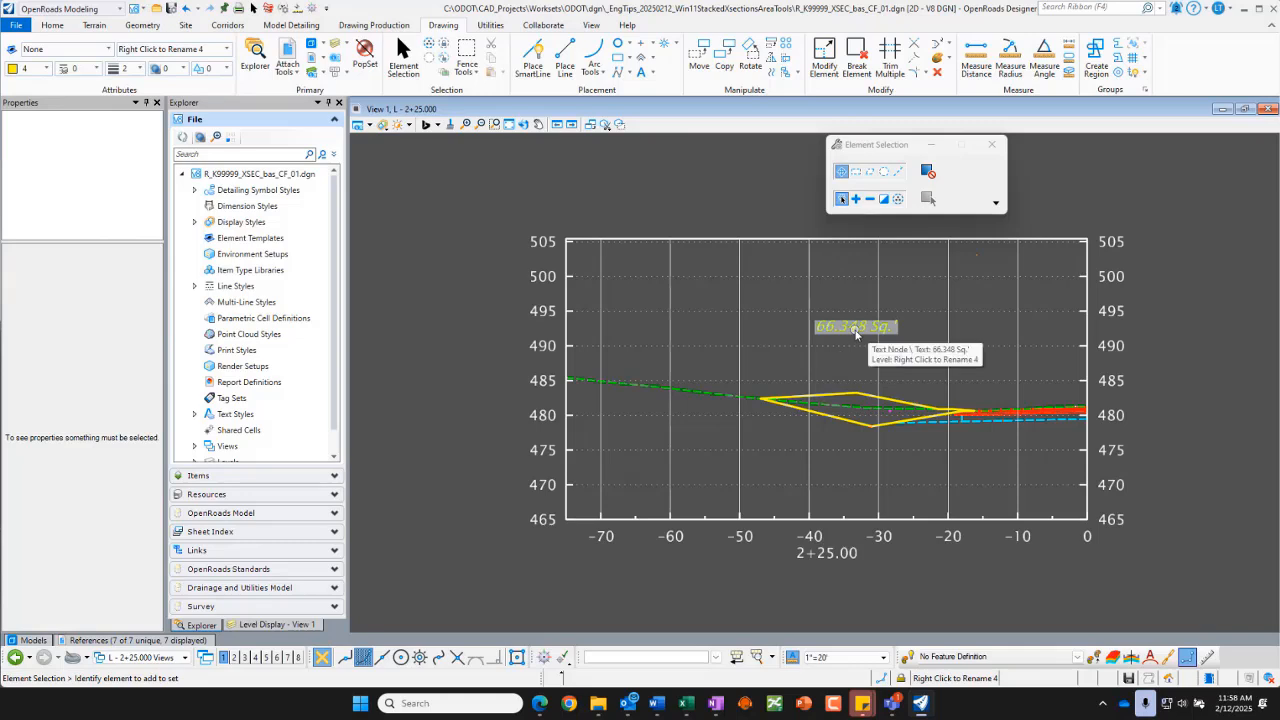
click(856, 330)
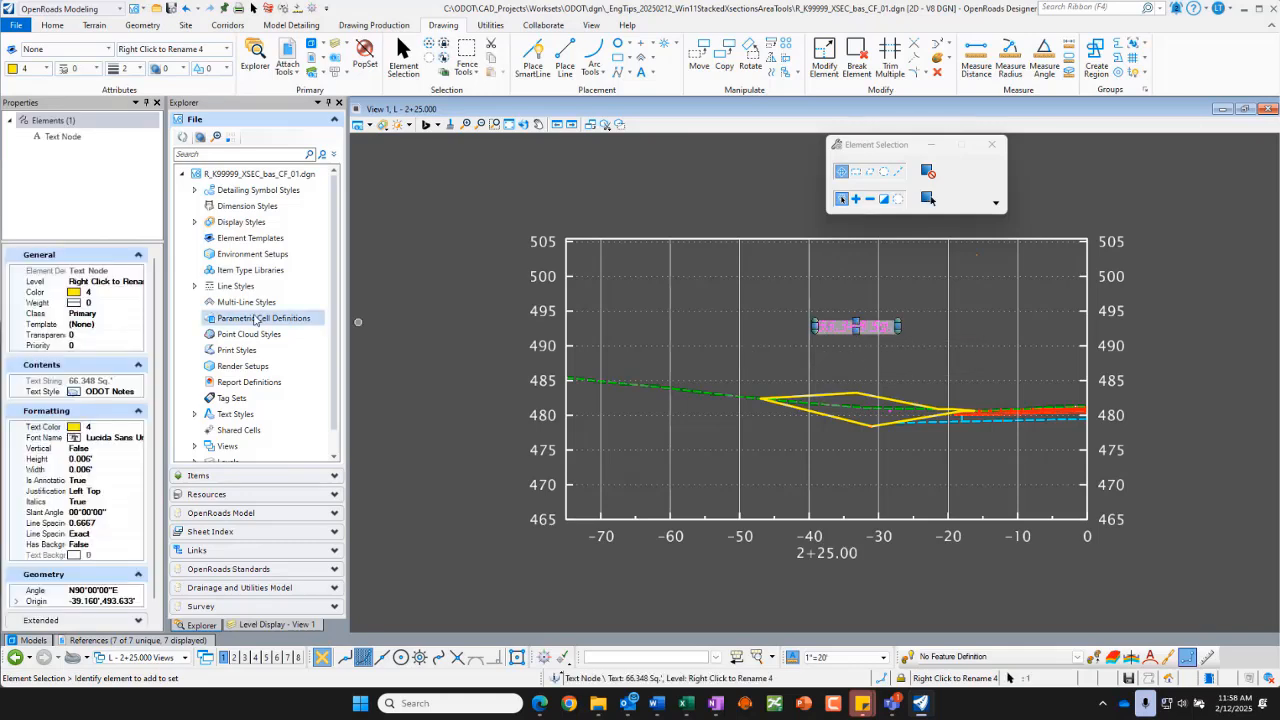
click(112, 280)
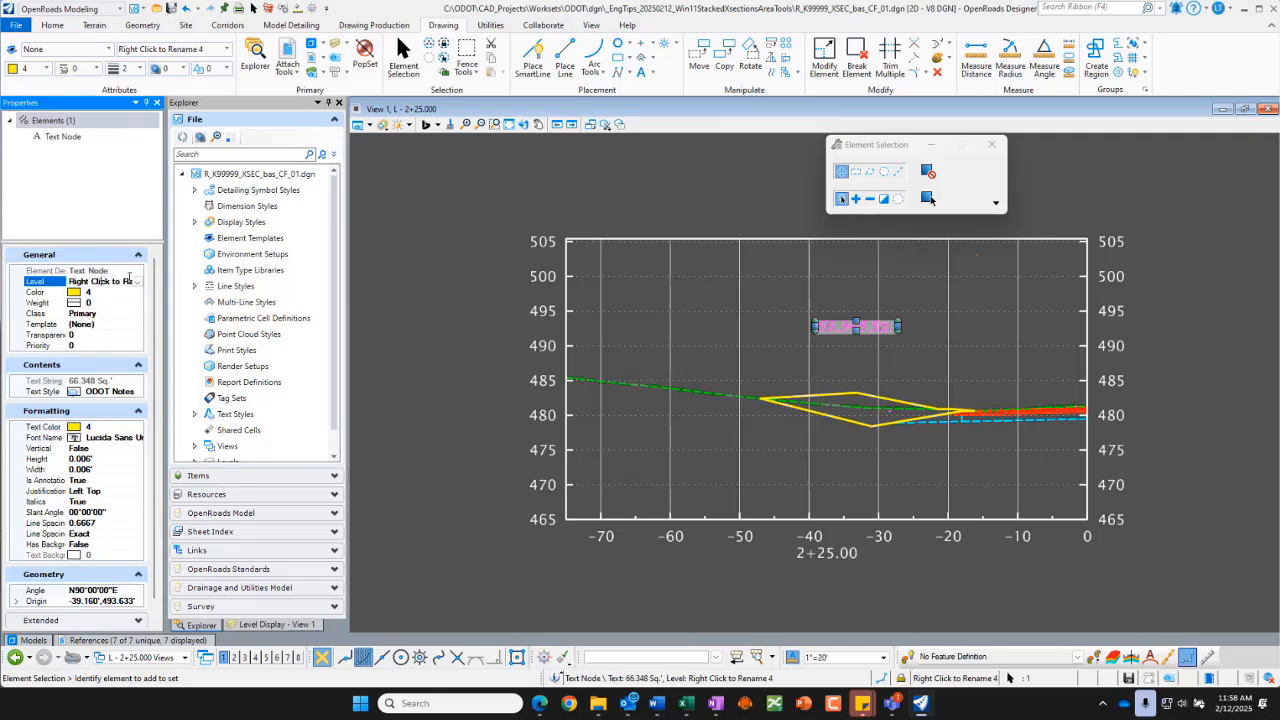
click(496, 209)
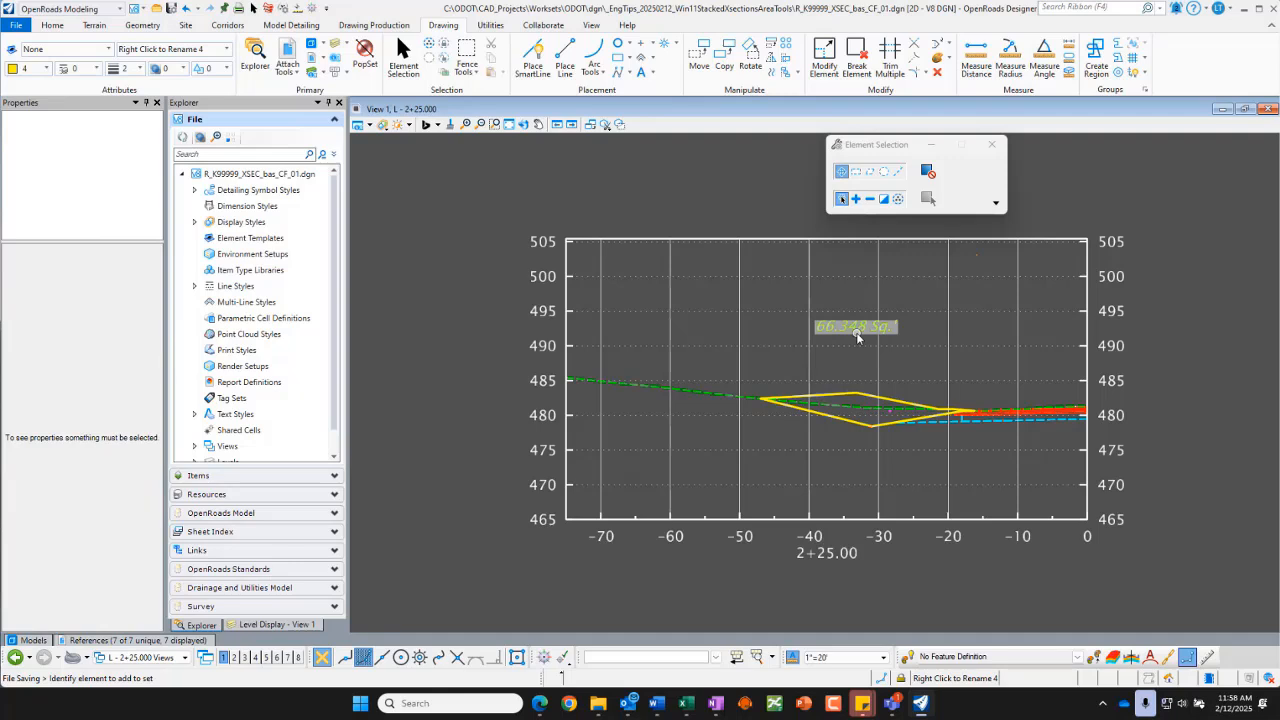
Set the active level to Right Click to Rename 5 and the active color to magenta 5.
mouse_move(857, 337)
click(227, 49)
scroll(205, 240, down, 2)
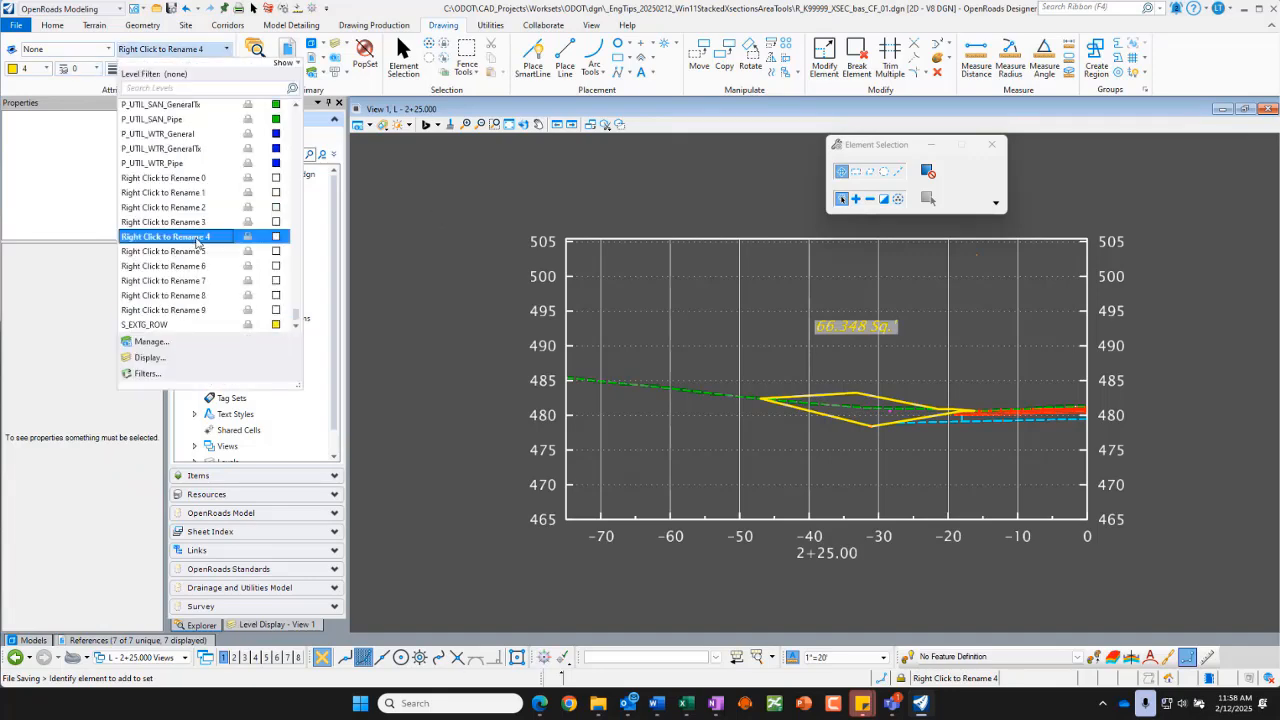
click(202, 252)
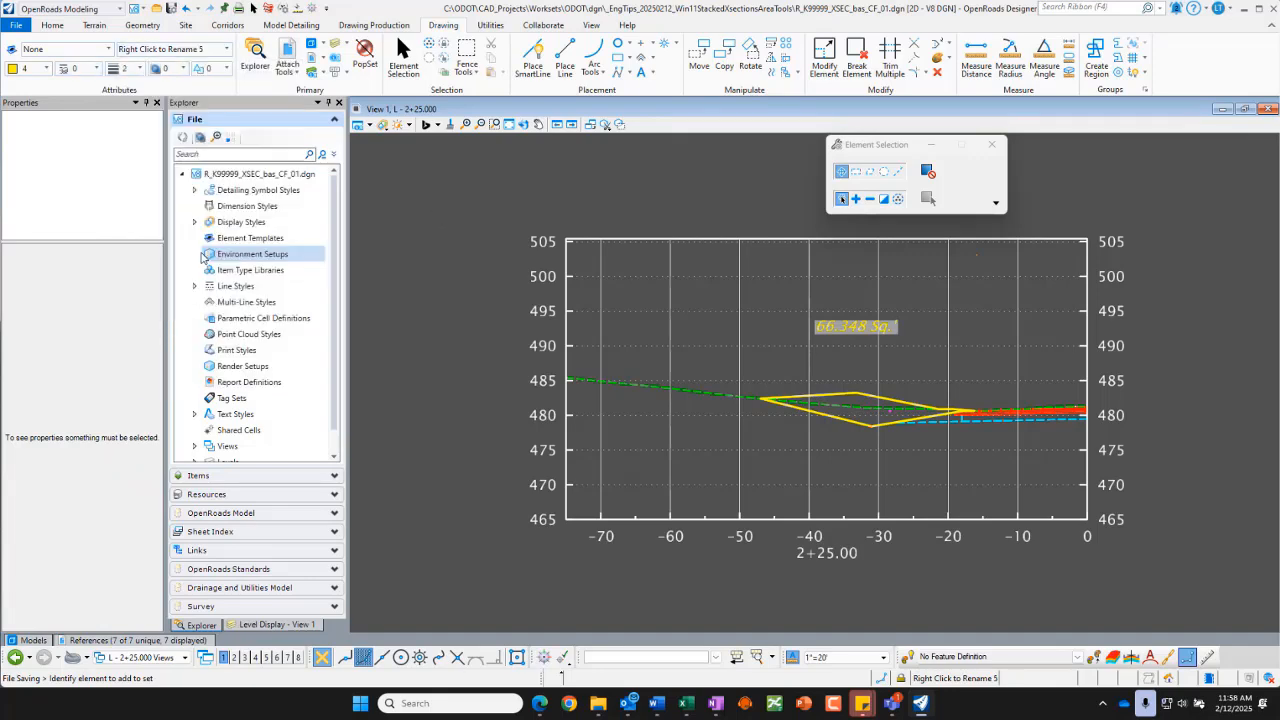
click(45, 68)
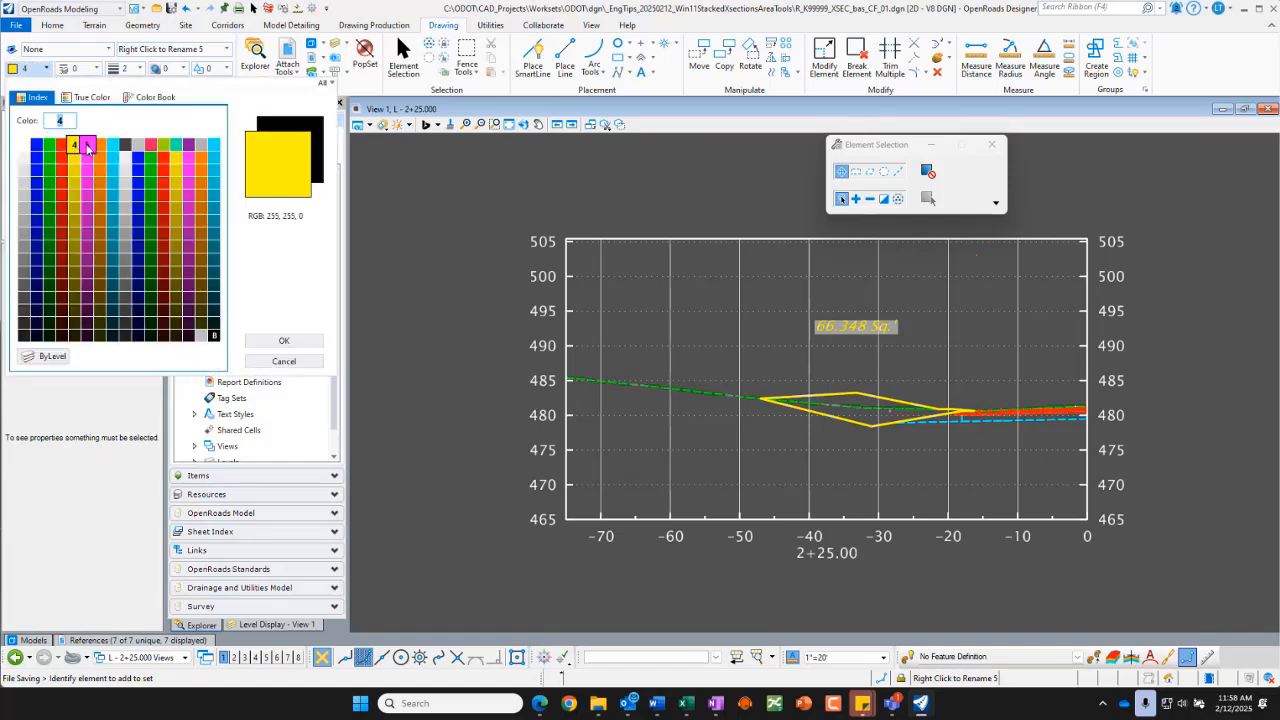
click(87, 145)
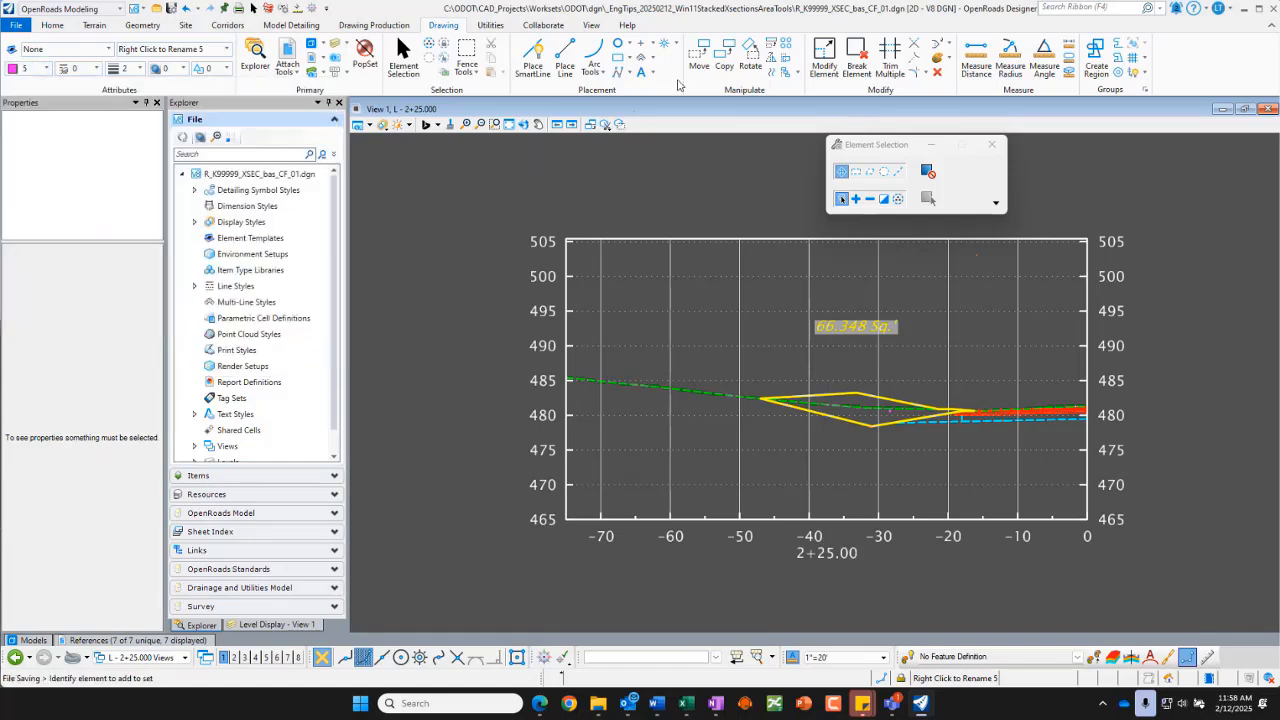
Start Place Text, fit the Text Editor on screen, and enter "this is an example of a bunch of text, blah".
click(641, 72)
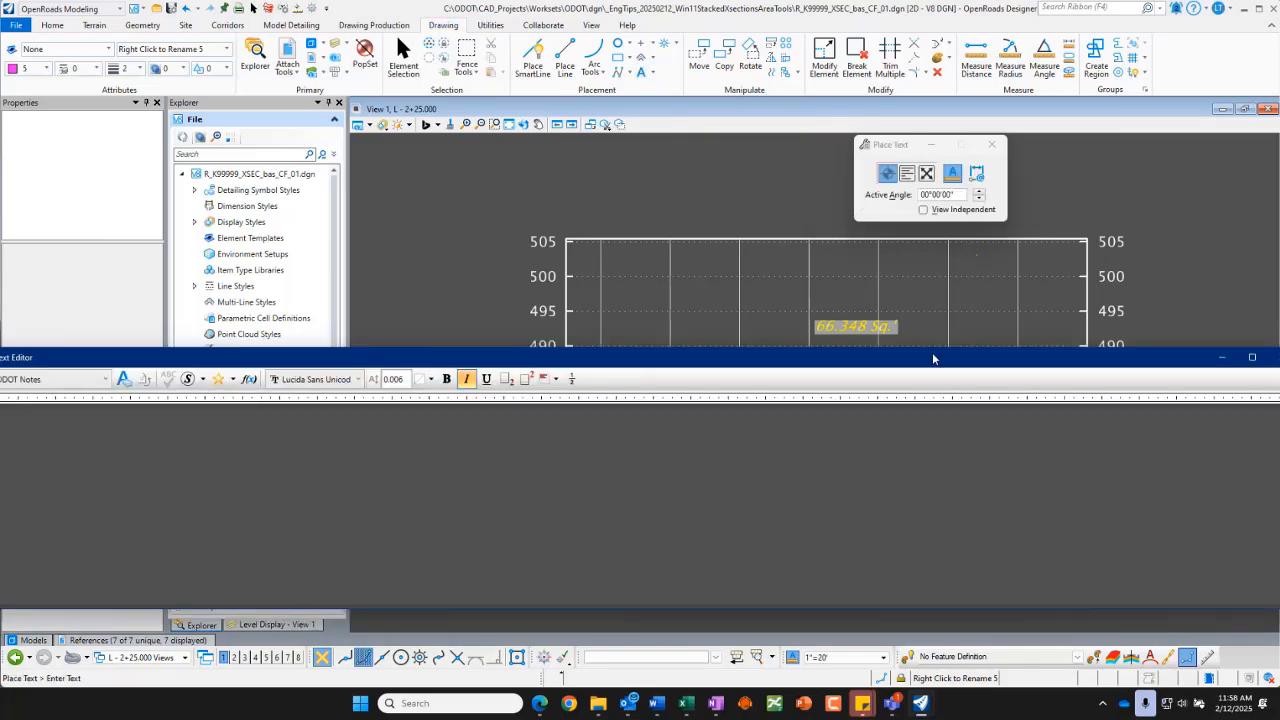
drag(932, 357, 996, 254)
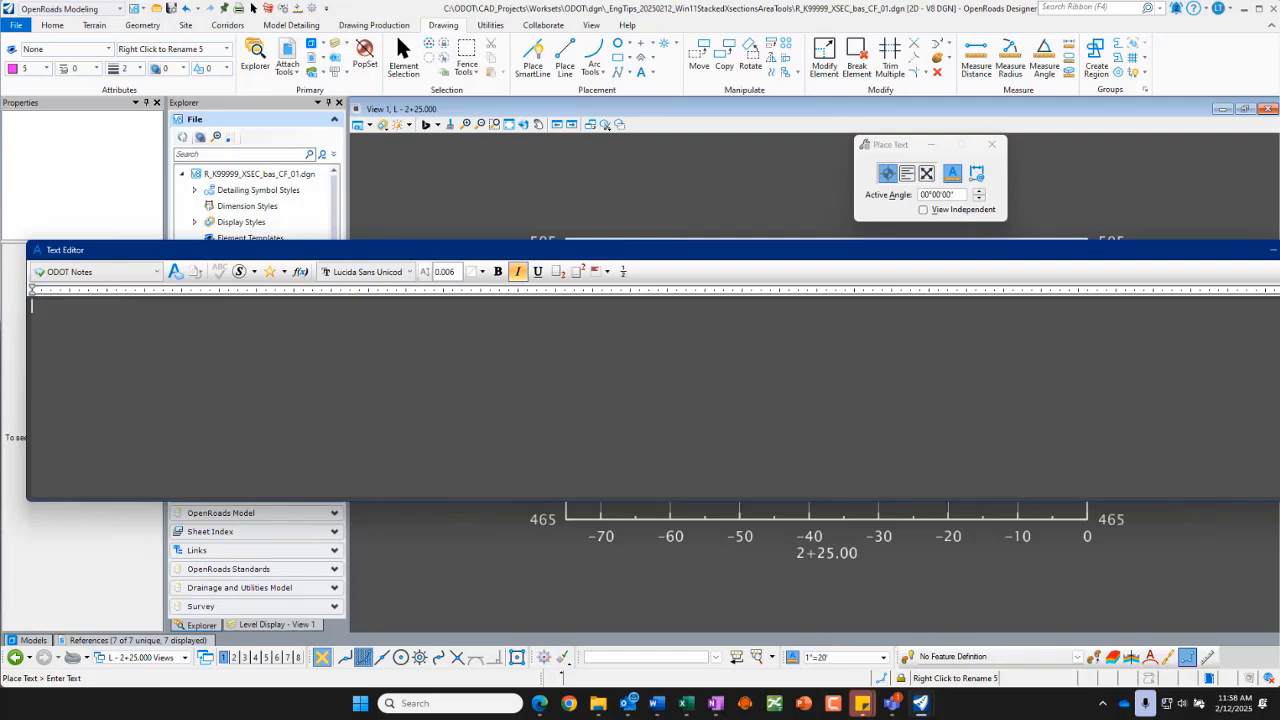
drag(1279, 396, 1078, 393)
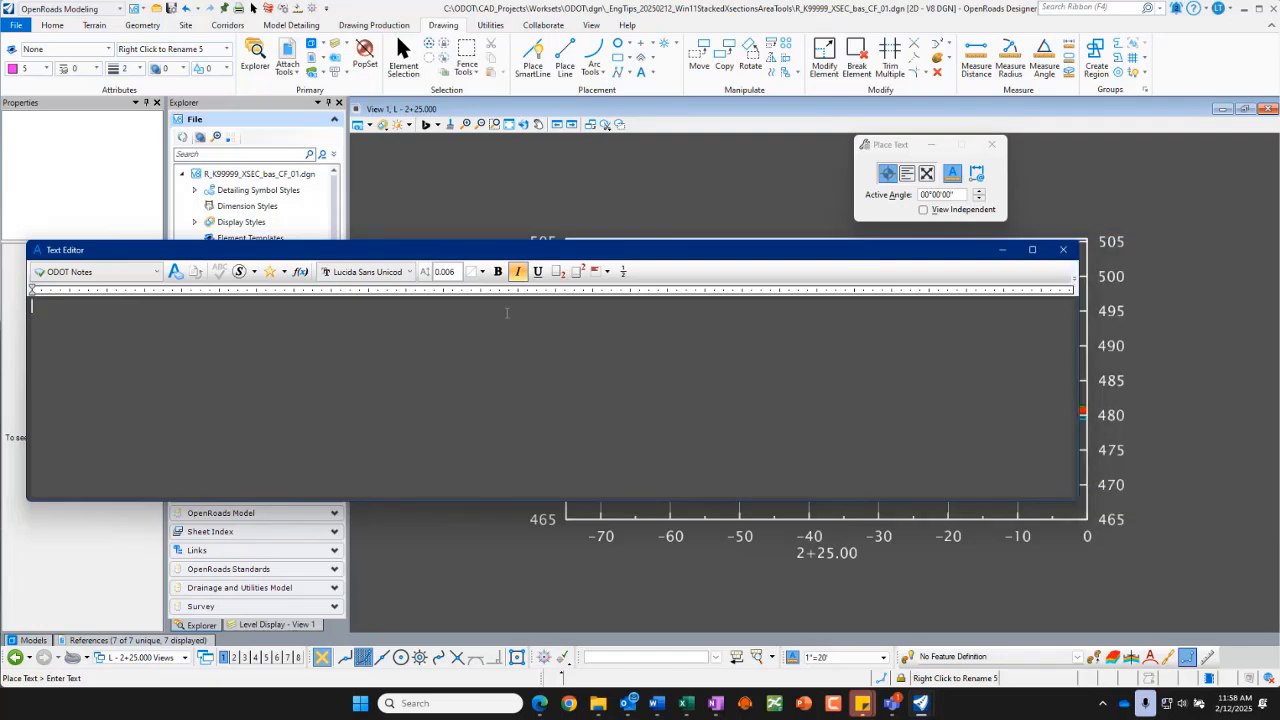
text(this is an example of a bunch o)
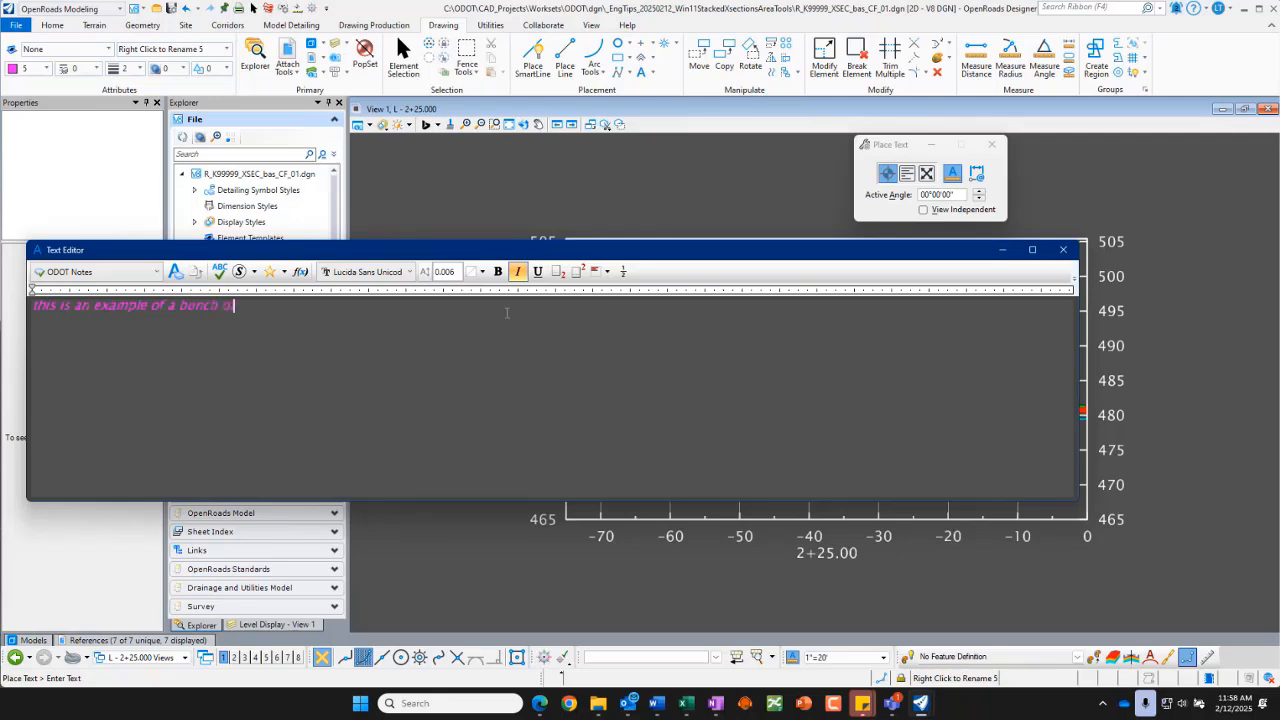
text(f text)
key(BackSpace)
text(, blah)
Copy the entered sentence and paste a second copy directly after it on the same line.
drag(300, 305, 28, 313)
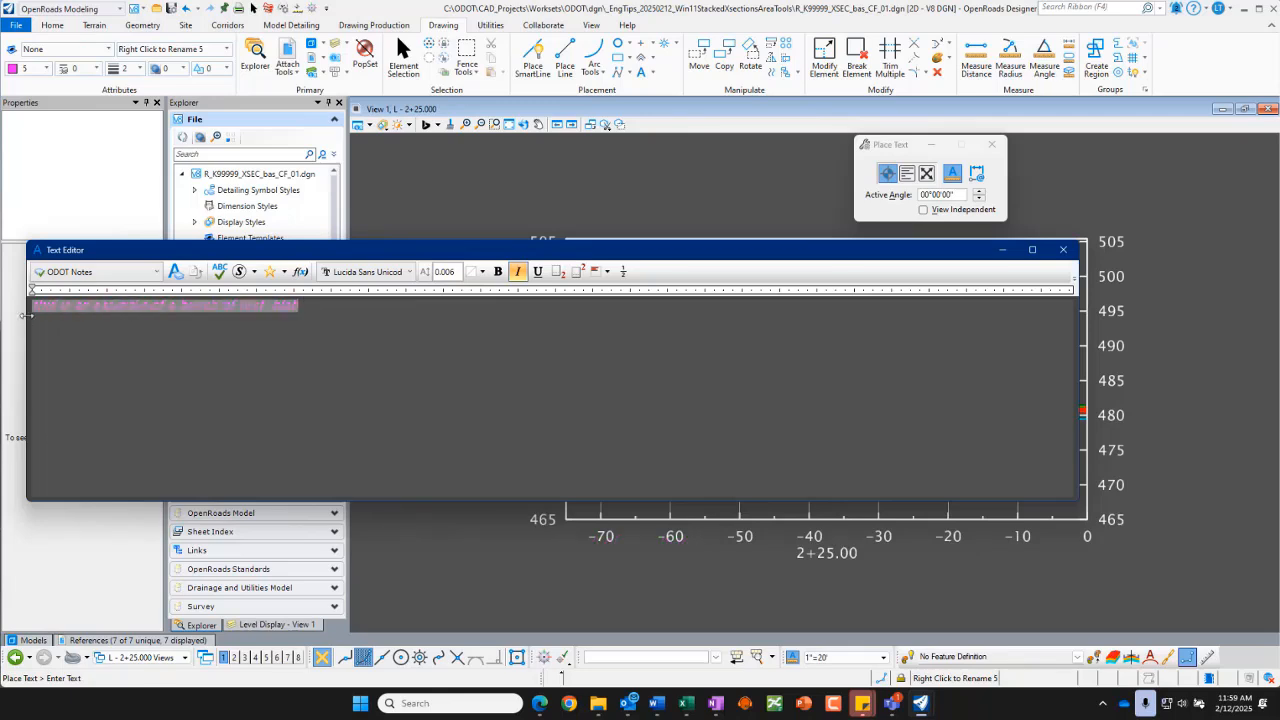
right_click(64, 305)
click(99, 330)
click(333, 302)
right_click(306, 310)
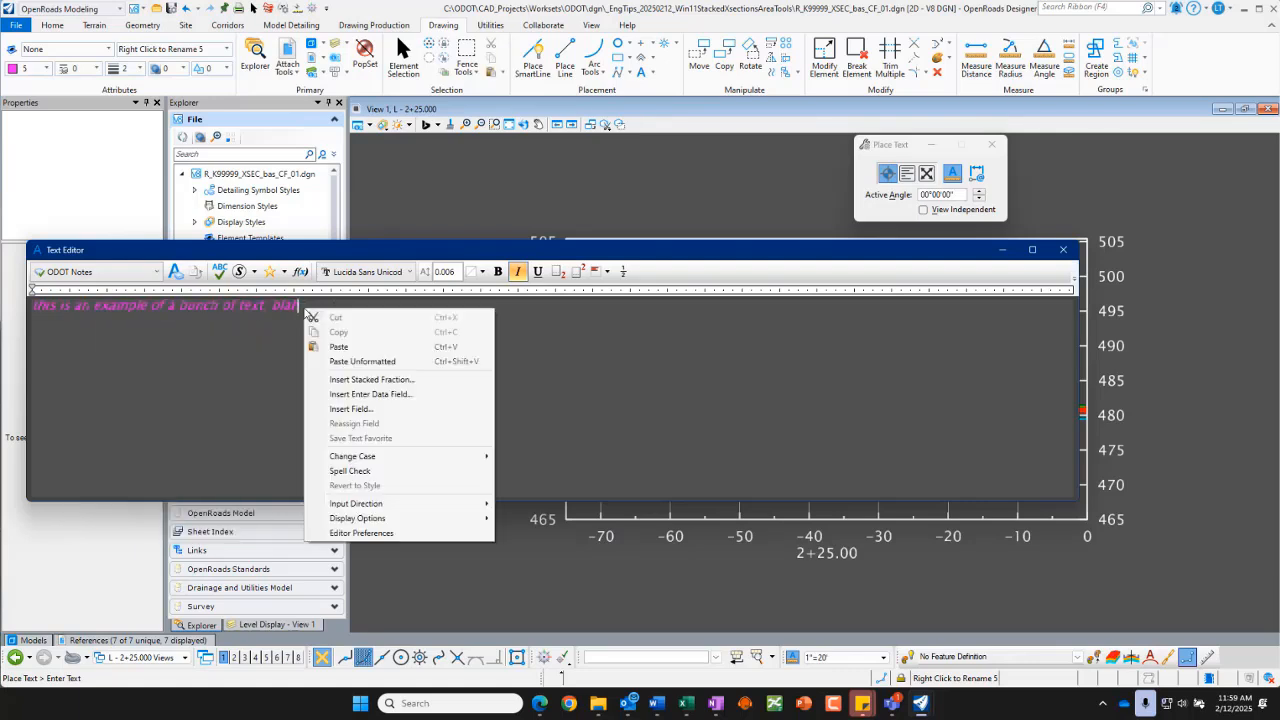
click(338, 346)
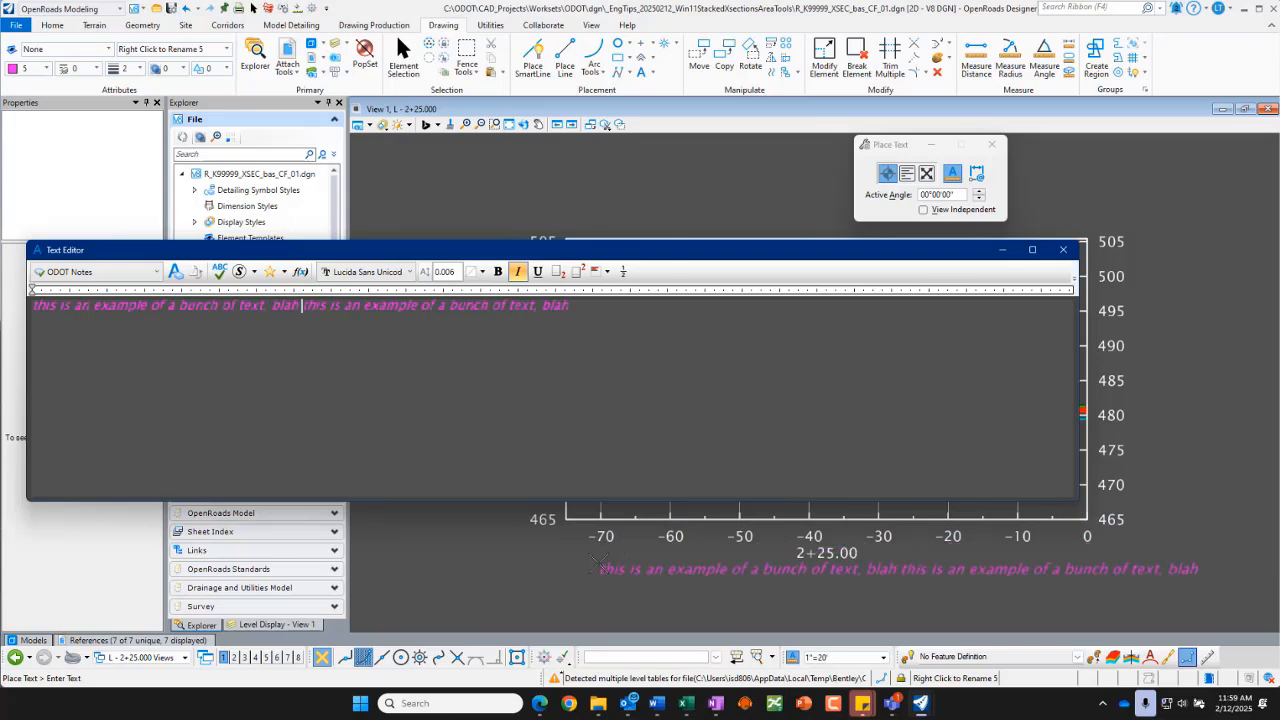
Enable word-wrapping for the text and narrow the wrap width until each sentence sits on its own line.
right_click(598, 292)
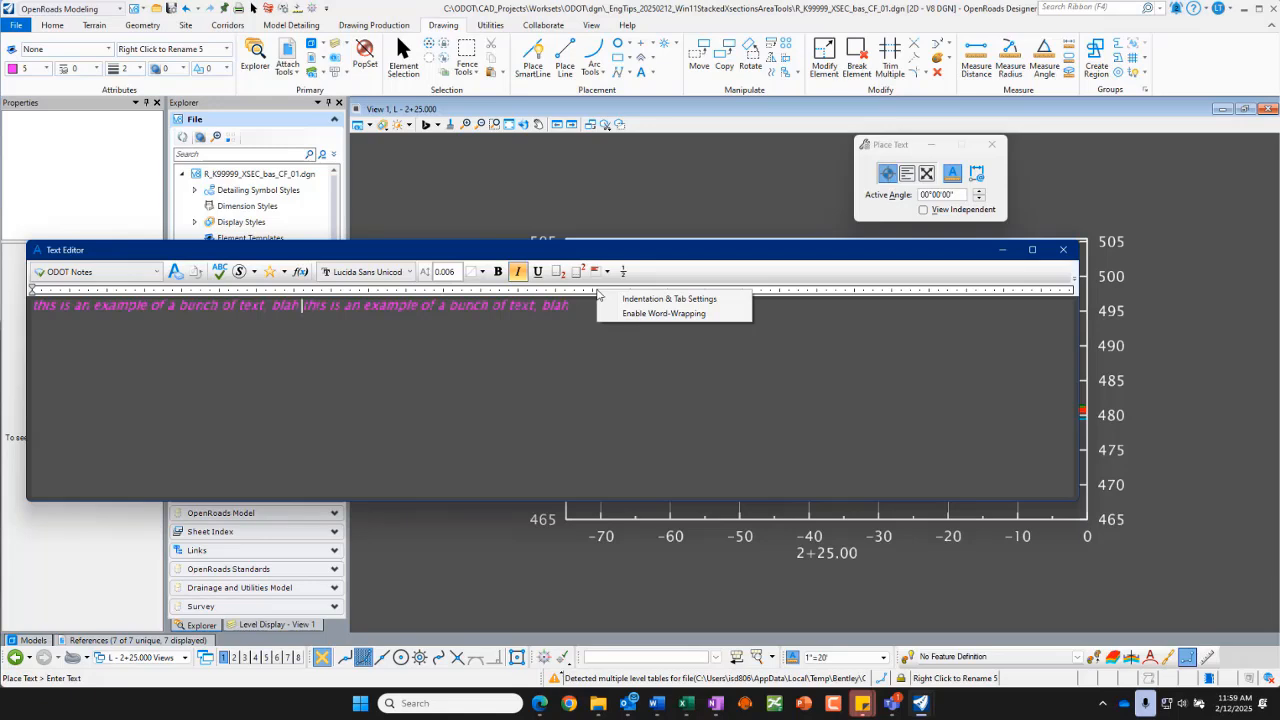
click(644, 314)
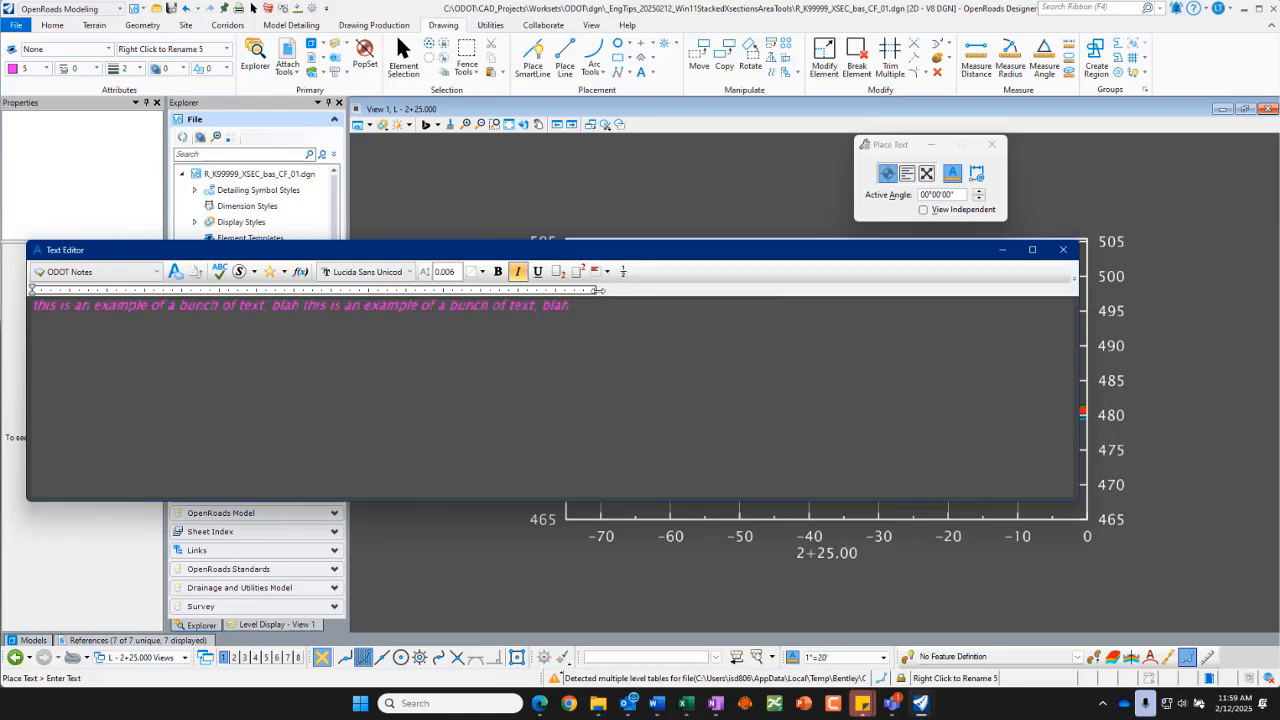
drag(598, 290, 352, 305)
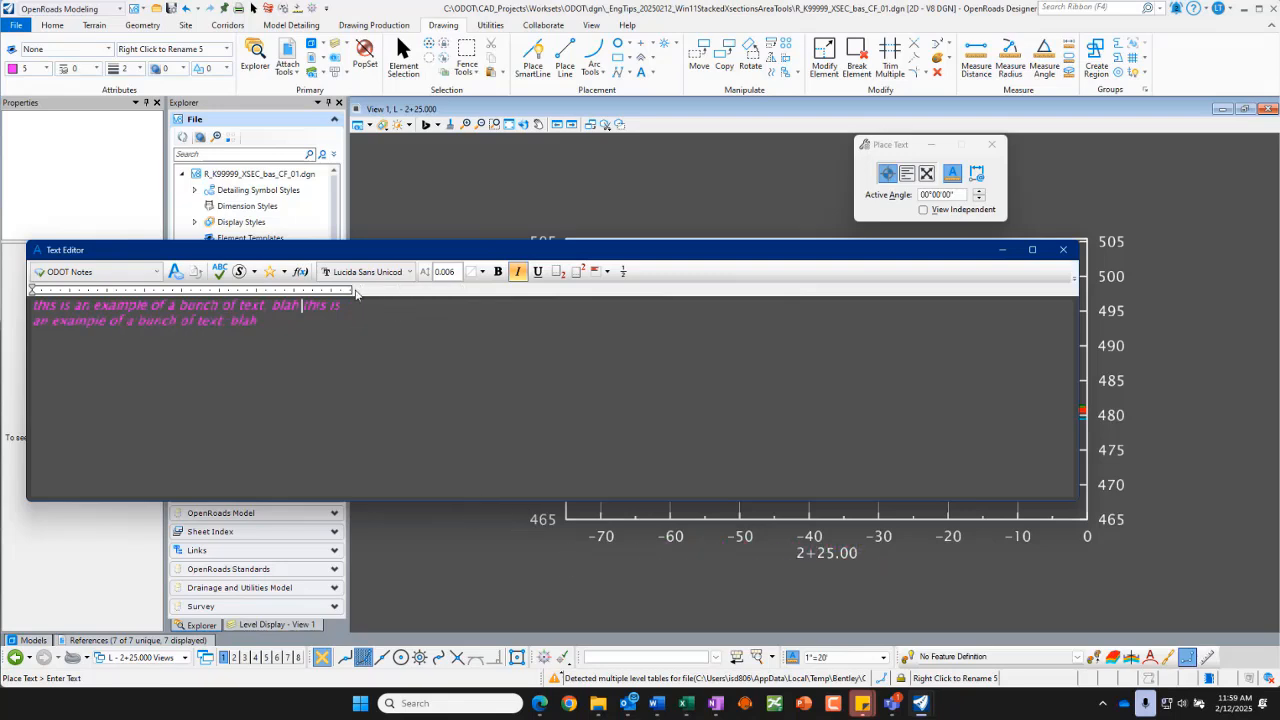
drag(355, 291, 317, 289)
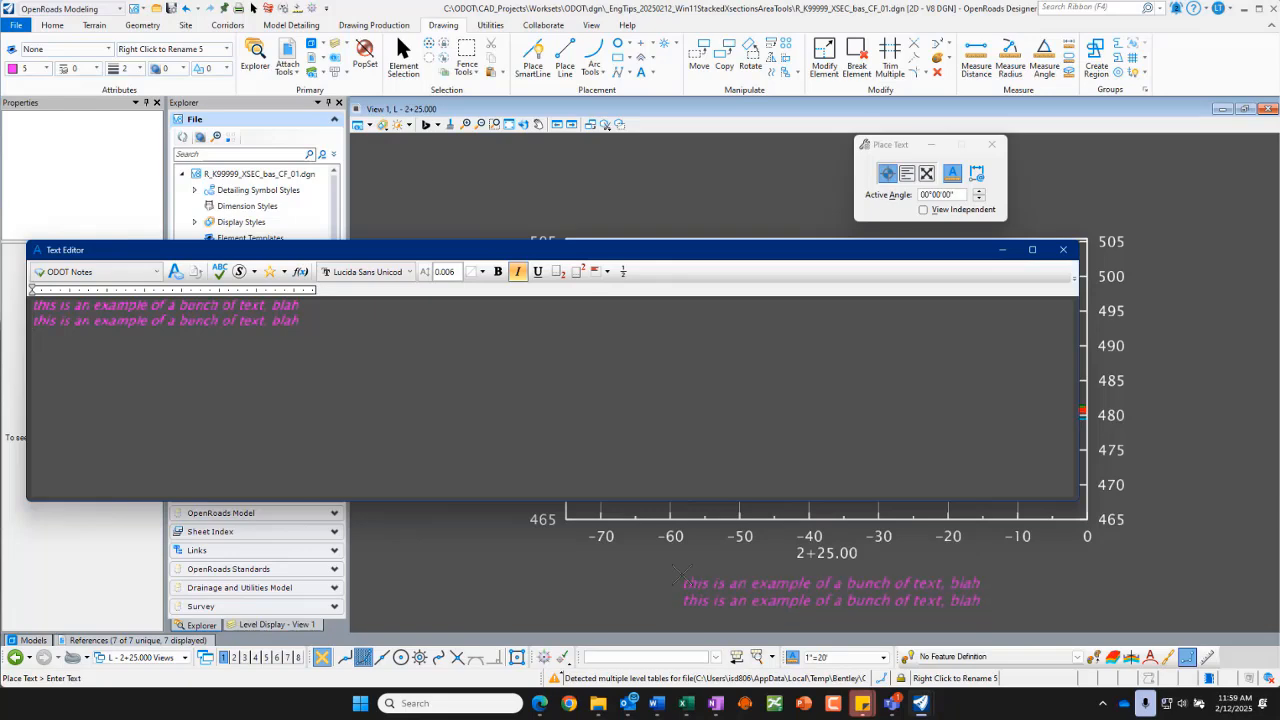
Place copies of the wrapped text below the shape inside the 2+25.00 grid and outside the grid on all four sides, then end text placement.
scroll(682, 560, down, 2)
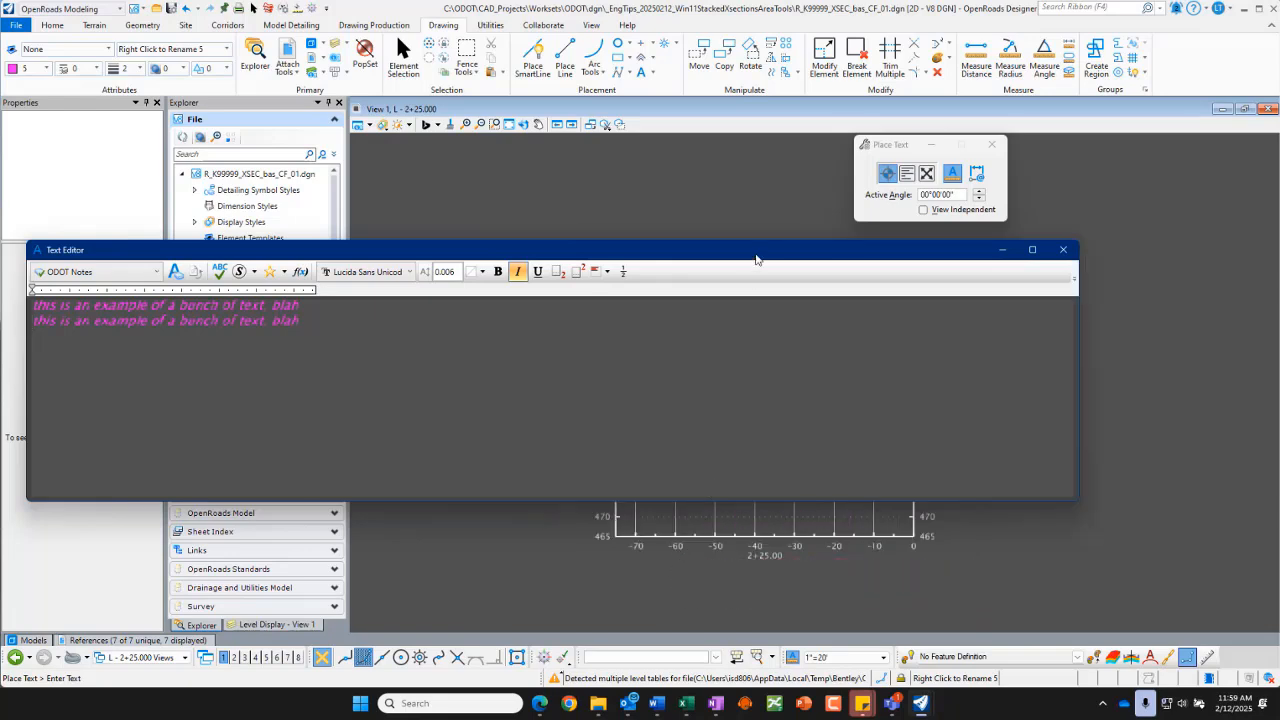
drag(757, 256, 876, 122)
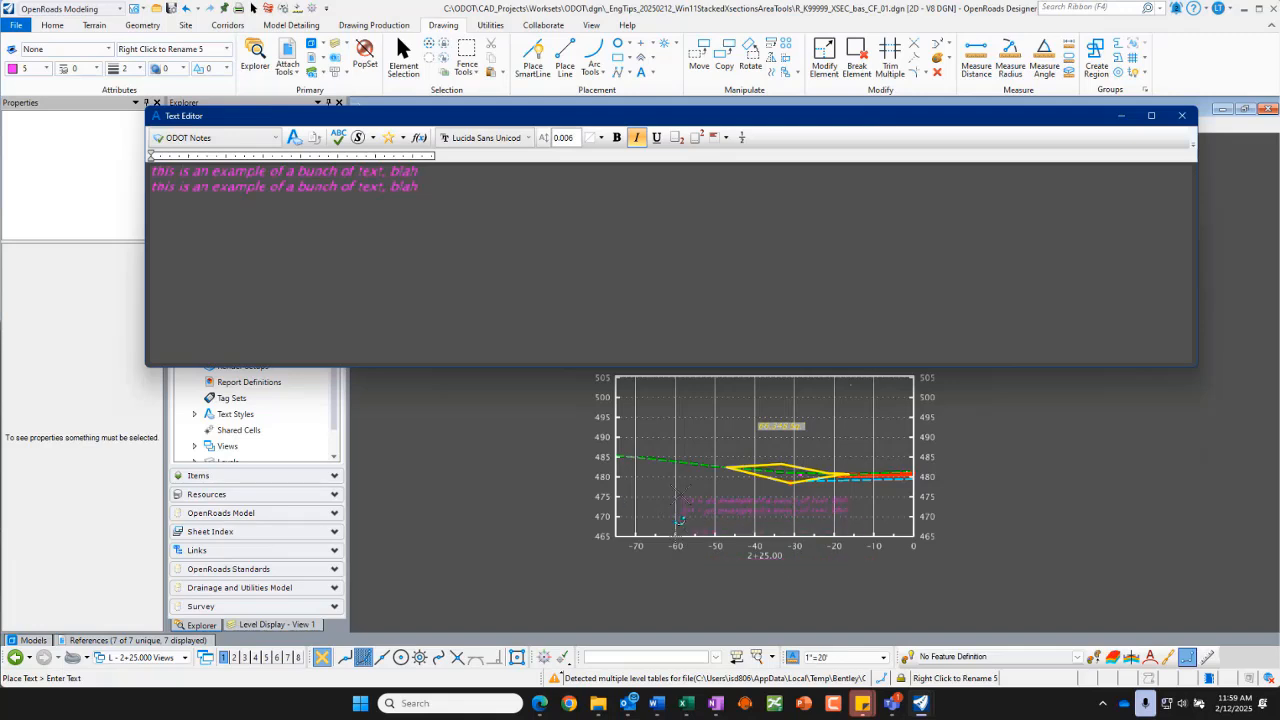
click(680, 498)
click(680, 498)
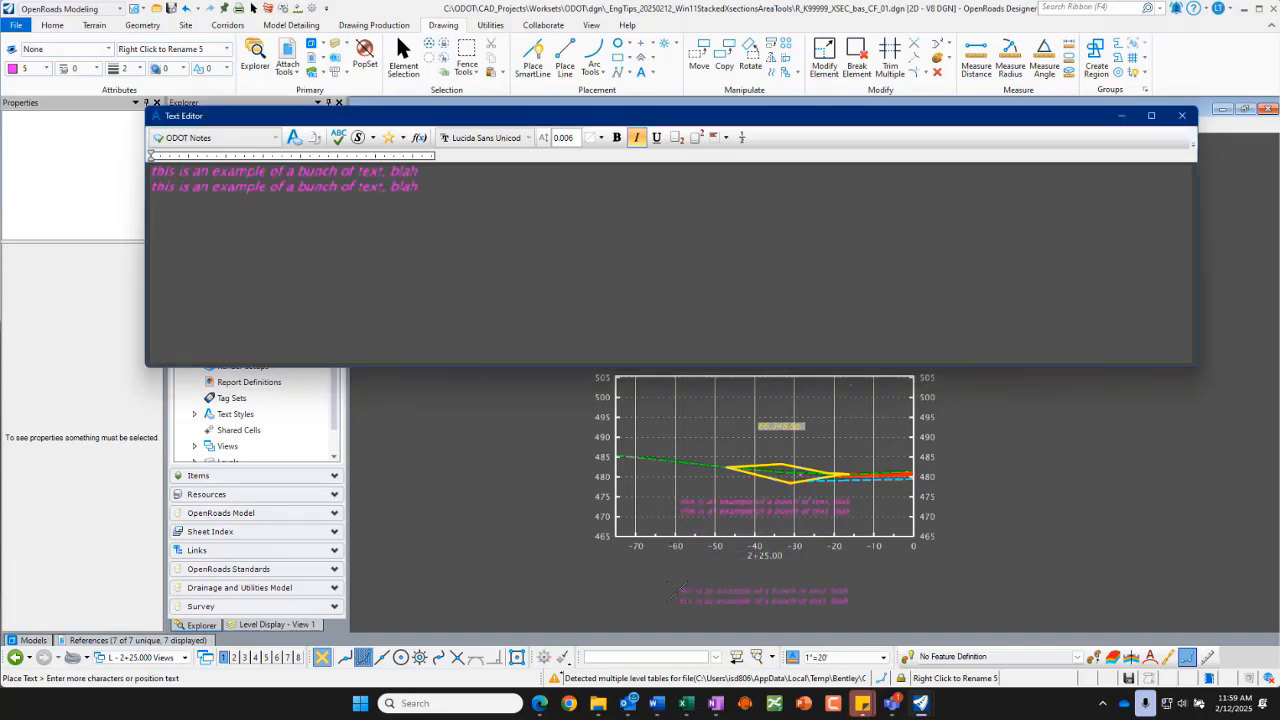
click(686, 580)
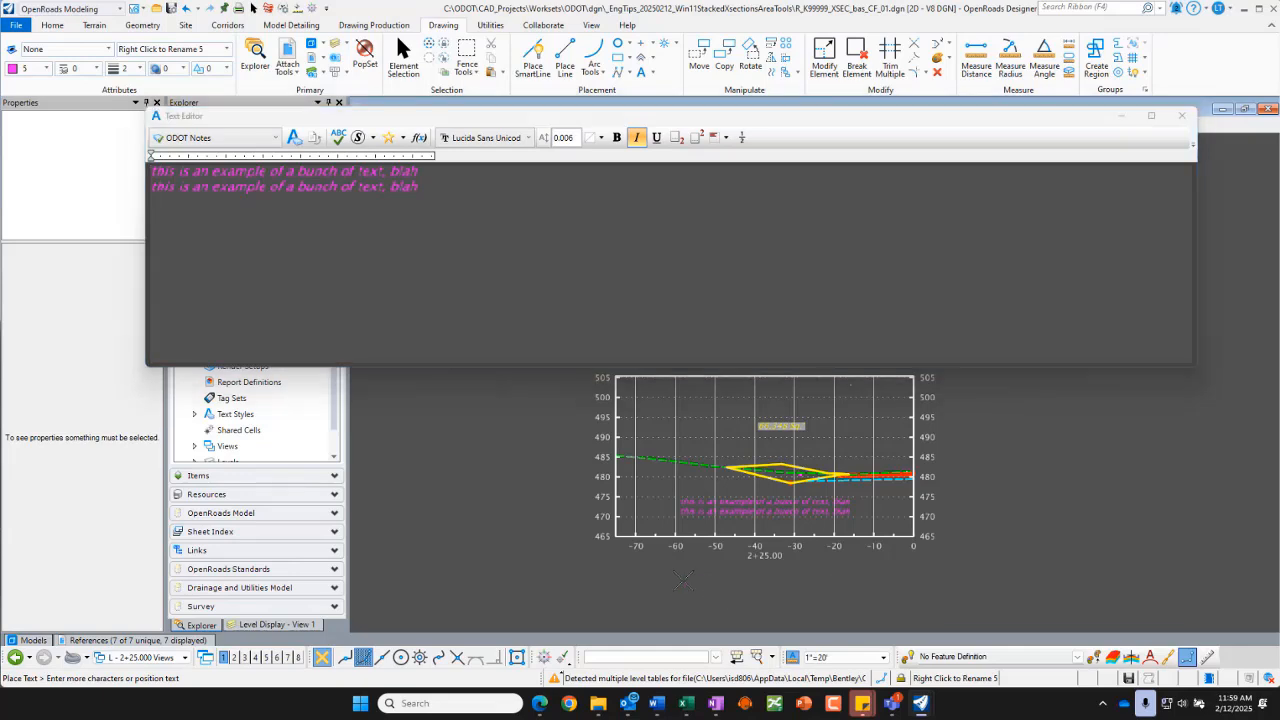
click(975, 443)
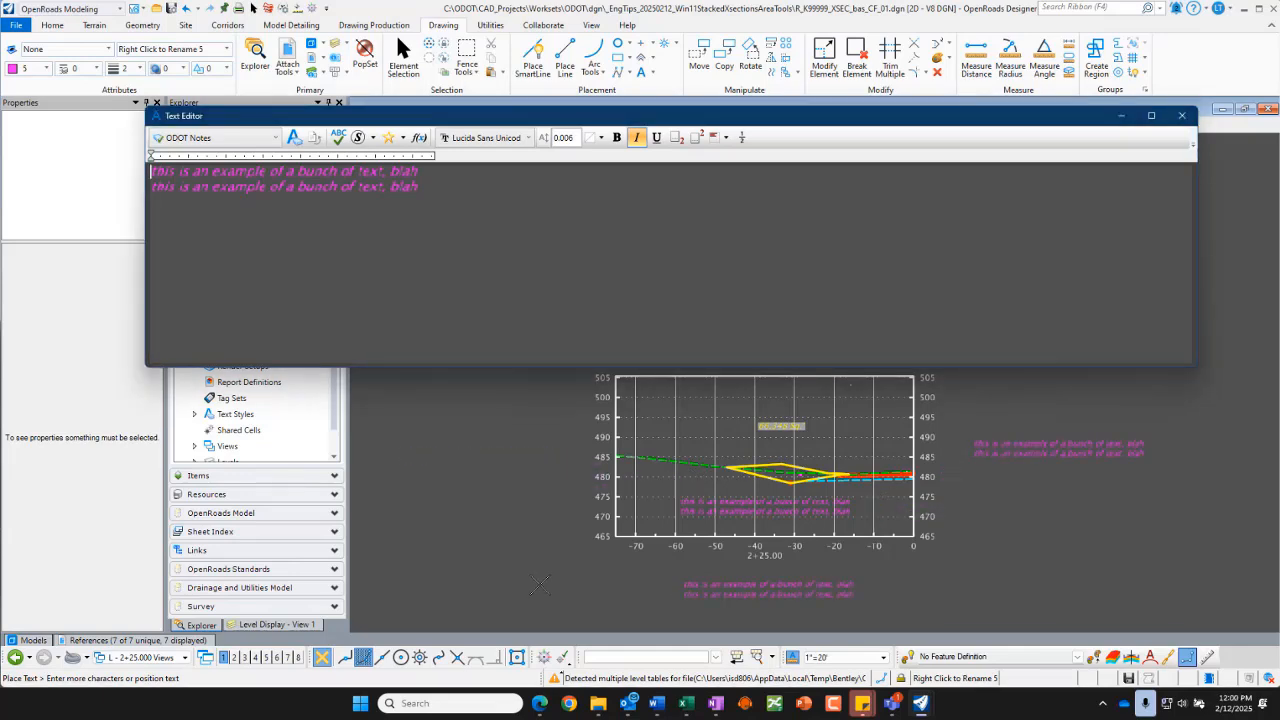
scroll(537, 586, down, 5)
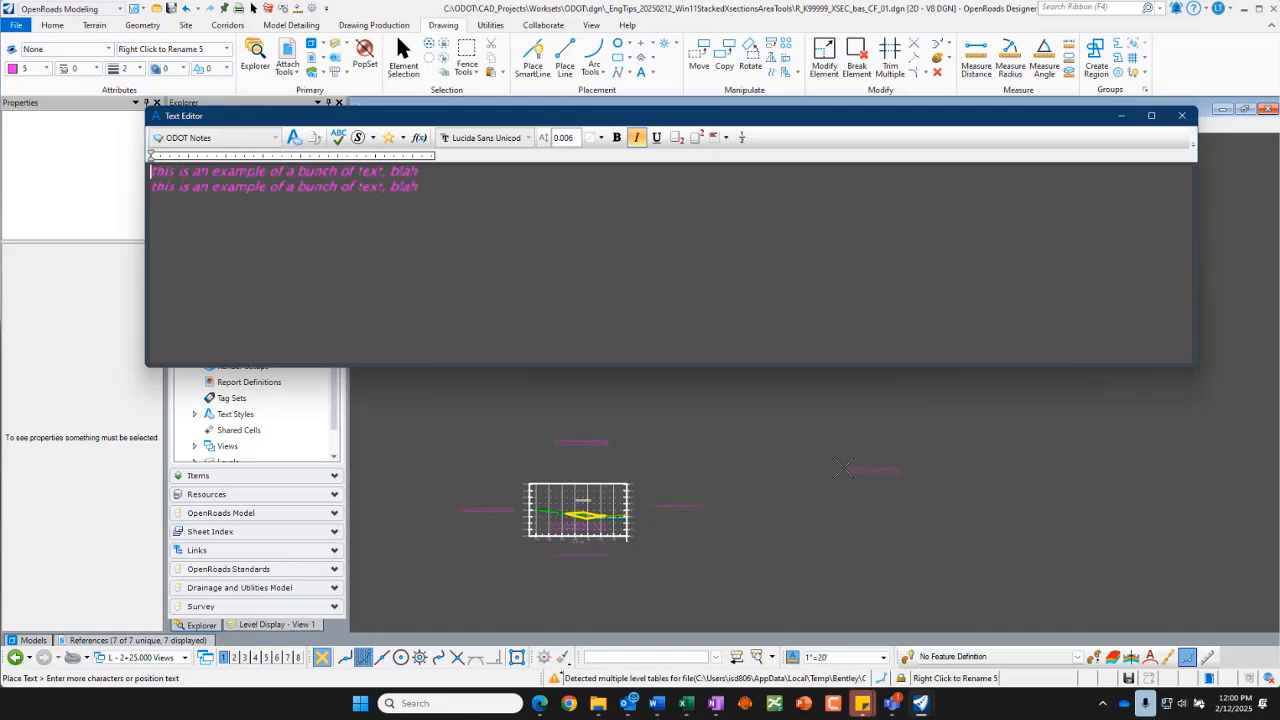
key(Escape)
Open the L - 2+00.000 [Sheet] views and examine how the placed text appears around the 2+25.00 cross section.
scroll(700, 438, down, 2)
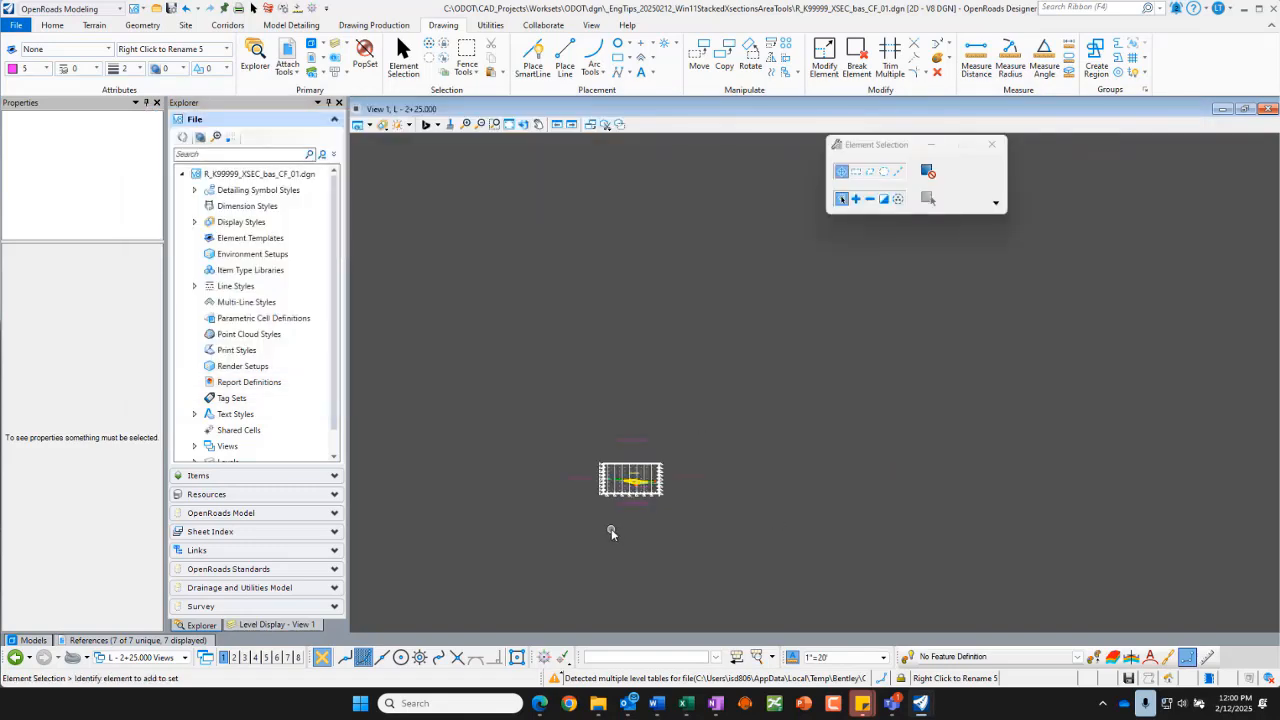
scroll(594, 533, up, 2)
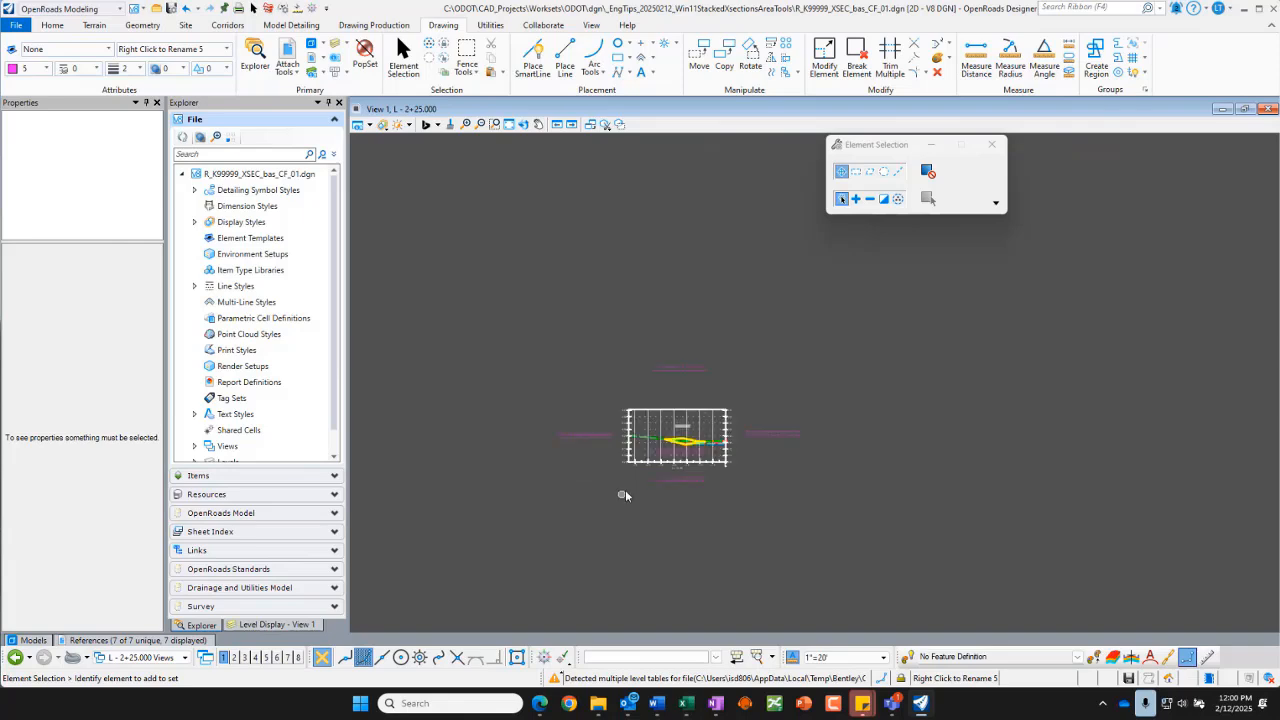
scroll(630, 474, up, 2)
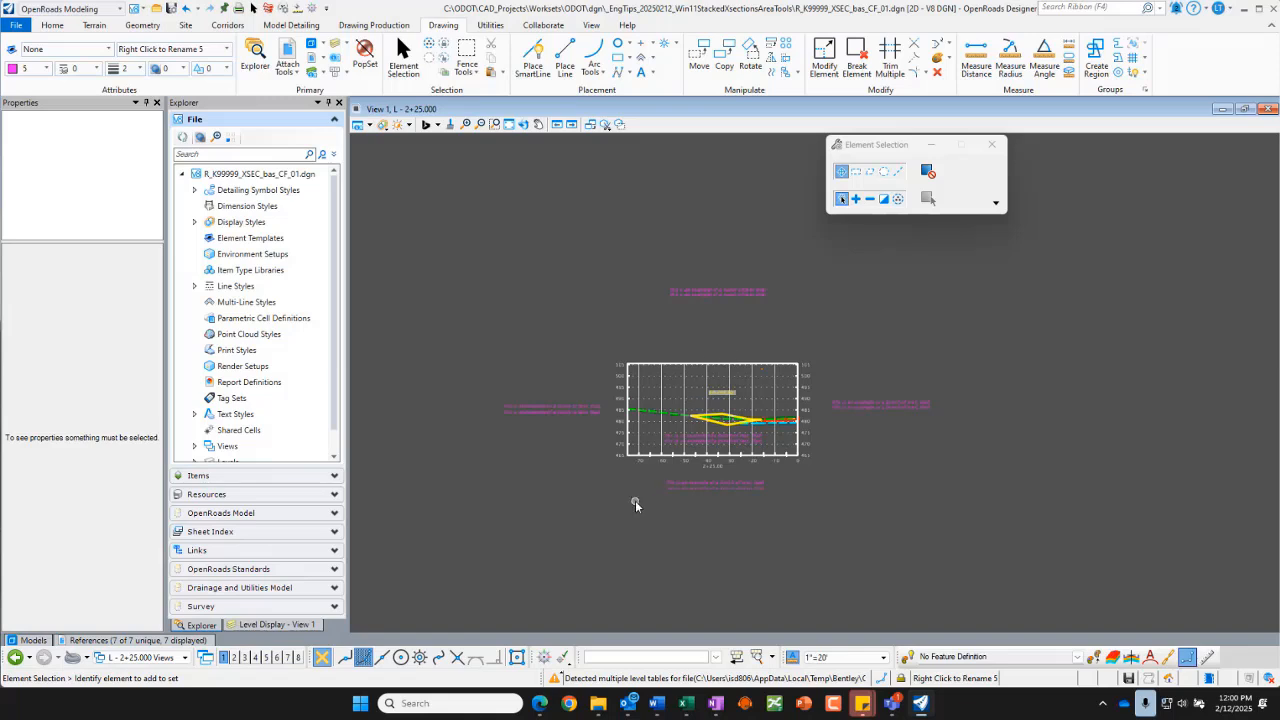
click(185, 658)
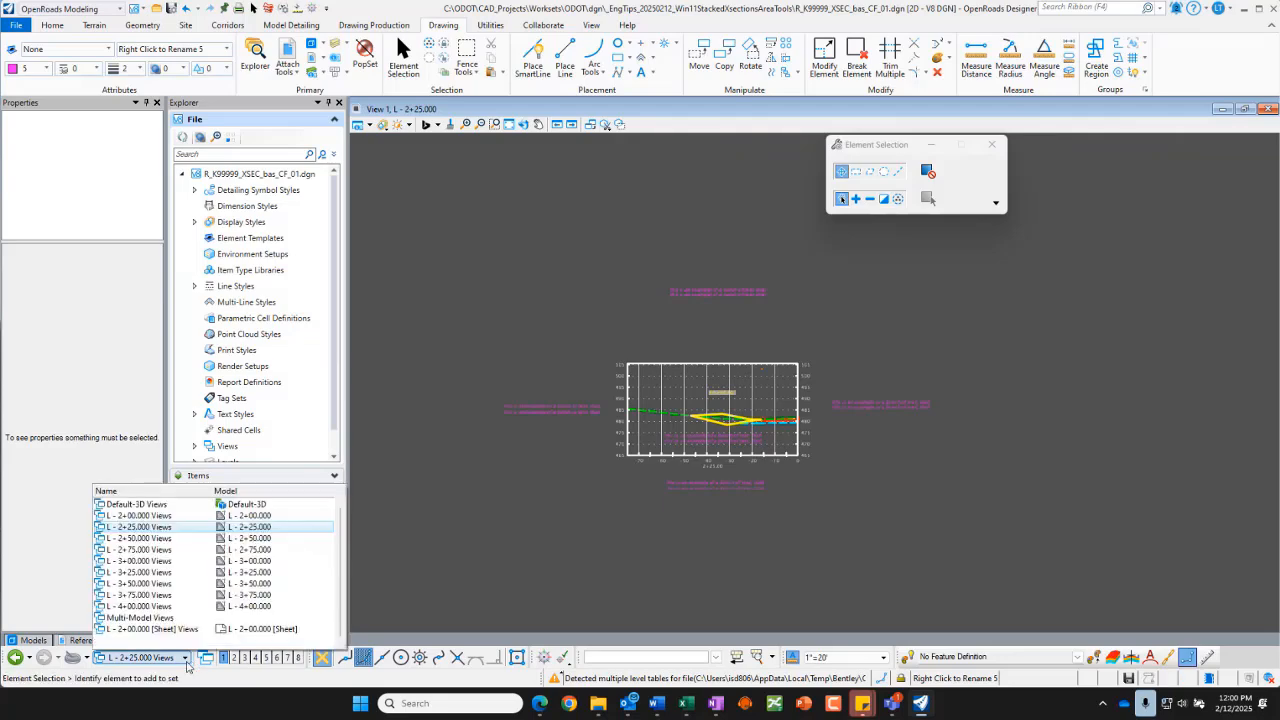
click(190, 629)
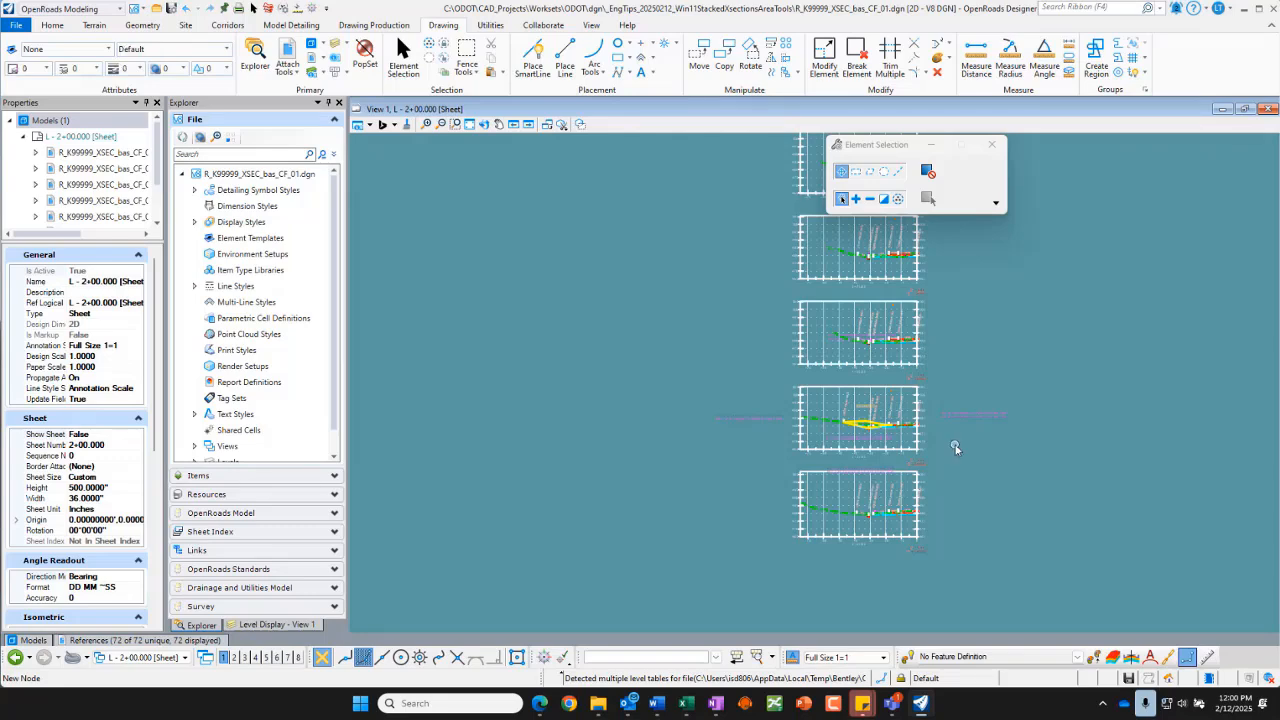
scroll(955, 447, up, 5)
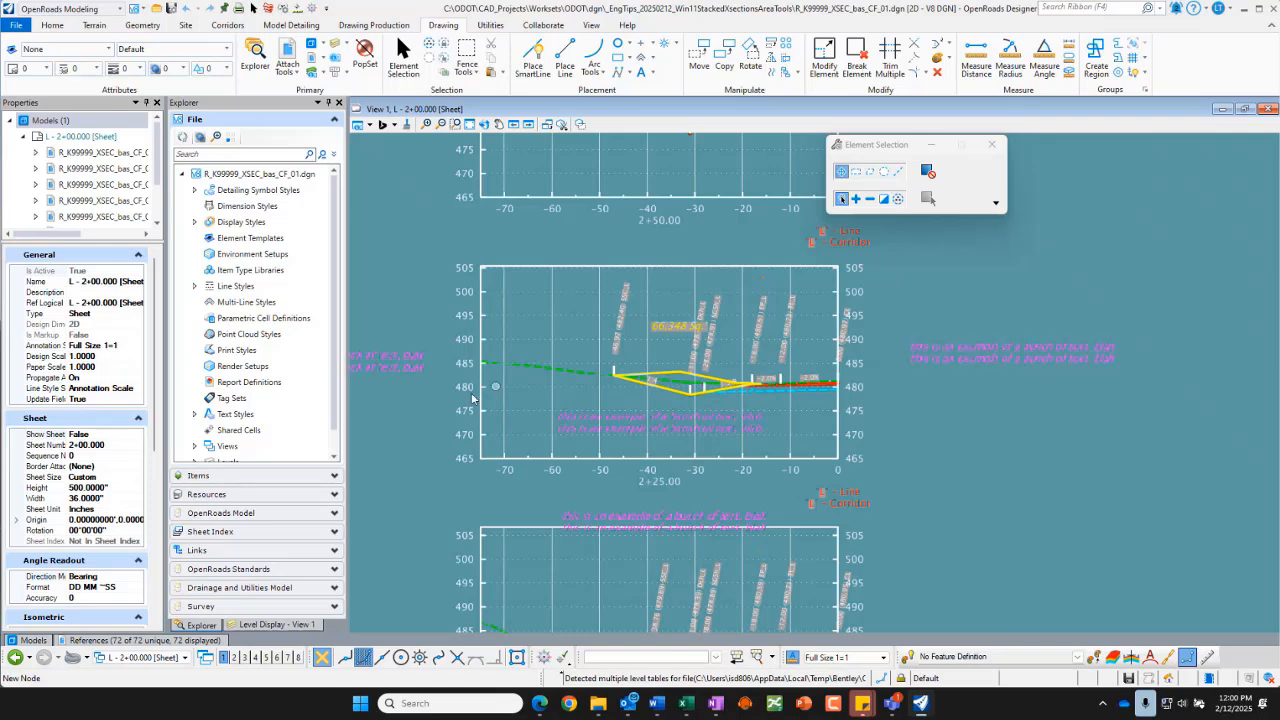
Compare how the placed text appears on the 2+25.00 cross section and its neighbouring sections on the stacked sheet.
mouse_move(756, 521)
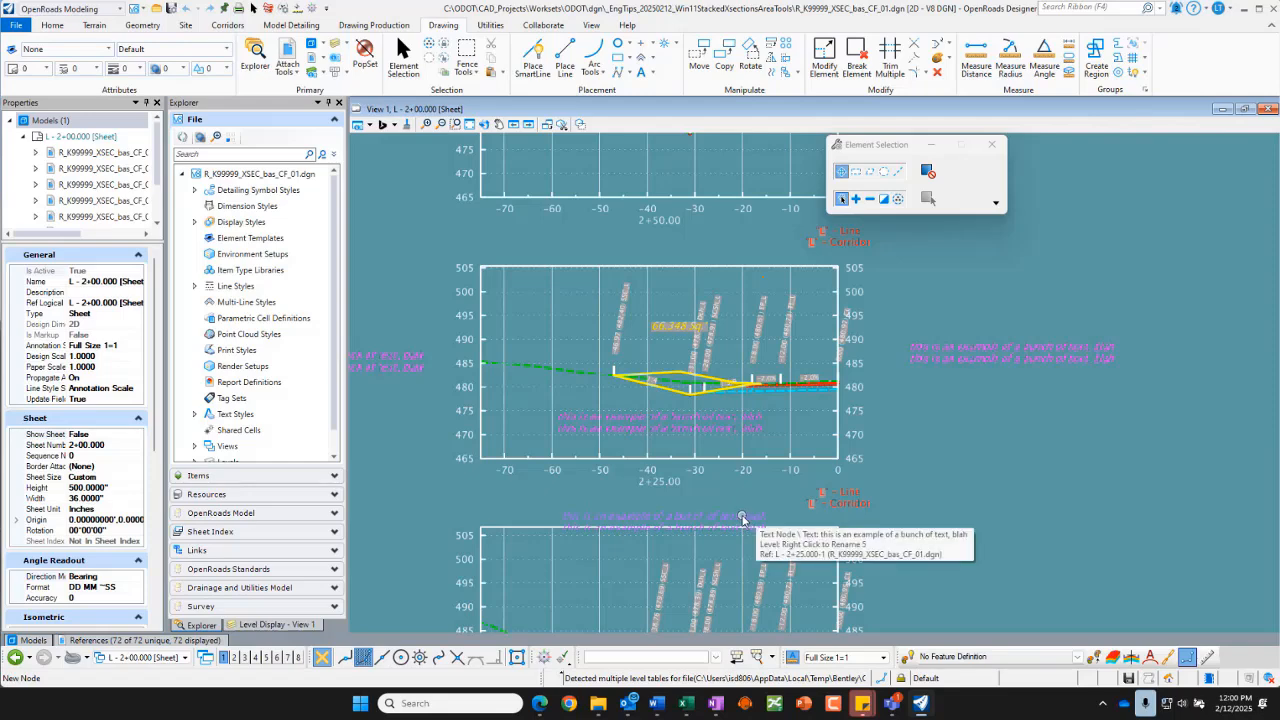
scroll(742, 517, down, 2)
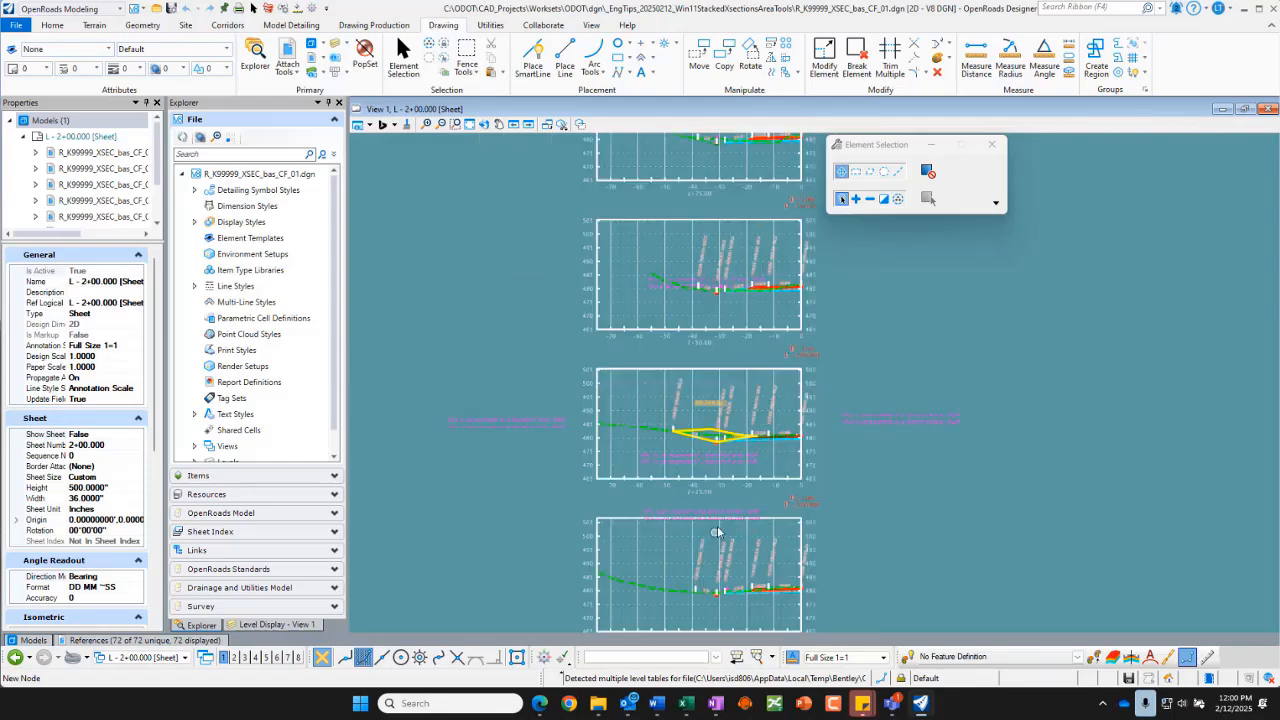
scroll(718, 525, up, 2)
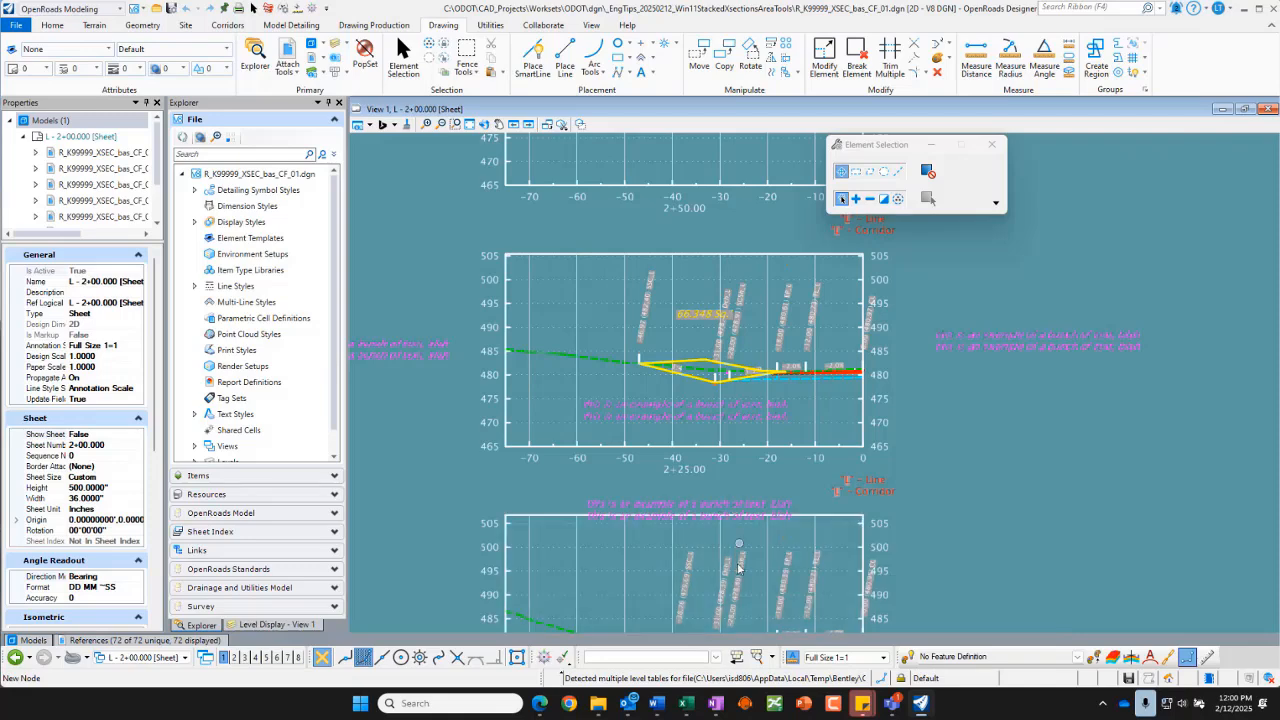
scroll(721, 515, down, 2)
scroll(698, 293, up, 3)
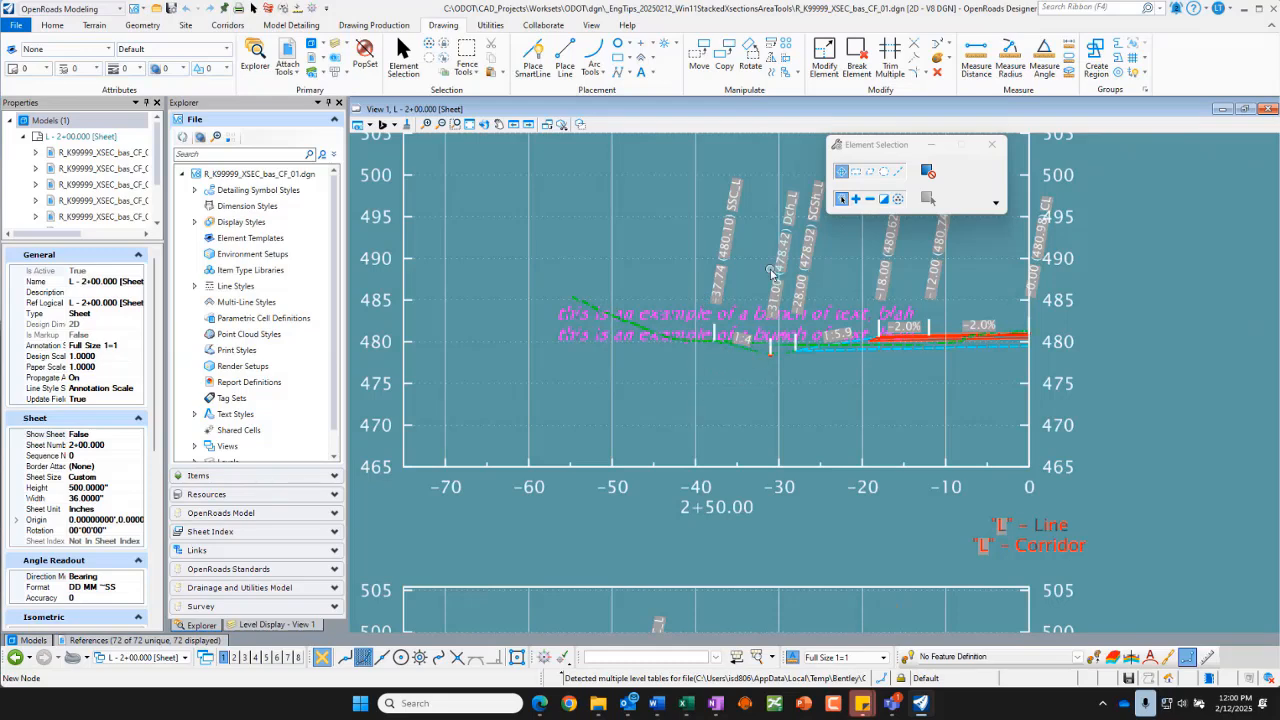
scroll(776, 413, down, 3)
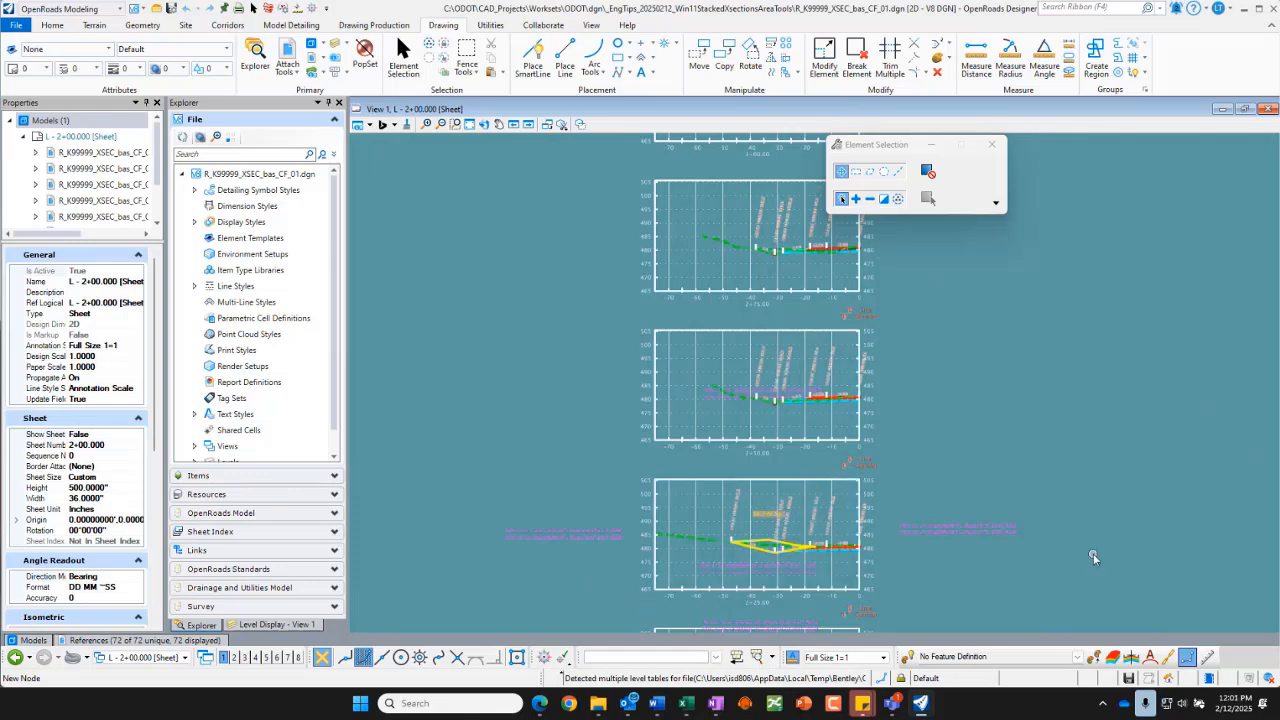
Place a block fence with Overlap mode around the 2+50.00 and 2+25.00 cross sections, including the text on both sides.
mouse_move(805, 566)
click(466, 48)
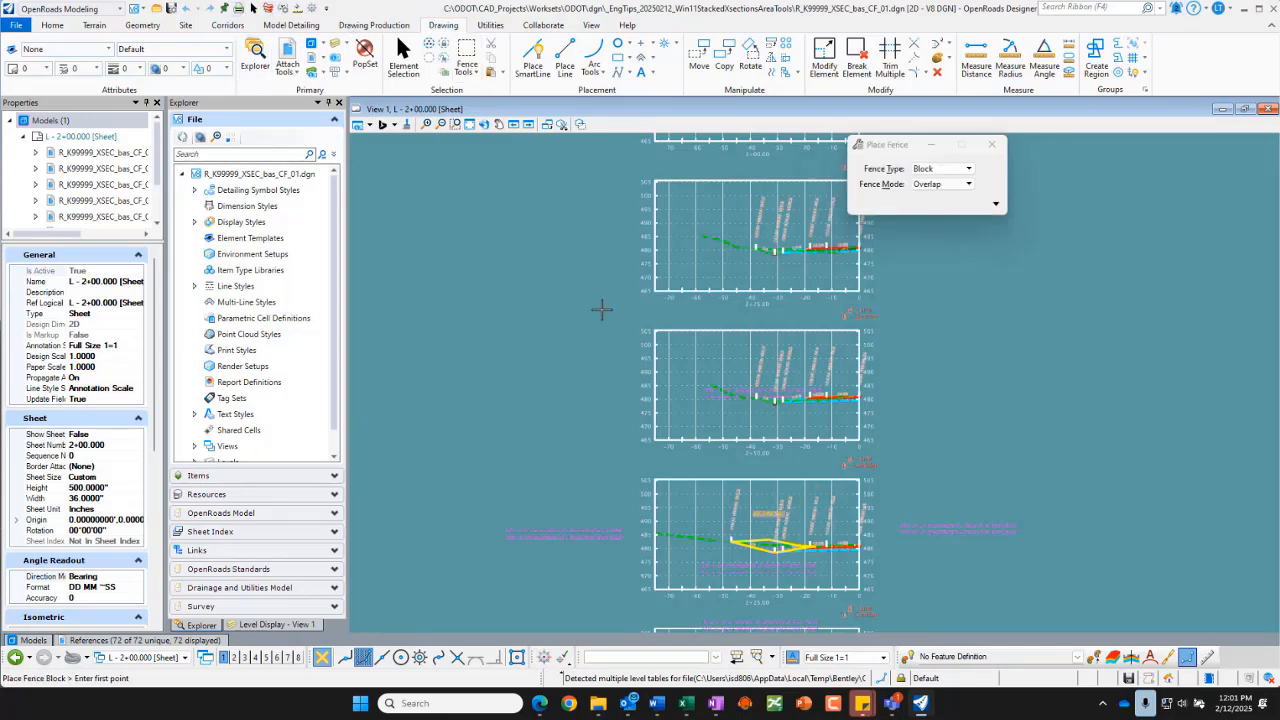
click(499, 309)
click(1029, 622)
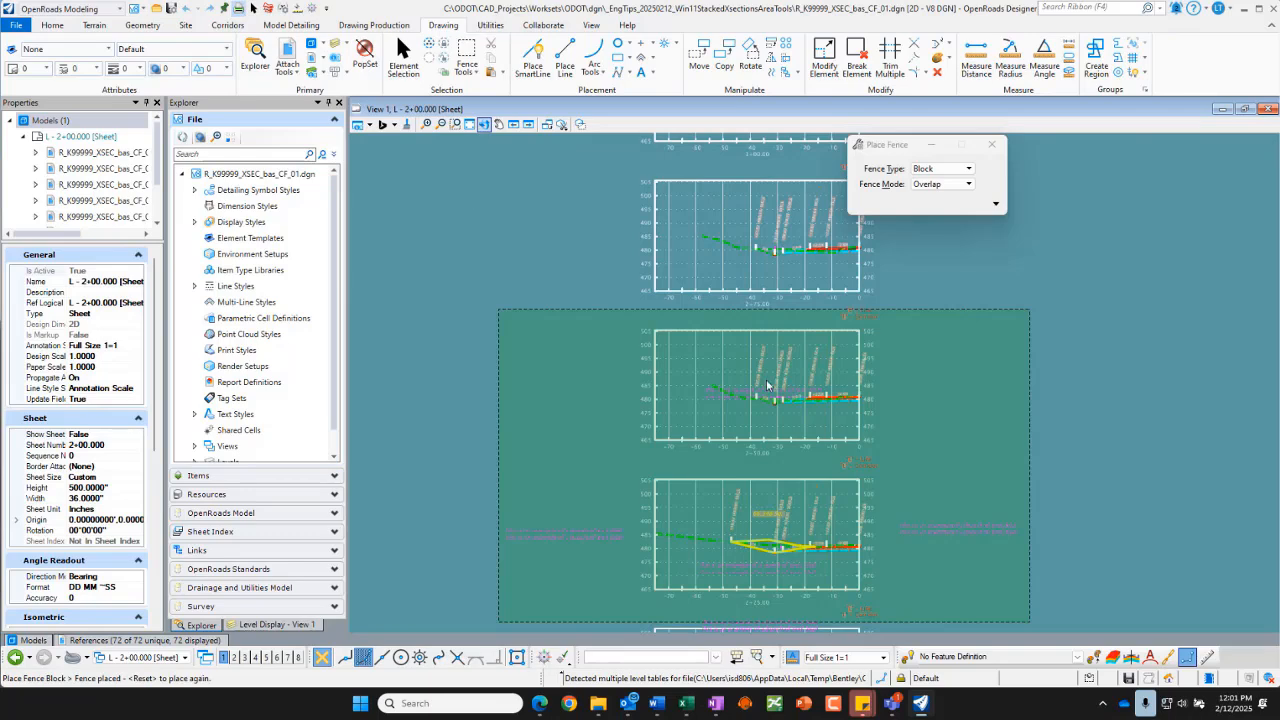
Open the print setup for the fenced area and apply the Sheet_Xsections_11x17 print style.
key(ctrl+p)
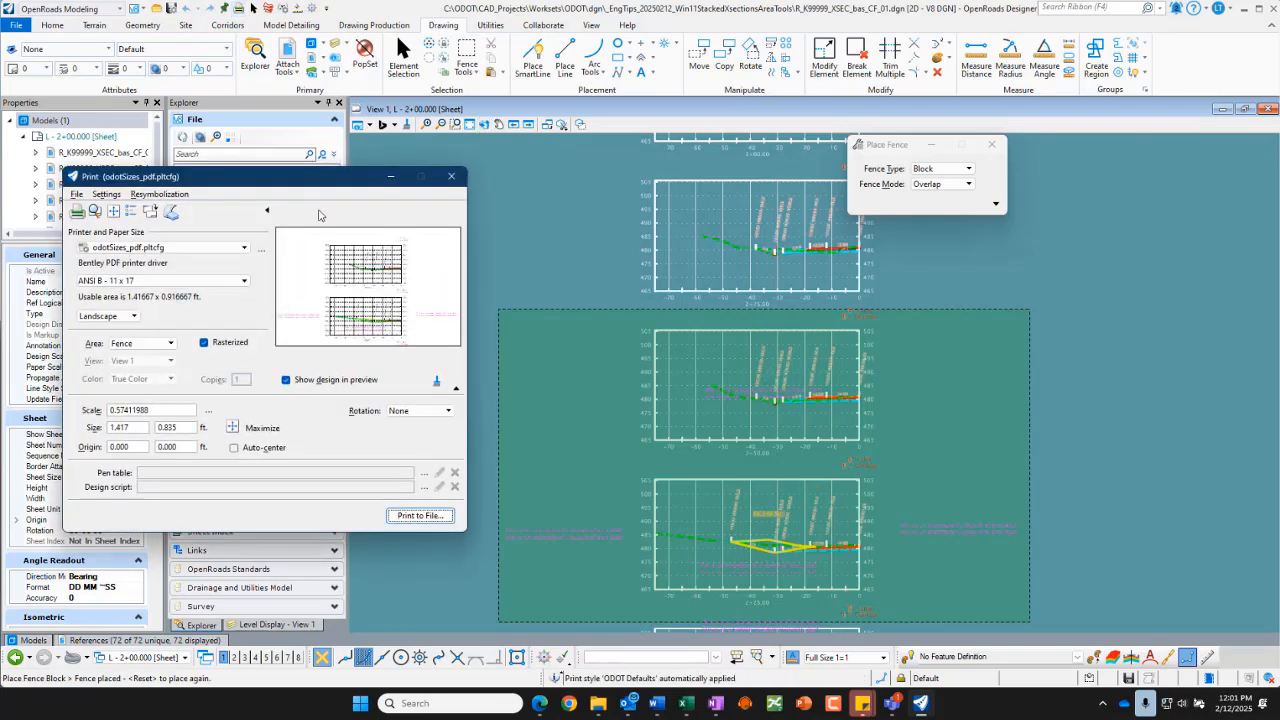
click(540, 207)
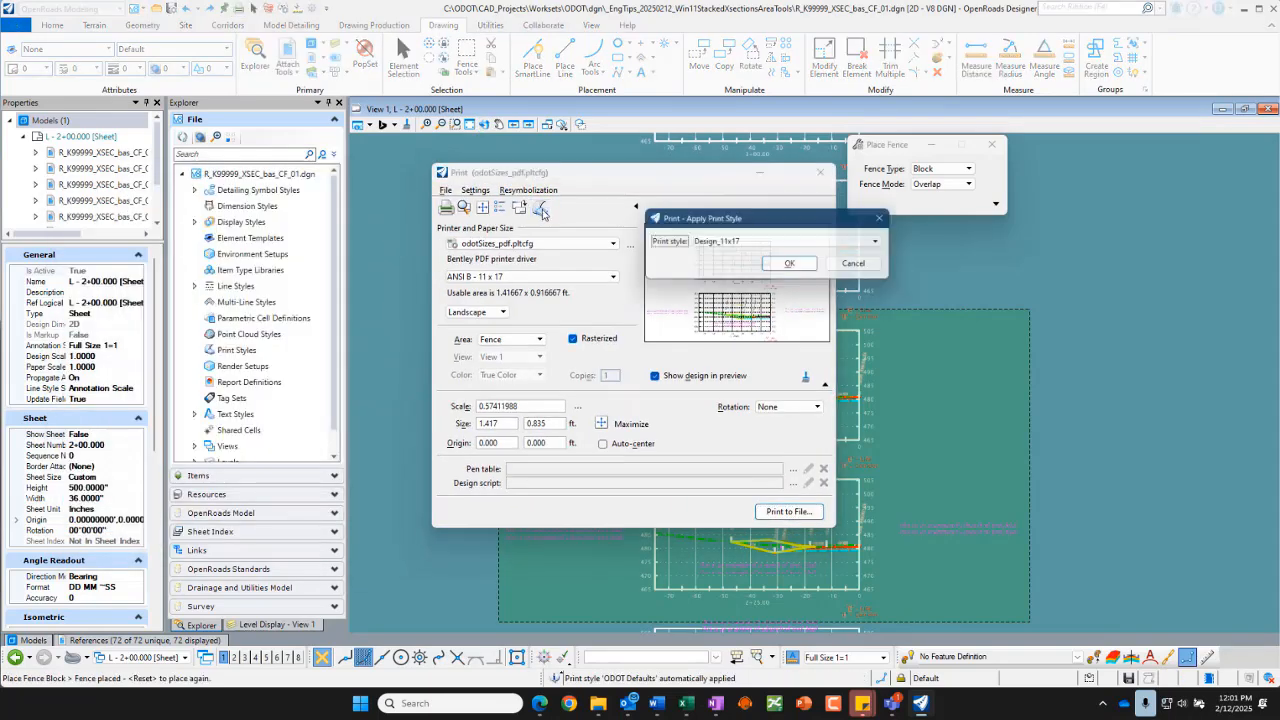
click(772, 243)
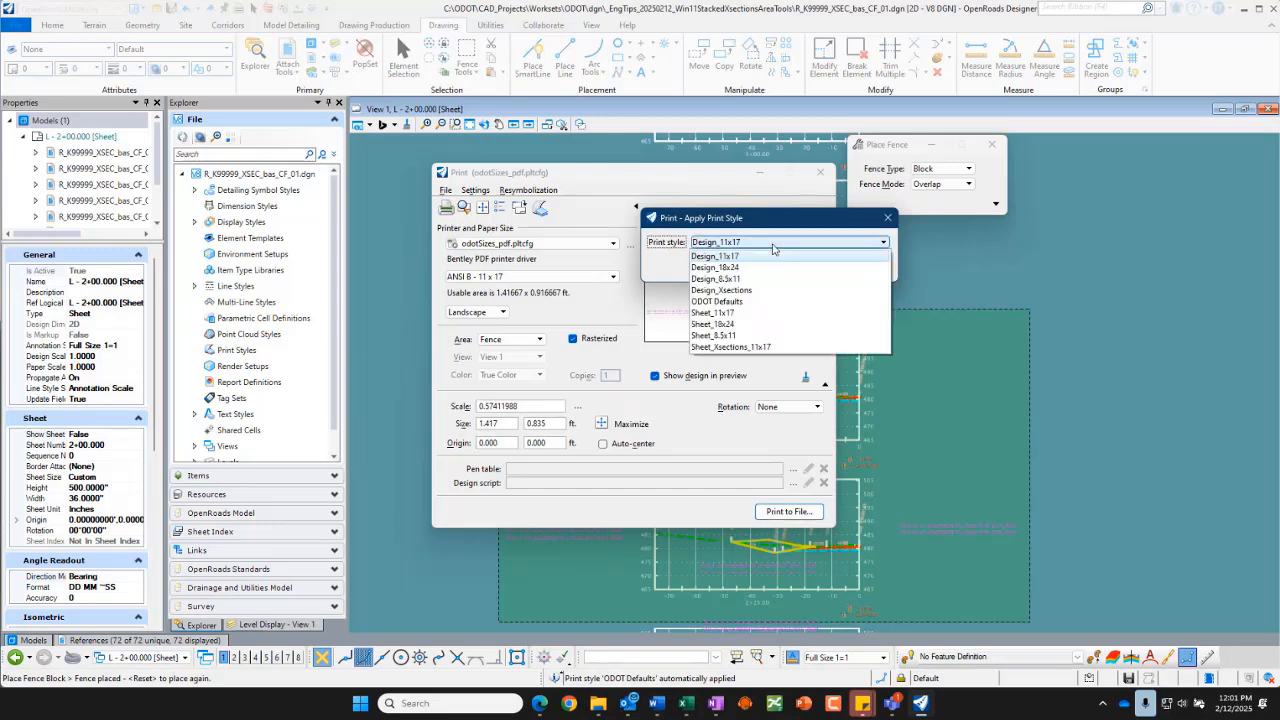
click(769, 347)
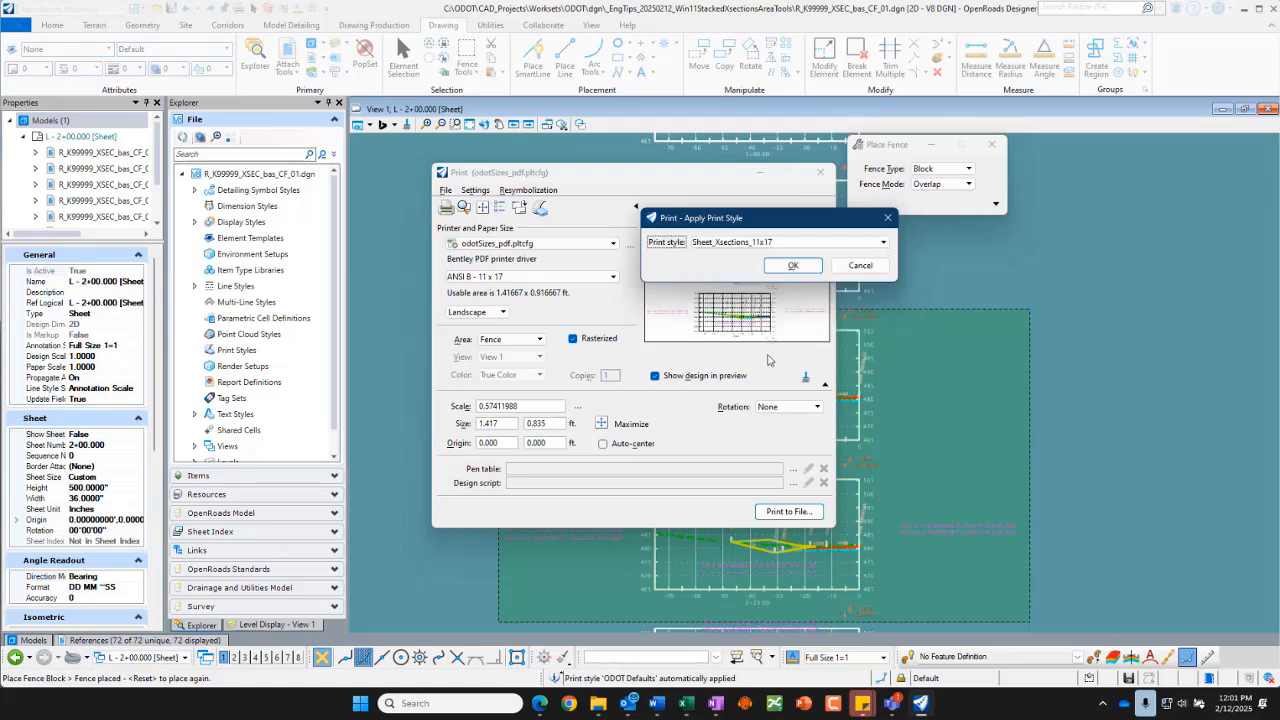
click(792, 266)
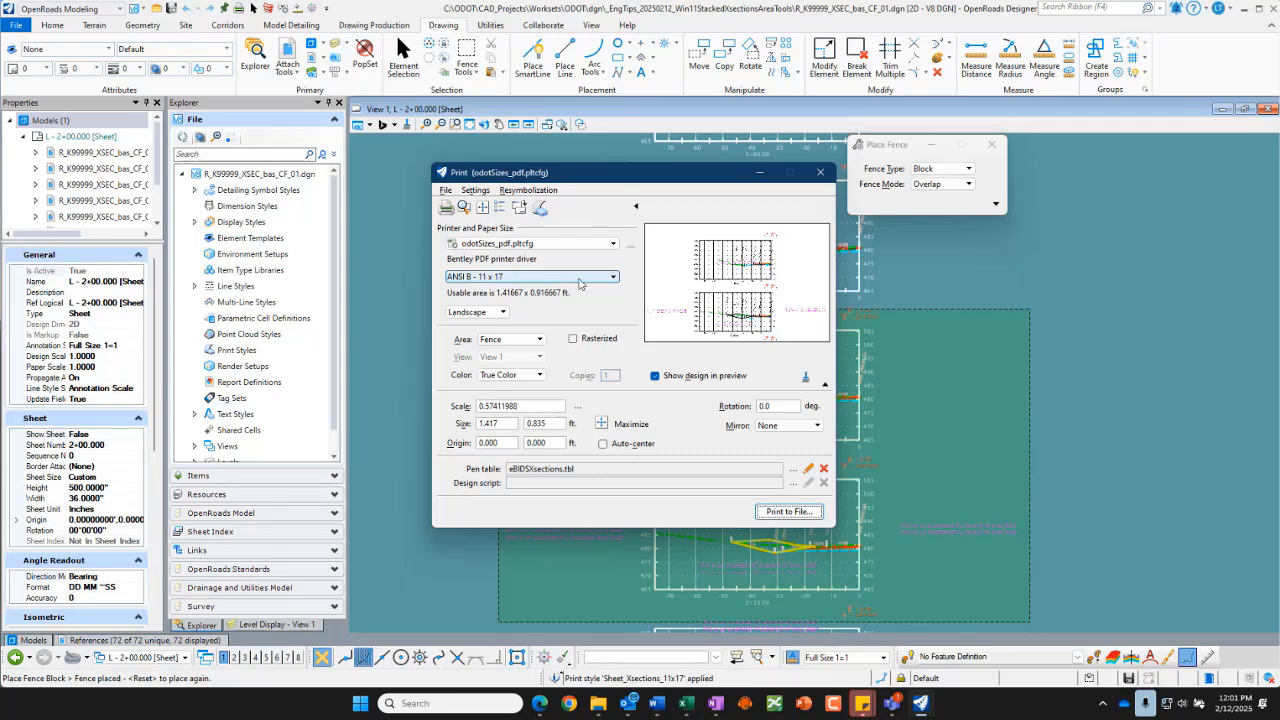
Set the paper size to Maximum - 200 x 200 and maximize the print on it.
click(614, 278)
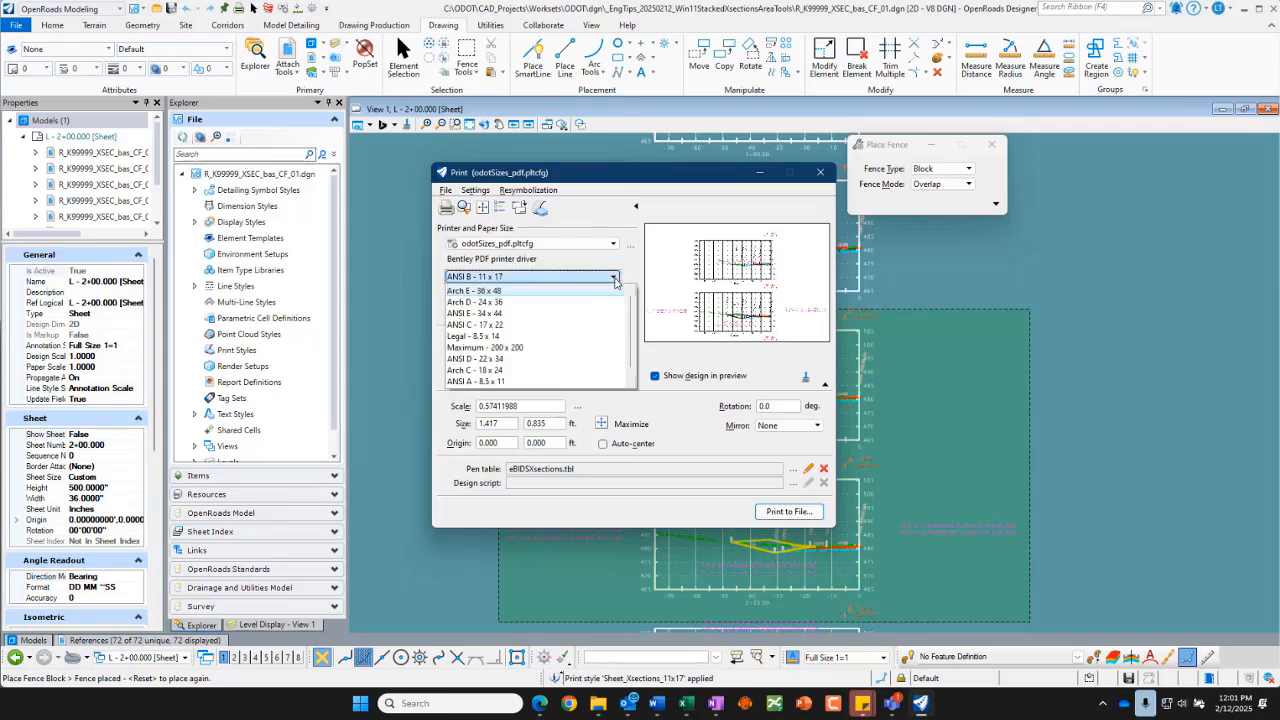
click(517, 349)
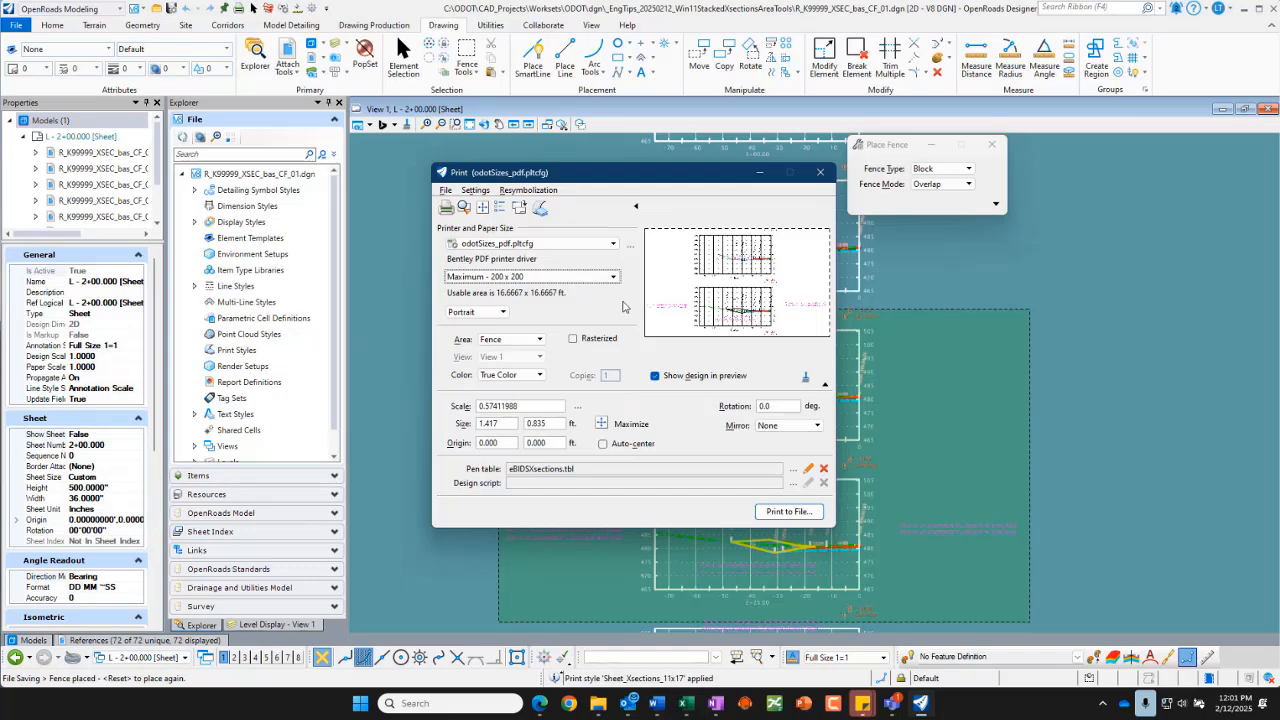
click(602, 424)
Print the fenced area to a PDF under the proposed file name, inspect the 2+25.00 ditch shape in it, and close the PDF.
click(812, 513)
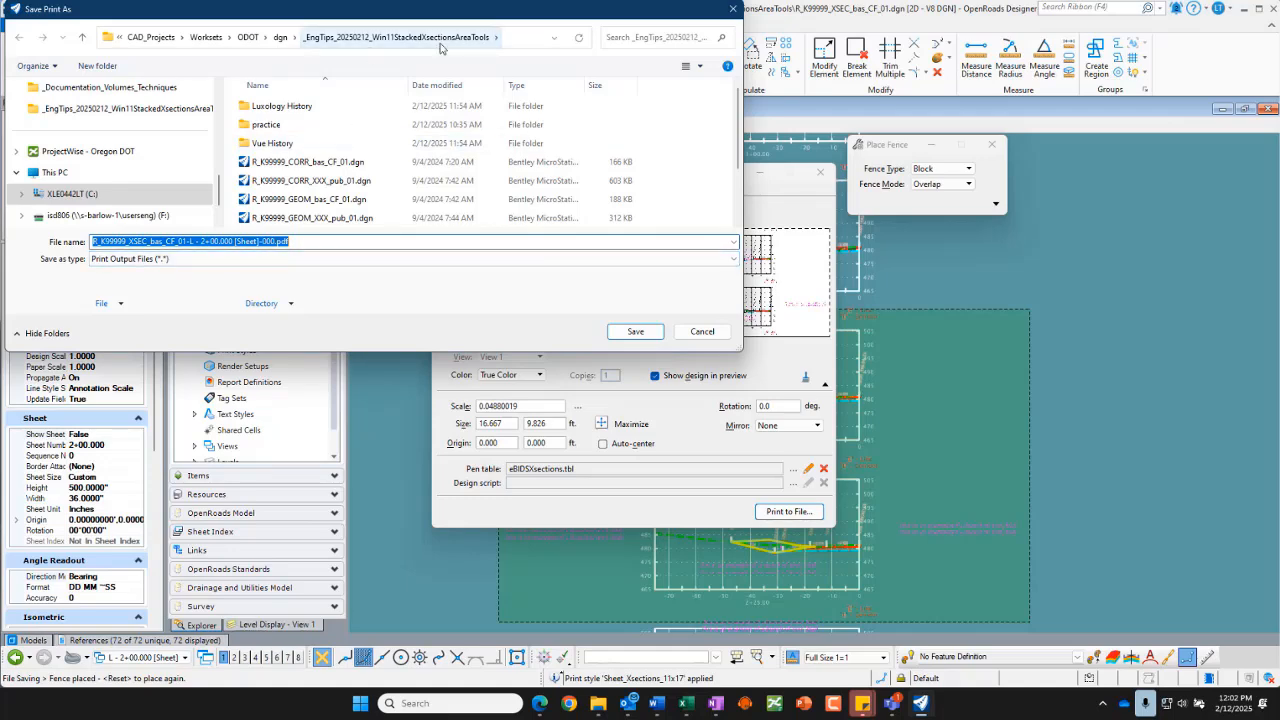
click(635, 331)
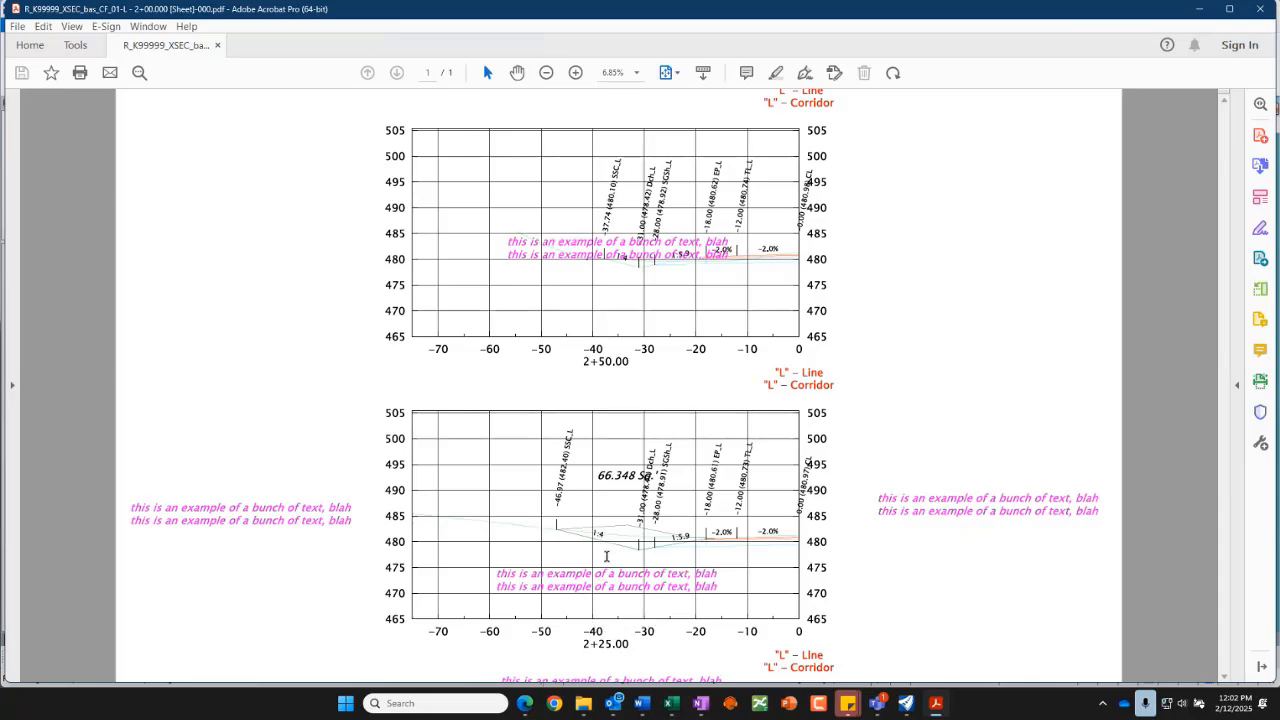
ctrl+scroll(610, 565, up, 5)
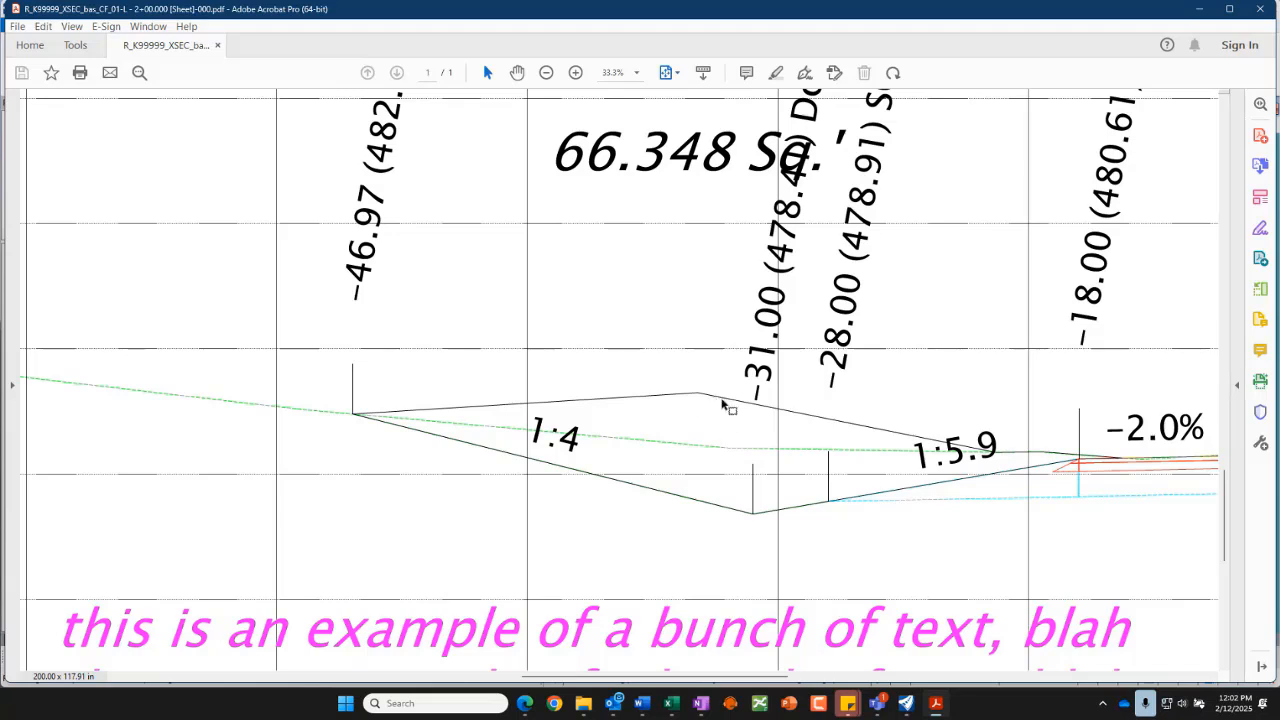
click(1260, 9)
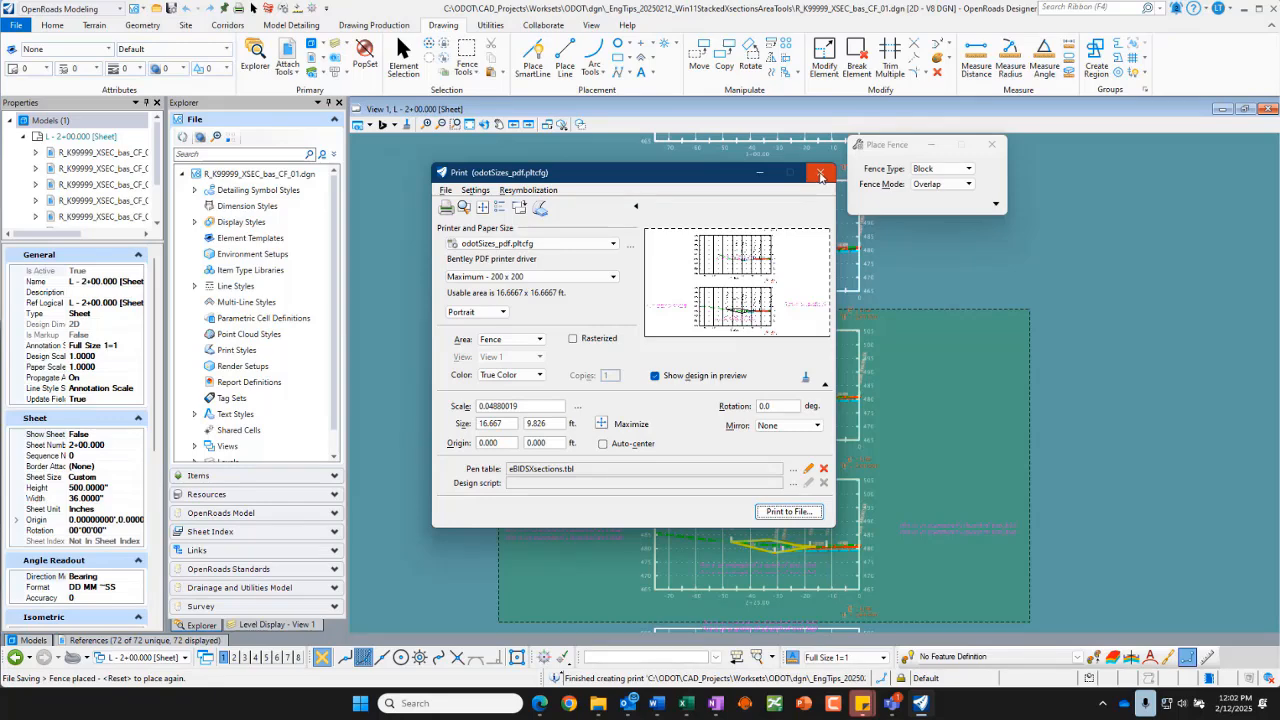
Close the print setup and remove the fence from the stacked sheet.
mouse_move(641, 173)
mouse_down()
mouse_move(651, 193)
mouse_move(637, 192)
mouse_up()
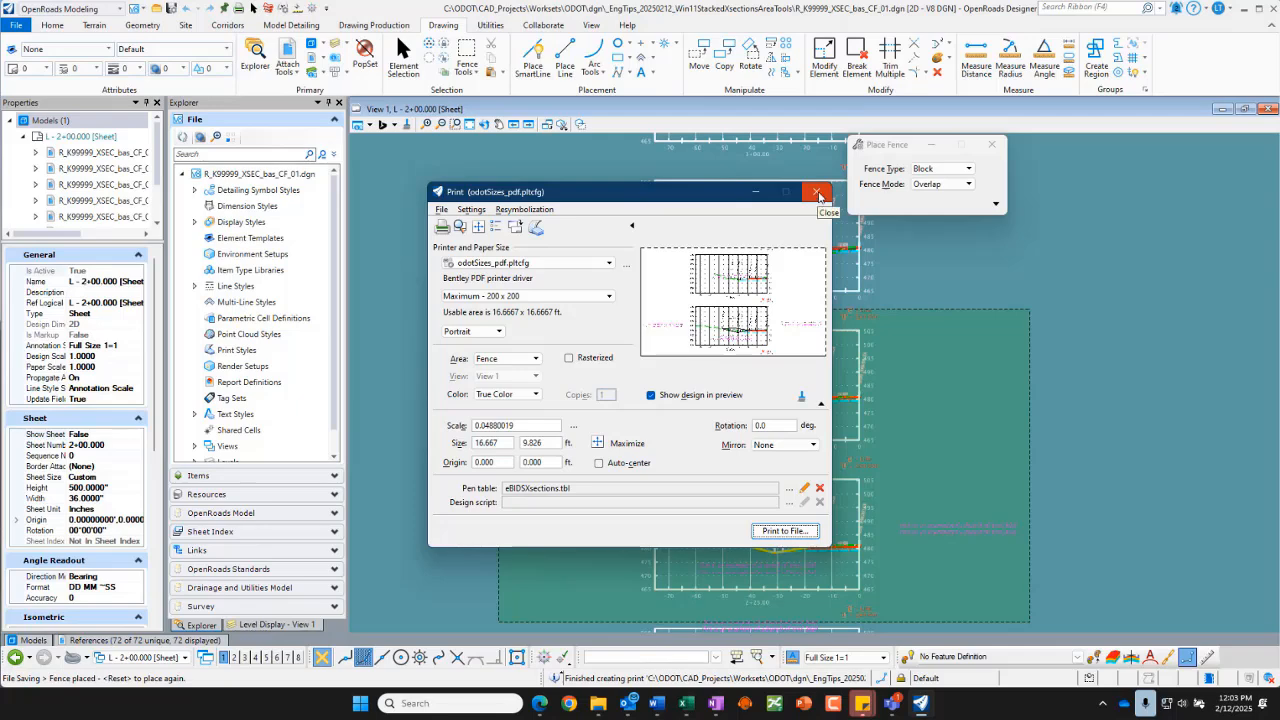
click(818, 195)
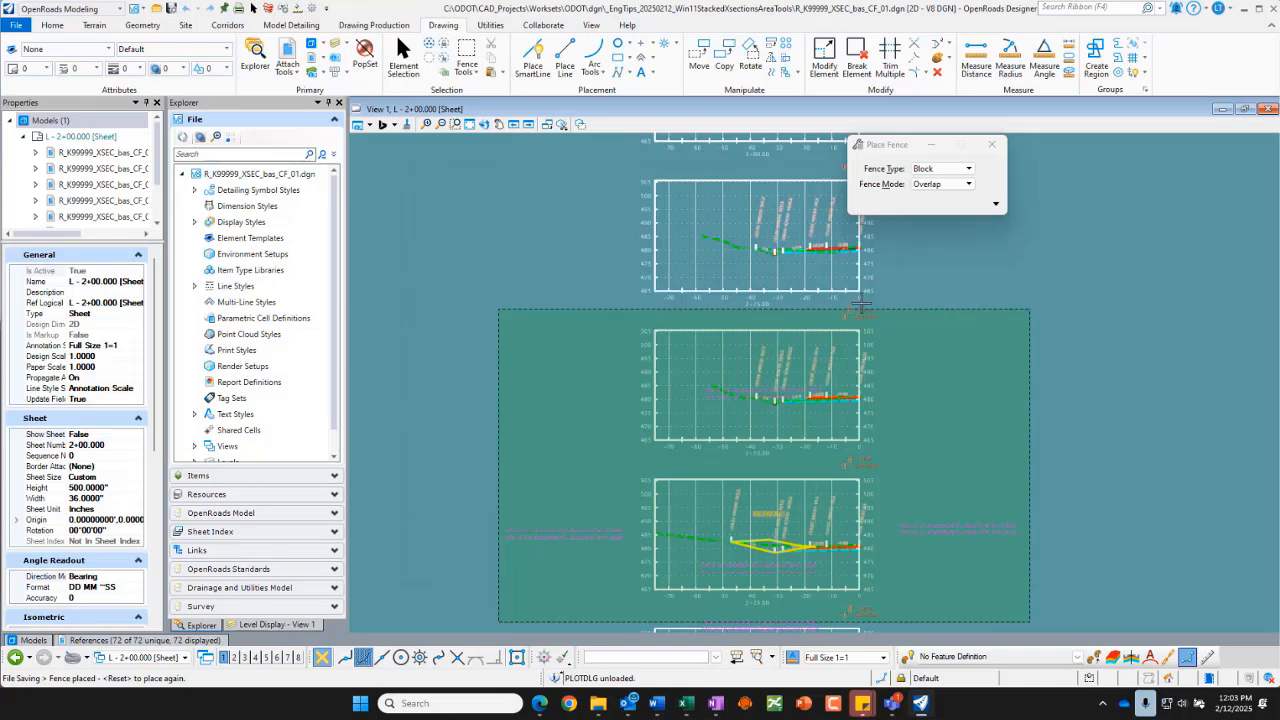
click(467, 45)
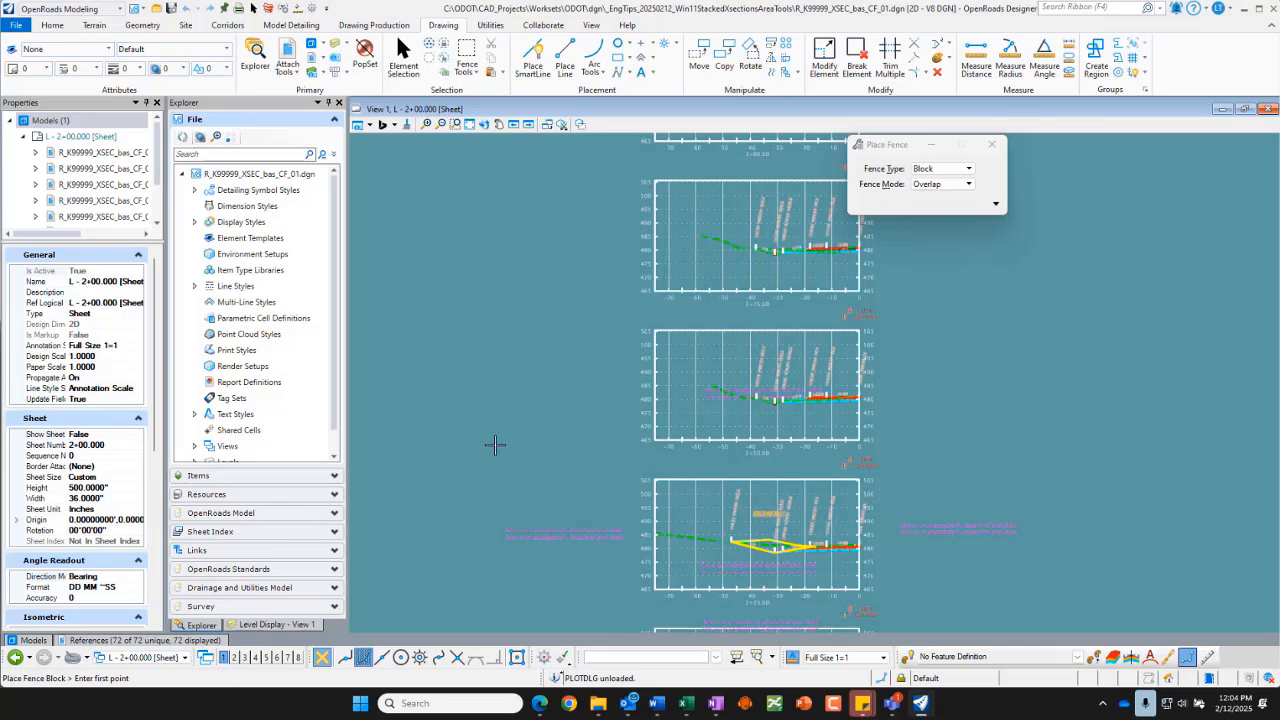
Open the L - 2+00.000 views and switch to the profile tools of the ODOT Roadway workflow.
click(185, 657)
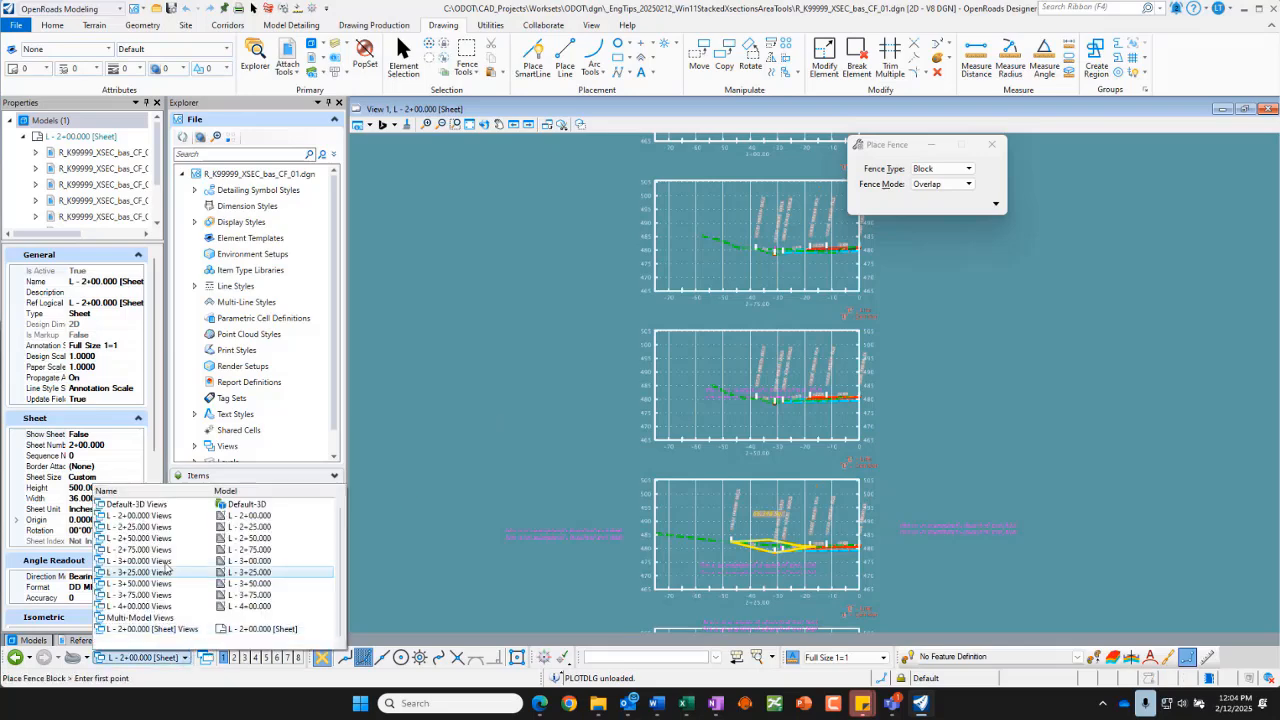
click(145, 515)
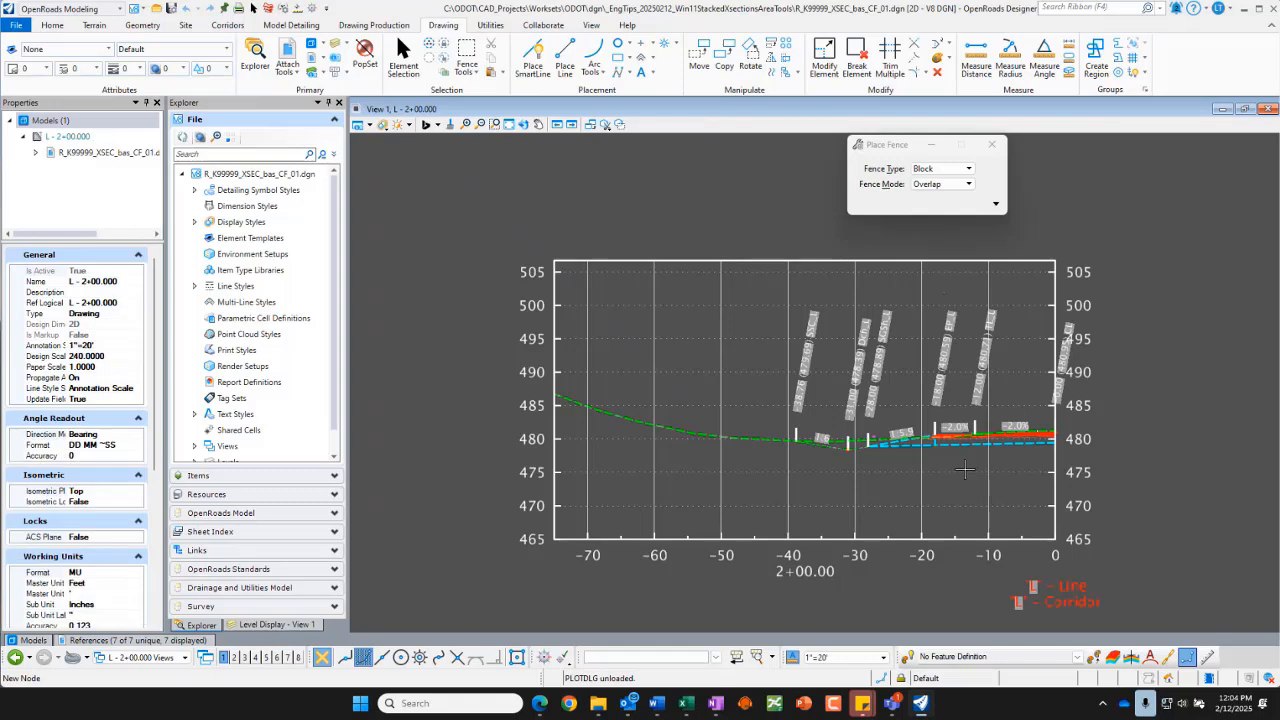
click(90, 9)
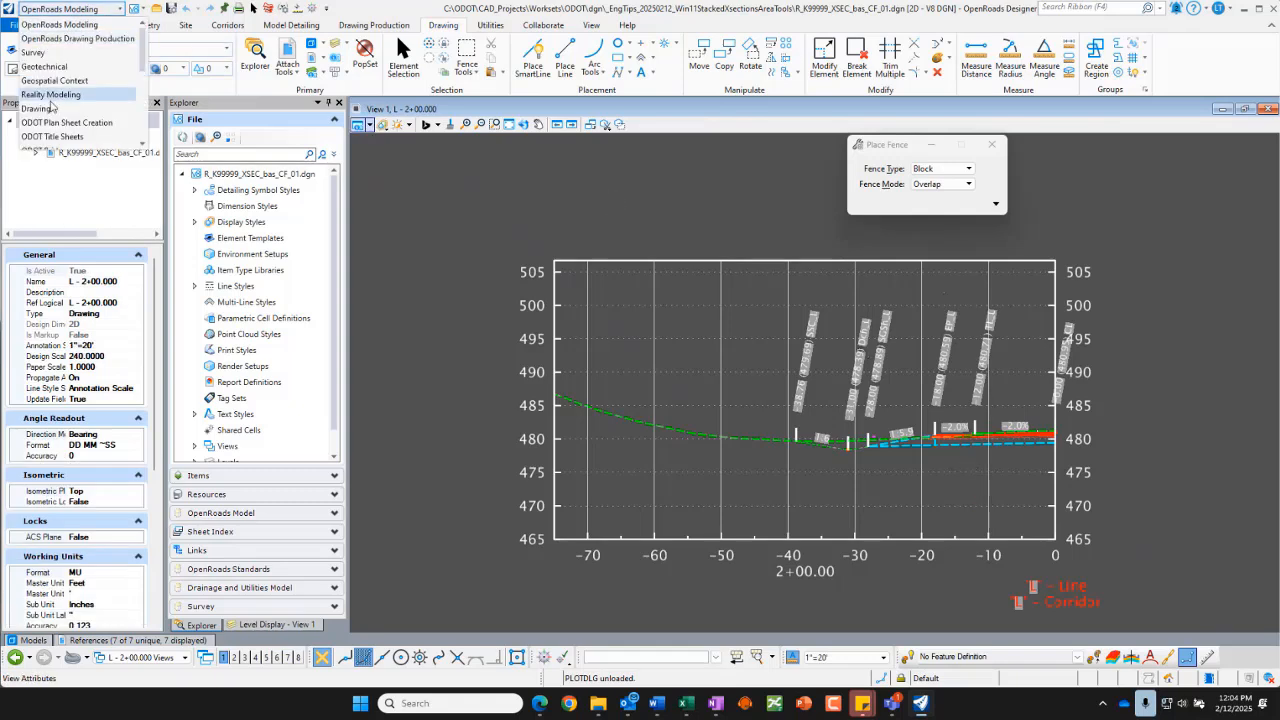
scroll(56, 115, down, 2)
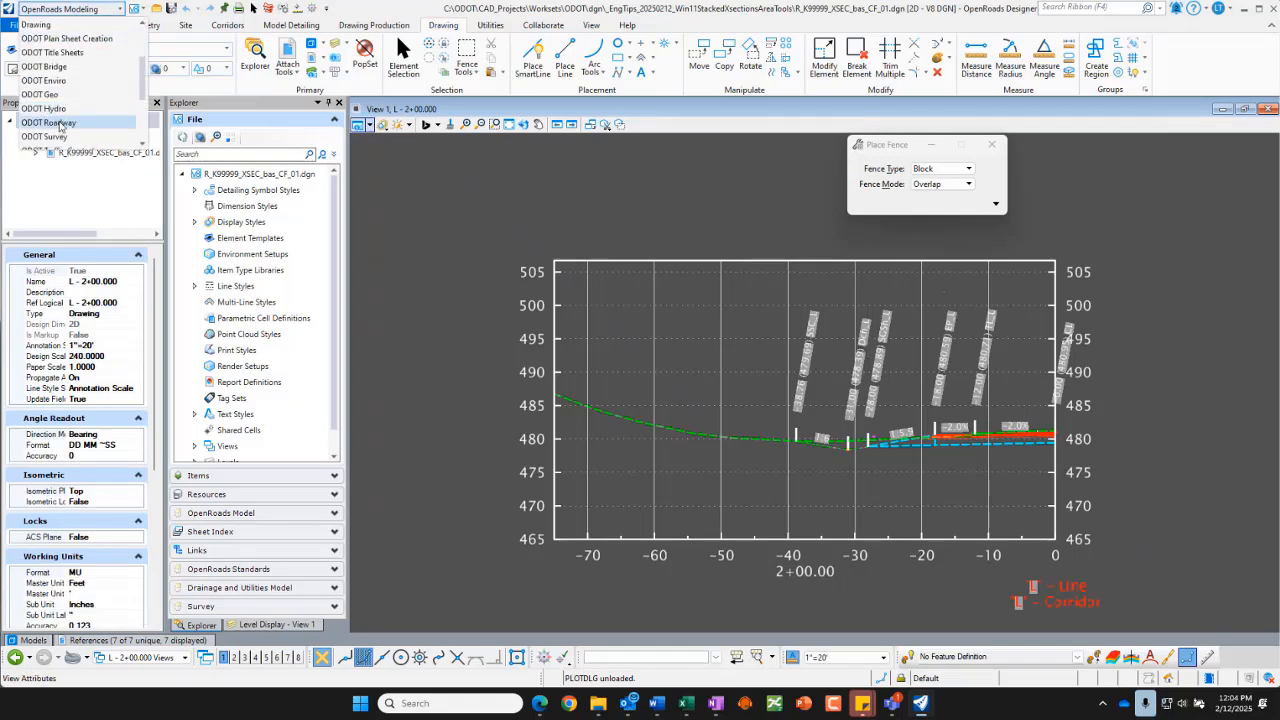
click(59, 122)
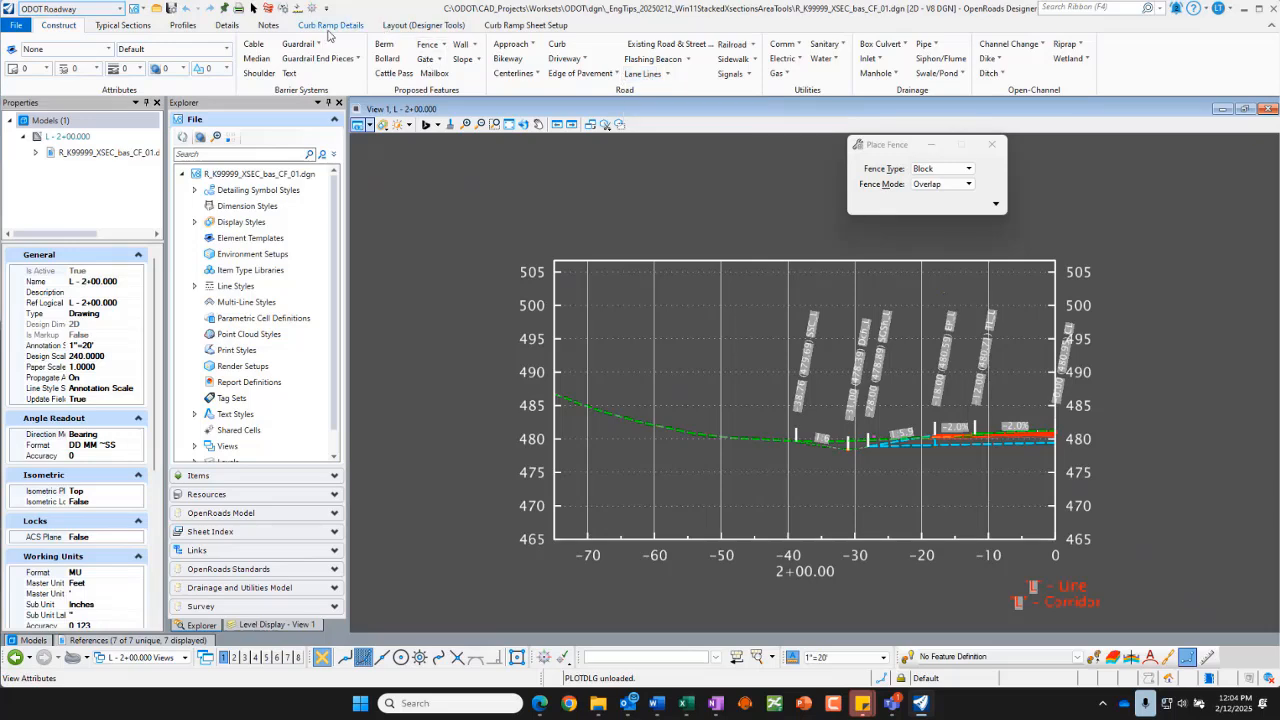
click(184, 25)
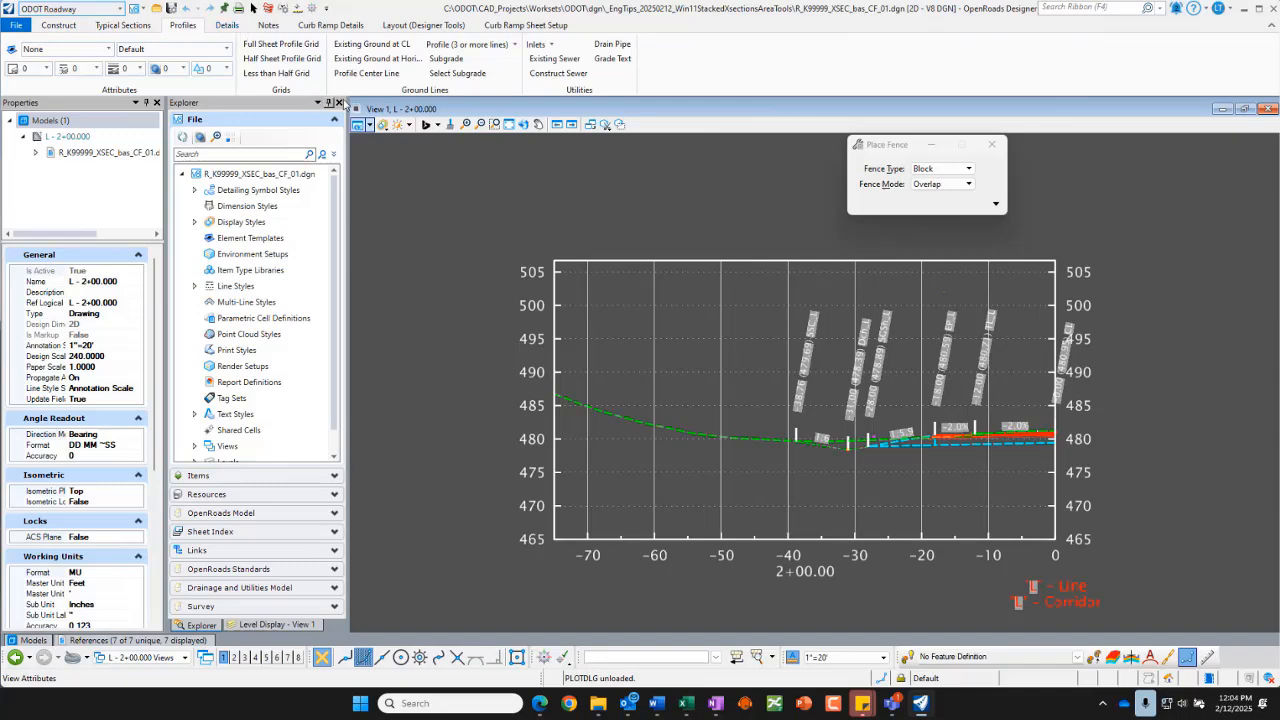
Draw an Existing Ground at CL line about 76 feet long, following the ground from offset -75 to -50, then rising above the road to the centerline.
click(401, 46)
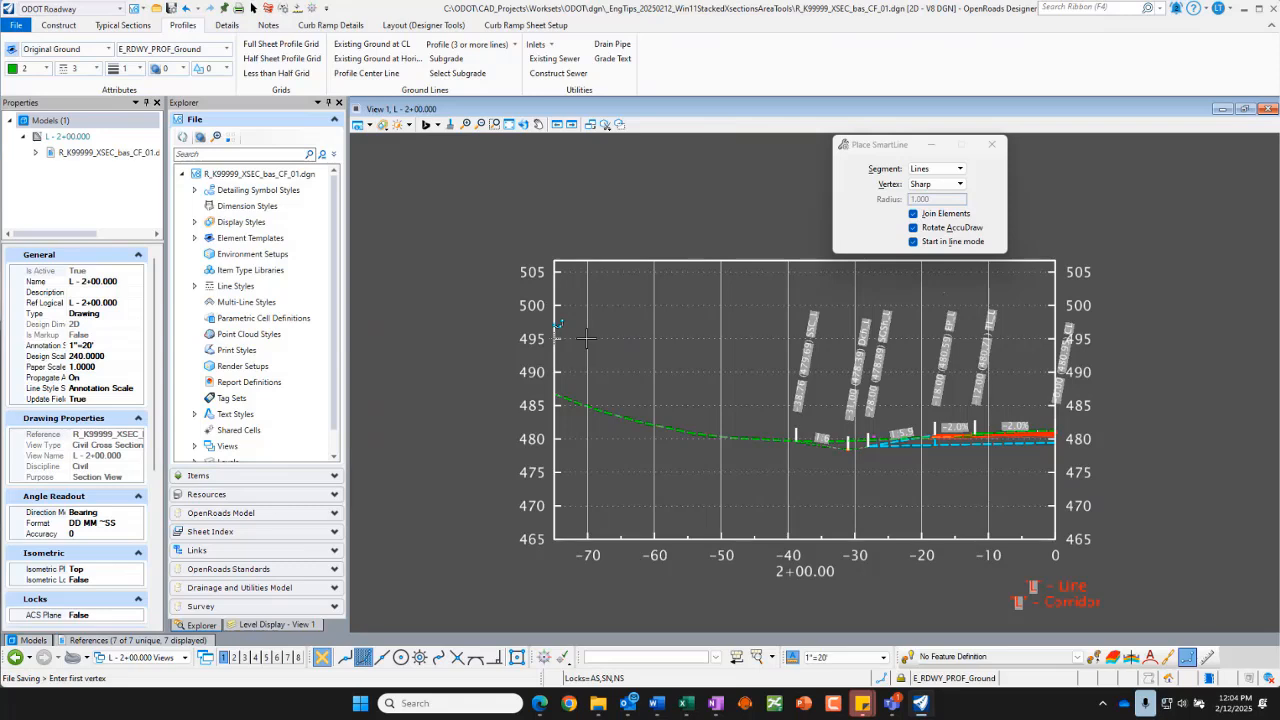
click(554, 393)
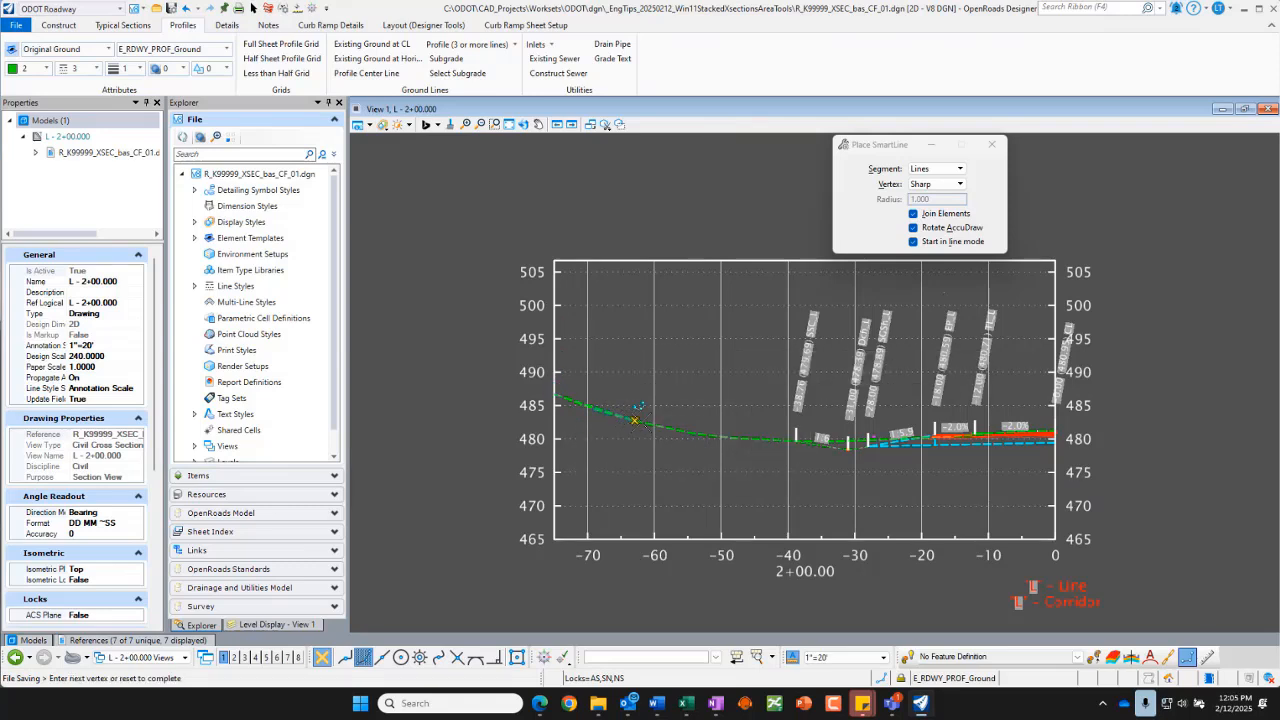
click(716, 437)
click(1055, 412)
right_click(1148, 388)
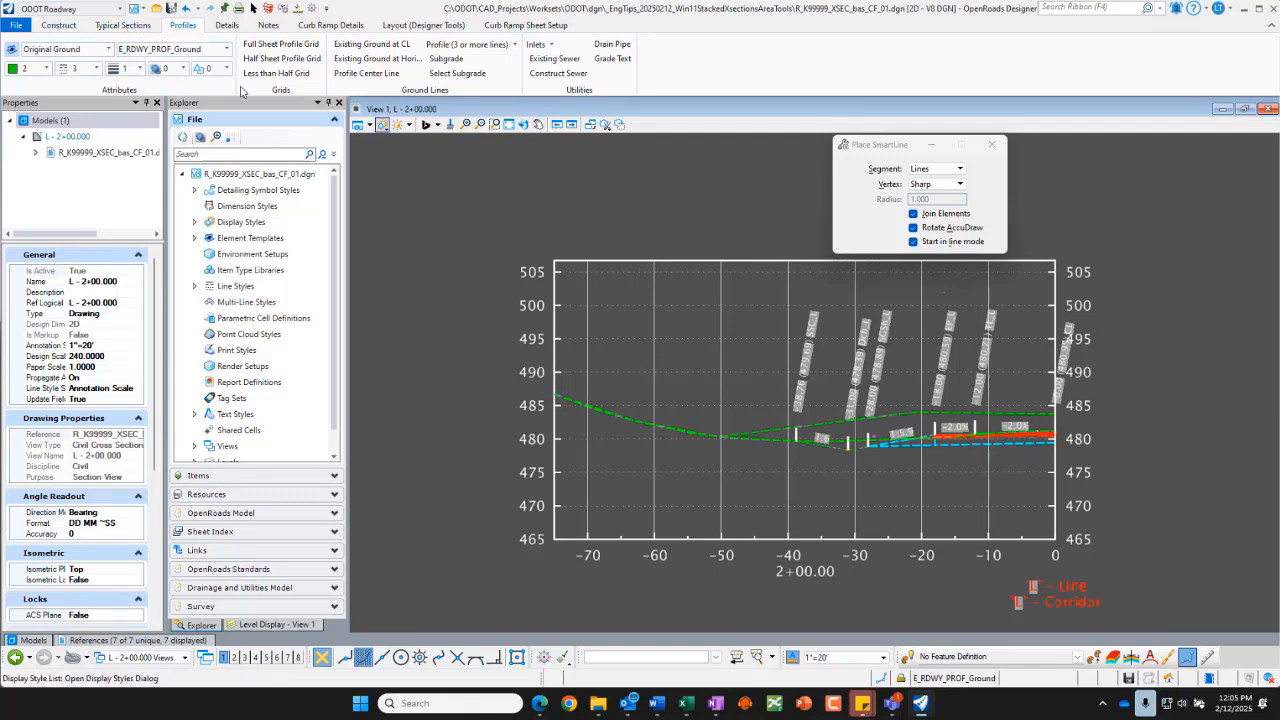
Select the ground line just drawn on the 2+00.00 section and assign it to Level 1.
click(252, 7)
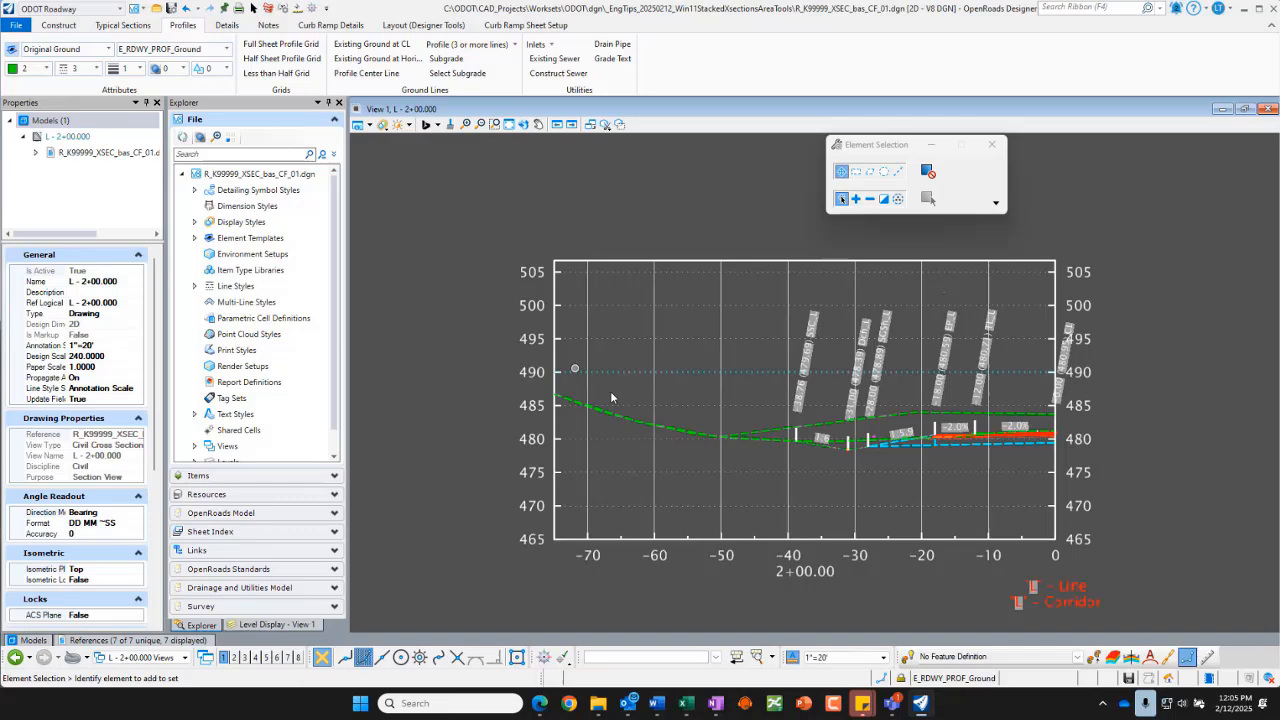
click(792, 429)
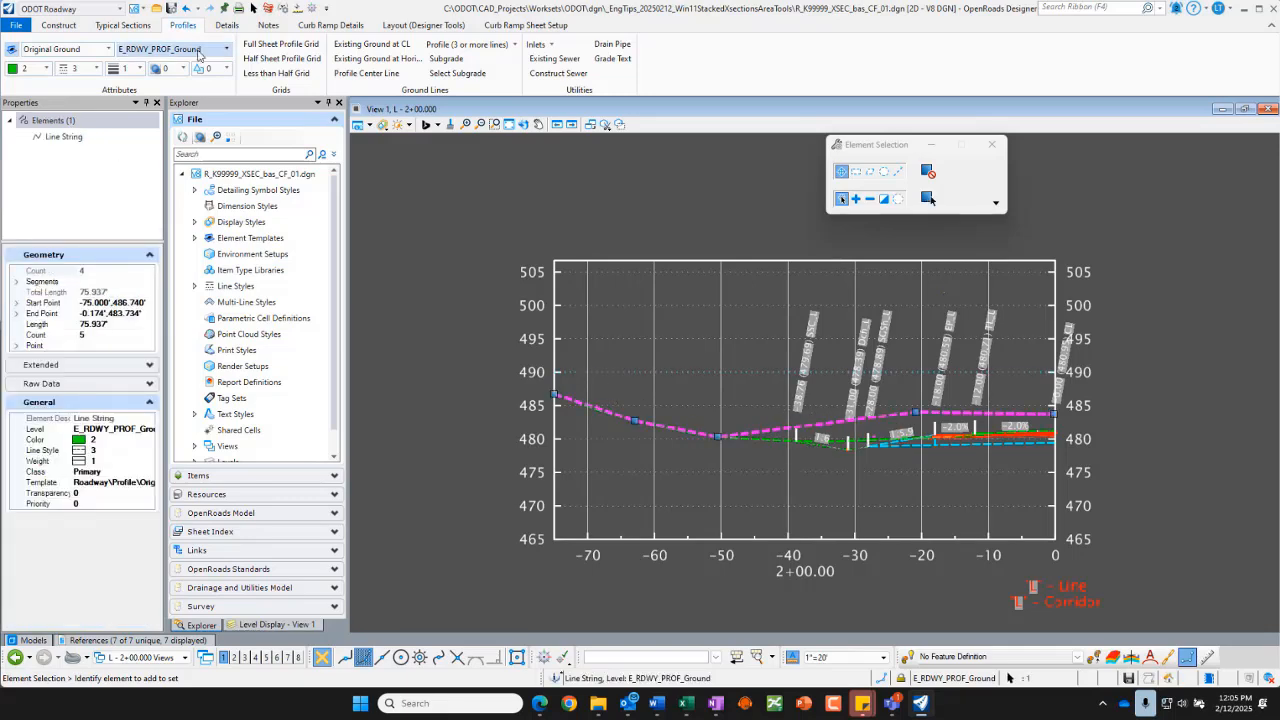
click(225, 49)
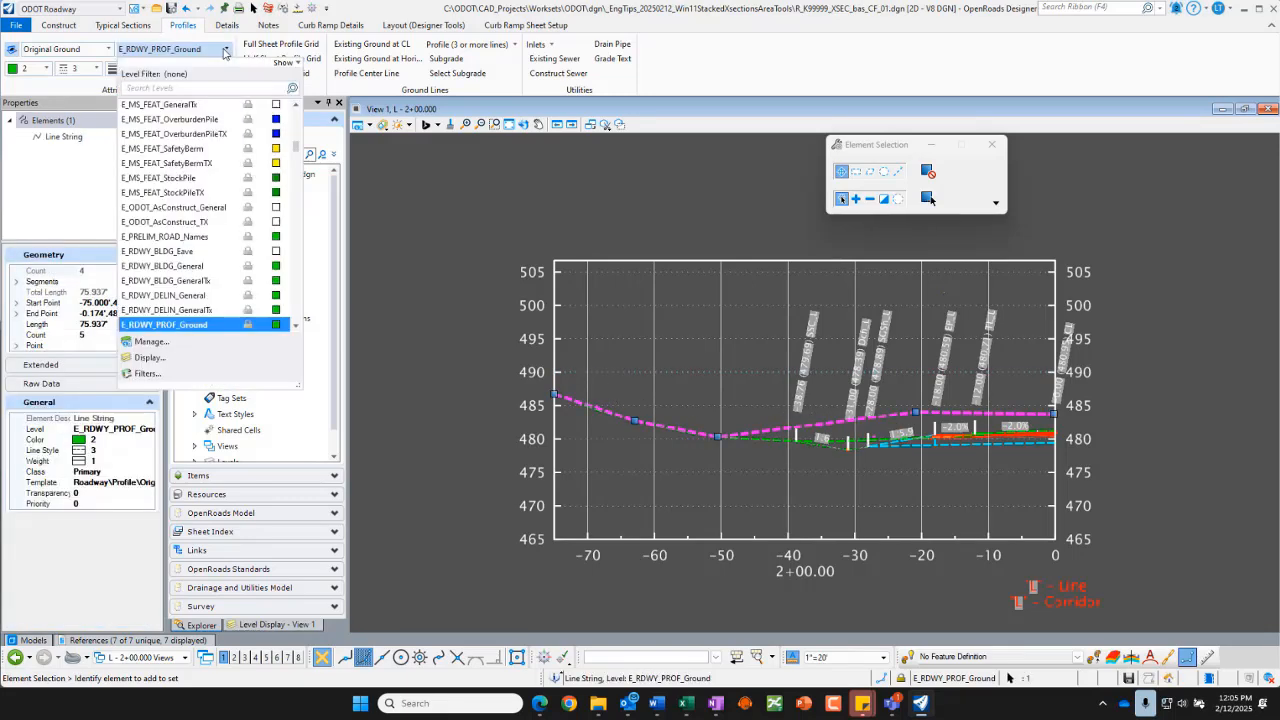
key(g)
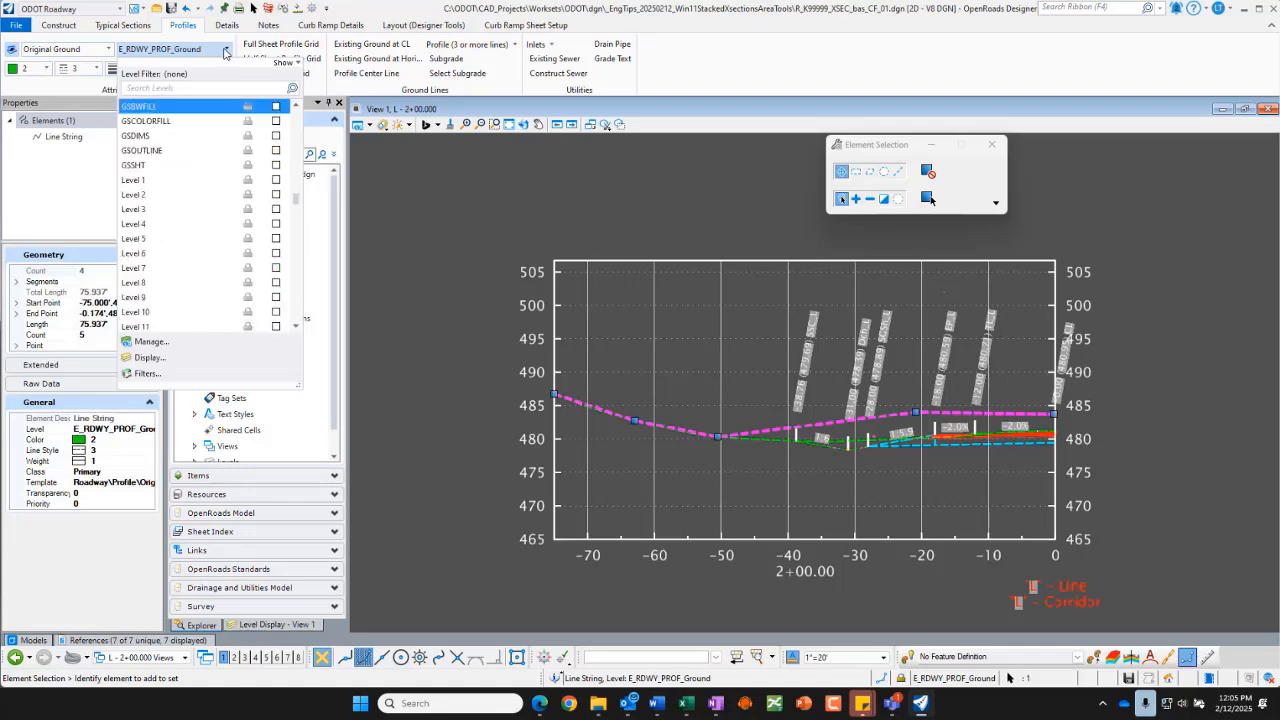
click(150, 183)
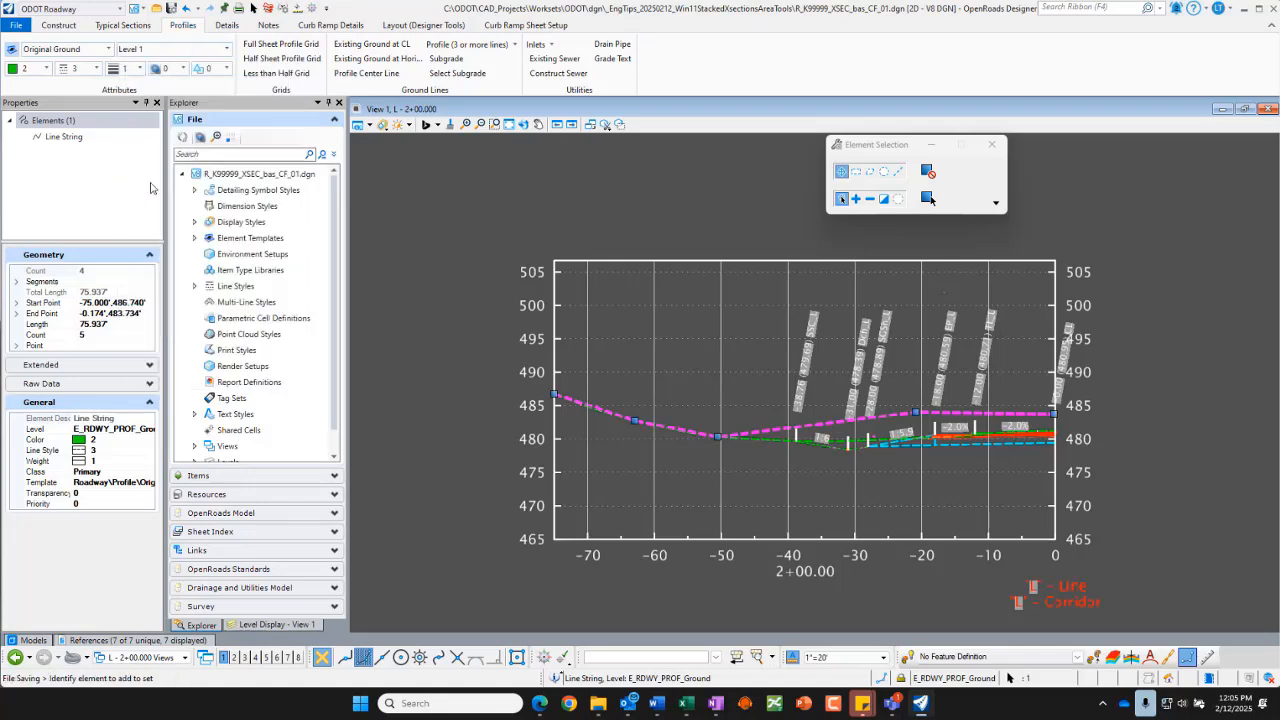
Clear the selection and open the L - 2+00.000 [Sheet] views at the stacked sheet's lowest section, 2+00.00.
click(678, 204)
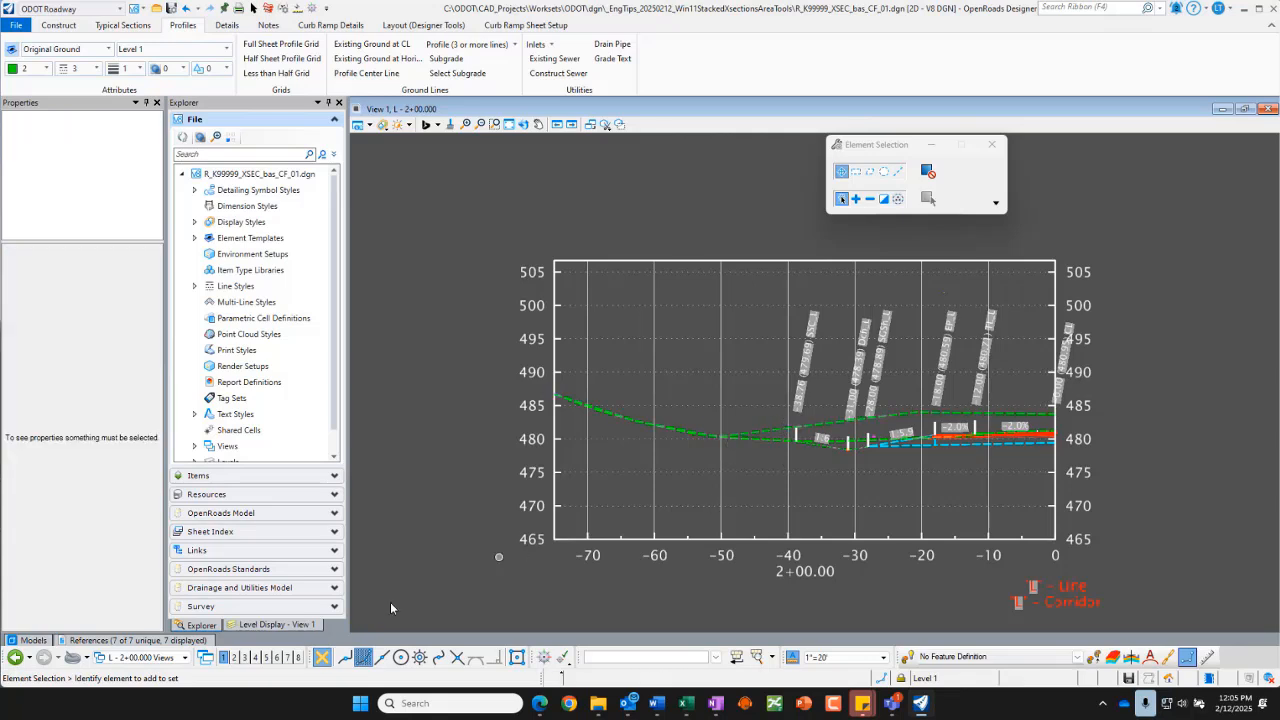
click(184, 657)
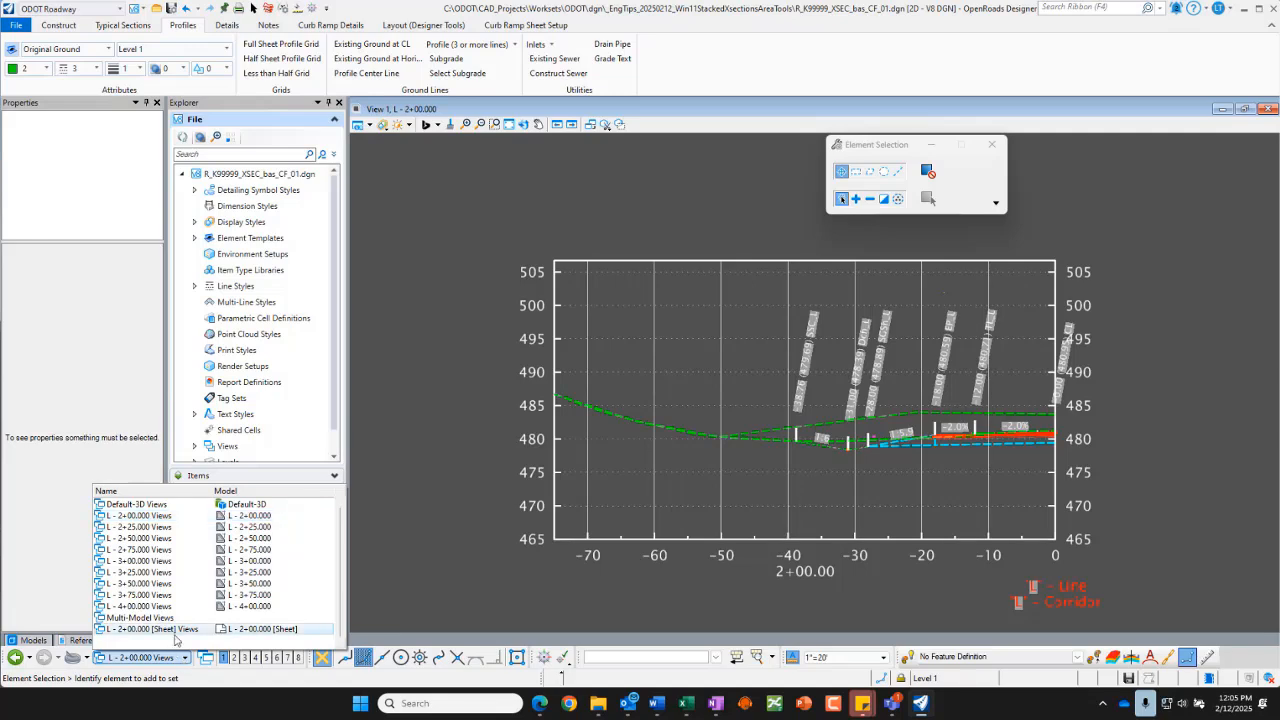
click(175, 631)
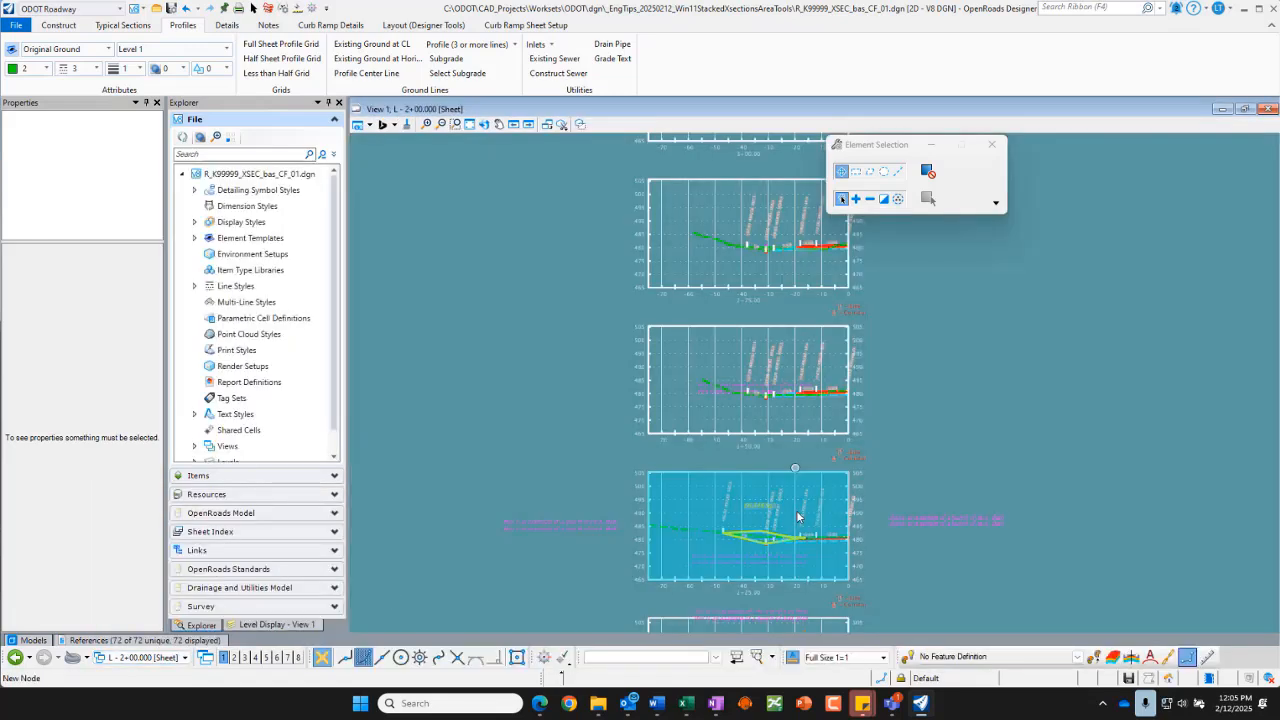
scroll(773, 445, down, 1)
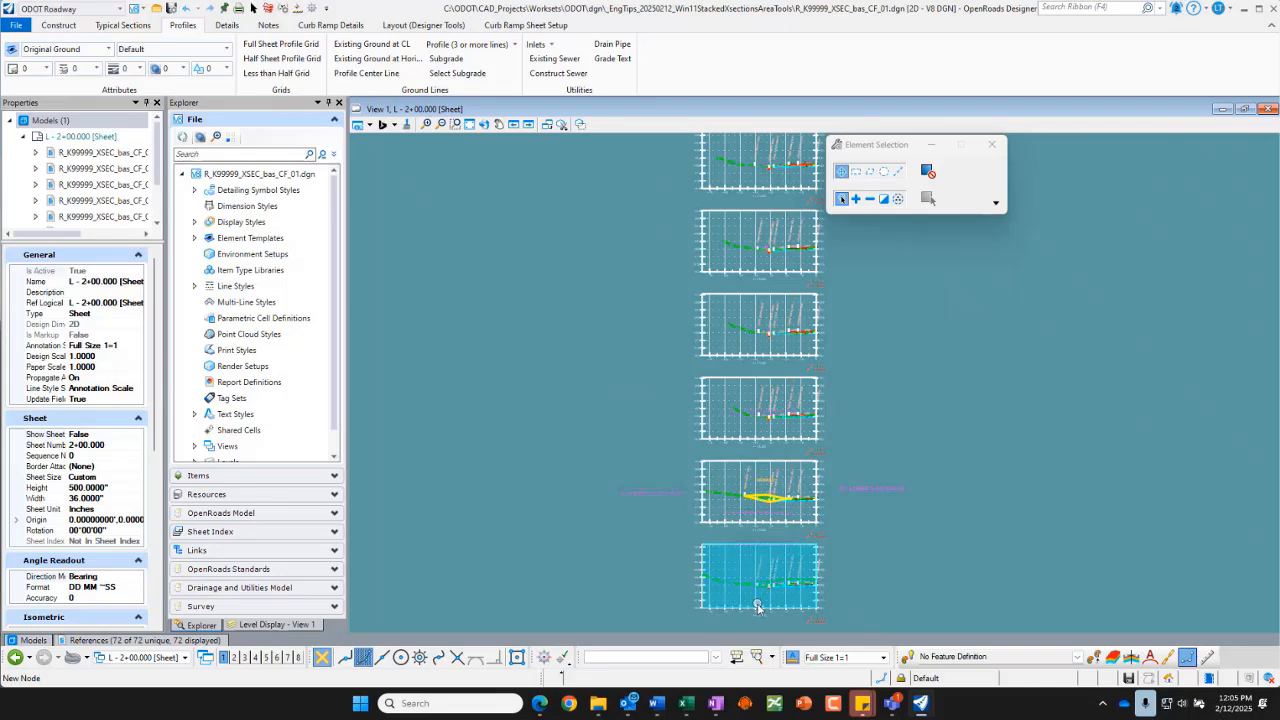
scroll(757, 606, up, 3)
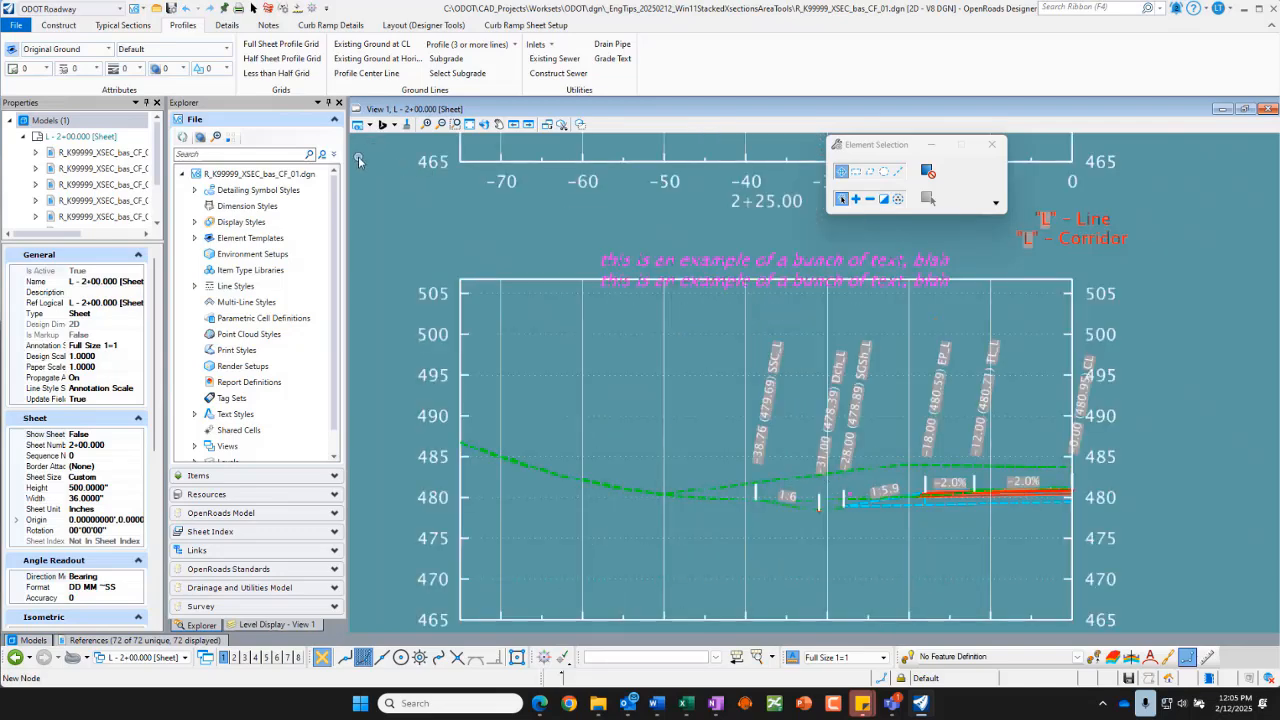
In the level display for reference L - 2+00.000-1, hide E_TERR_DSPLAY_Ground to compare the ground lines, and show it again.
click(300, 624)
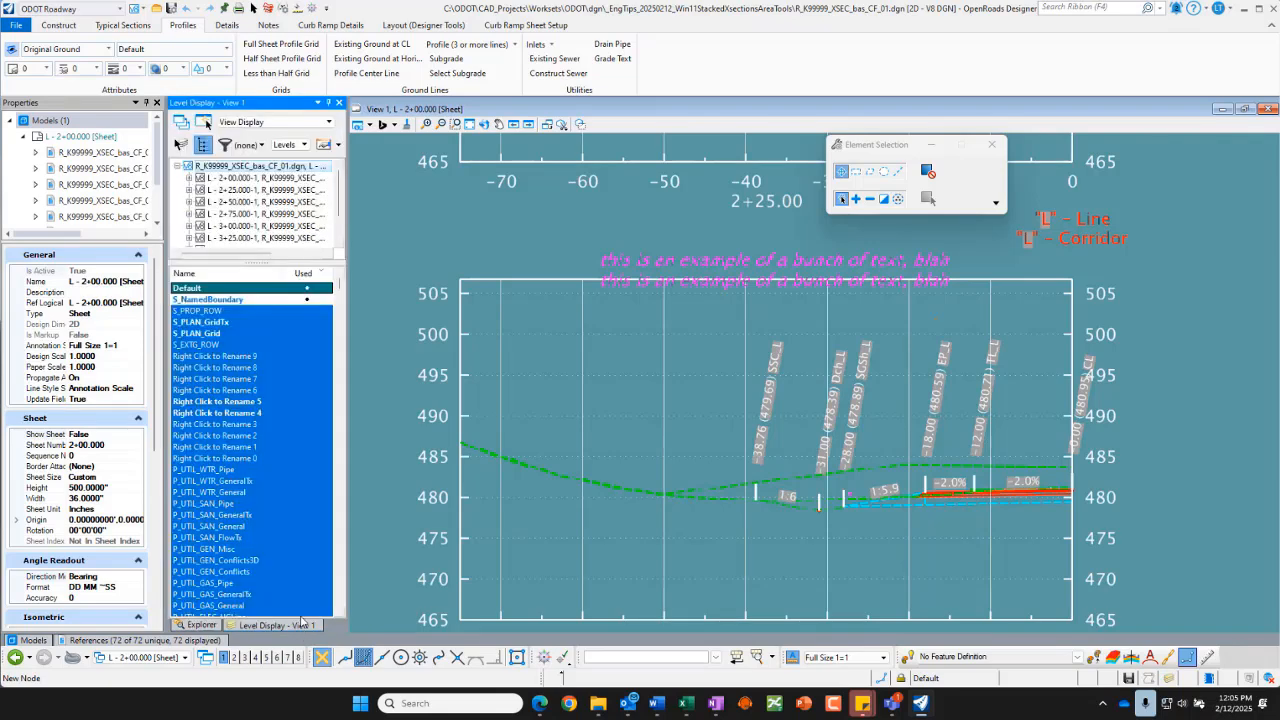
click(232, 178)
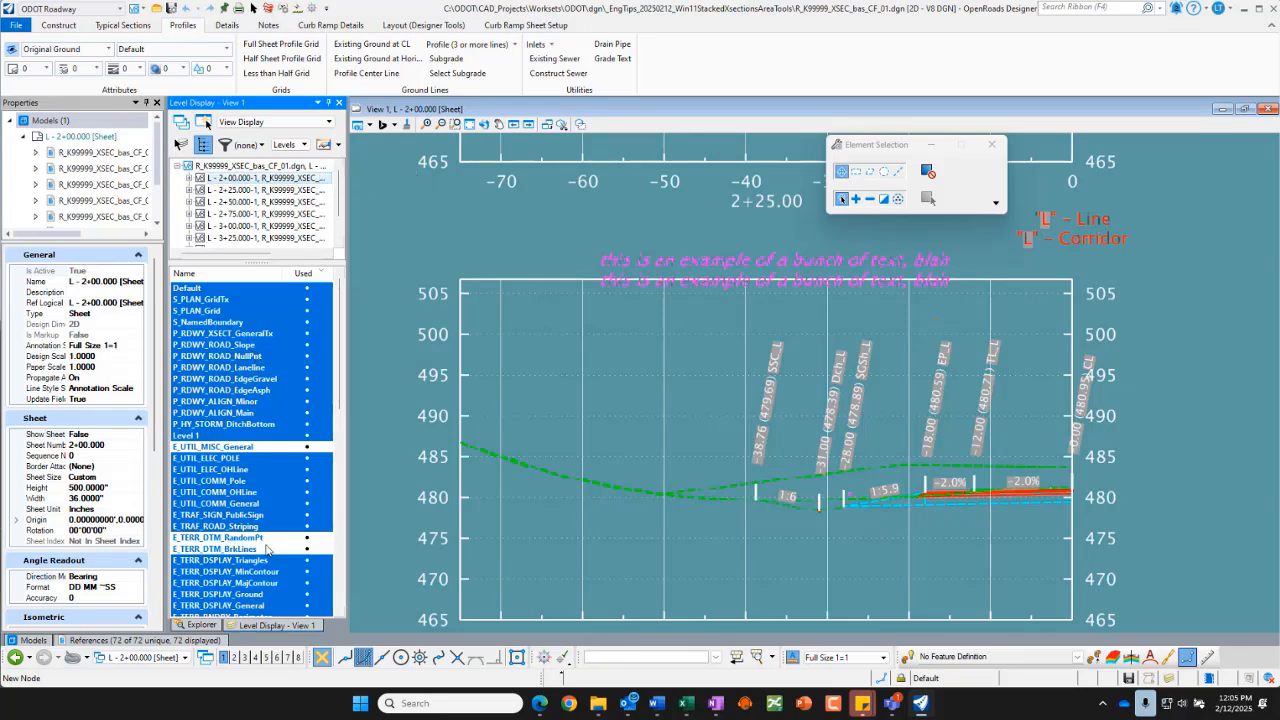
click(262, 597)
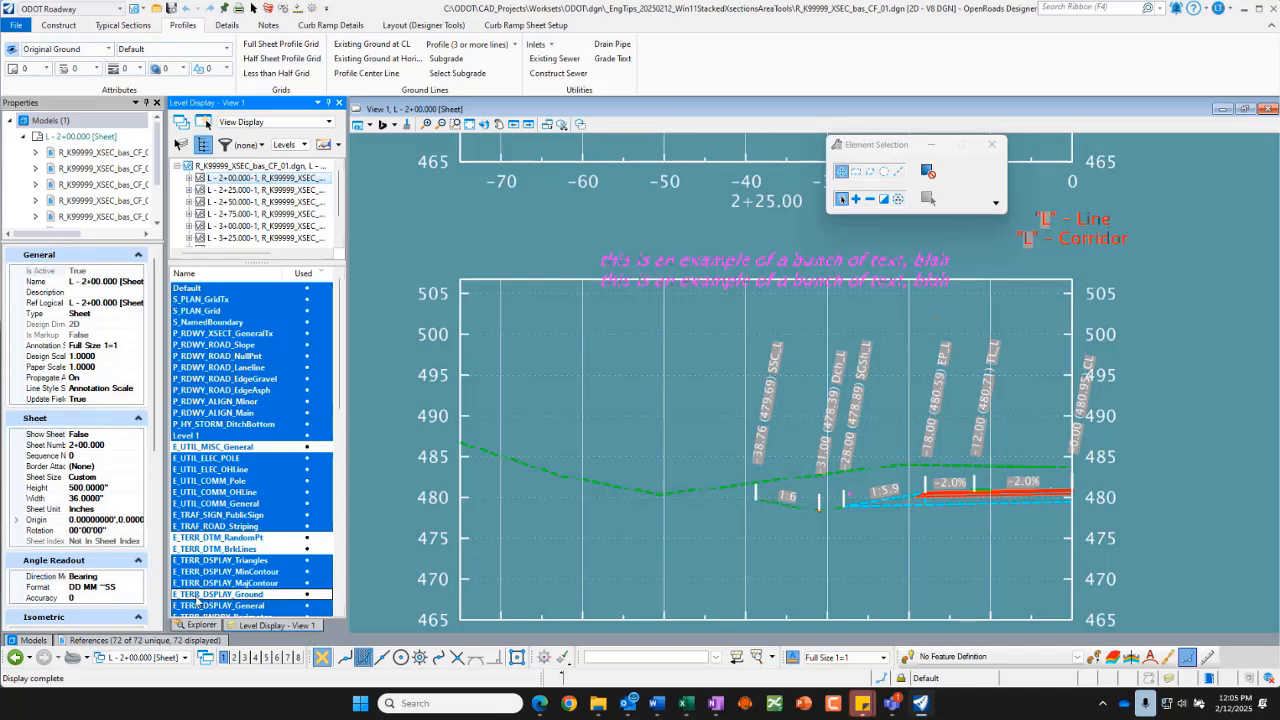
click(257, 597)
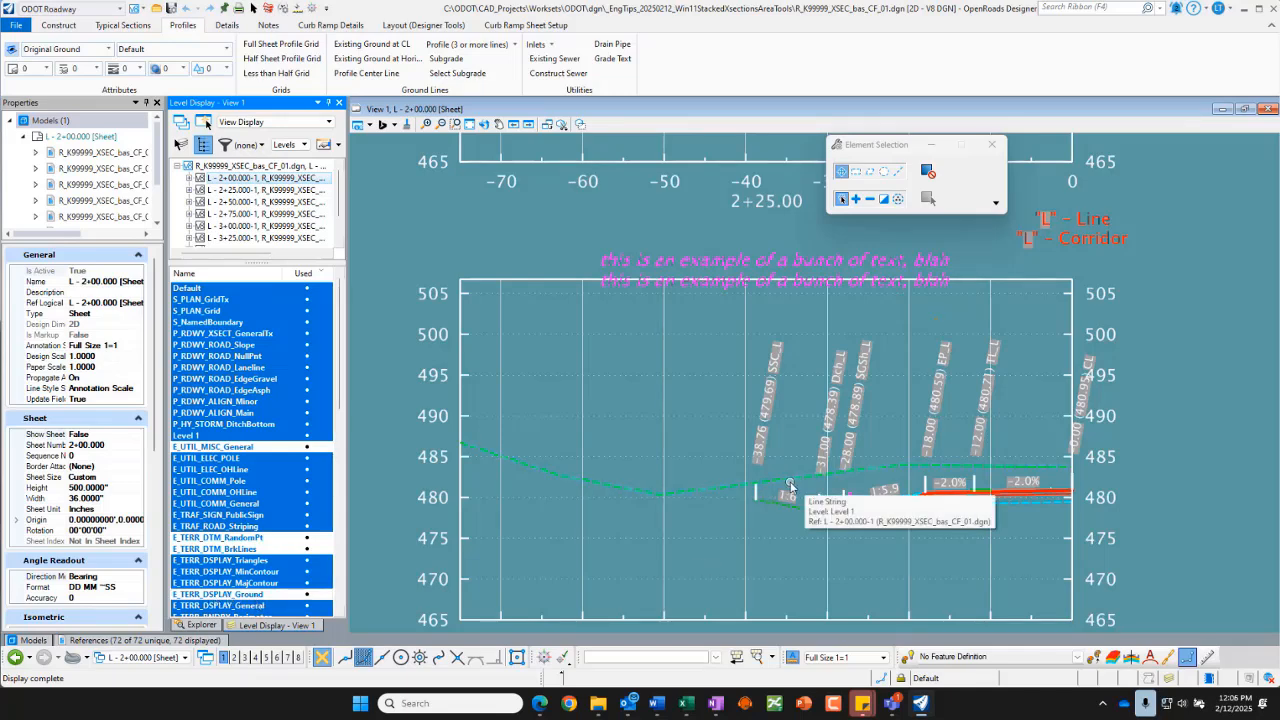
mouse_move(714, 543)
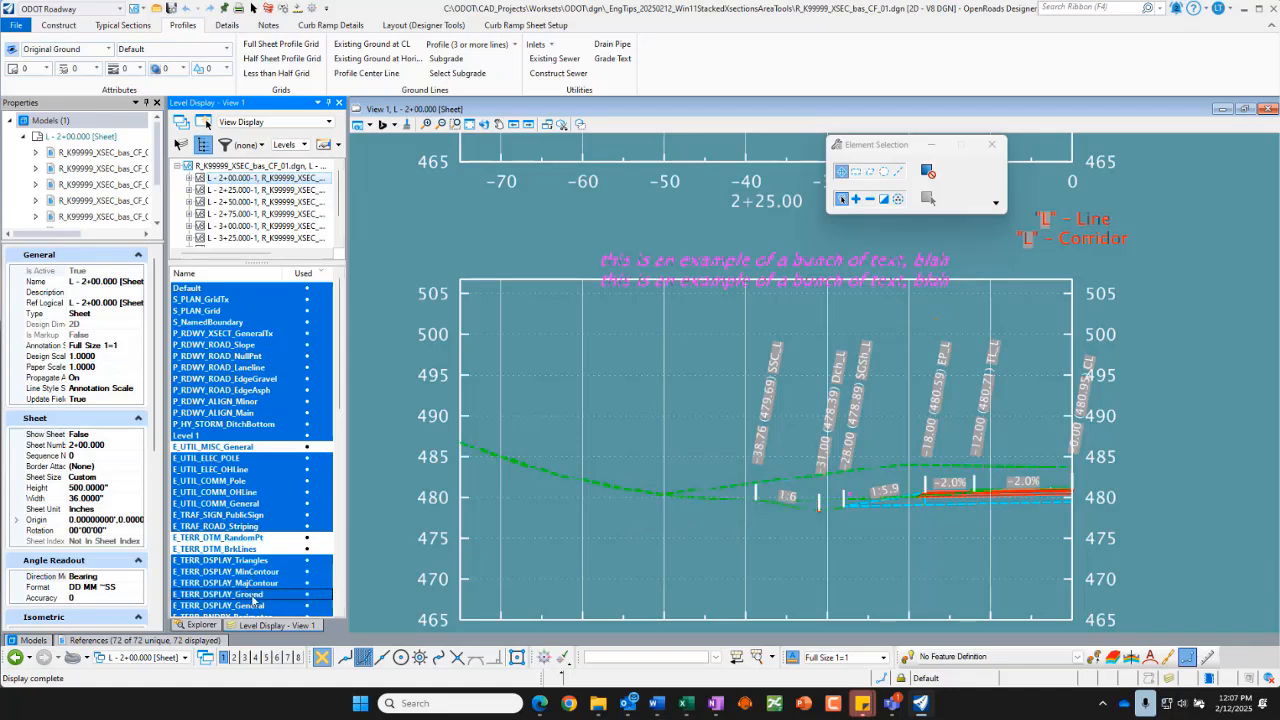
Expand the nested references of L - 2+00.000-1 and examine the levels of S_K99999_TERR_e_pub_01.dgn.
mouse_move(713, 502)
click(189, 178)
click(201, 190)
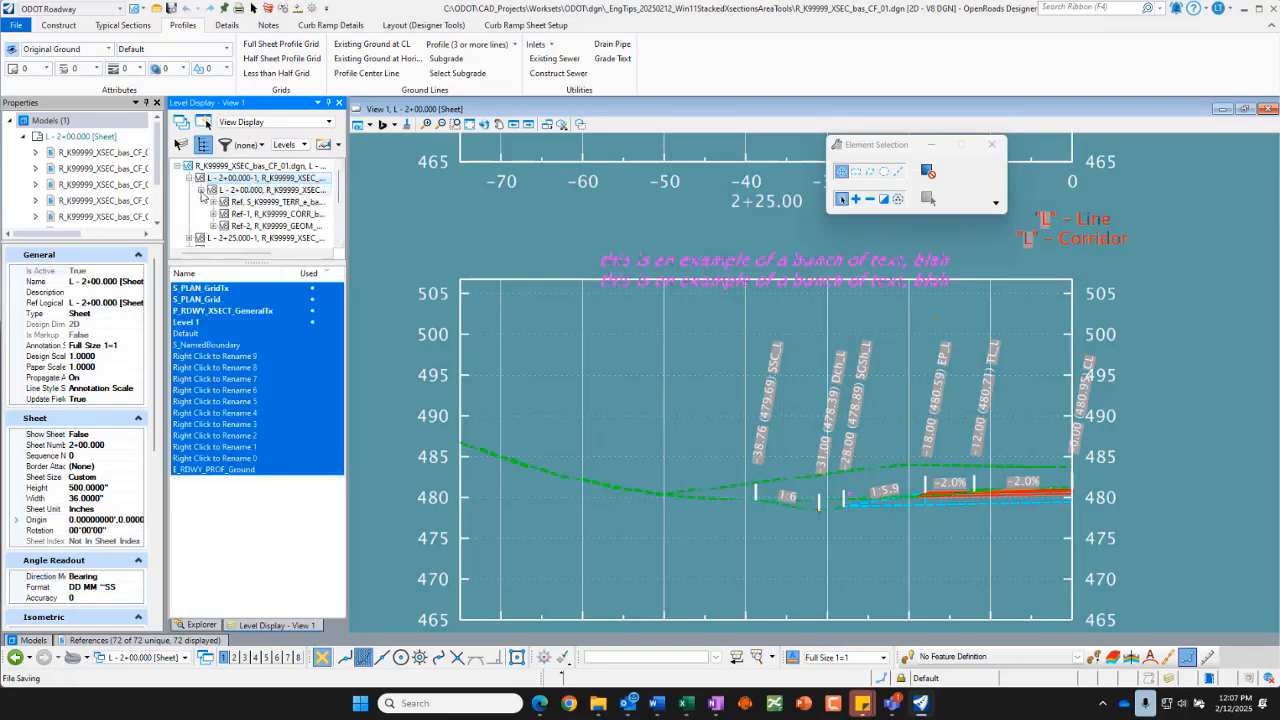
click(212, 201)
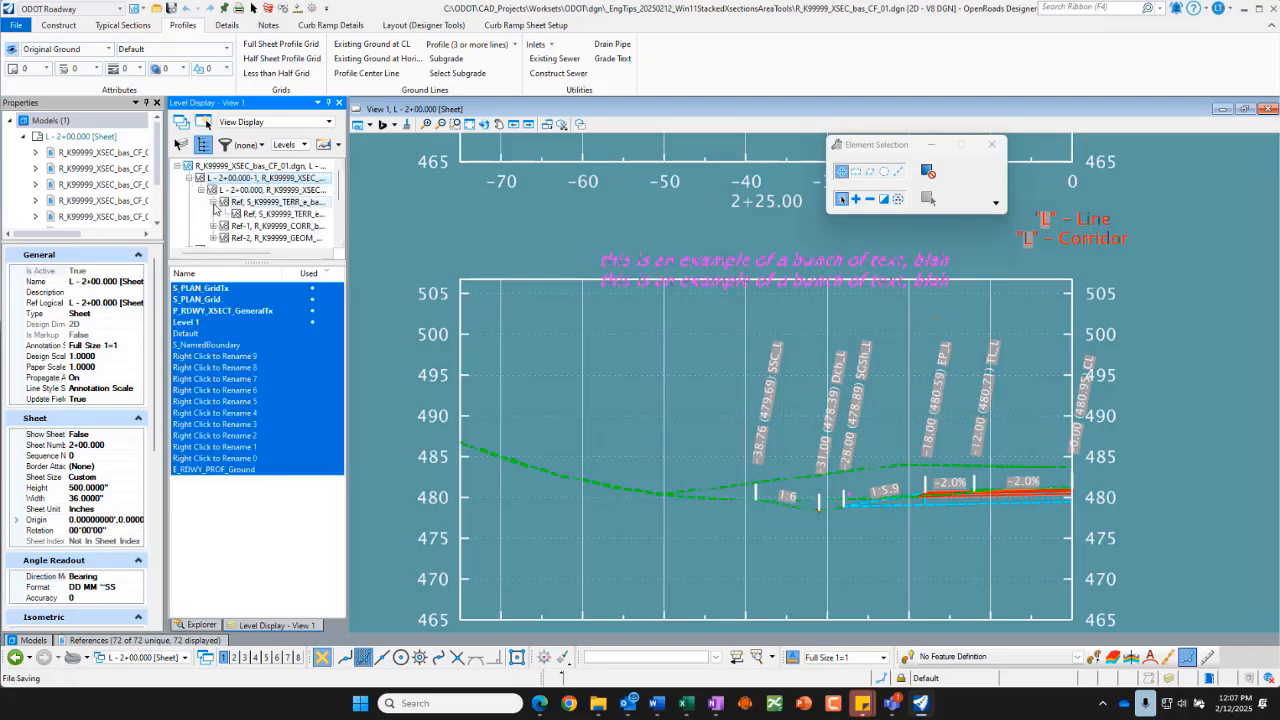
click(270, 214)
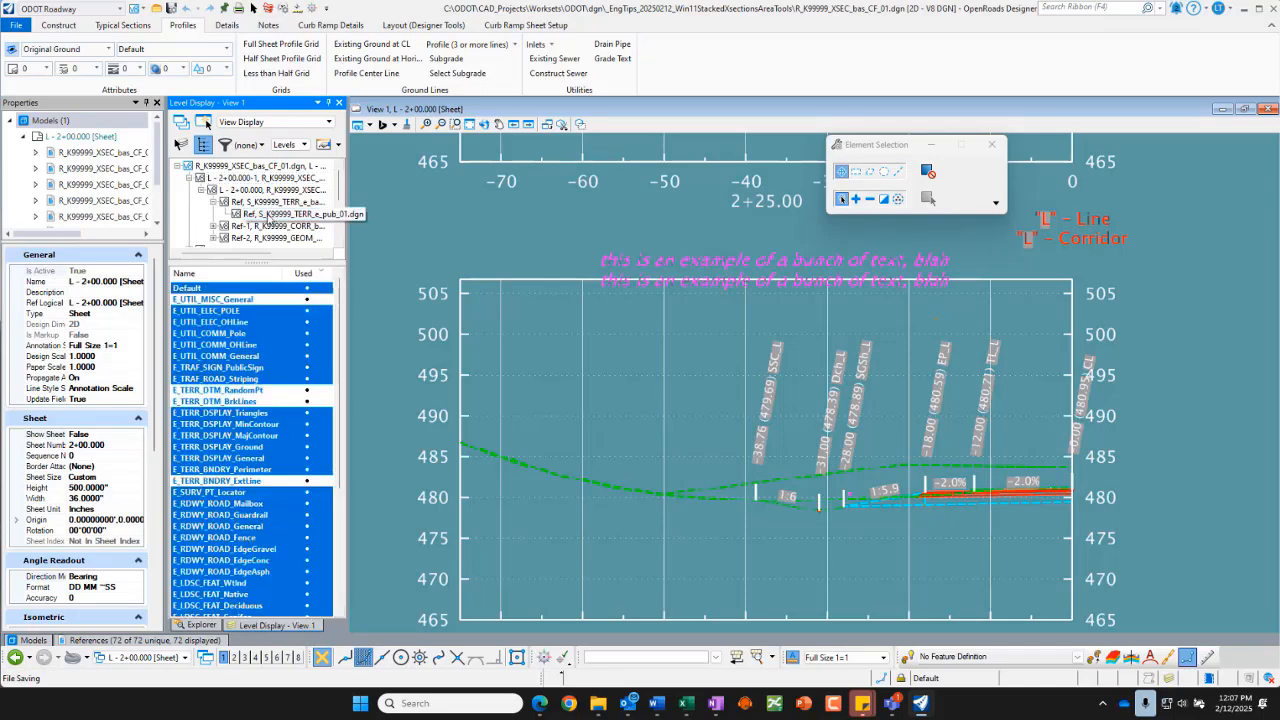
right_click(268, 220)
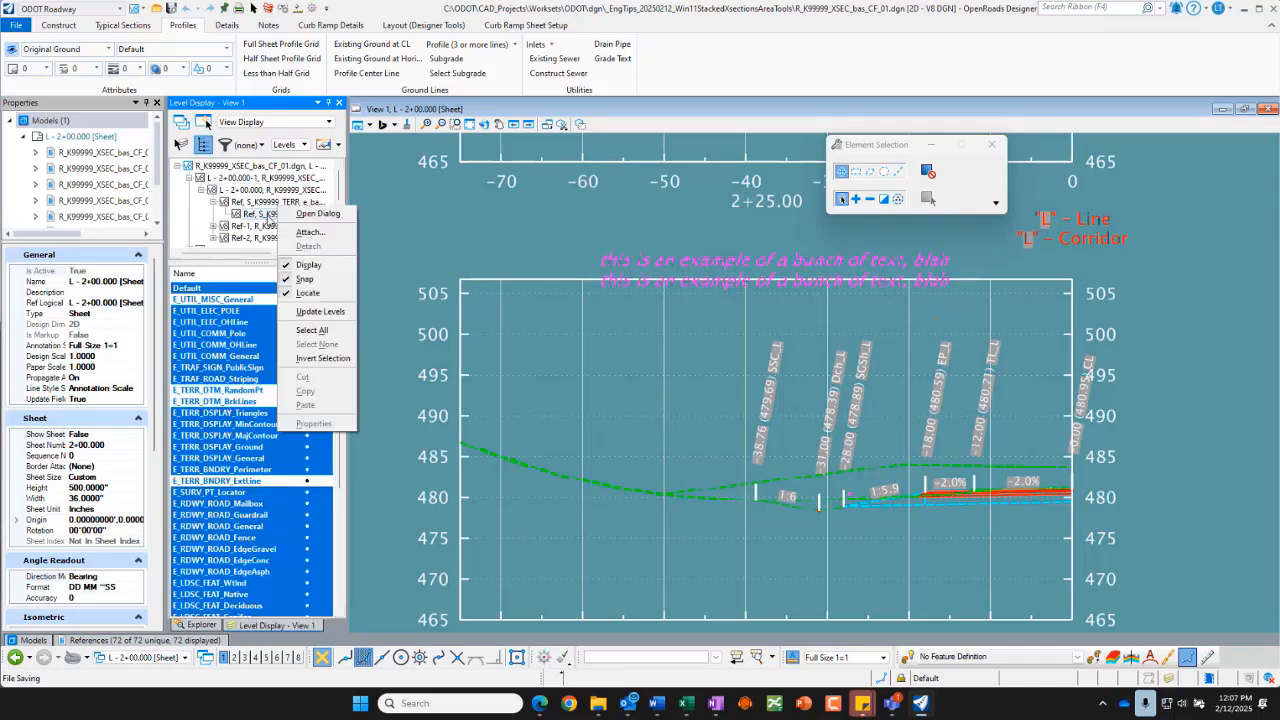
click(256, 217)
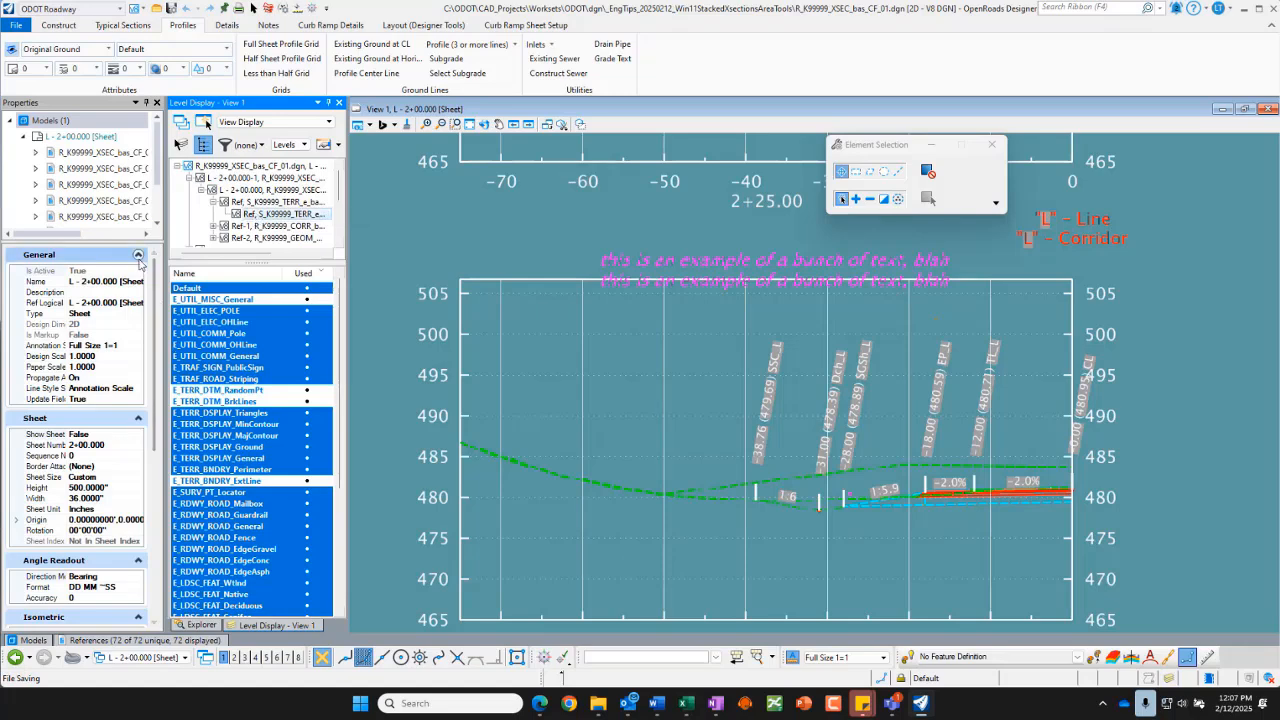
Collapse the sheet model's General, Sheet and Working Units properties to examine the remaining groups.
click(138, 255)
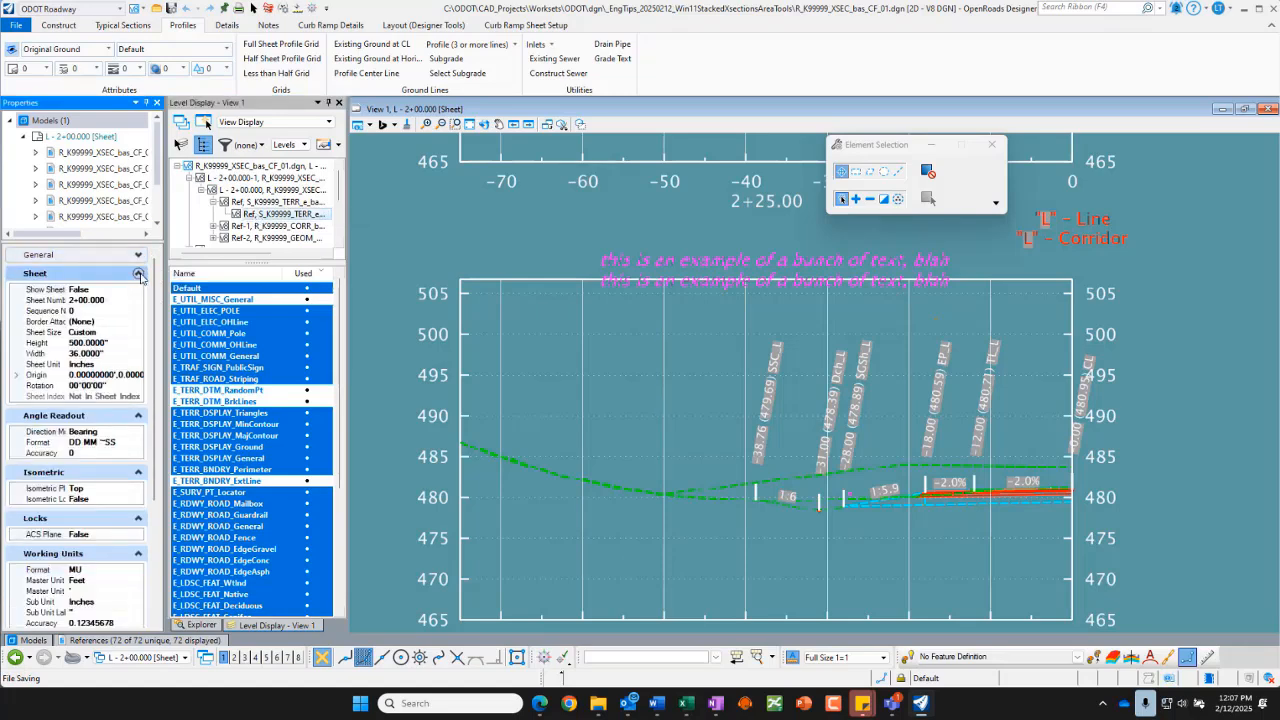
click(139, 274)
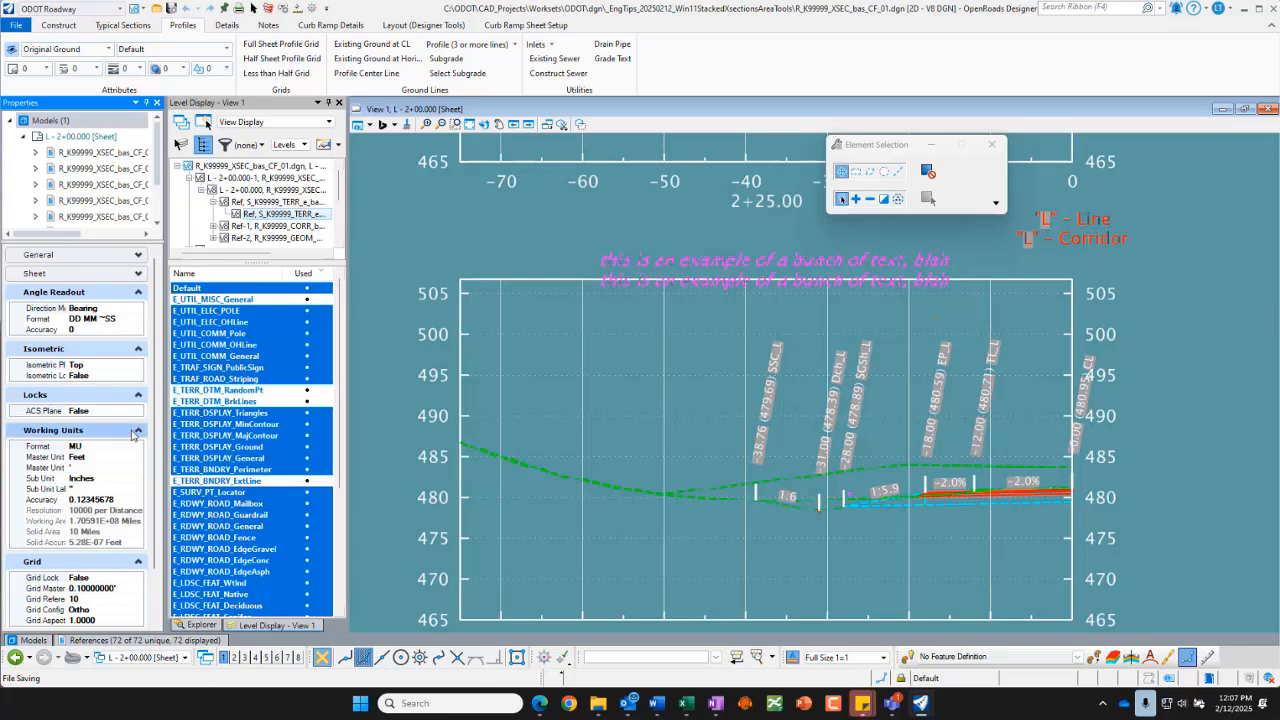
click(136, 432)
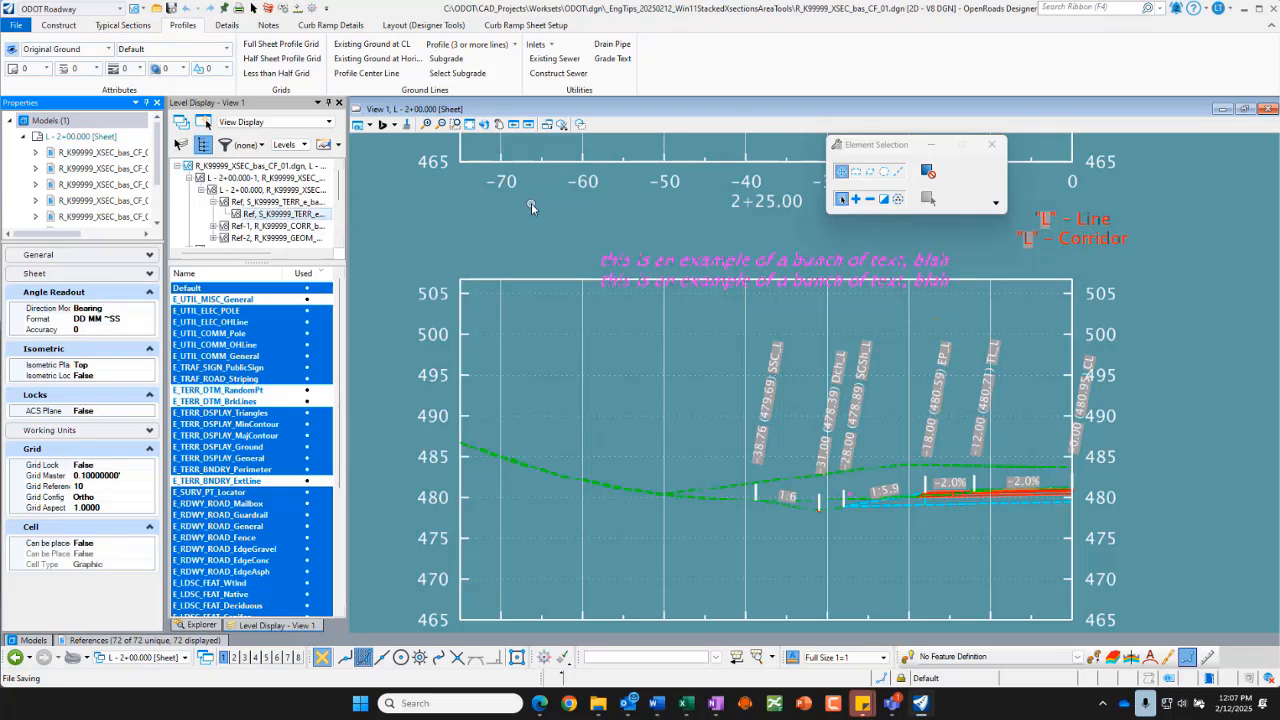
Minimize the cross-section file, start OpenSite Designer 2023 and choose the OregonDOT ODOT WorkSet.
click(17, 26)
click(19, 29)
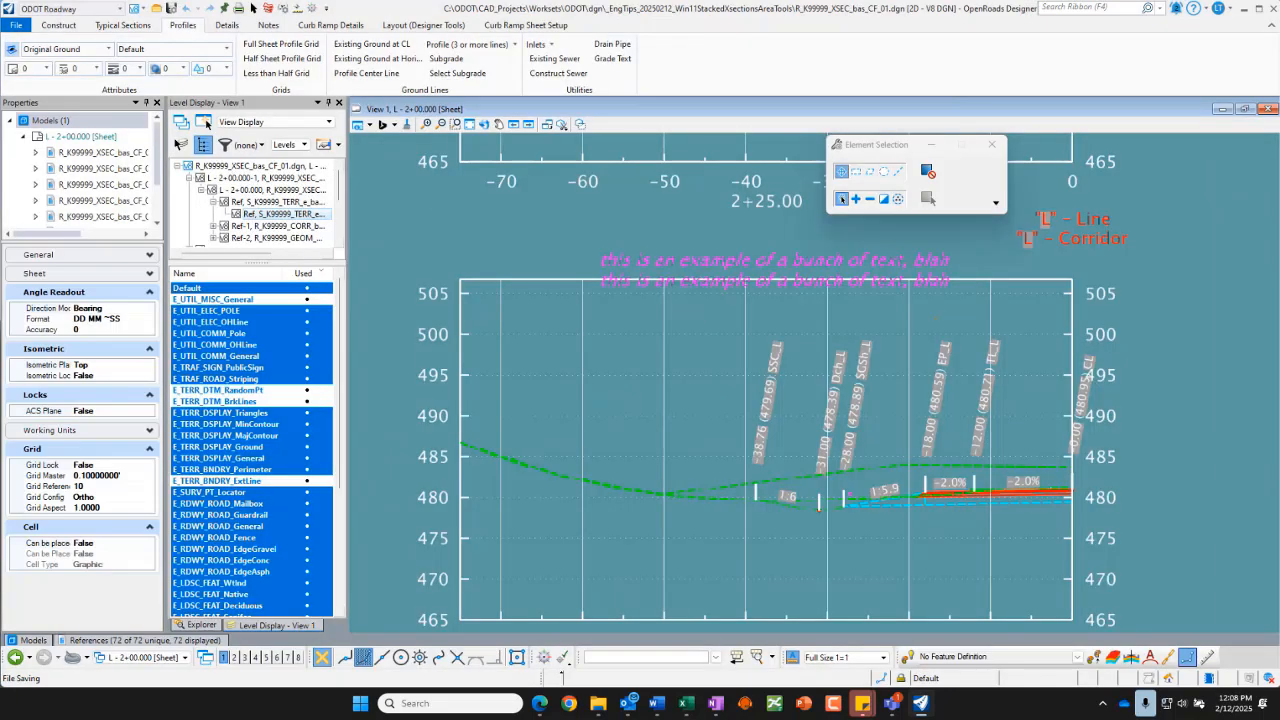
click(1243, 10)
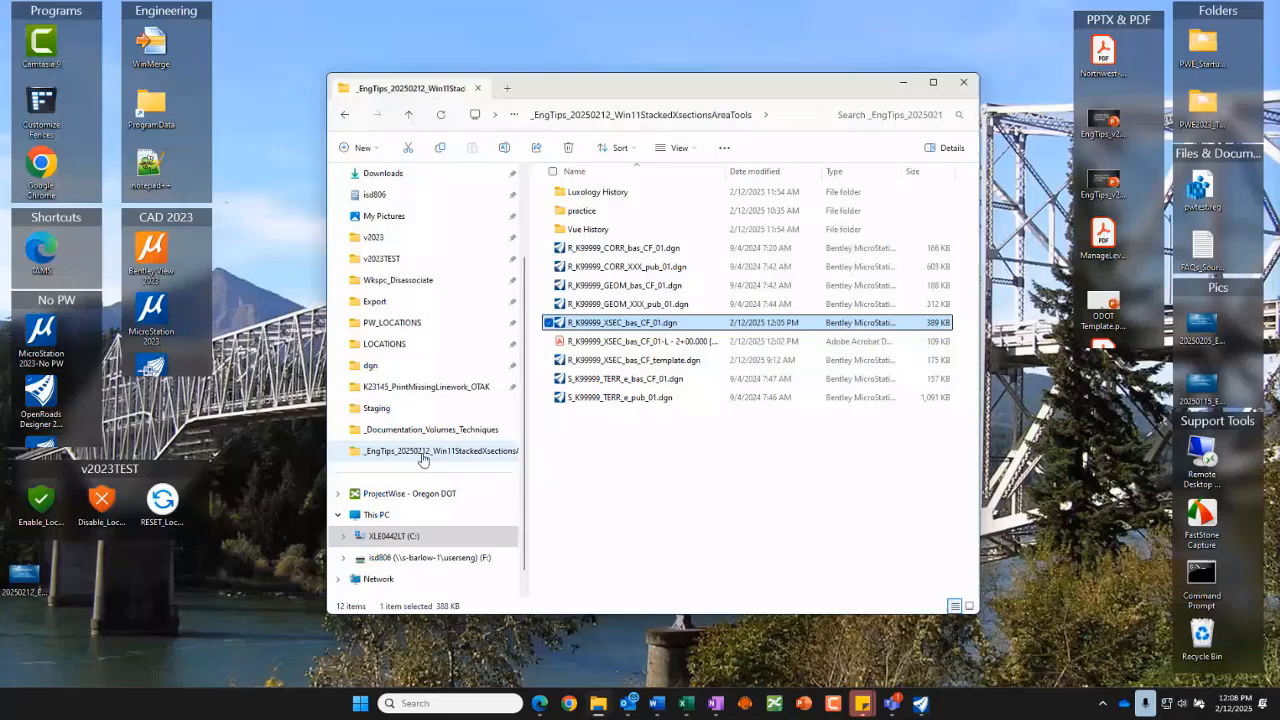
double_click(45, 425)
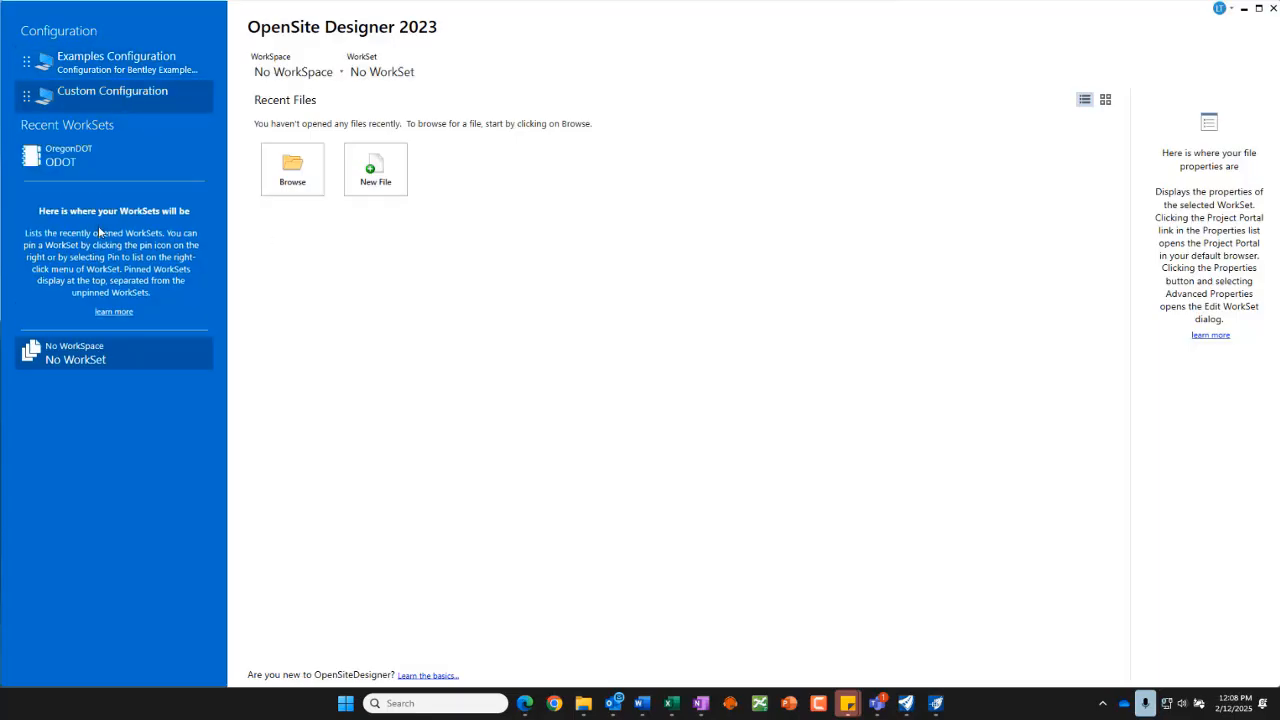
click(75, 160)
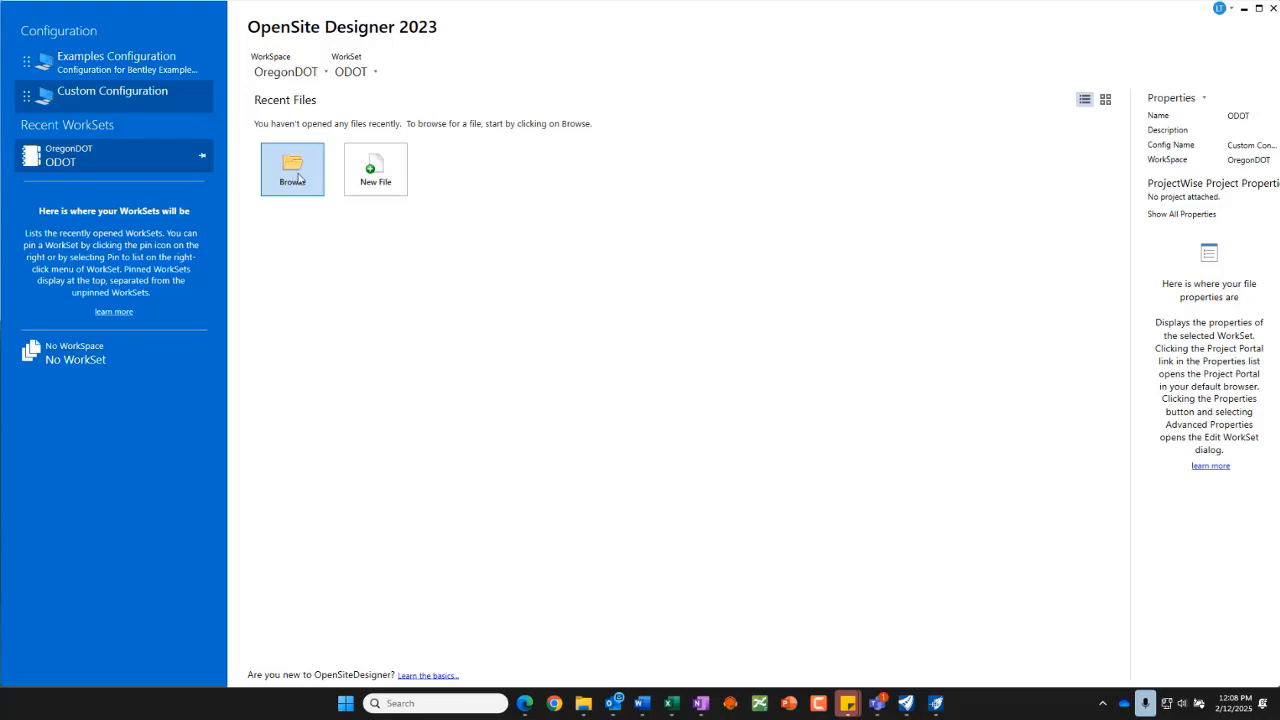
Open S_K99999_TERR_e_pub_01.dgn from the _EngTips_20250212_Win11StackedXsectionsAreaTools folder.
click(302, 178)
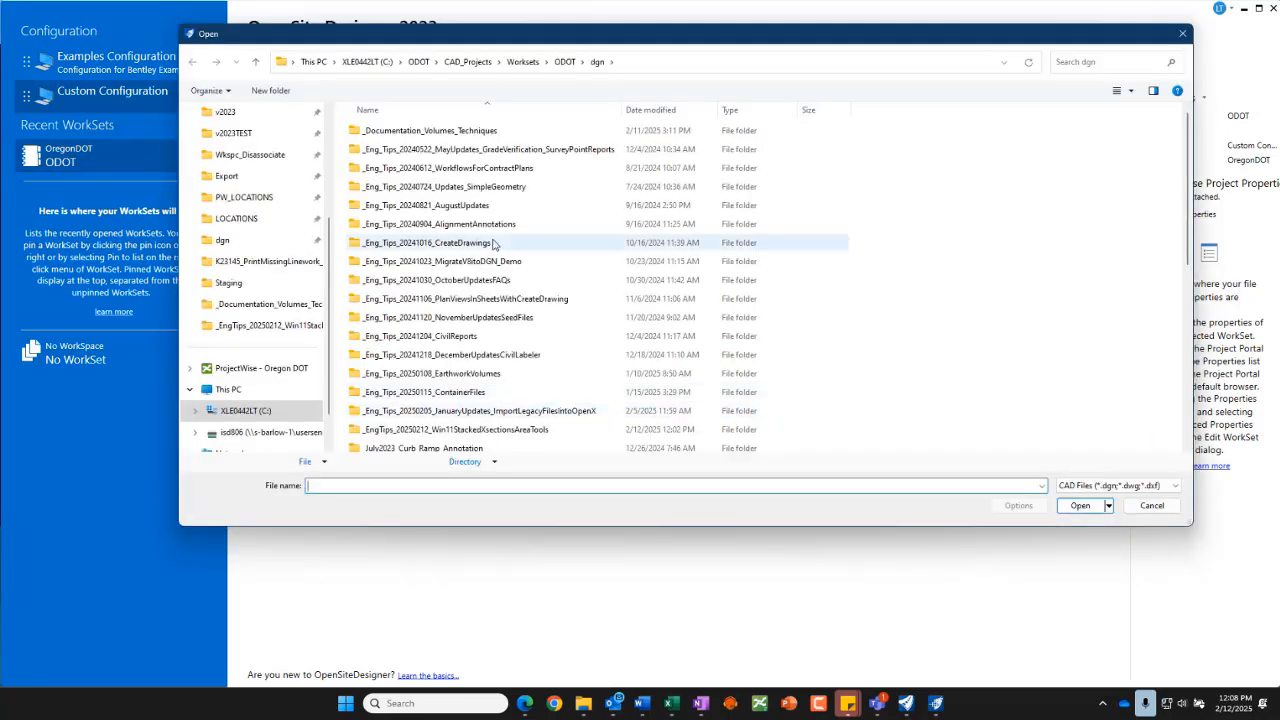
scroll(467, 406, down, 1)
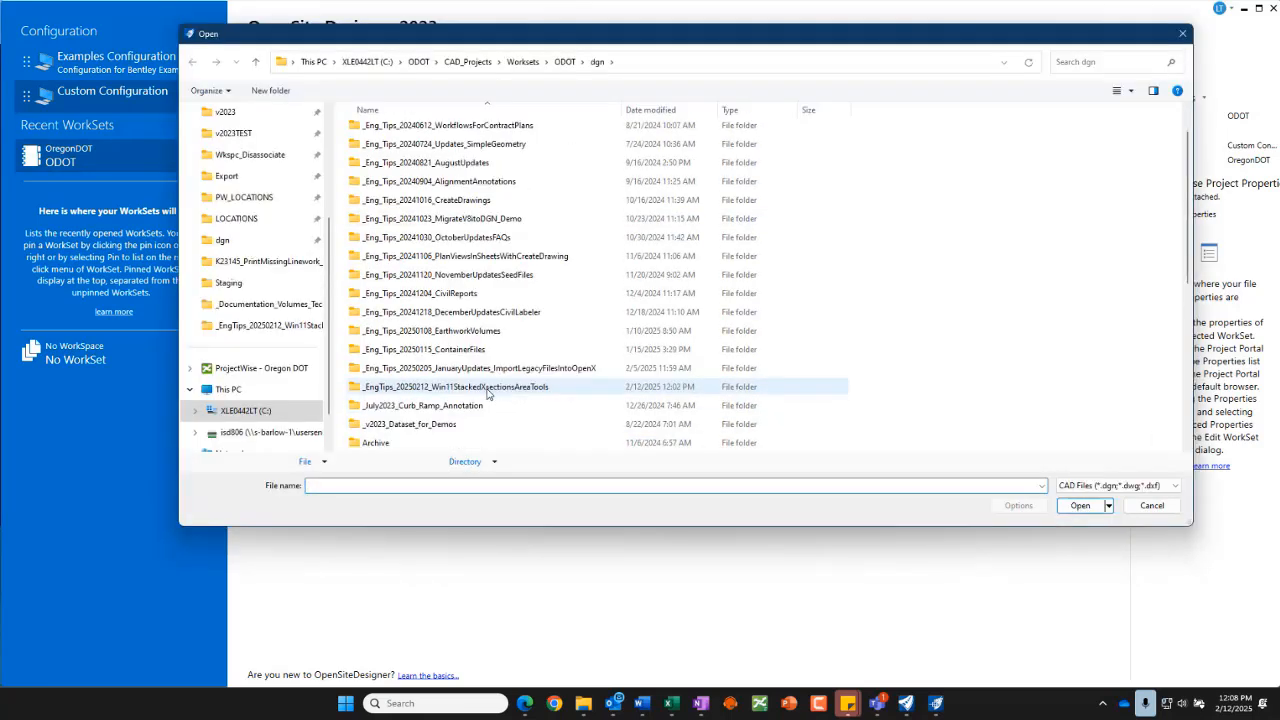
double_click(453, 387)
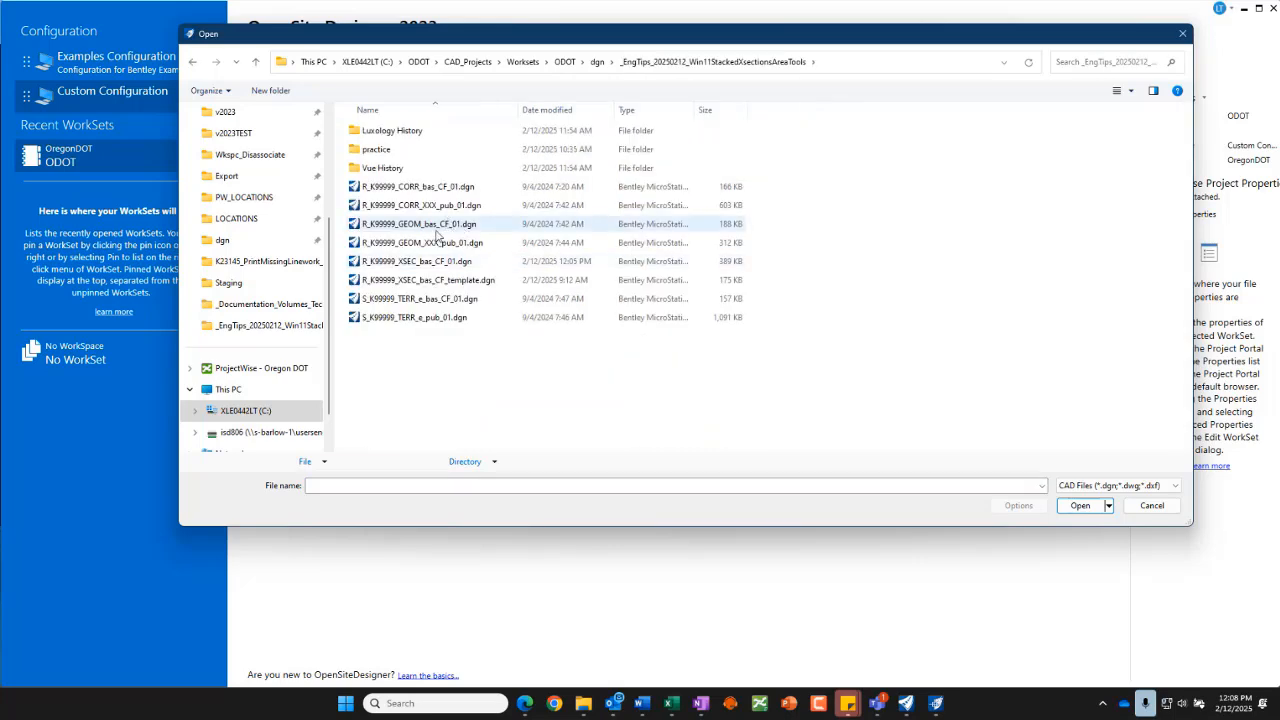
click(424, 317)
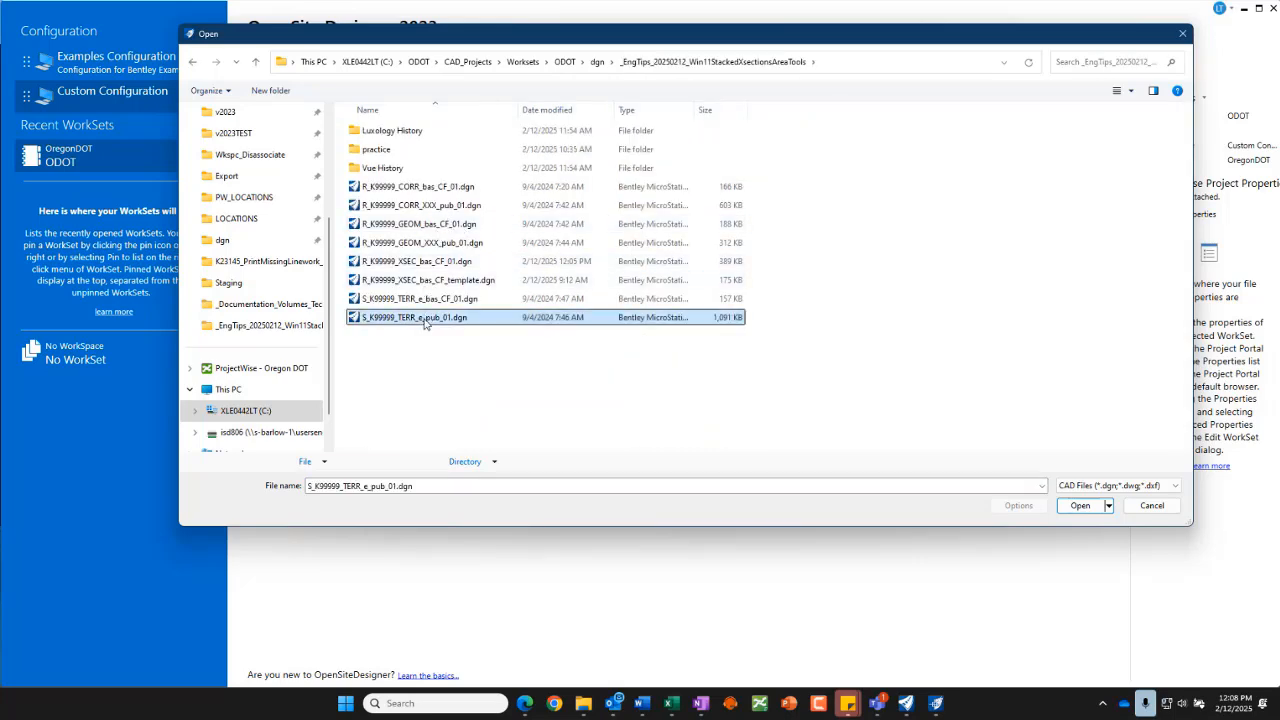
click(1080, 505)
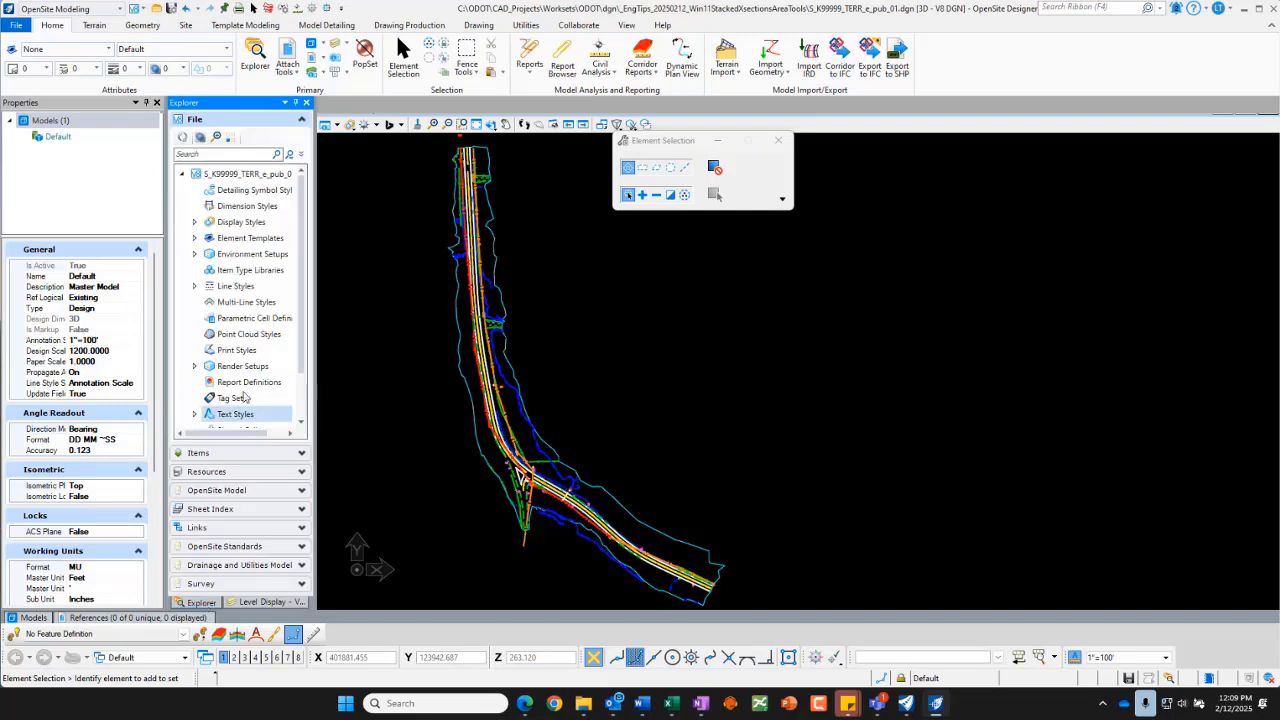
Select the K17715_OG_DTMtoORD terrain model under Existing_Boundary in the OpenSite Model tree, widening the Explorer to show full names.
click(301, 490)
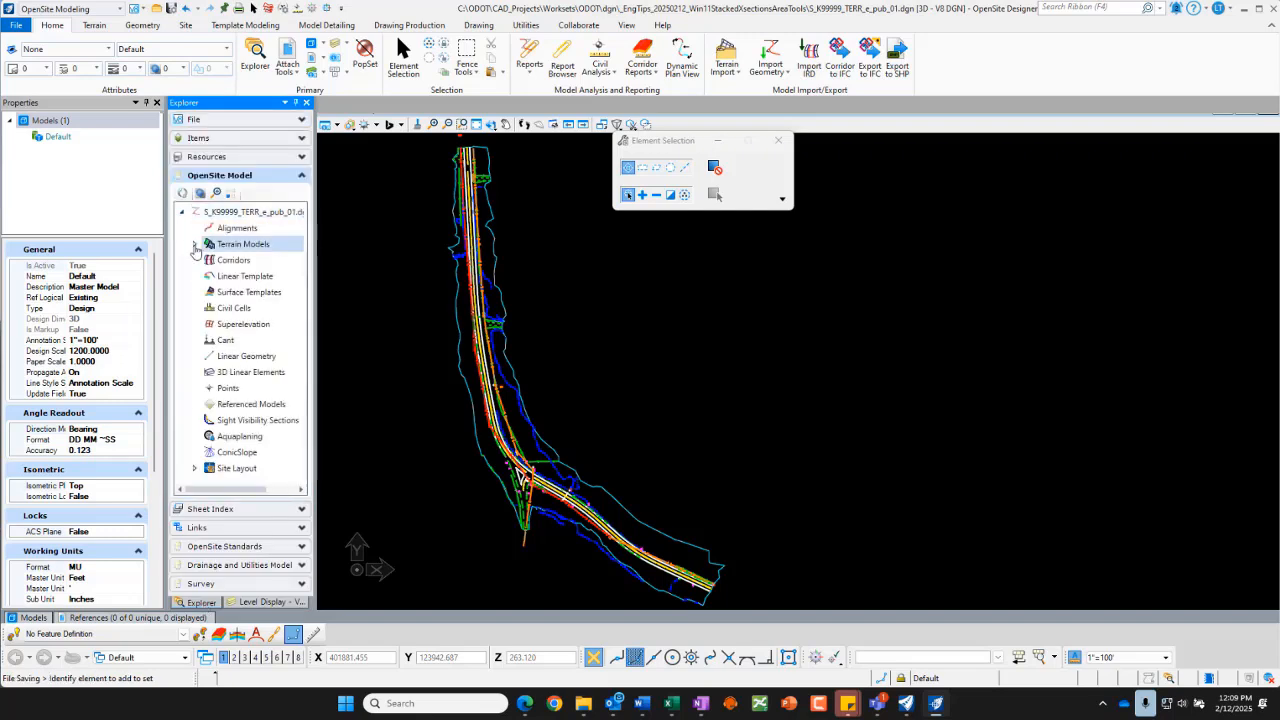
click(195, 244)
click(208, 260)
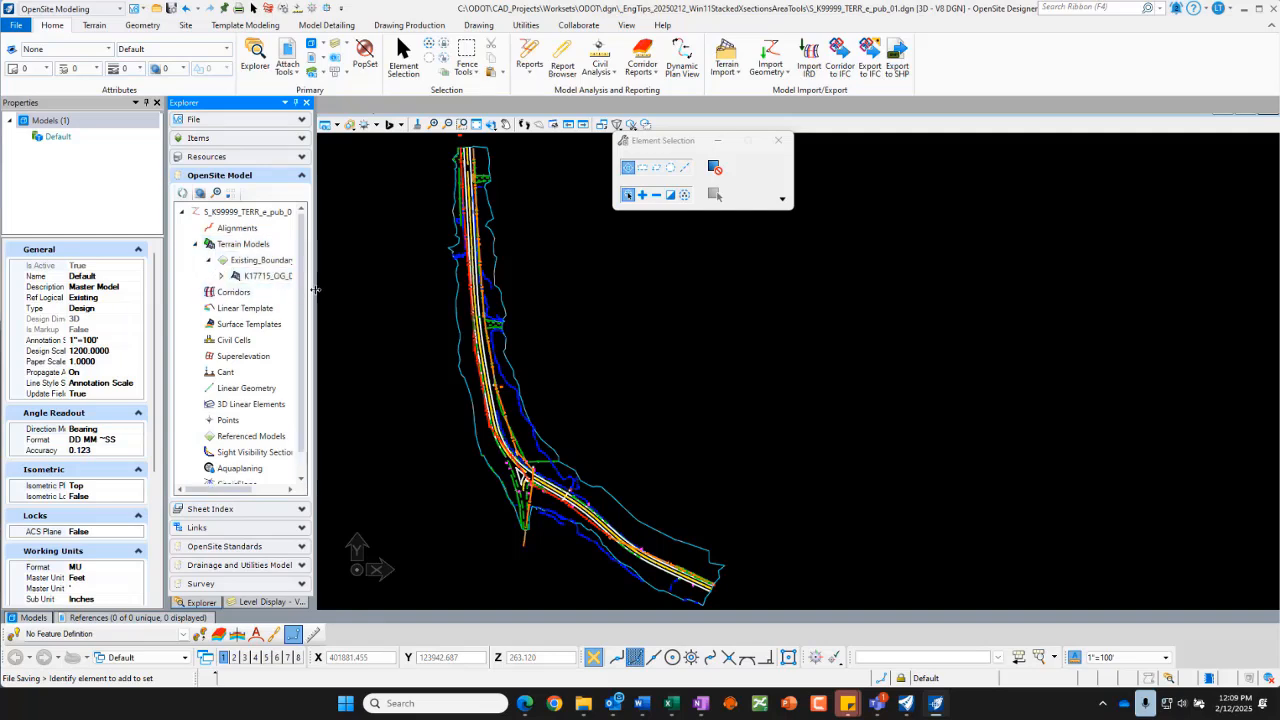
drag(312, 292, 446, 292)
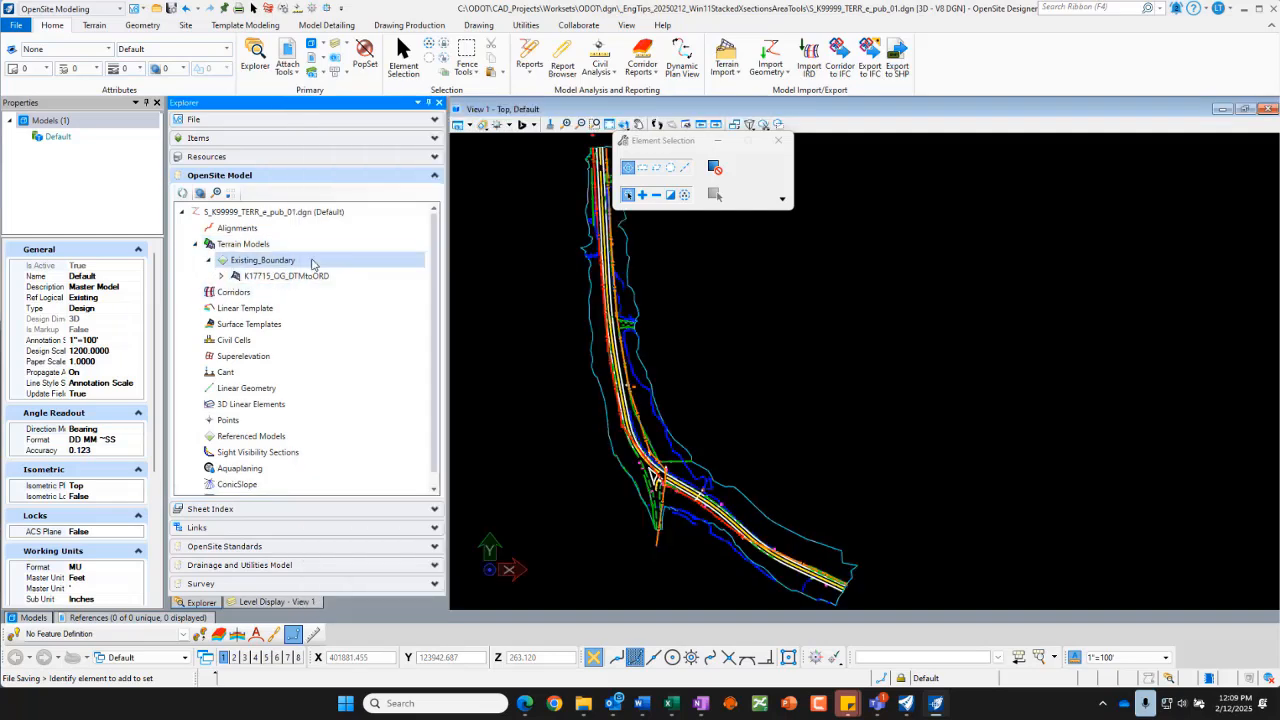
click(264, 278)
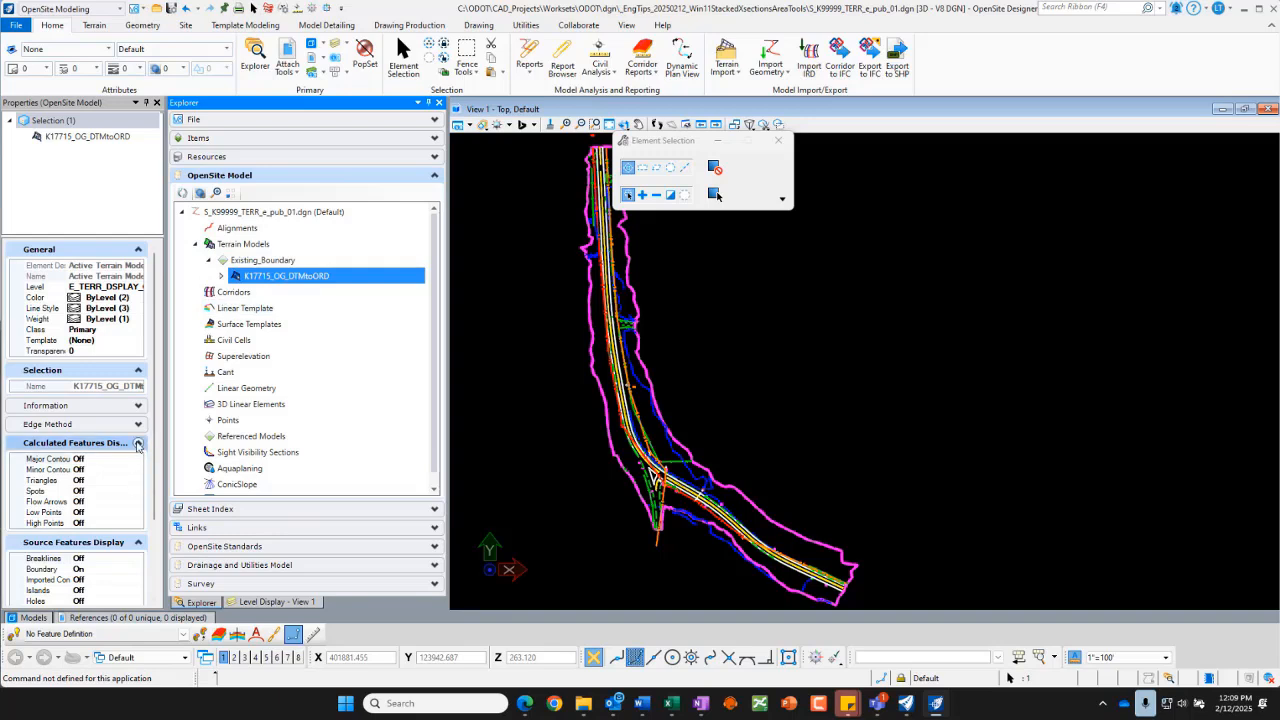
Collapse the terrain model's Calculated Features Display properties to reach its Feature group.
click(138, 442)
click(137, 563)
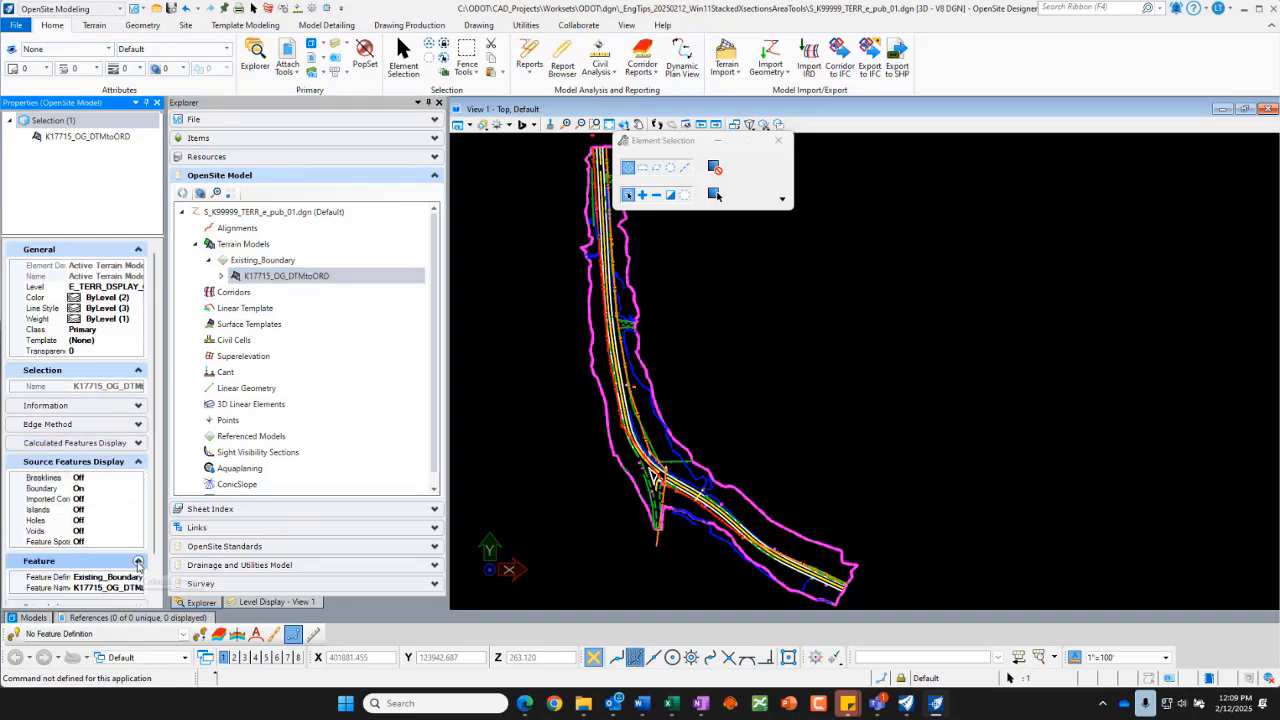
scroll(141, 545, down, 1)
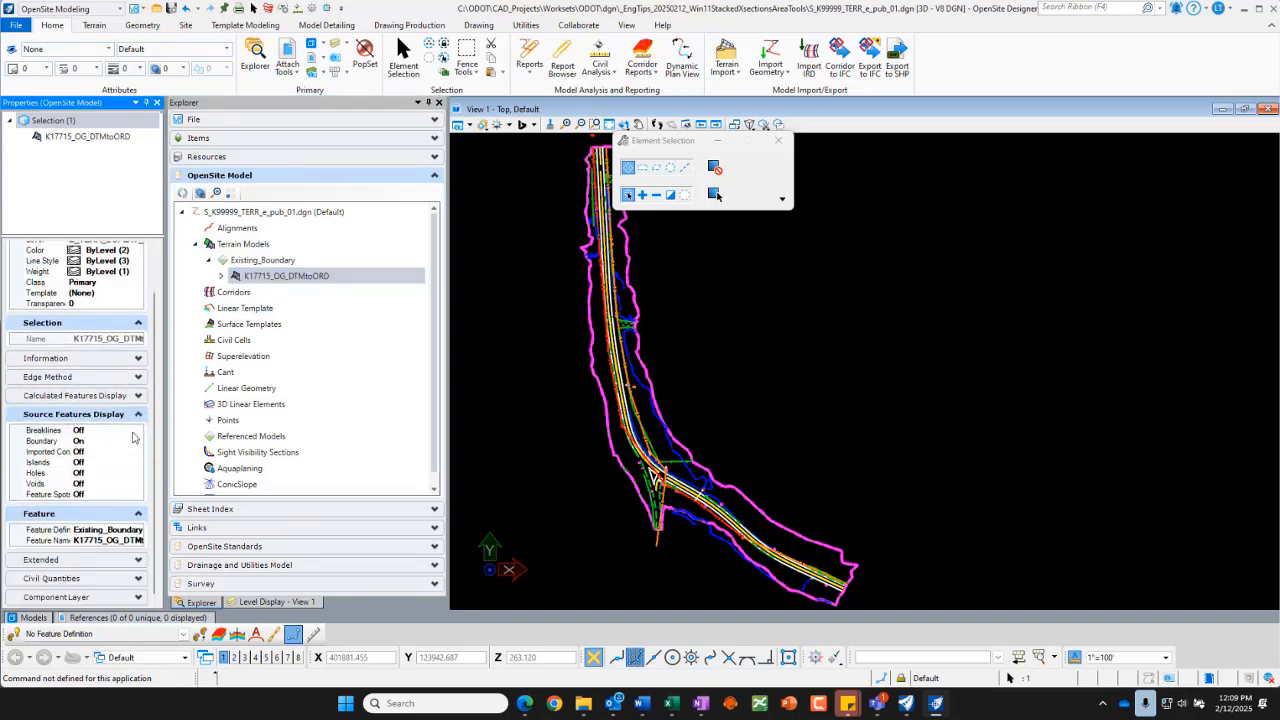
Browse the available terrain feature definitions and set the K17715_OG_DTMtoORD terrain's feature definition to Survey_Contours-Triangles-Oversampling.
click(140, 532)
click(139, 531)
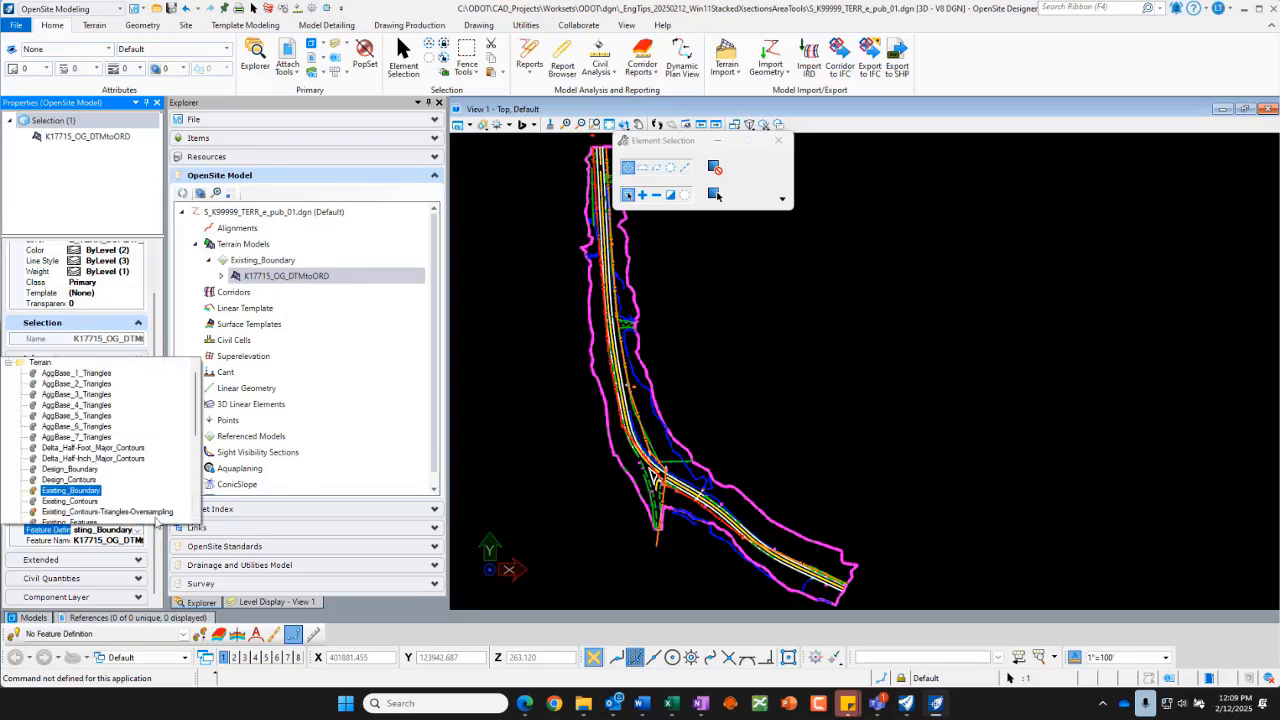
scroll(168, 460, down, 1)
scroll(168, 460, down, 1)
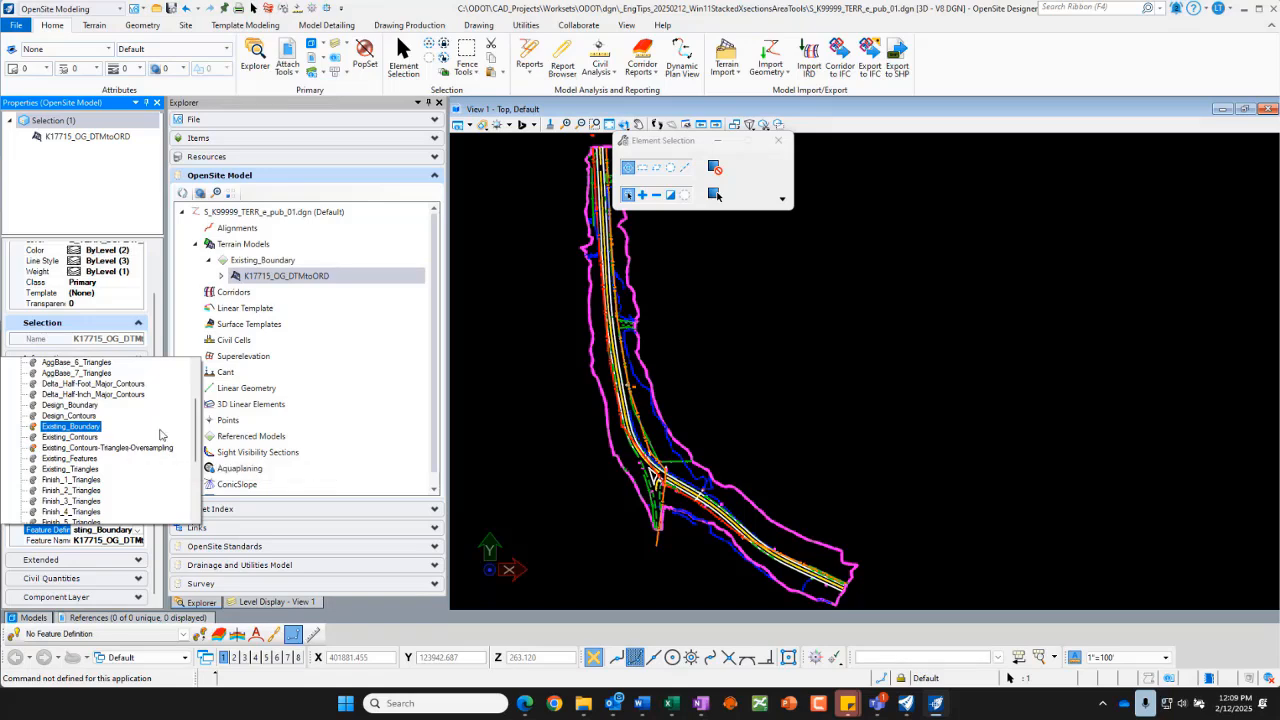
scroll(165, 432, down, 4)
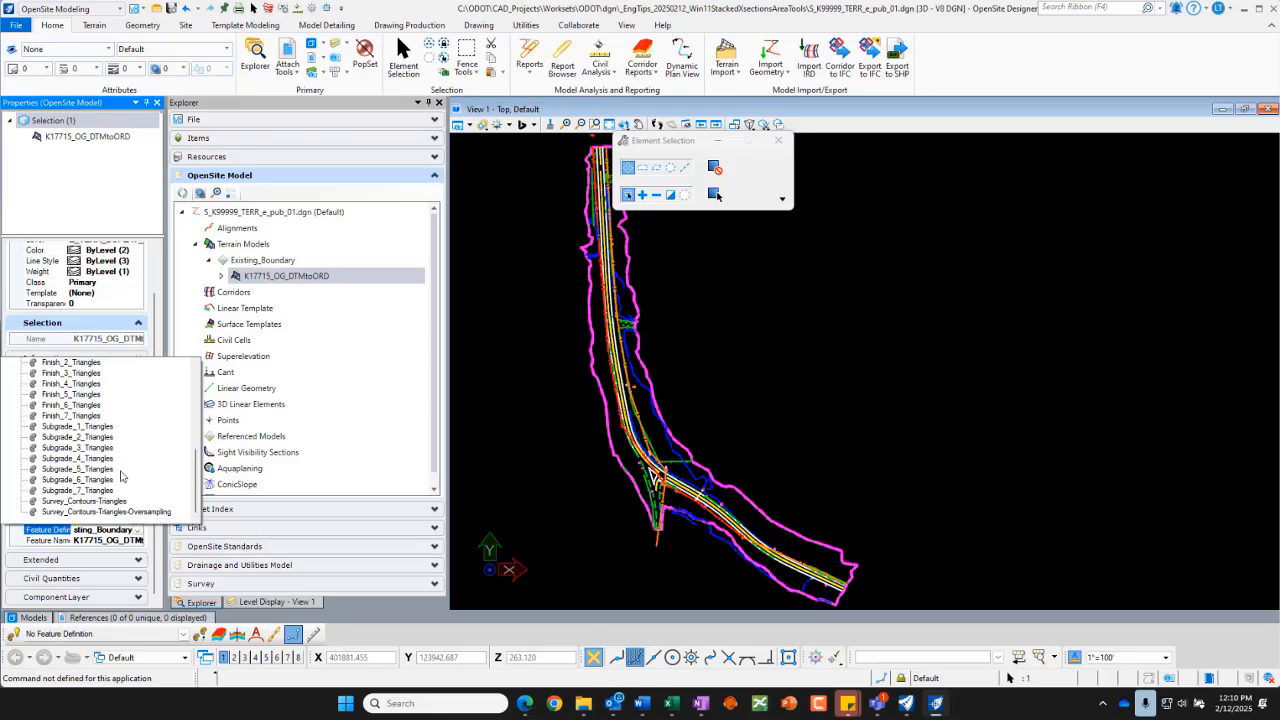
scroll(120, 470, up, 3)
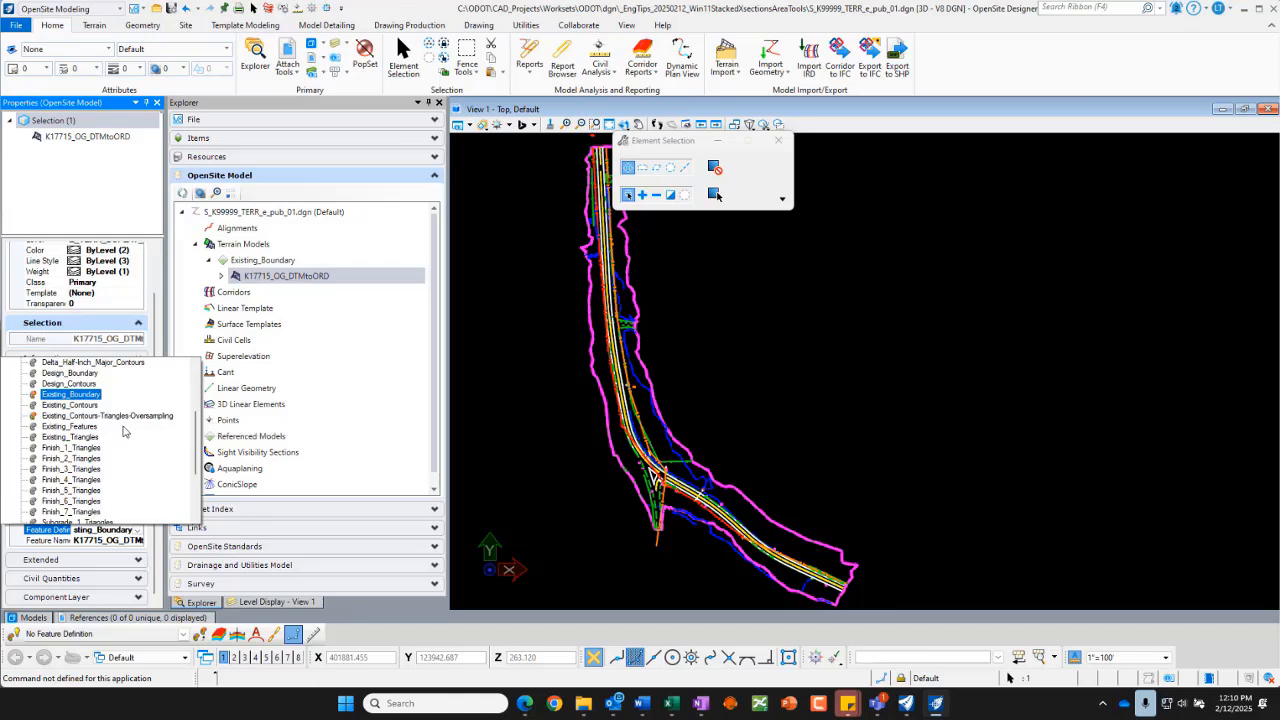
scroll(123, 431, down, 3)
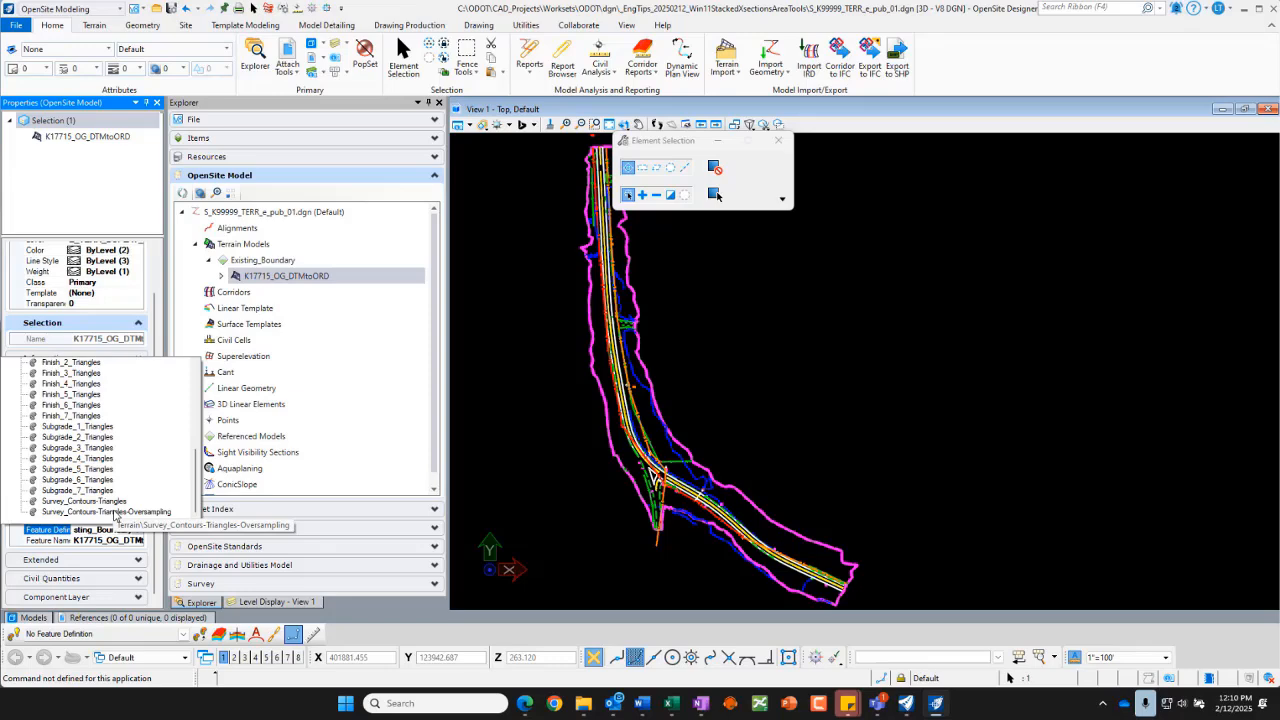
click(110, 512)
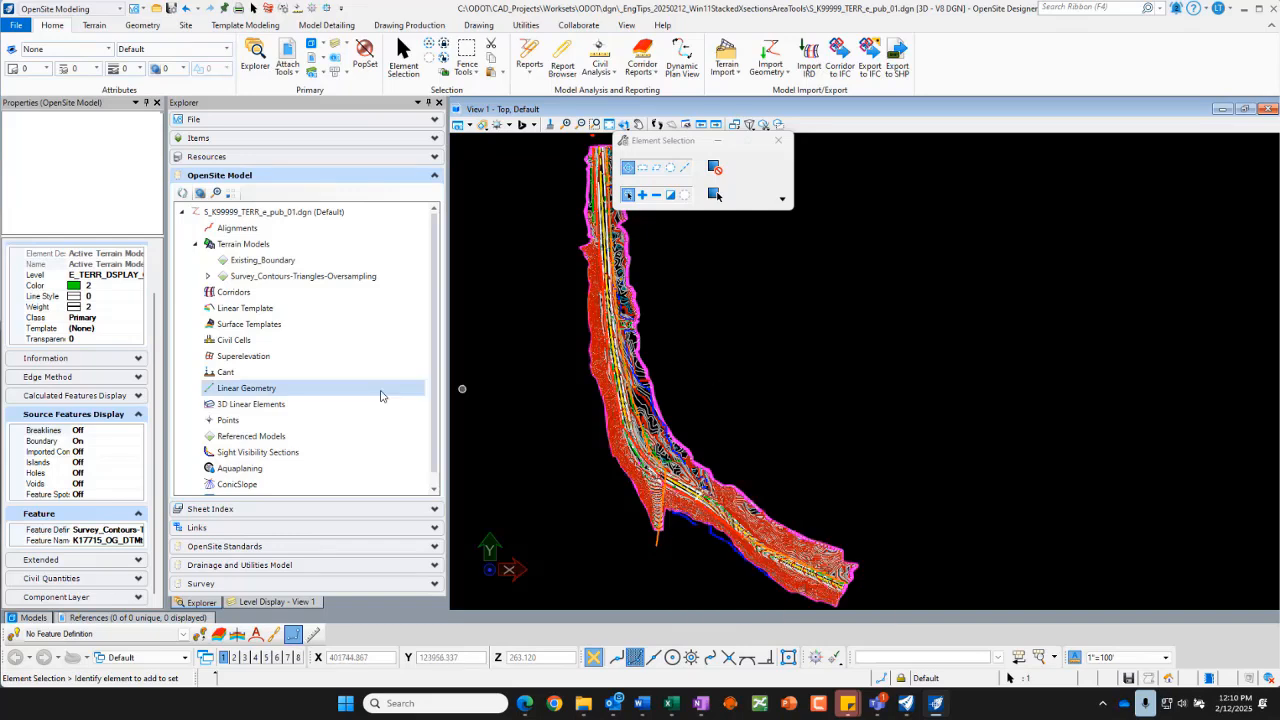
Change the K17715_OG_DTMtoORD terrain's feature definition to Existing_Contours.
click(138, 537)
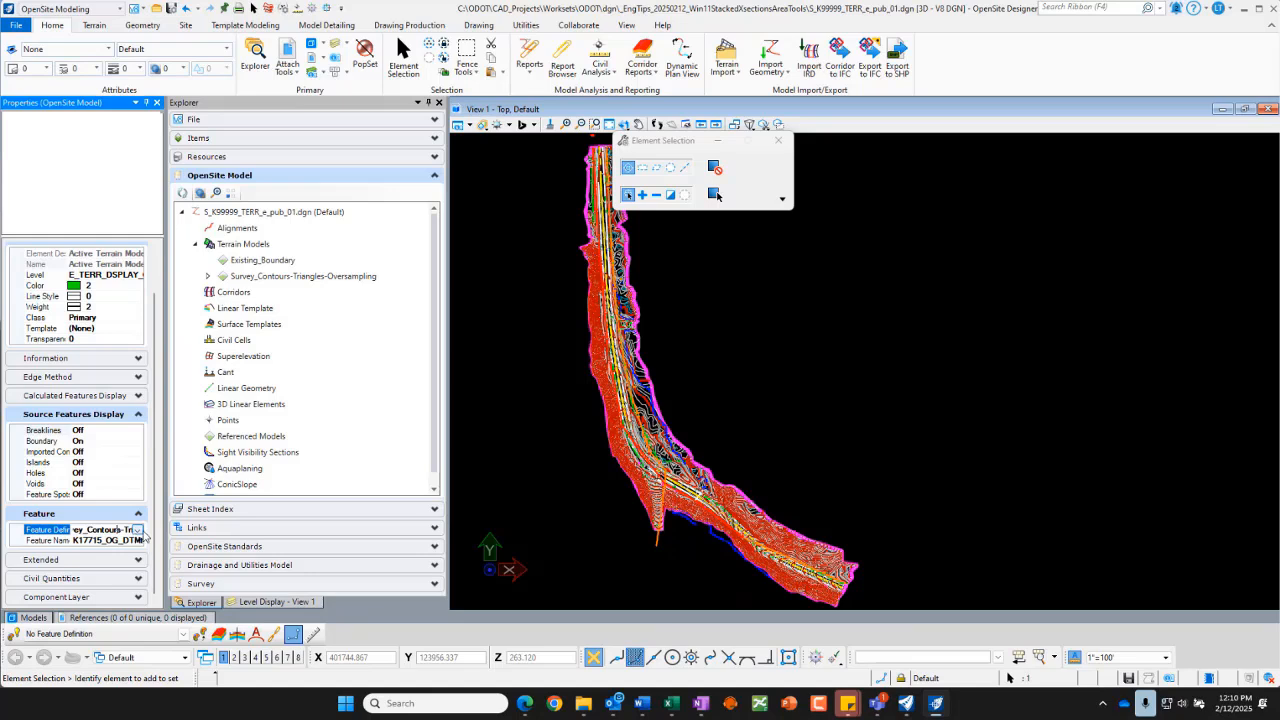
click(138, 532)
scroll(145, 470, up, 4)
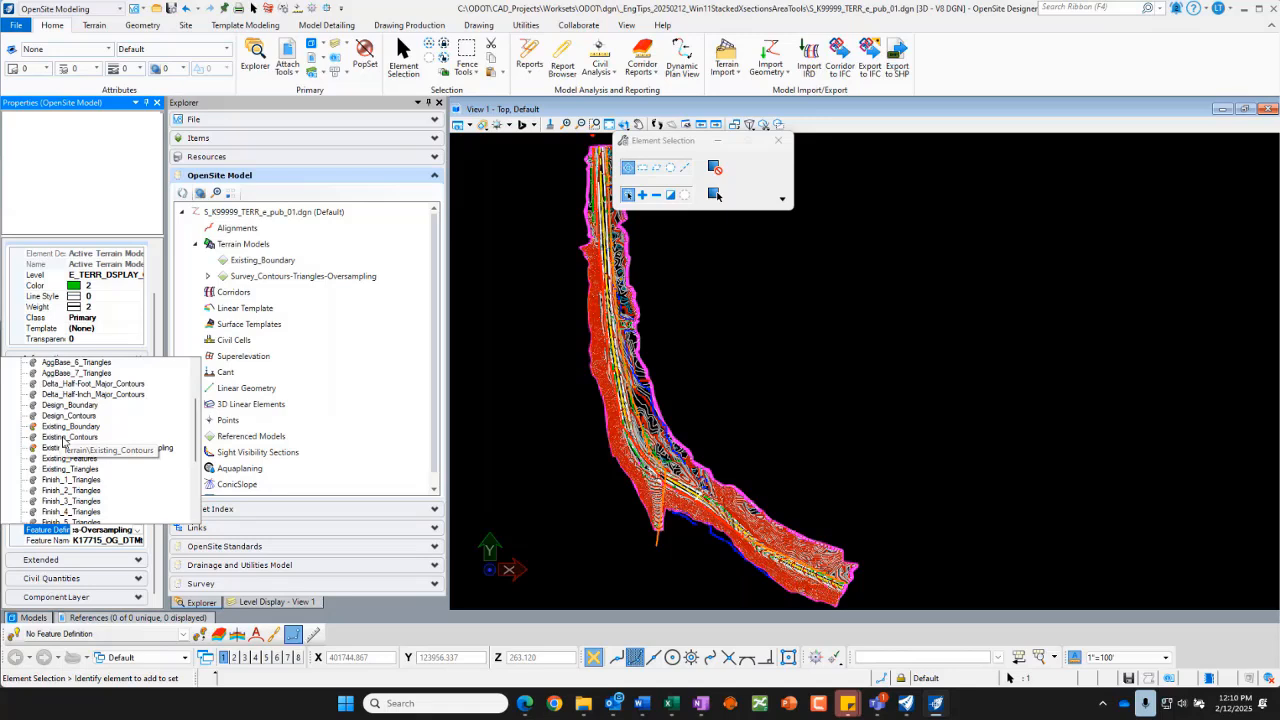
click(64, 438)
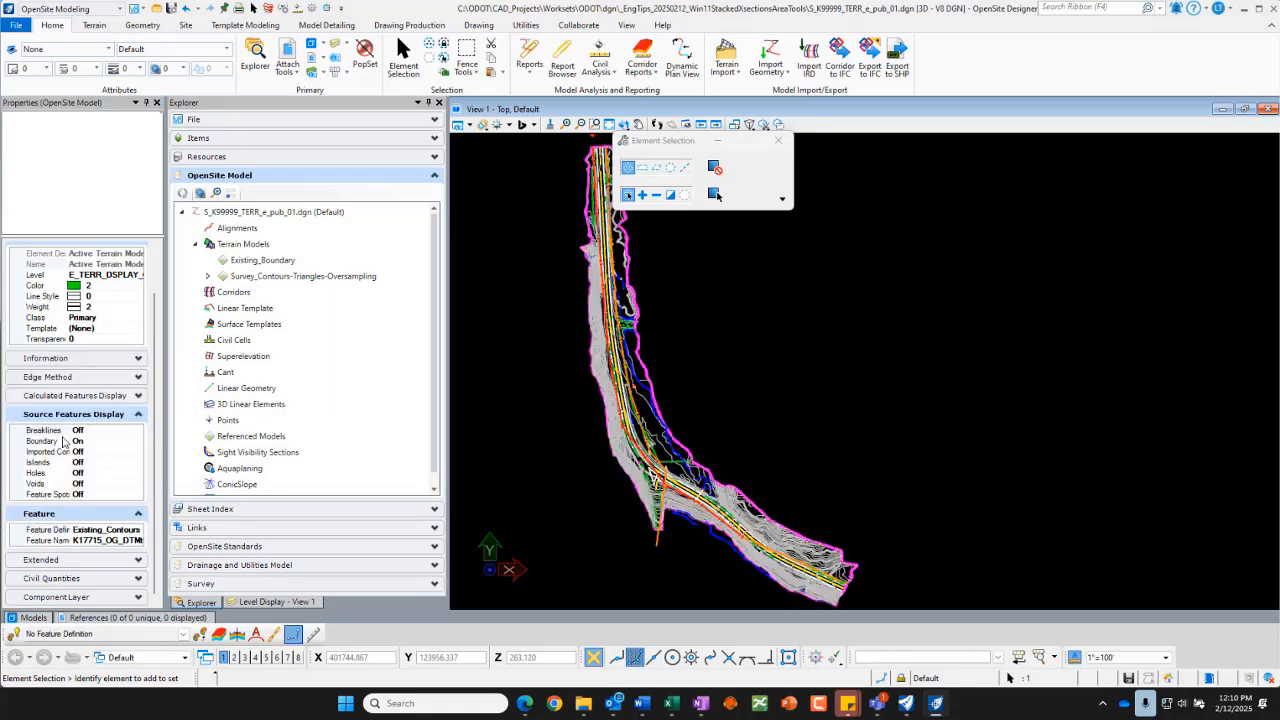